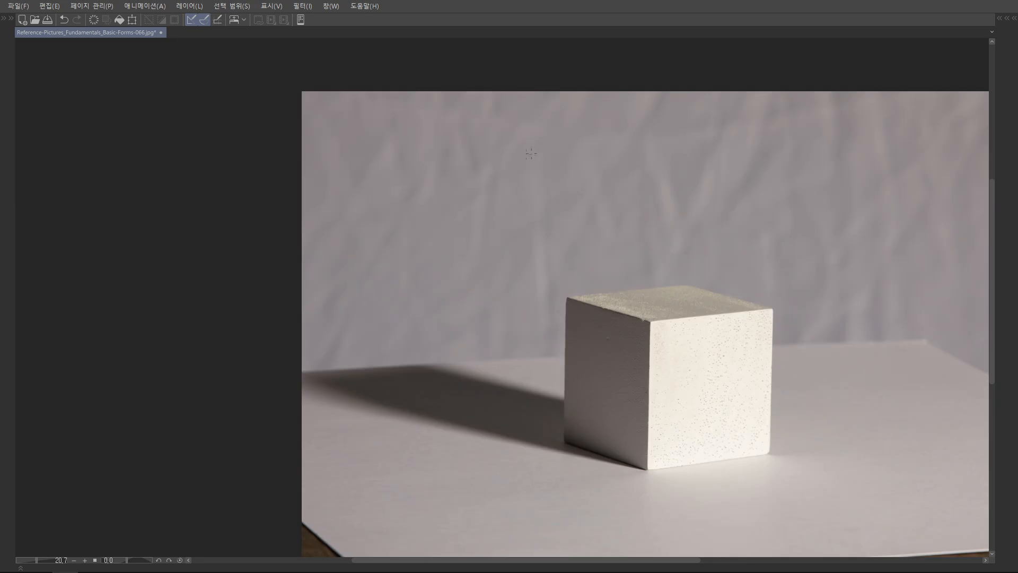
Draw a small blue square on the backdrop above and left of the cube and write a 3 inside it
scroll(457, 129, "up", 1)
left_click_drag(458, 193, 457, 215)
left_click_drag(452, 180, 448, 229)
left_click_drag(458, 181, 450, 230)
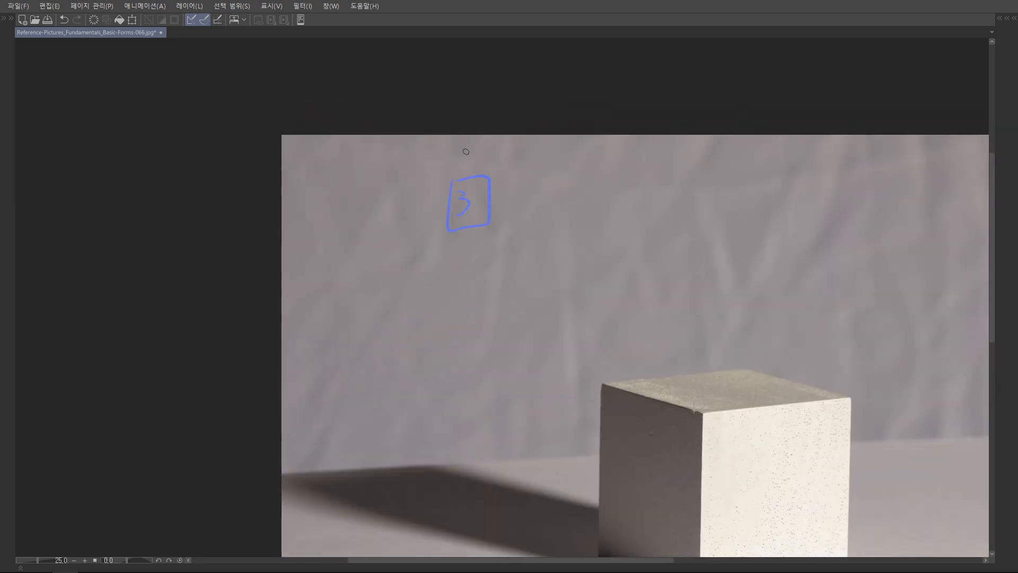
Sketch a red three-axis diagram with arrowheads right of the boxed 3 and label its axes X, Y and Z
left_click_drag(544, 176, 542, 185)
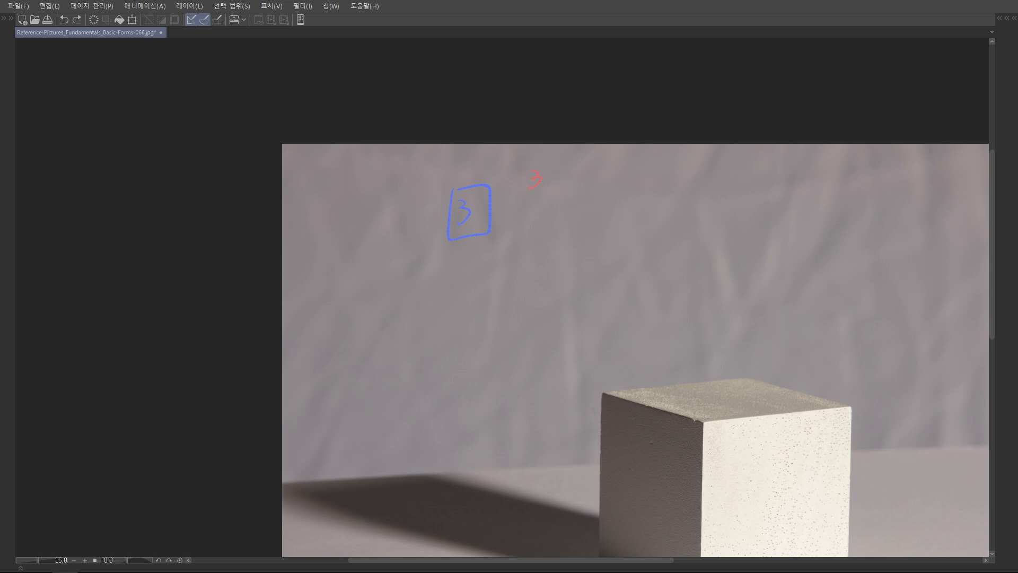
mouse_move(555, 198)
left_mouse_down()
mouse_move(564, 184)
mouse_move(556, 223)
left_mouse_up()
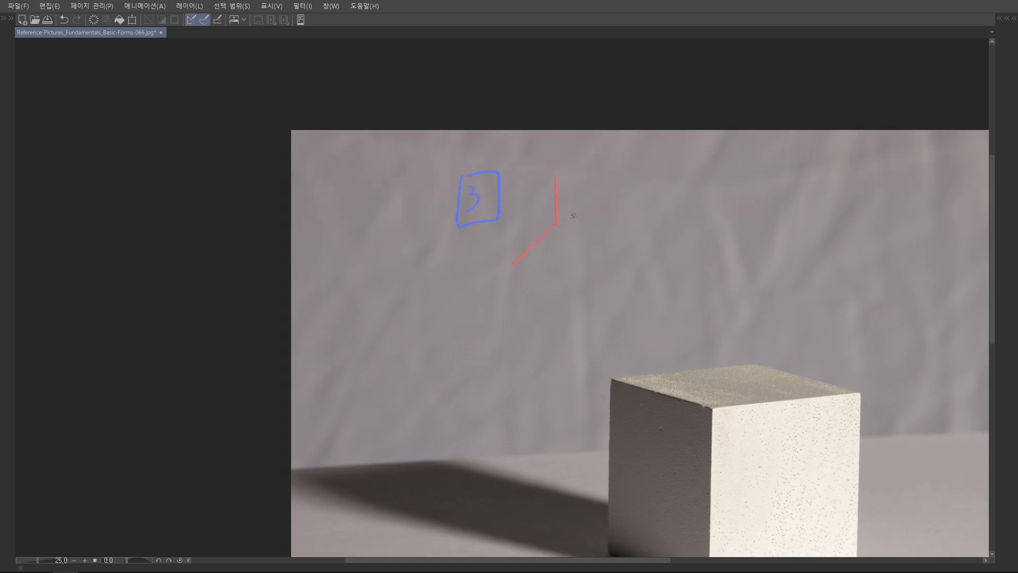
left_click_drag(554, 161, 548, 177)
scroll(555, 163, "down", 1)
left_click_drag(504, 250, 510, 237)
left_click_drag(615, 209, 613, 222)
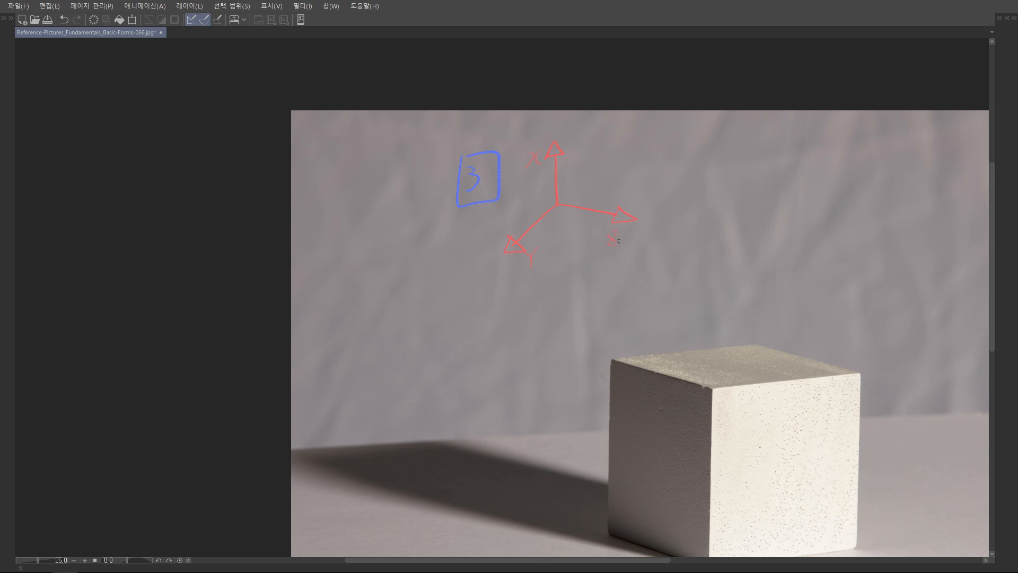
Mark a blue right angle on the cube's bright face at its near top corner, tracing the two adjoining edges
scroll(700, 204, "down", 3)
left_click_drag(708, 183, 680, 136)
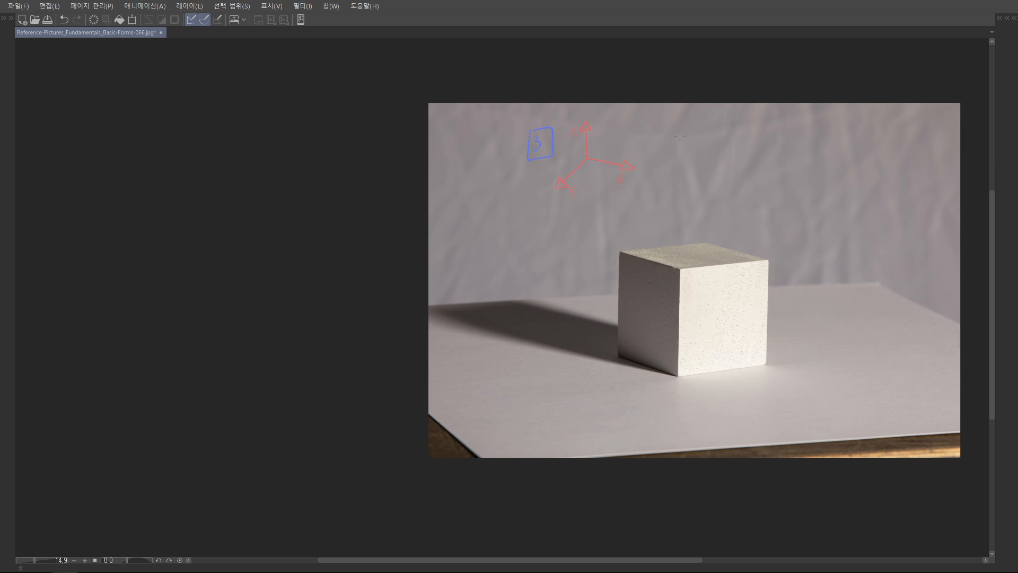
left_click_drag(713, 249, 674, 205)
scroll(666, 235, "up", 5)
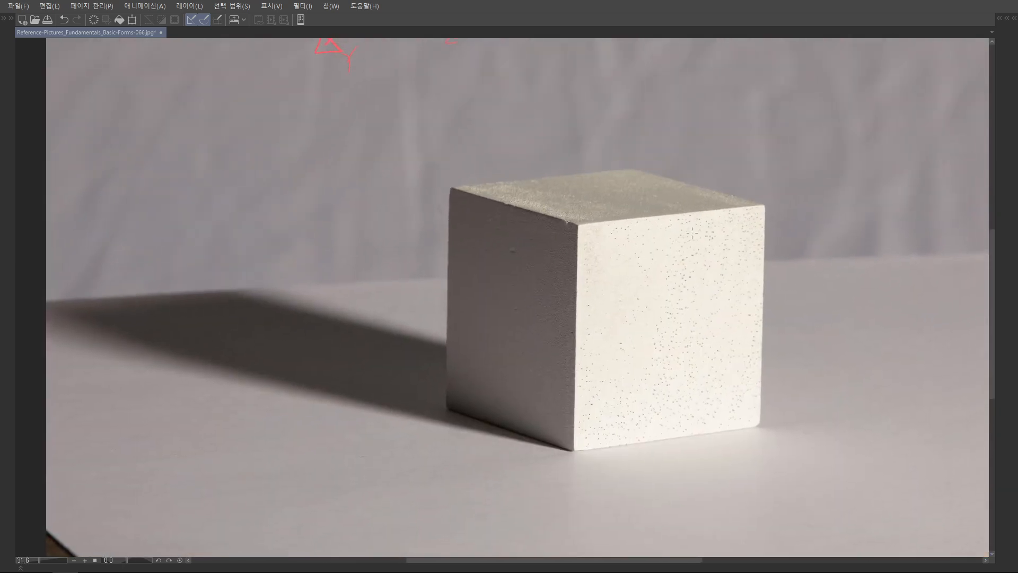
scroll(642, 210, "up", 2)
mouse_move(732, 192)
left_mouse_down()
mouse_move(484, 218)
mouse_move(471, 229)
mouse_move(473, 301)
left_mouse_up()
left_click_drag(490, 216, 481, 238)
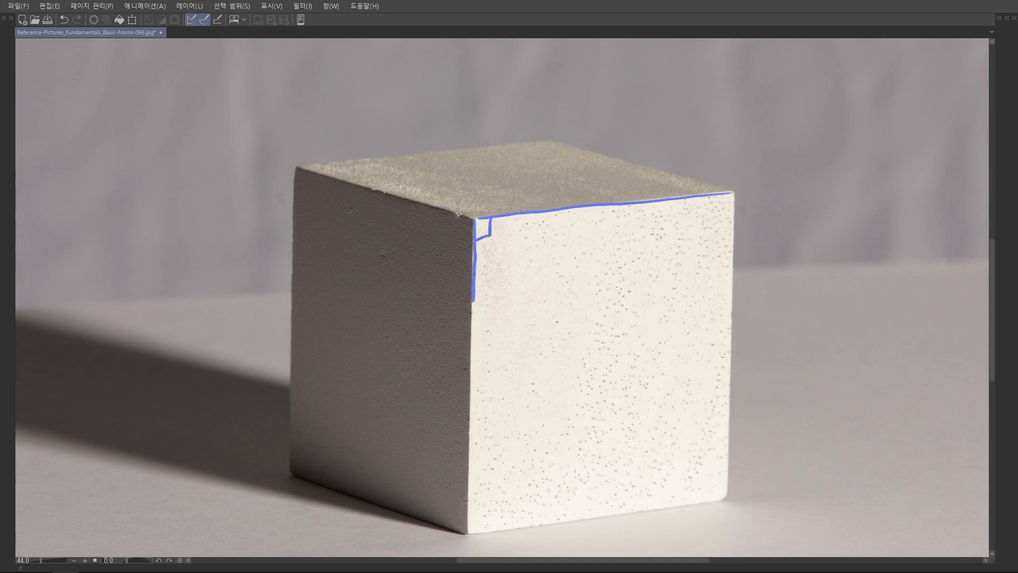
scroll(573, 242, "down", 3)
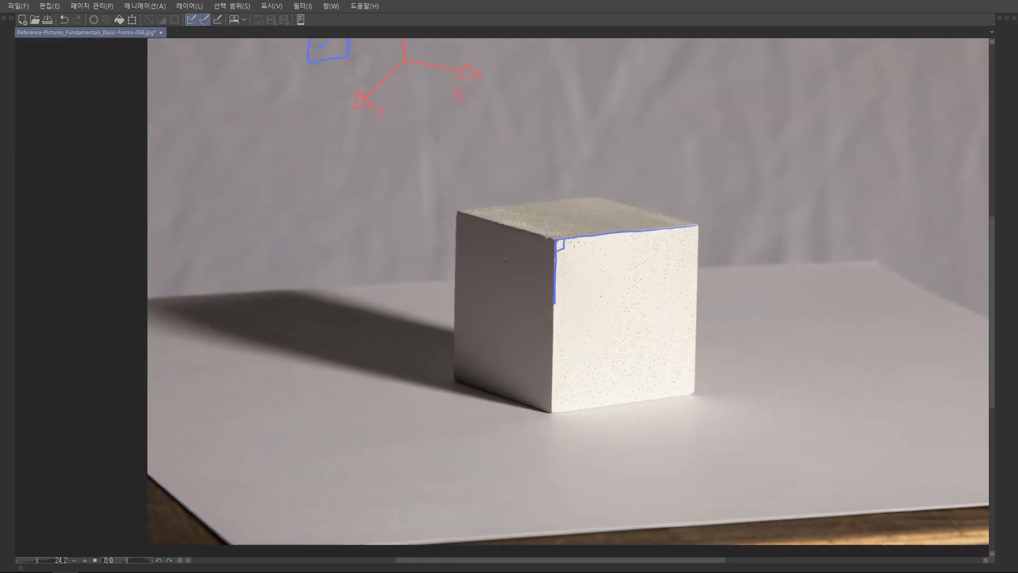
Add blue right-angle marks on the cube's top and dark faces at the near top corner
scroll(573, 242, "up", 5)
mouse_move(851, 214)
left_mouse_down()
mouse_move(565, 245)
mouse_move(469, 217)
left_mouse_up()
mouse_move(593, 241)
left_mouse_down()
mouse_move(565, 223)
mouse_move(544, 233)
left_mouse_up()
scroll(543, 233, "down", 4)
scroll(652, 236, "up", 2)
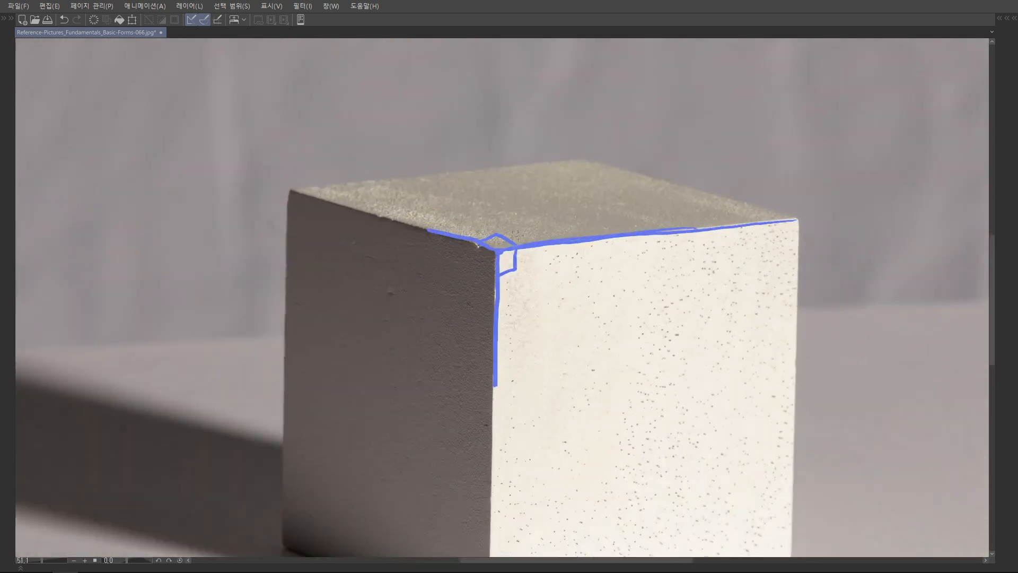
mouse_move(482, 244)
left_mouse_down()
mouse_move(478, 269)
mouse_move(497, 273)
mouse_move(509, 242)
mouse_move(499, 273)
left_mouse_up()
scroll(498, 265, "down", 3)
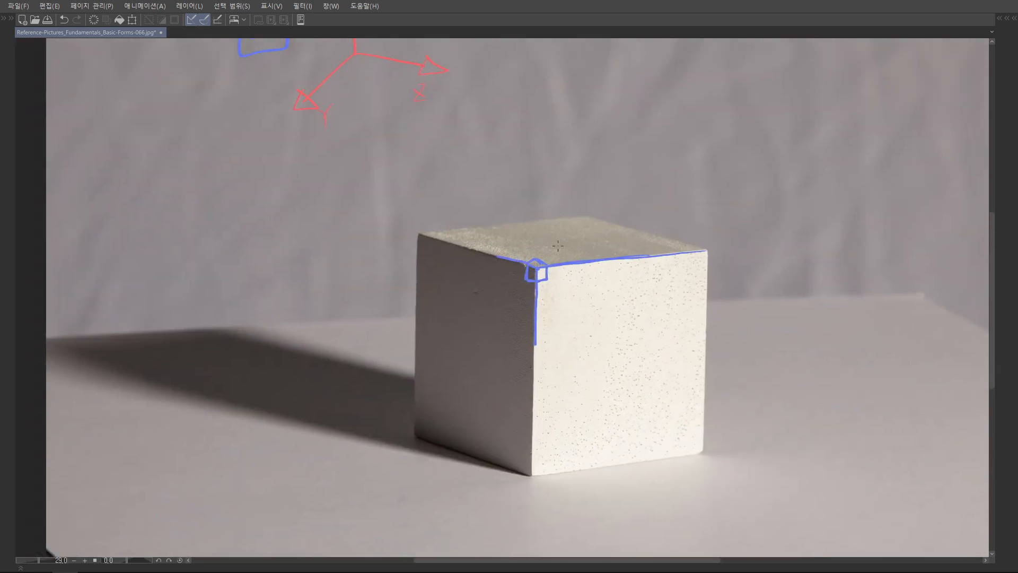
Circle the origin of the red axes and lengthen the blue strokes along the cube edges meeting at the near corner
left_click_drag(558, 246, 582, 308)
left_click_drag(619, 198, 637, 129)
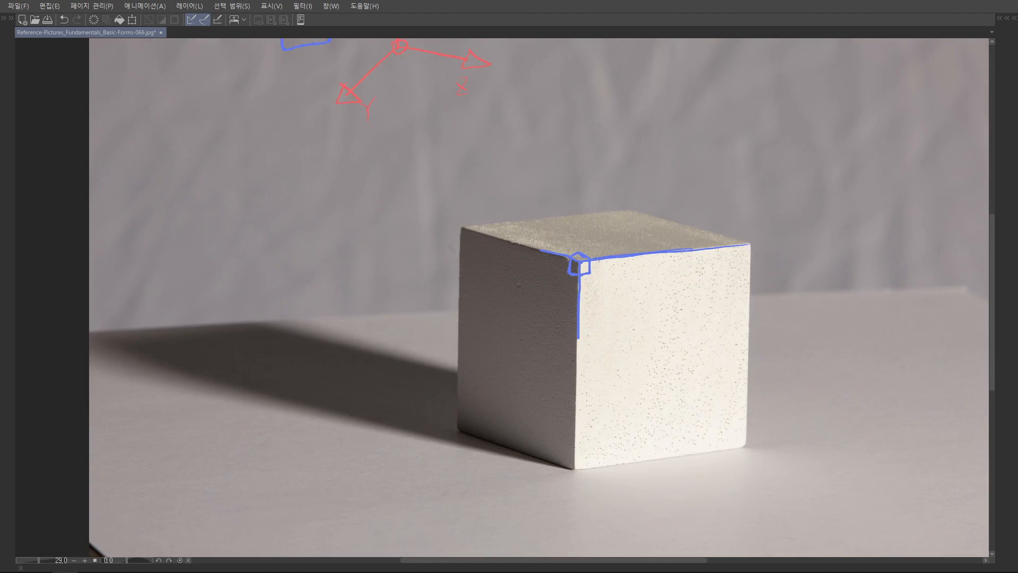
left_click_drag(581, 325, 580, 340)
left_click_drag(547, 242, 532, 258)
left_click_drag(650, 245, 659, 268)
Undo the circle at the axis origin and all blue right-angle marks on the cube
key("ctrl+z")
key("ctrl+z")
key("ctrl+z")
key("ctrl+z")
key("ctrl+z")
key("ctrl+z")
key("ctrl+z")
key("ctrl+z")
key("ctrl+z")
key("ctrl+z")
key("ctrl+z")
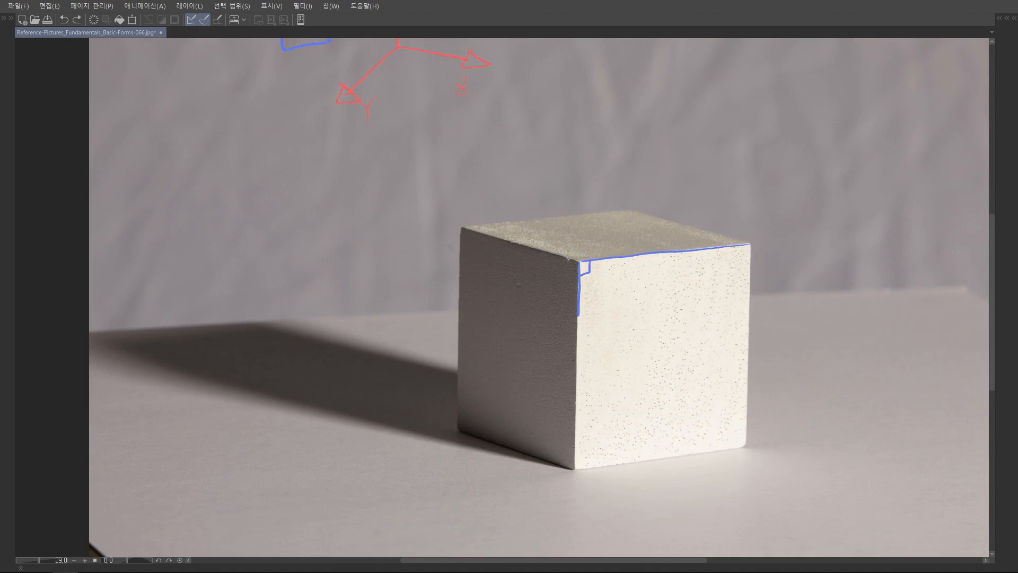
key("ctrl+z")
Dot the cube's near top corner in blue and draw a blue arrow along the bright face's top edge
scroll(577, 259, "up", 2)
left_click(575, 256)
scroll(614, 217, "down", 3)
scroll(681, 239, "up", 3)
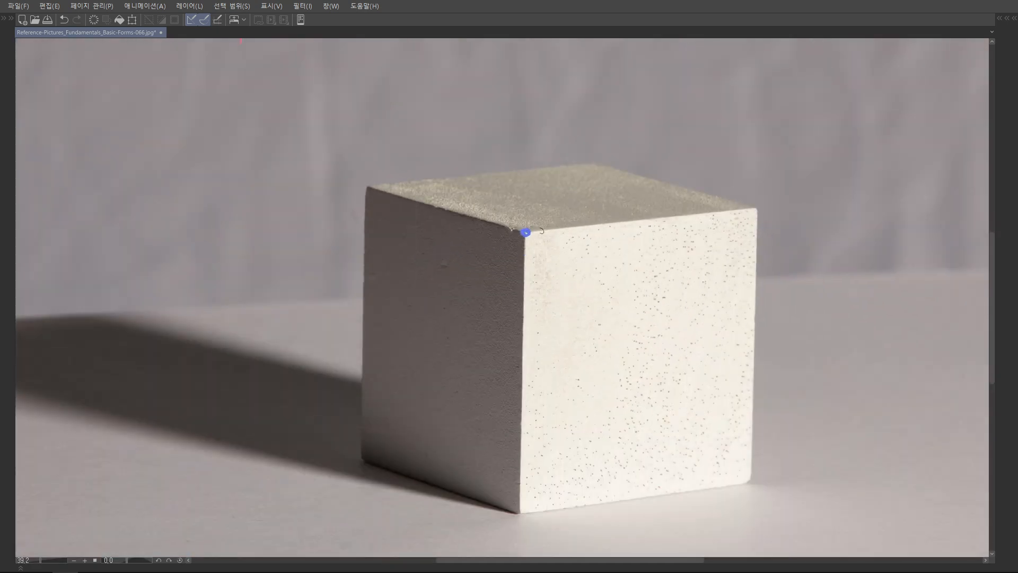
mouse_move(525, 231)
left_mouse_down()
mouse_move(751, 204)
mouse_move(749, 217)
left_mouse_up()
scroll(773, 206, "down", 3)
scroll(695, 228, "up", 2)
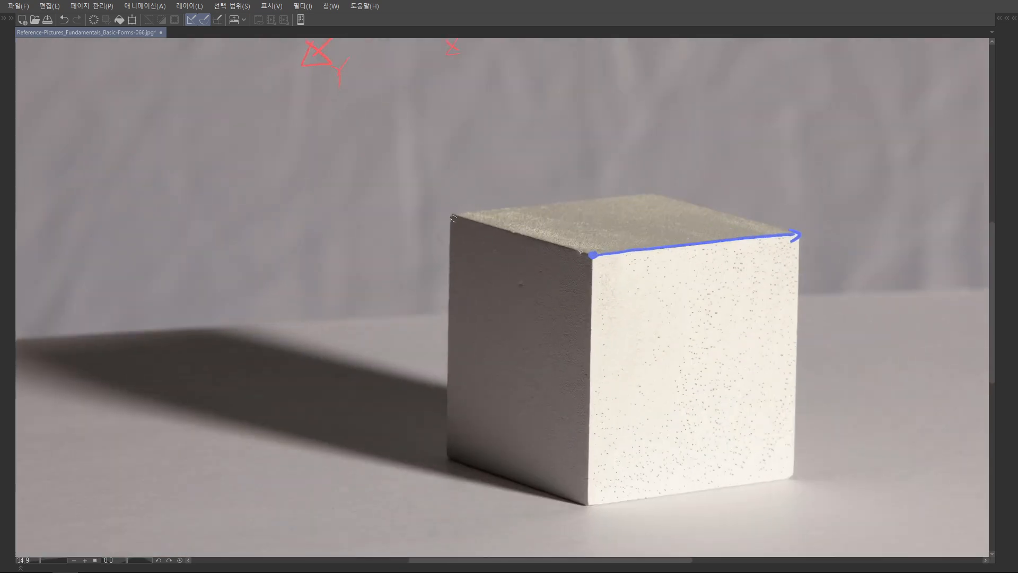
Draw matching blue arrows along the top face's rear edge and the bright face's bottom edge
mouse_move(451, 215)
left_mouse_down()
mouse_move(650, 196)
mouse_move(557, 137)
mouse_move(552, 117)
left_mouse_up()
mouse_move(477, 414)
left_mouse_down()
mouse_move(693, 382)
mouse_move(686, 392)
left_mouse_up()
key("ctrl+z")
scroll(686, 393, "down", 2)
left_click_drag(700, 359, 710, 368)
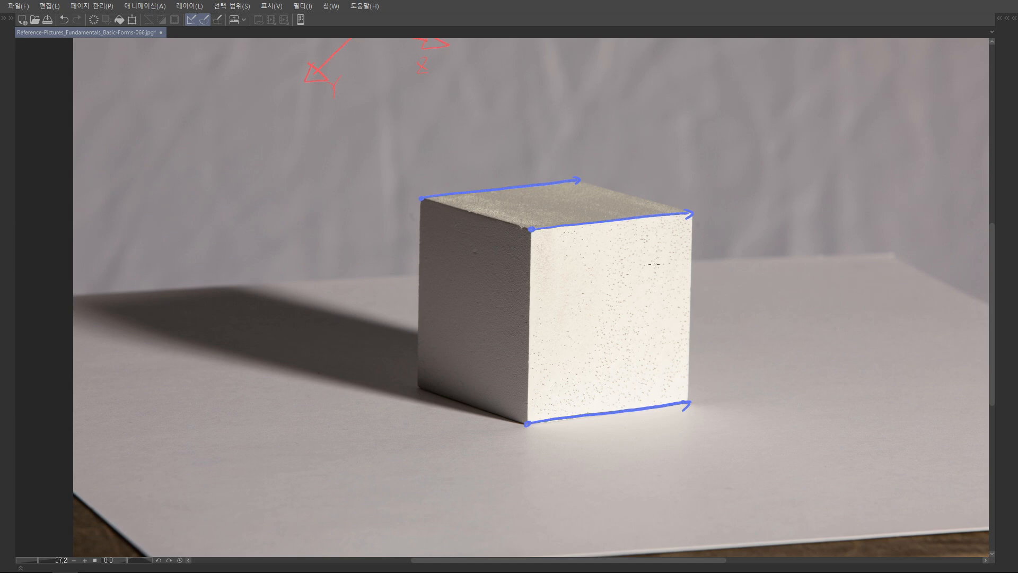
Sketch a thin blue box that extends the cube to the right, following the direction of the blue arrows
left_click_drag(655, 261, 585, 291)
left_click_drag(583, 245, 804, 225)
mouse_move(448, 217)
left_mouse_down()
mouse_move(731, 194)
mouse_move(800, 216)
left_mouse_up()
key("ctrl+z")
mouse_move(720, 195)
left_mouse_down()
mouse_move(781, 211)
mouse_move(803, 232)
mouse_move(793, 380)
left_mouse_up()
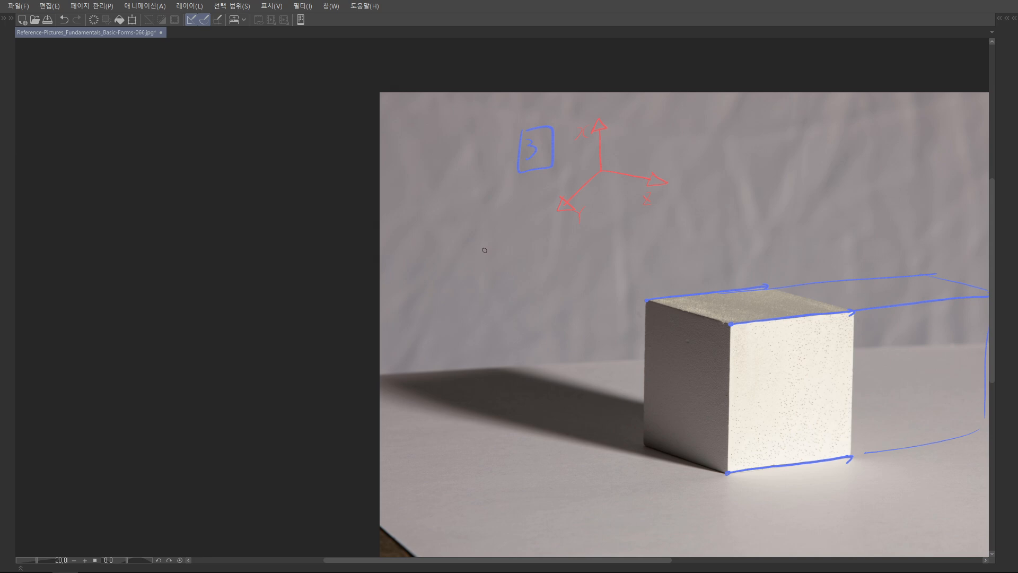
Try retracing the blue arrows along the cube's three parallel edges
left_click_drag(824, 285, 682, 201)
scroll(650, 219, "up", 2)
left_click_drag(490, 207, 607, 196)
left_click_drag(563, 249, 734, 232)
left_click_drag(695, 294, 669, 233)
left_click_drag(548, 396, 677, 384)
key("ctrl+z")
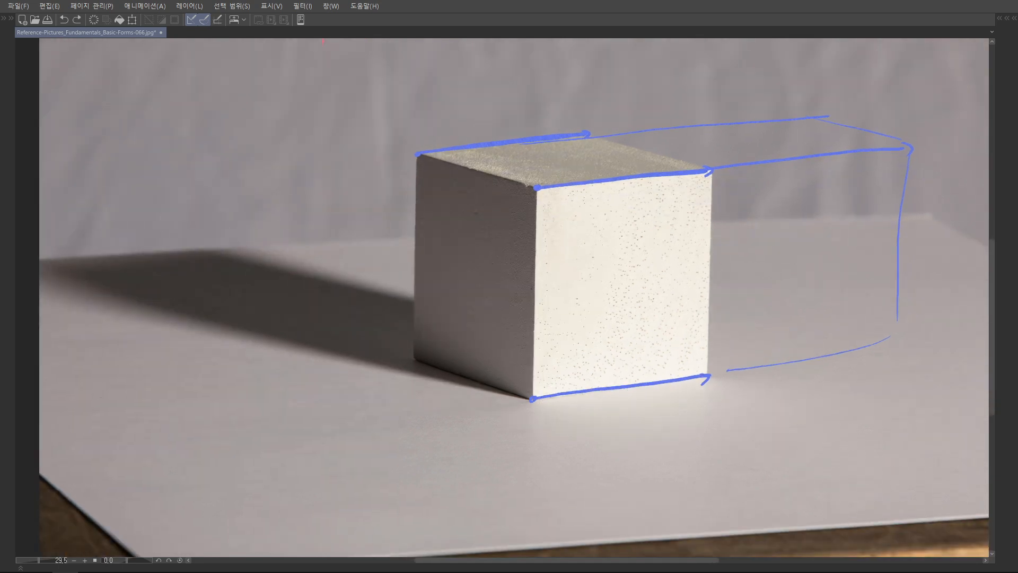
Extend the three parallel blue edges far to the right as lines converging towards a vanishing point
left_click_drag(735, 254, 626, 317)
left_click_drag(732, 230, 702, 262)
left_click_drag(791, 232, 766, 241)
left_click_drag(592, 267, 829, 244)
left_click_drag(432, 237, 829, 218)
mouse_move(547, 476)
left_mouse_down()
mouse_move(889, 378)
mouse_move(811, 375)
left_mouse_up()
left_click_drag(740, 240, 836, 231)
left_click_drag(750, 216, 846, 214)
left_click_drag(742, 381, 845, 332)
key("ctrl+z")
scroll(829, 253, "down", 3)
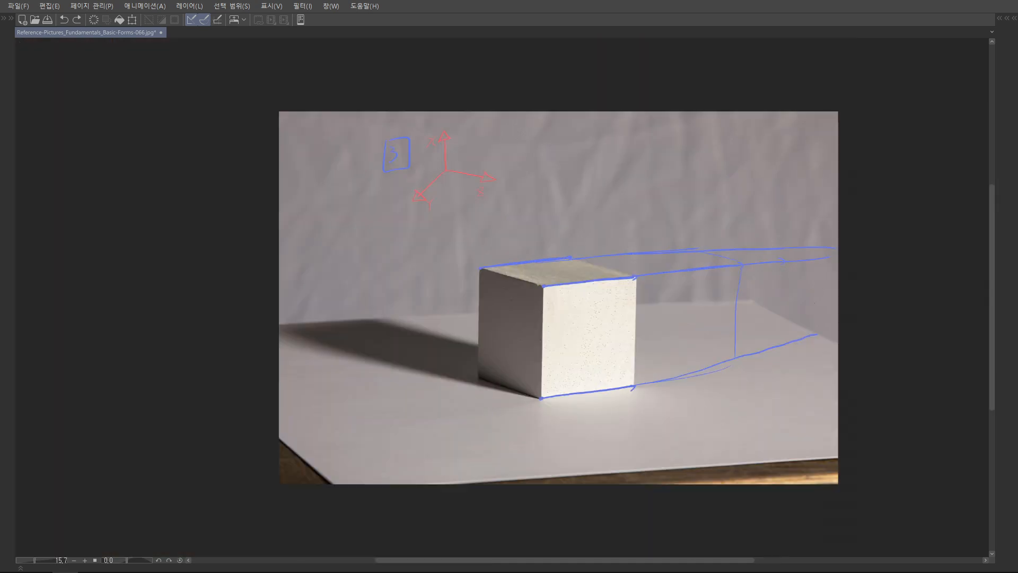
Undo the converging blue lines and the box extension beside the cube
scroll(772, 300, "up", 2)
key("ctrl+z")
key("ctrl+z")
key("ctrl+z")
key("ctrl+z")
key("ctrl+z")
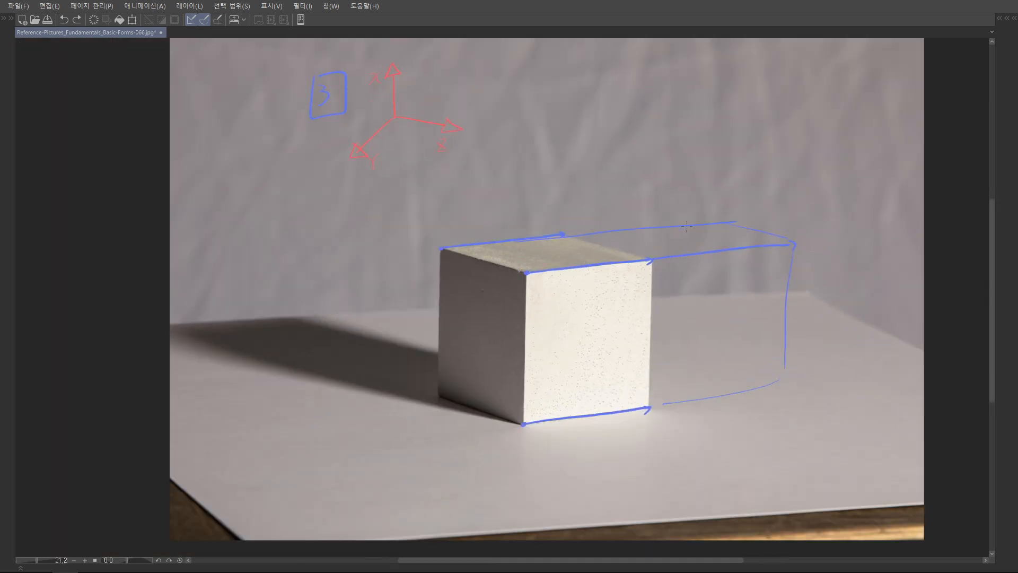
key("ctrl+z")
mouse_move(828, 109)
left_mouse_down()
mouse_move(843, 203)
mouse_move(870, 203)
mouse_move(541, 209)
left_mouse_up()
left_click_drag(848, 234, 805, 279)
left_click_drag(541, 221, 746, 293)
key("ctrl+z")
mouse_move(553, 210)
left_mouse_down()
mouse_move(694, 329)
mouse_move(867, 206)
left_mouse_up()
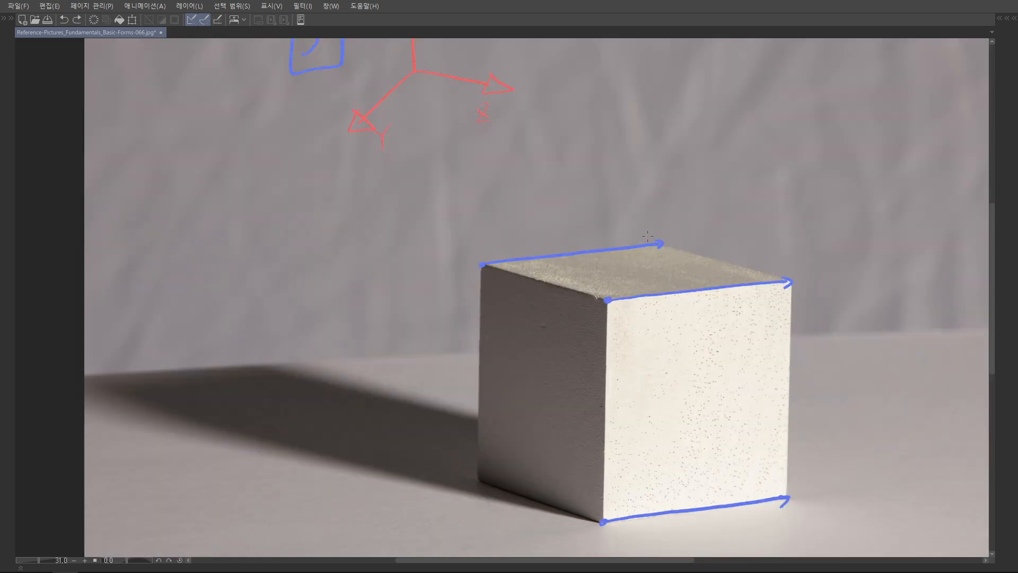
left_click_drag(662, 243, 658, 244)
left_click_drag(762, 286, 758, 287)
left_click_drag(769, 489, 767, 490)
left_click_drag(831, 356, 766, 352)
scroll(757, 330, "down", 2)
left_click_drag(750, 311, 736, 322)
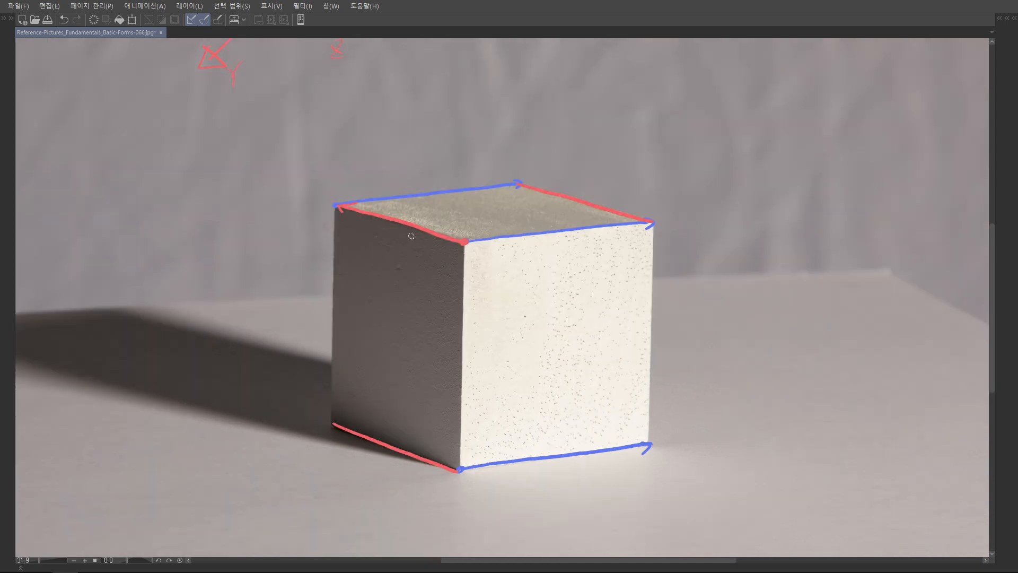
Trace the cube's three receding edges in red, trying and undoing extra blue marks along them
left_click_drag(415, 232, 421, 229)
left_click_drag(604, 180, 616, 183)
left_click_drag(390, 419, 402, 421)
mouse_move(575, 202)
left_mouse_down()
mouse_move(399, 409)
mouse_move(400, 449)
left_mouse_up()
key("ctrl+z")
key("ctrl+z")
key("ctrl+z")
key("ctrl+z")
Draw green lines along the cube's three visible vertical edges
mouse_move(464, 242)
left_mouse_down()
mouse_move(495, 218)
mouse_move(494, 442)
left_mouse_up()
left_click_drag(367, 182, 364, 392)
left_click_drag(686, 202, 683, 417)
scroll(723, 249, "down", 2)
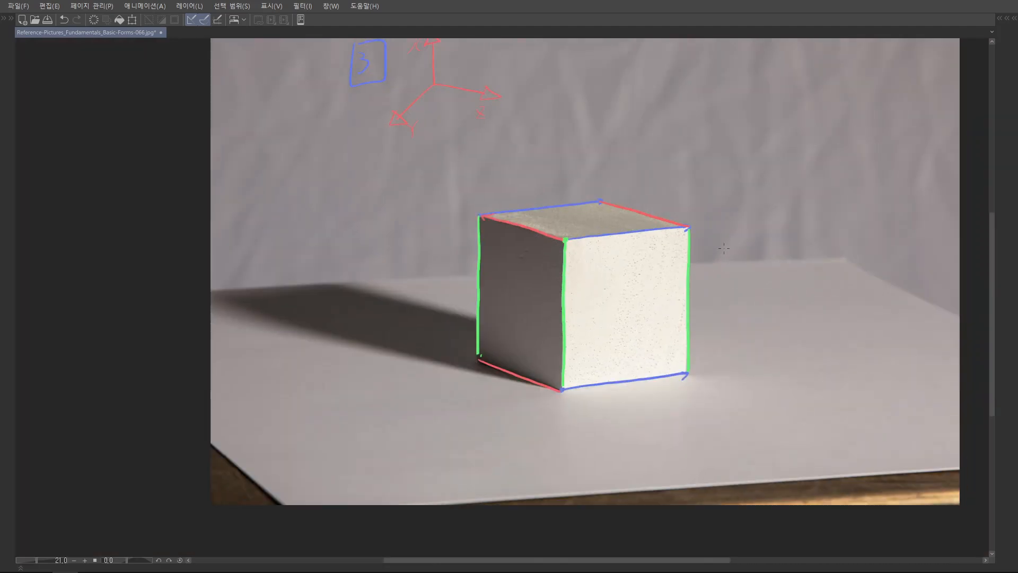
key("ctrl+z")
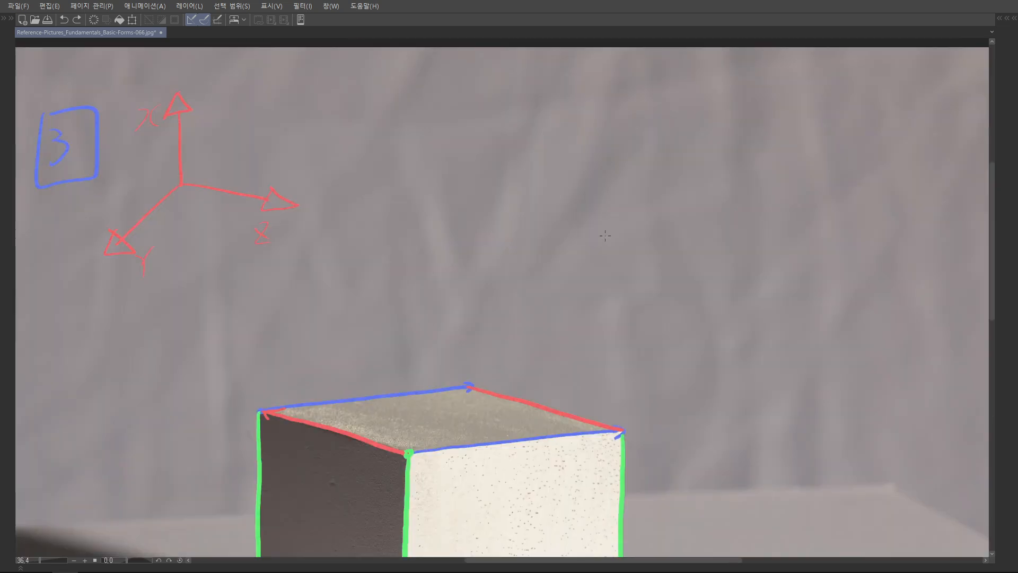
Sketch a small blue camera facing right on the backdrop above the cube, with a direction arrow over it
left_click_drag(562, 236, 560, 264)
mouse_move(562, 237)
left_mouse_down()
mouse_move(593, 236)
mouse_move(595, 259)
left_mouse_up()
left_click_drag(561, 261, 595, 260)
mouse_move(599, 238)
left_mouse_down()
mouse_move(618, 228)
mouse_move(612, 271)
left_mouse_up()
mouse_move(597, 258)
left_mouse_down()
mouse_move(611, 270)
mouse_move(598, 274)
left_mouse_up()
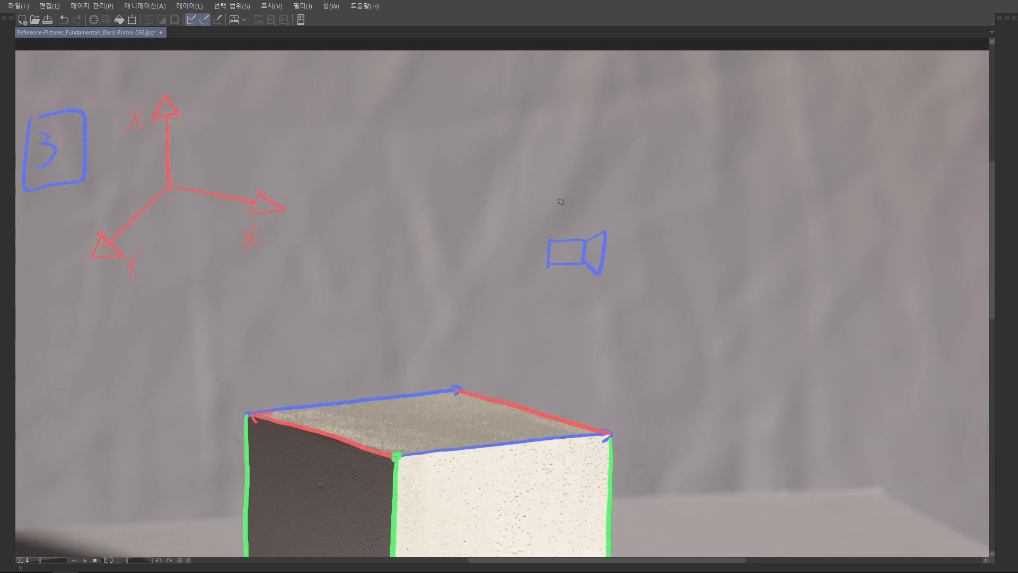
left_click_drag(582, 196, 585, 212)
left_click_drag(750, 225, 660, 204)
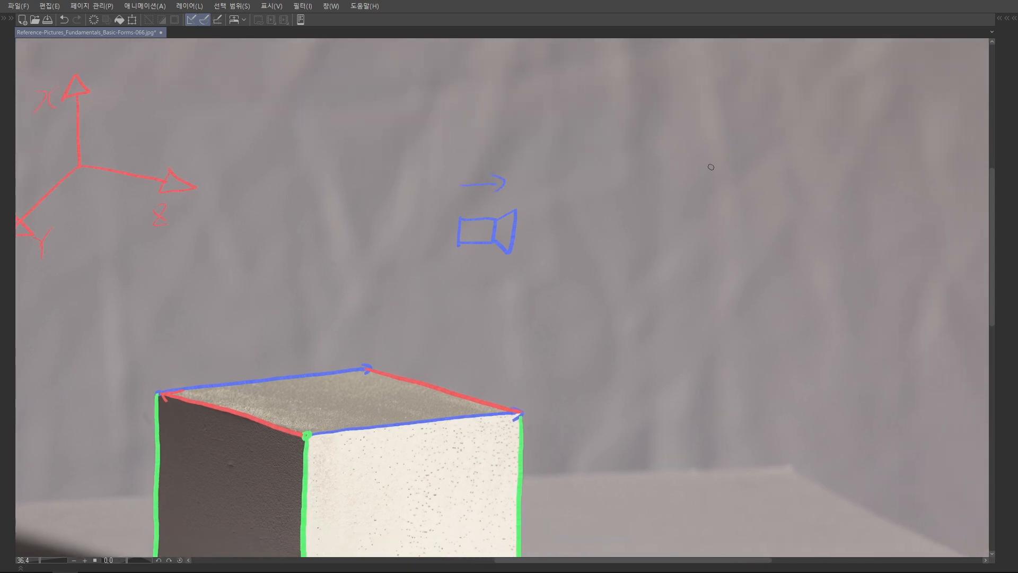
Recolour the camera sketch light blue and draw an upright orange bar with a vertical height line in front of the camera
left_click_drag(704, 234, 667, 248)
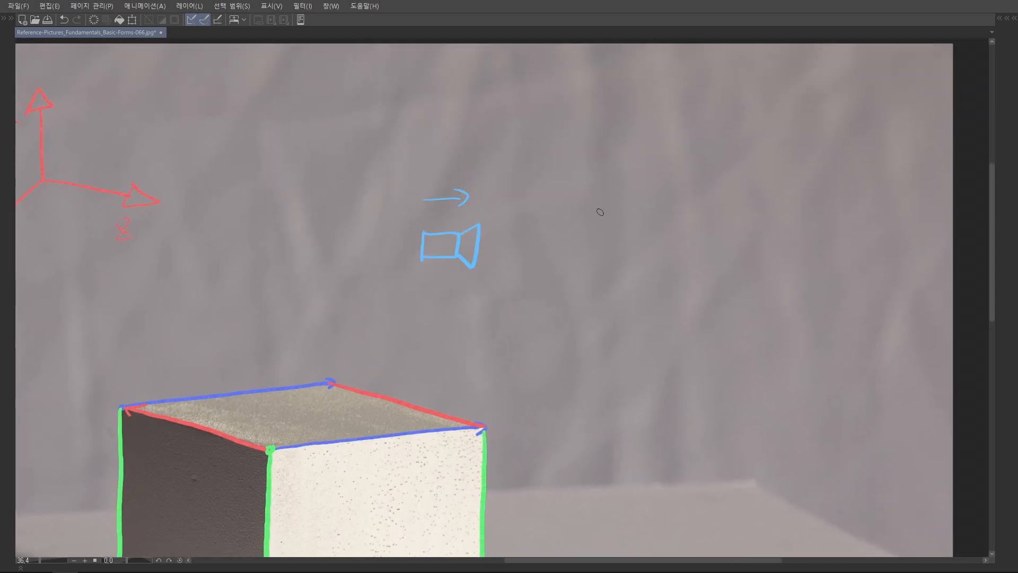
mouse_move(599, 205)
left_mouse_down()
mouse_move(604, 289)
mouse_move(595, 277)
mouse_move(596, 289)
mouse_move(612, 194)
left_mouse_up()
scroll(612, 194, "up", 1)
mouse_move(550, 170)
left_mouse_down()
mouse_move(572, 170)
mouse_move(565, 298)
left_mouse_up()
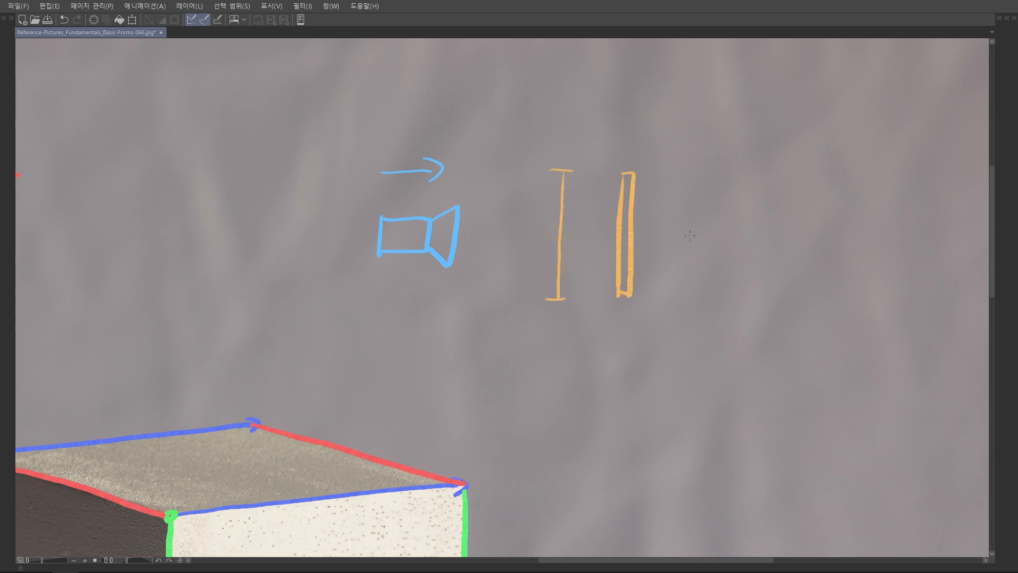
left_click_drag(690, 236, 688, 242)
left_click_drag(652, 214, 600, 229)
key("ctrl+z")
Select the upright orange bar, rotate it to a slant rising away from the camera, and deselect it
left_click_drag(603, 165, 651, 321)
key("ctrl+t")
left_click_drag(663, 154, 722, 230)
left_click_drag(634, 241, 701, 260)
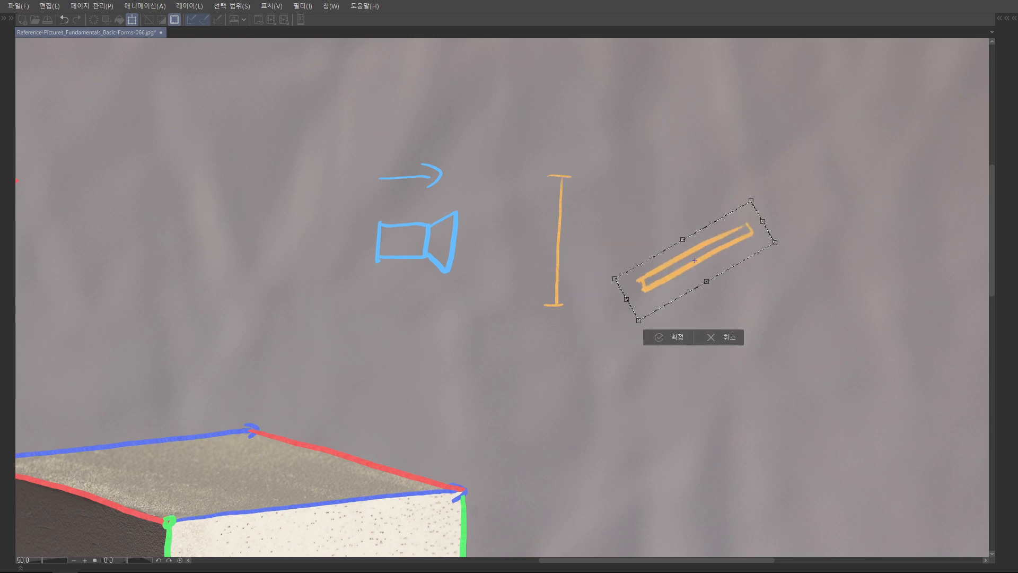
key("Return")
key("ctrl+d")
Draw a dashed orange projection line from the tilted bar's upper end and a shorter vertical height line beside it
left_click_drag(617, 212, 659, 200)
key("ctrl+z")
mouse_move(652, 201)
left_mouse_down()
mouse_move(657, 266)
mouse_move(689, 201)
mouse_move(768, 201)
left_mouse_up()
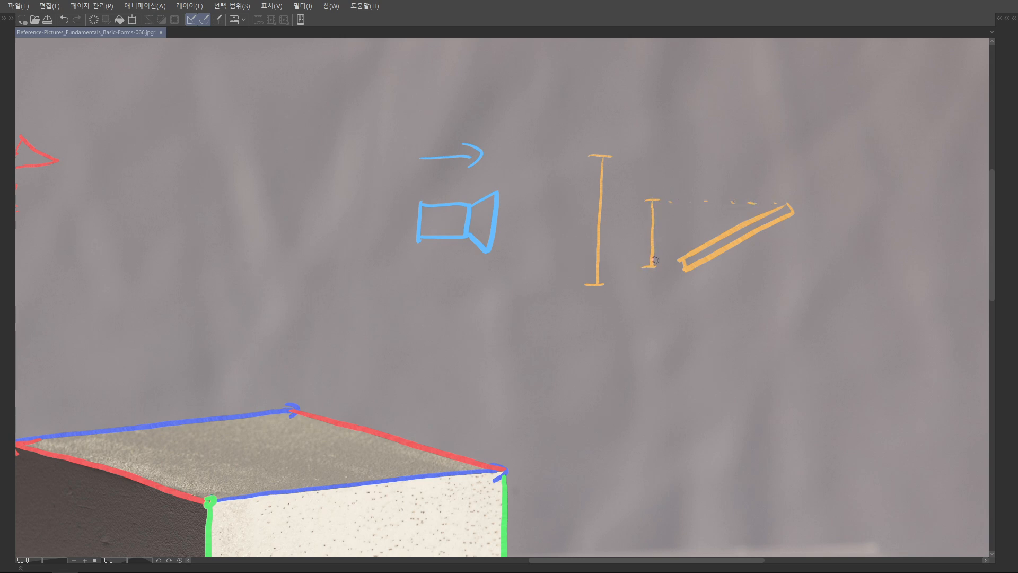
left_click_drag(675, 257, 680, 259)
left_click_drag(707, 218, 723, 226)
mouse_move(638, 168)
left_mouse_down()
mouse_move(638, 277)
mouse_move(641, 173)
left_mouse_up()
mouse_move(684, 212)
left_mouse_down()
mouse_move(678, 273)
mouse_move(684, 221)
left_mouse_up()
left_click_drag(739, 174, 630, 359)
key("ctrl+z")
key("ctrl+z")
scroll(599, 278, "down", 2)
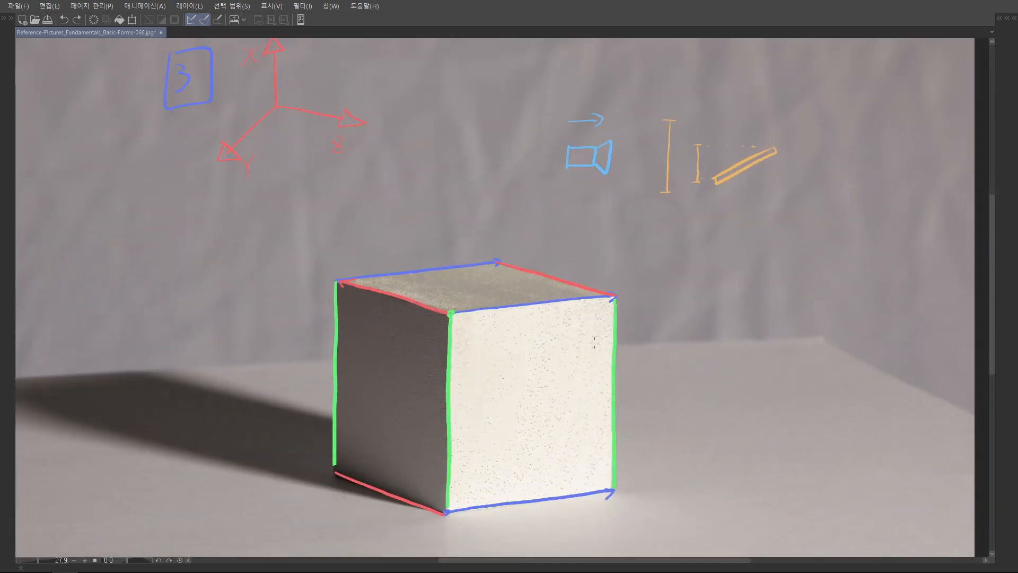
scroll(596, 352, "down", 1)
mouse_move(545, 311)
left_mouse_down()
mouse_move(527, 448)
mouse_move(549, 318)
left_mouse_up()
key("ctrl+z")
Draw an upright orange bar down the middle of the bright face and an orange arrow above the cube's top face
left_click_drag(749, 154, 722, 199)
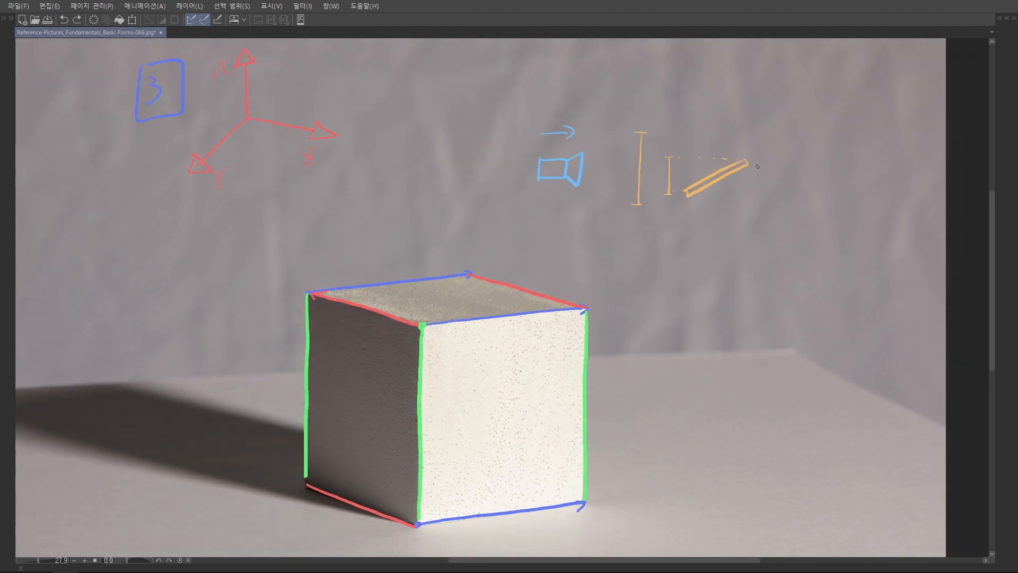
key("ctrl+t")
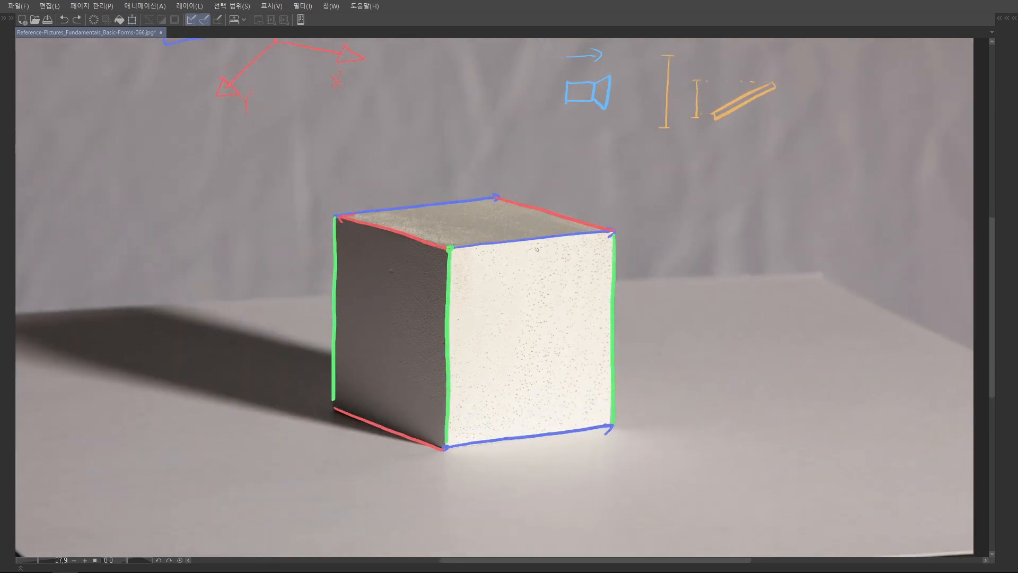
mouse_move(534, 243)
left_mouse_down()
mouse_move(533, 434)
mouse_move(539, 241)
left_mouse_up()
scroll(536, 209, "up", 2)
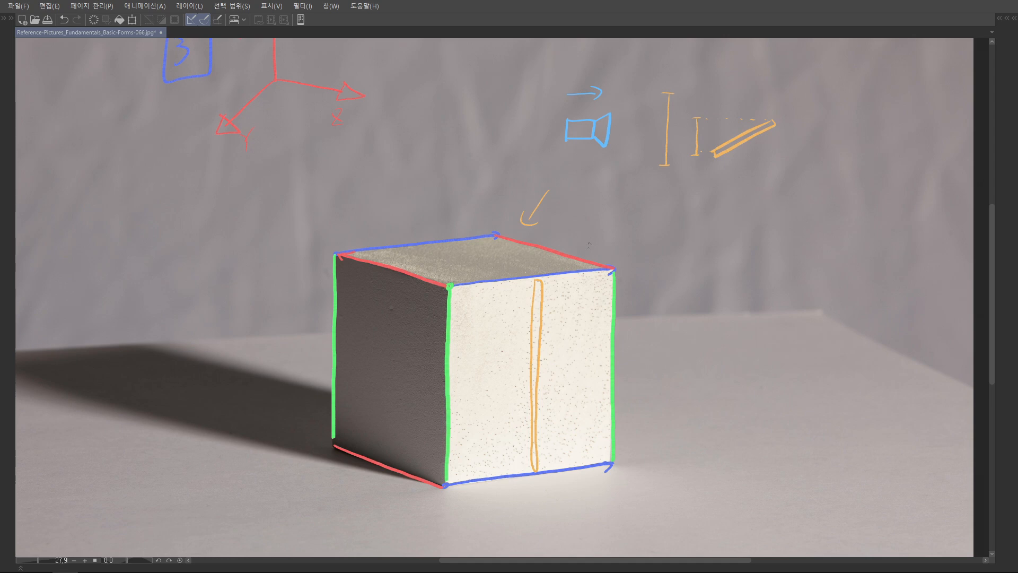
Draw a matching foreshortened orange bar across the cube's top face
left_click_drag(514, 313, 516, 271)
key("ctrl+z")
key("ctrl+z")
scroll(493, 265, "up", 2)
mouse_move(463, 237)
left_mouse_down()
mouse_move(427, 233)
mouse_move(519, 273)
mouse_move(461, 251)
left_mouse_up()
scroll(462, 253, "down", 3)
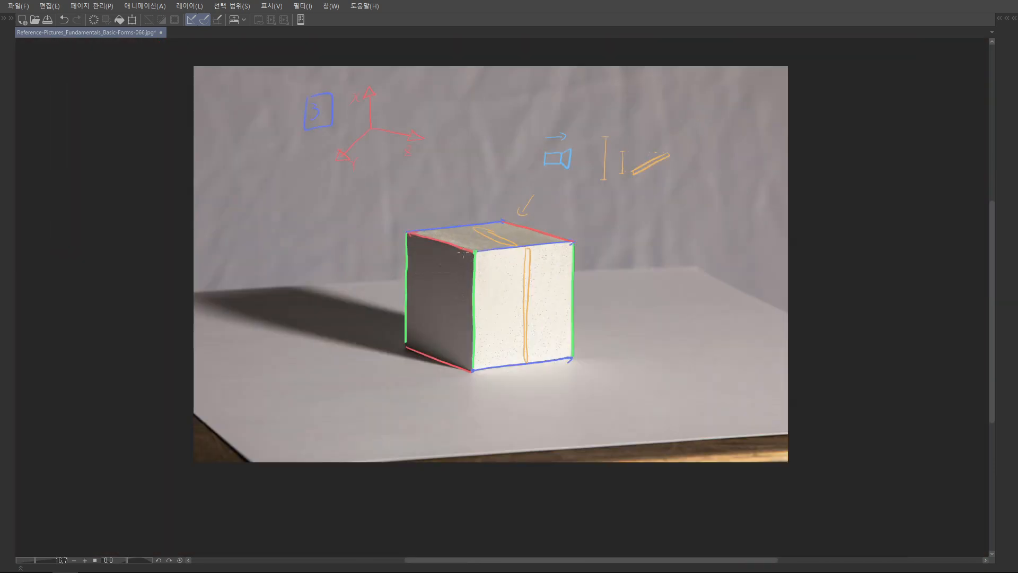
Undo the orange bars on the cube and the orange arrow above it
key("ctrl+z")
key("ctrl+z")
key("ctrl+z")
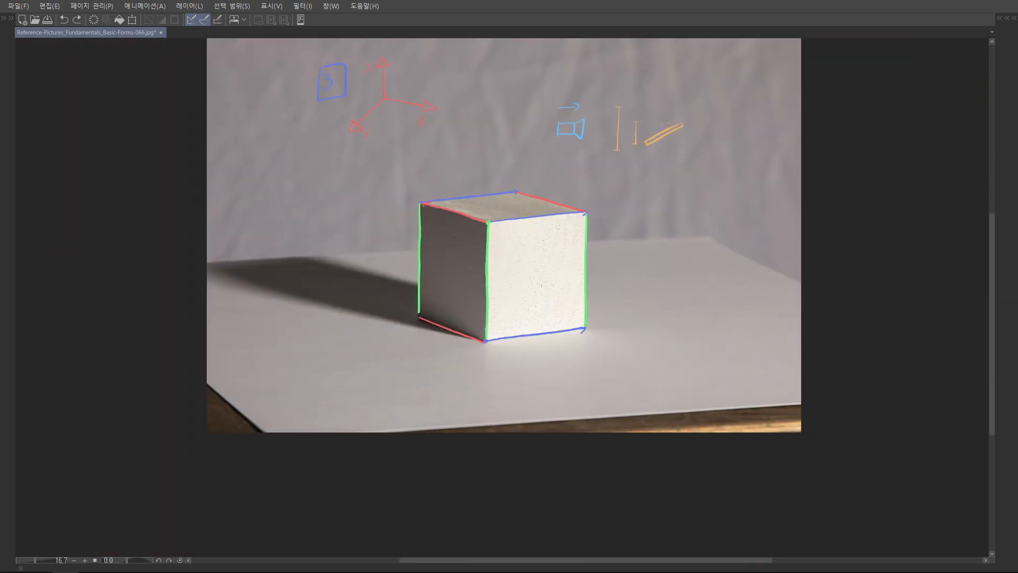
Show the hidden tool, colour and layer palettes around the canvas
scroll(550, 277, "up", 3)
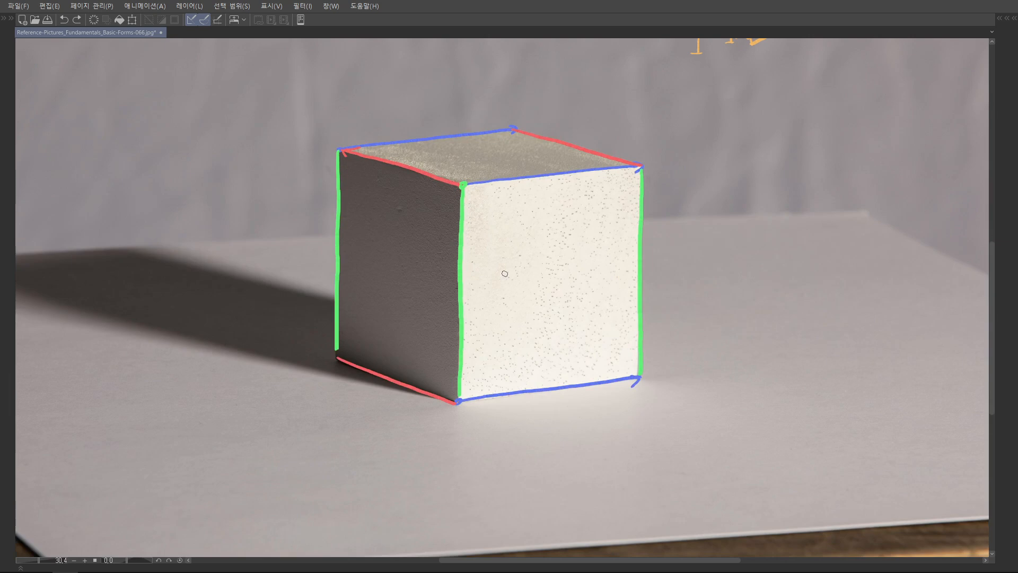
key("Tab")
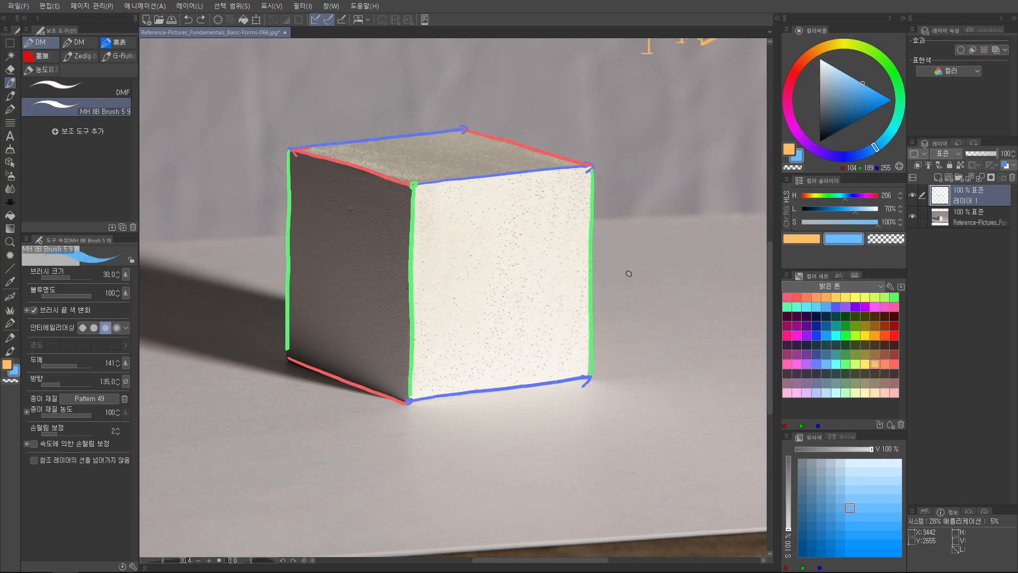
Add a new layer above the edge-line layer and hide the palettes around the canvas
key("ctrl+shift+n")
key("Tab")
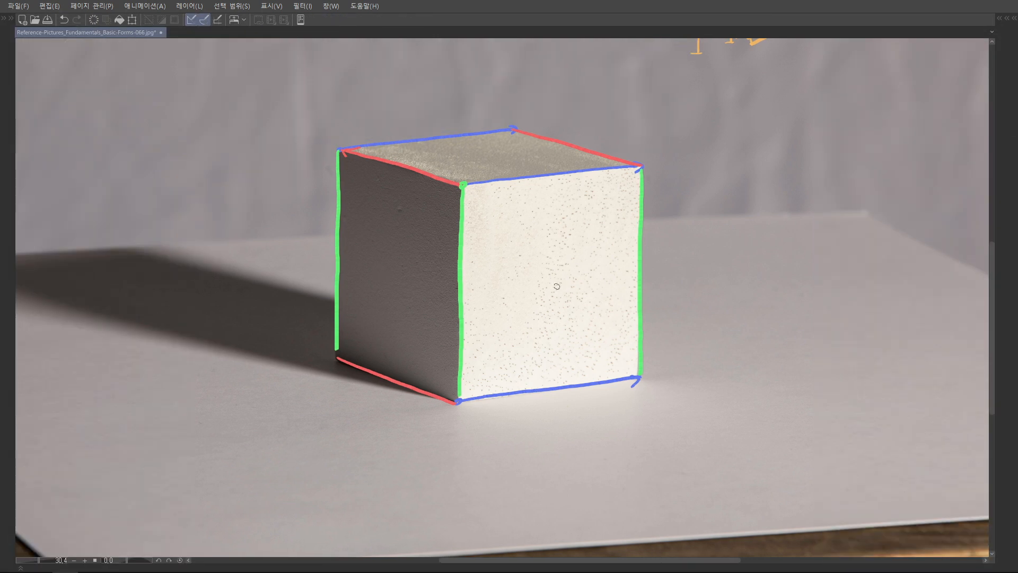
scroll(557, 287, "up", 2)
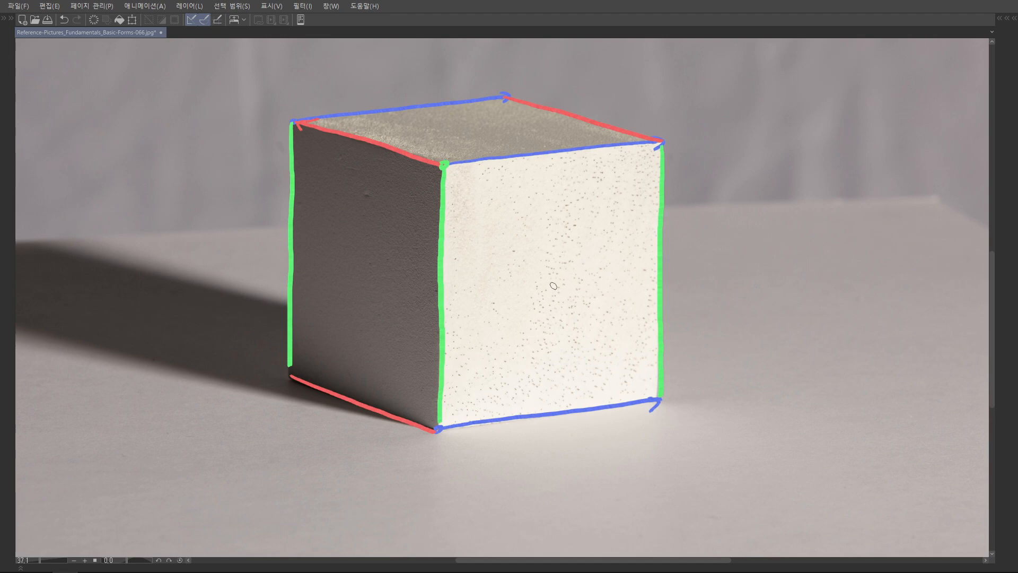
Draw small blue circles at the estimated centres of the cube's bright, top and dark faces
mouse_move(552, 281)
left_mouse_down()
mouse_move(566, 297)
mouse_move(555, 277)
left_mouse_up()
left_click_drag(587, 109, 606, 142)
mouse_move(498, 158)
left_mouse_down()
mouse_move(490, 168)
mouse_move(500, 158)
left_mouse_up()
mouse_move(383, 314)
left_mouse_down()
mouse_move(401, 282)
mouse_move(392, 272)
left_mouse_up()
scroll(484, 277, "down", 6)
scroll(530, 290, "up", 3)
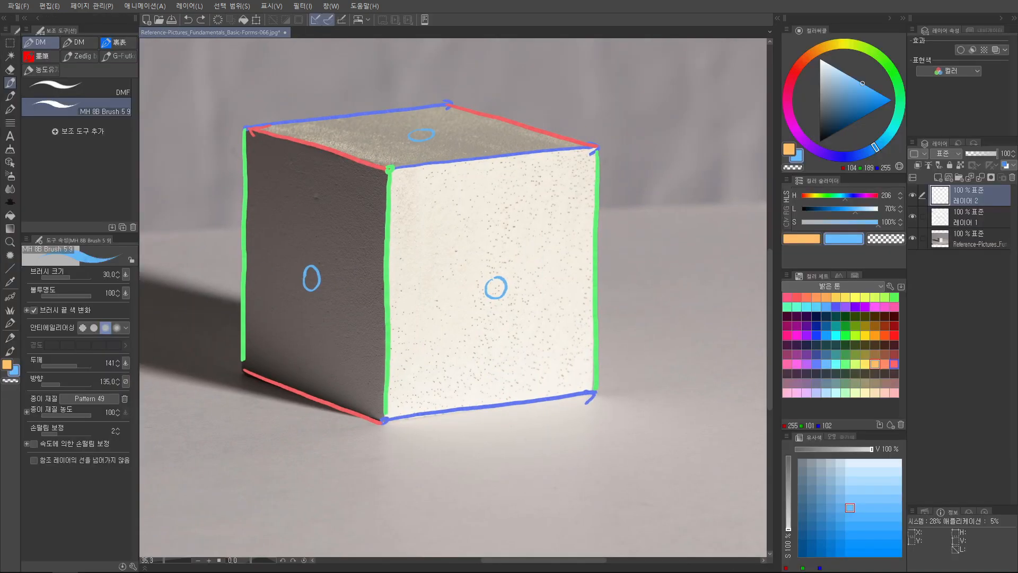
Mark the bright face's far upper corner and near lower corner with orange dots
key("Tab")
left_click(646, 146)
left_click(435, 420)
left_click_drag(462, 377, 469, 344)
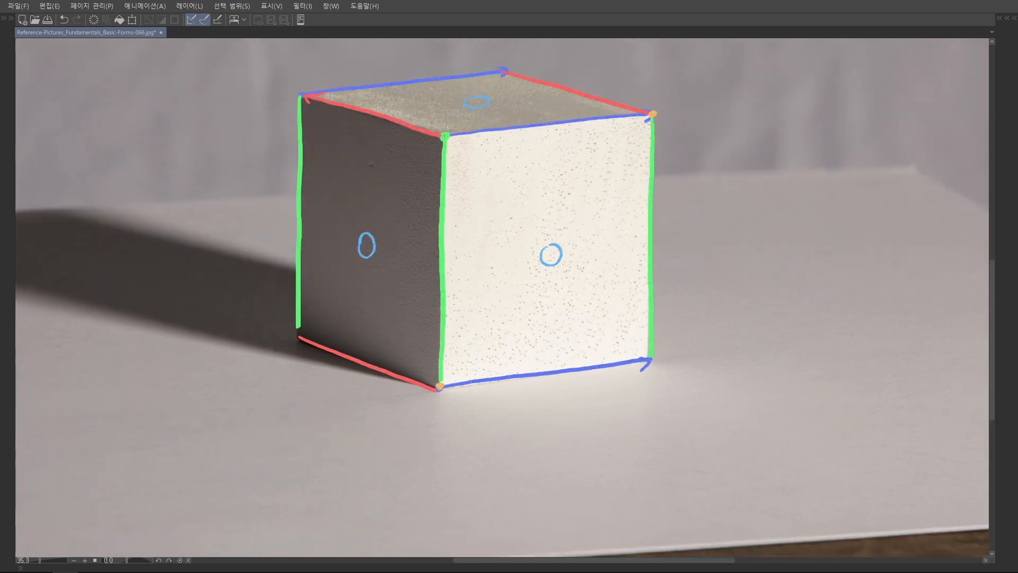
Draw two thin orange diagonals between opposite corners of the bright face, redoing the first line once
mouse_move(653, 114)
left_mouse_down()
mouse_move(613, 182)
mouse_move(546, 255)
left_mouse_up()
key("ctrl+z")
left_click_drag(654, 114, 440, 386)
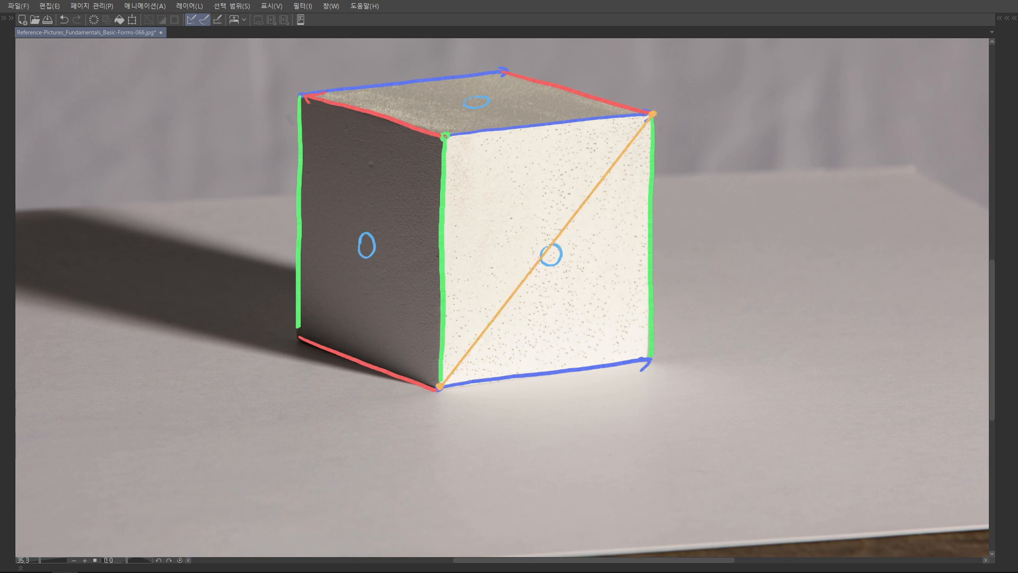
left_click_drag(651, 356, 446, 136)
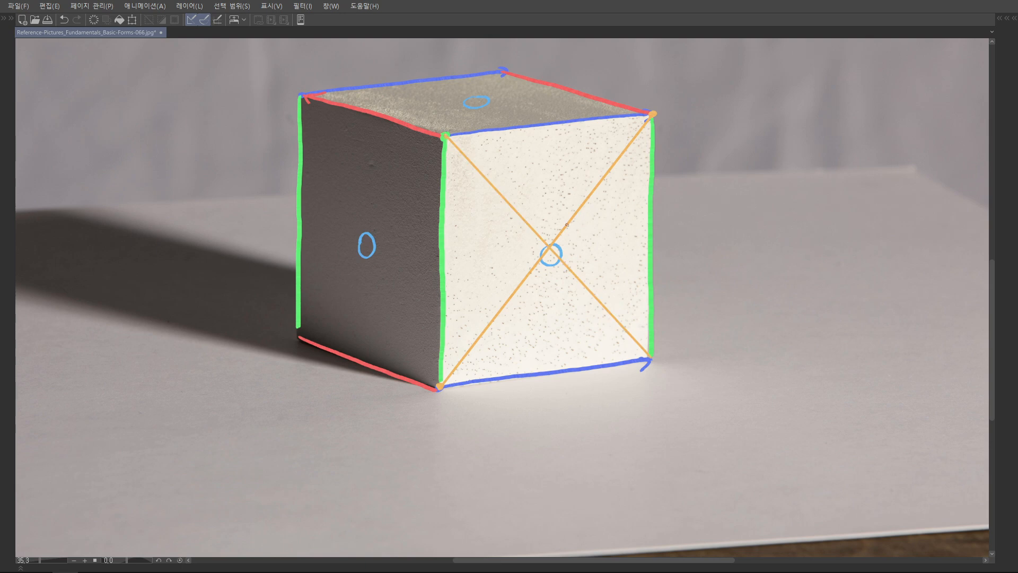
left_click_drag(578, 242, 564, 271)
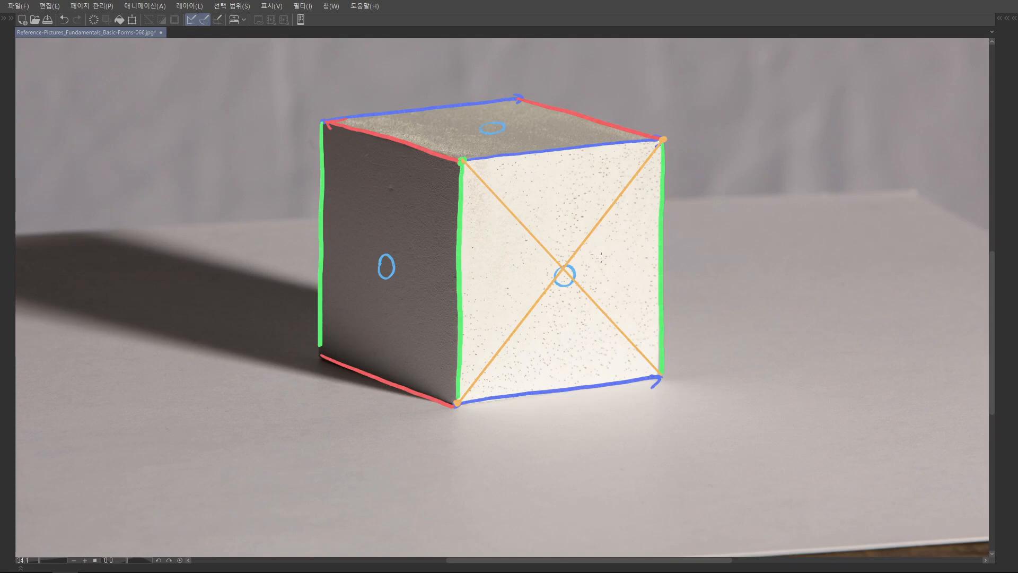
Undo the orange diagonals, the corner dots and the blue circles on the cube
key("Tab")
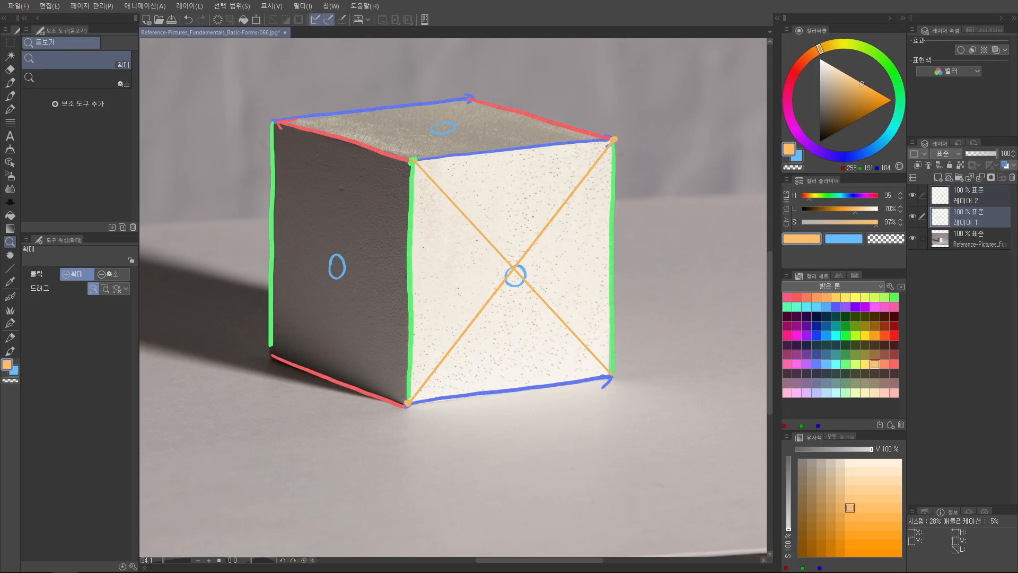
key("ctrl+z")
key("ctrl+z")
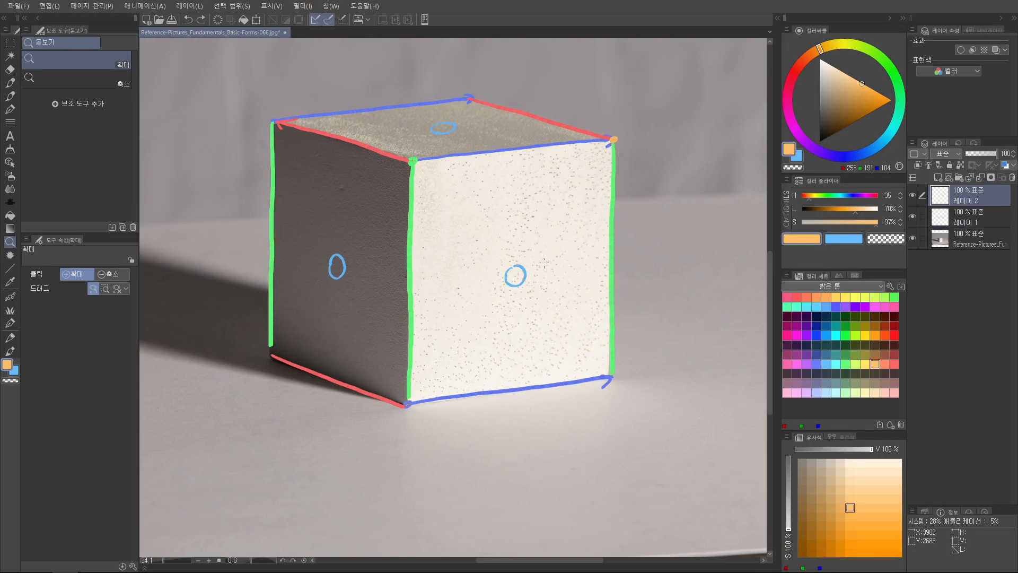
key("ctrl+z")
key("ctrl+z")
key("ctrl+z")
Draw two crossing orange diagonals on the bright face with the MH 8B Brush on the new layer
key("p")
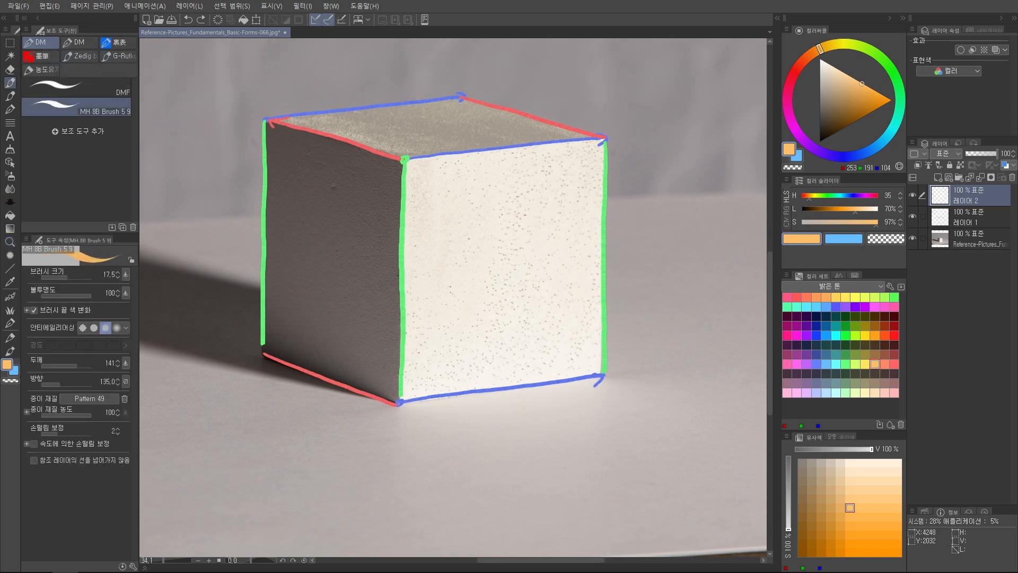
left_click_drag(603, 140, 401, 398)
mouse_move(406, 161)
left_mouse_down()
mouse_move(504, 239)
mouse_move(603, 373)
left_mouse_up()
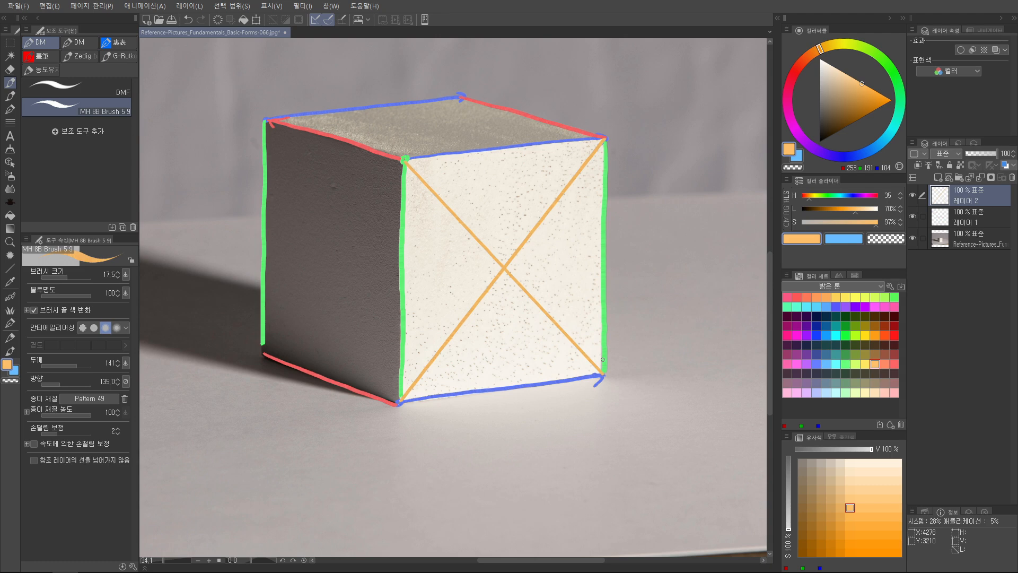
Draw crossing orange diagonals between the corners of the cube's dark side face and its top face
key("u")
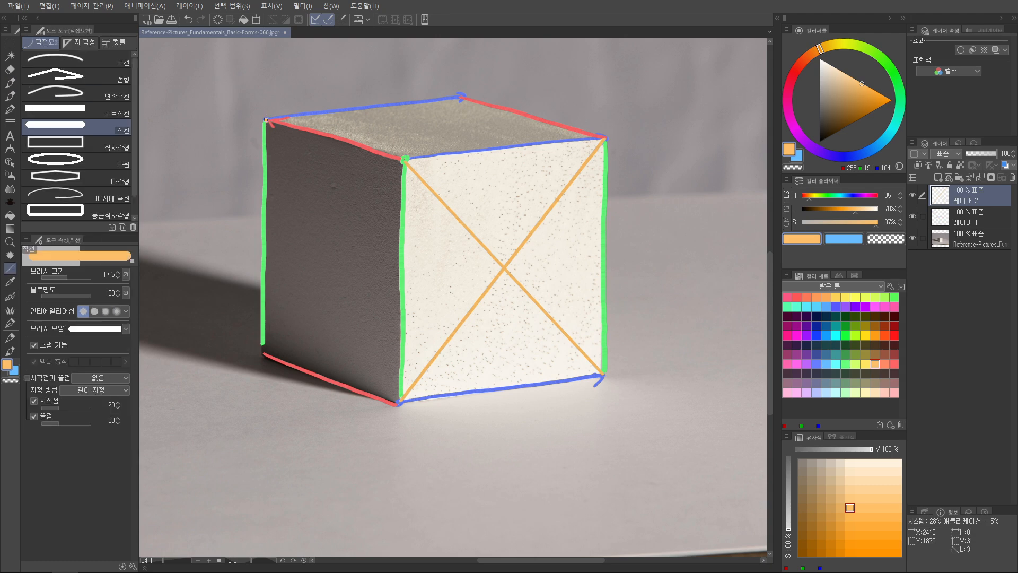
key("p")
left_click_drag(269, 124, 400, 400)
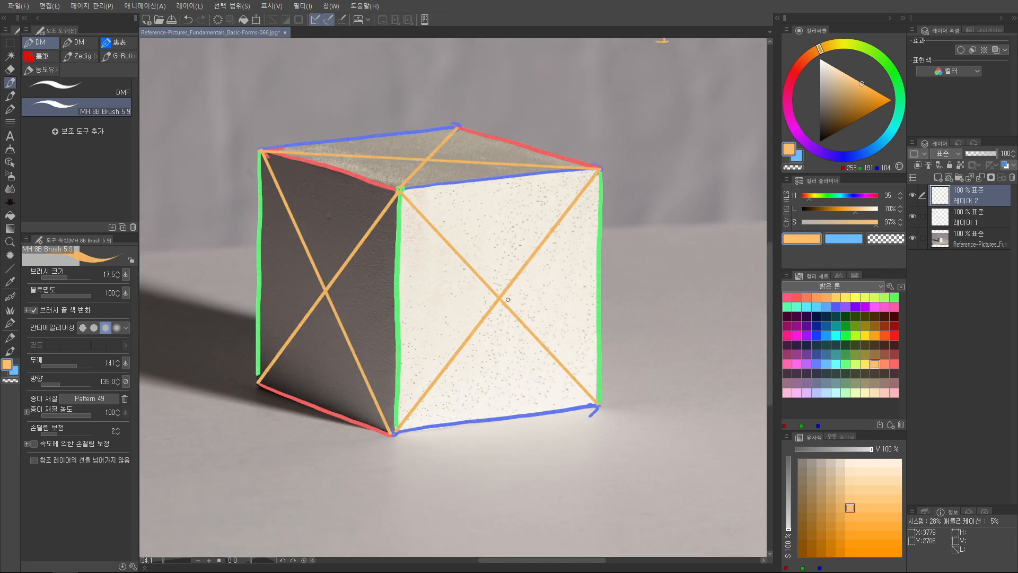
left_click_drag(505, 297, 520, 281)
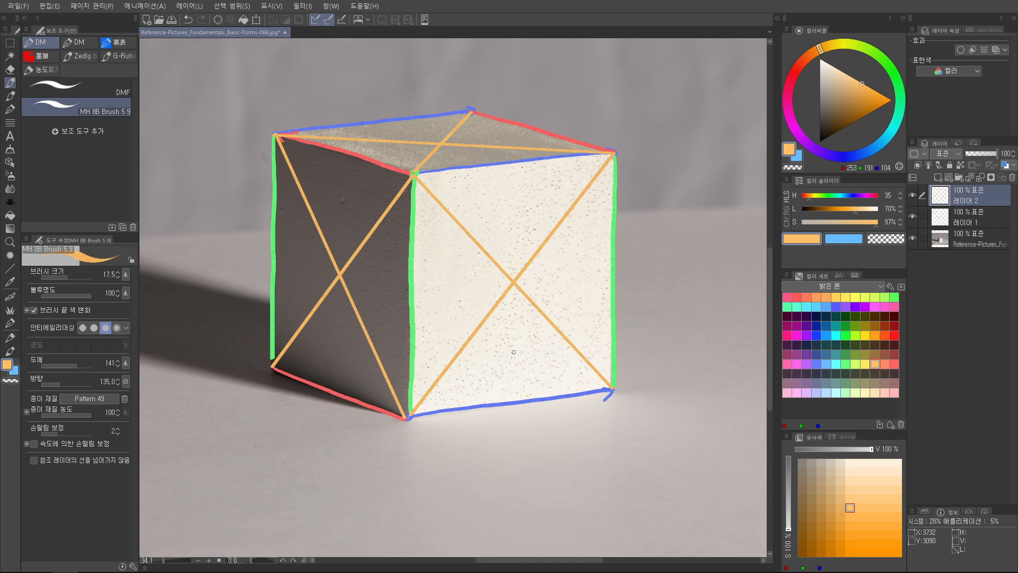
Try loose orange strokes alongside the cube's front vertical edge and undo them
key("Tab")
mouse_move(468, 170)
left_mouse_down()
mouse_move(451, 271)
mouse_move(465, 419)
mouse_move(480, 212)
left_mouse_up()
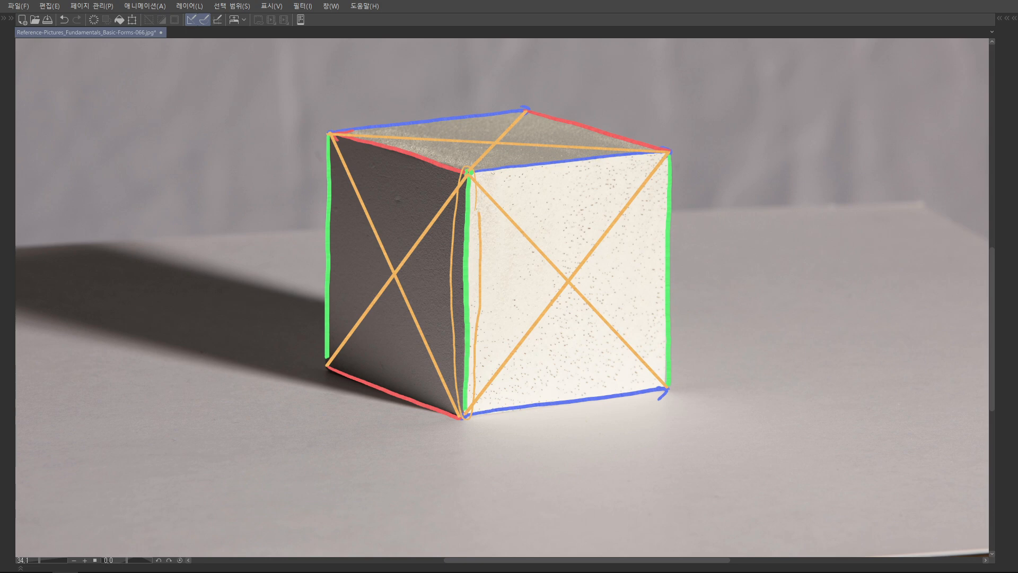
key("ctrl+z")
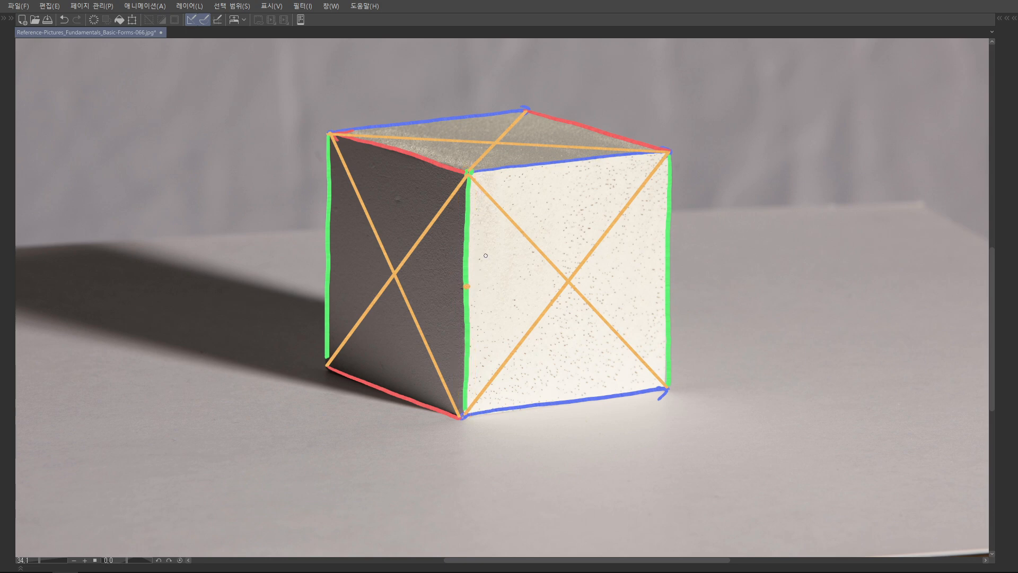
Try an orange line between the midpoints of the bright face's vertical edges and undo it
left_click(668, 270)
left_click_drag(668, 270, 679, 244)
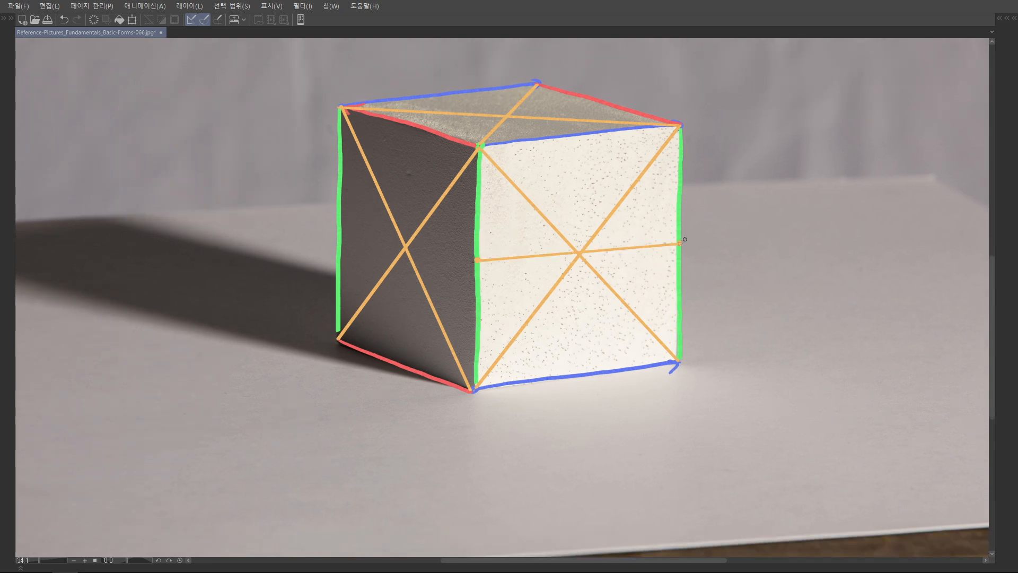
key("ctrl+z")
Add another layer above the diagonals and set the brush size to 35
left_click_drag(660, 242, 600, 254)
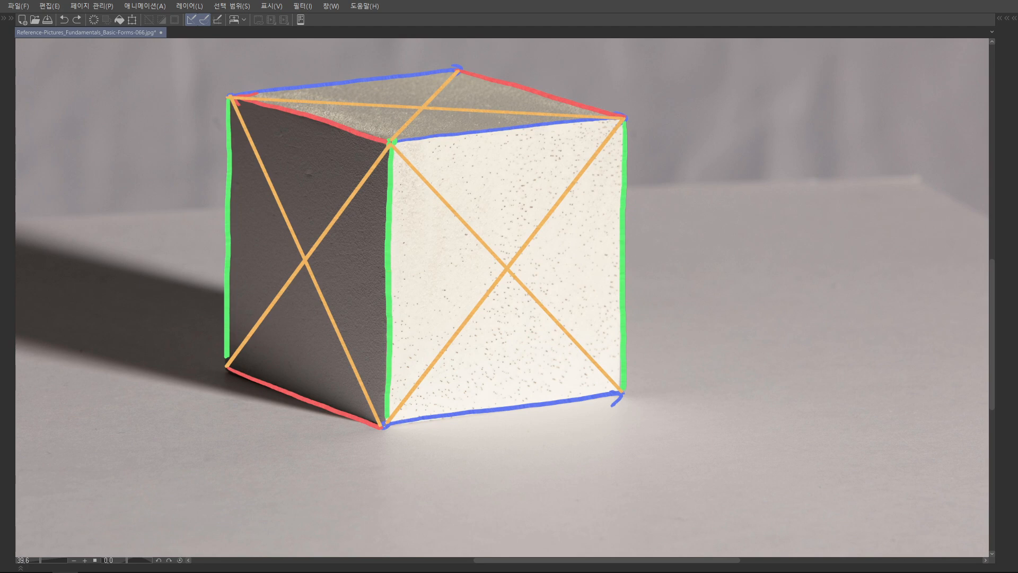
left_click_drag(582, 305, 571, 374)
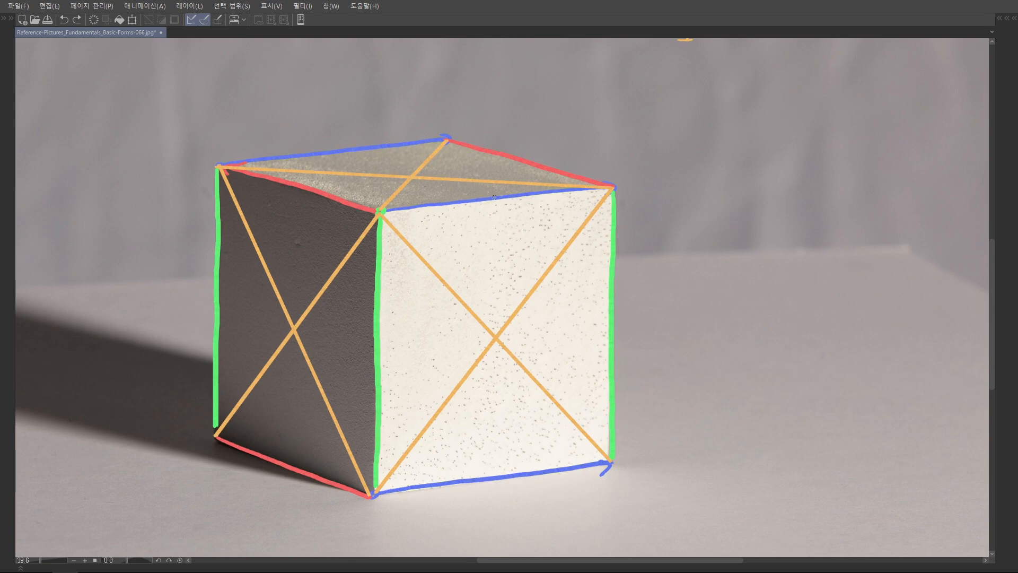
left_click_drag(635, 242, 679, 195)
key("Tab")
key("Tab")
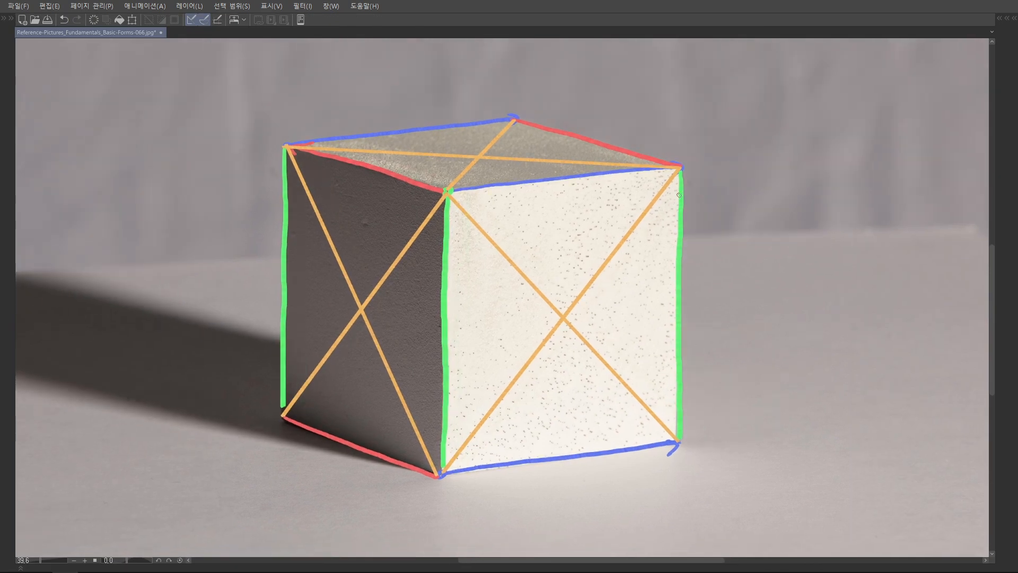
key("Tab")
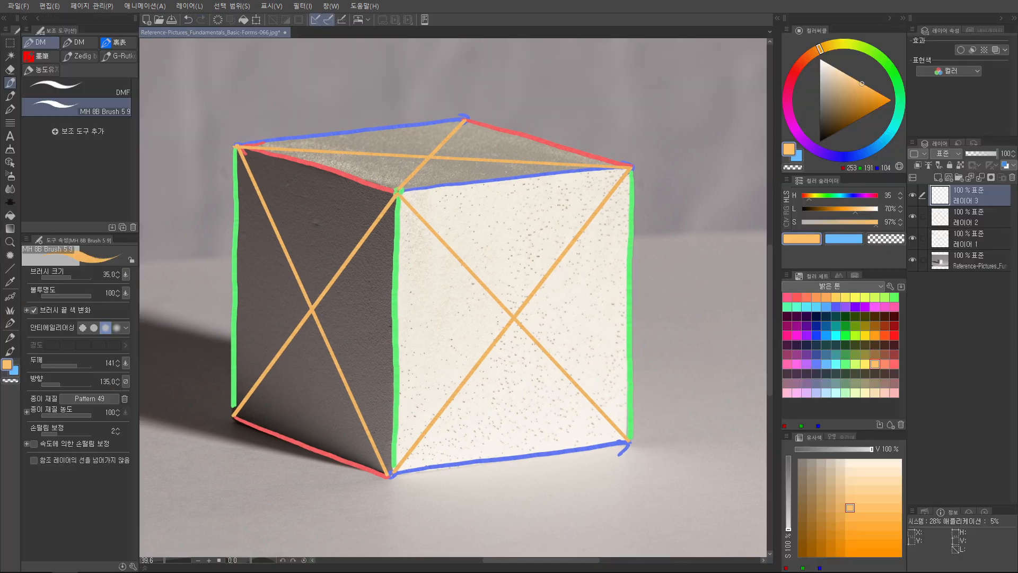
key("Tab")
Draw an orange horizontal midline across the bright face through the diagonals' crossing, undoing the extra trial strokes
left_click_drag(449, 191, 684, 166)
mouse_move(589, 177)
left_mouse_down()
mouse_move(582, 171)
mouse_move(576, 209)
mouse_move(575, 315)
mouse_move(602, 271)
left_mouse_up()
left_click_drag(599, 150, 587, 153)
left_click_drag(575, 410, 573, 422)
left_click_drag(591, 159, 587, 149)
key("ctrl+z")
key("ctrl+z")
key("ctrl+z")
key("ctrl+z")
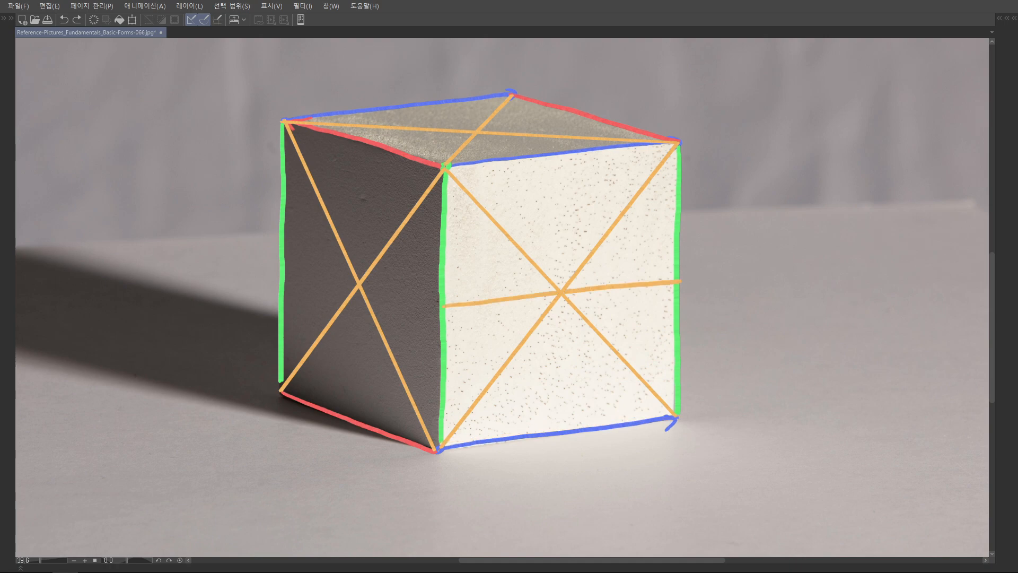
Draw orange arrows extending the bright face's upper and lower edges and the top face's back edge beyond the cube
scroll(680, 231, "down", 3)
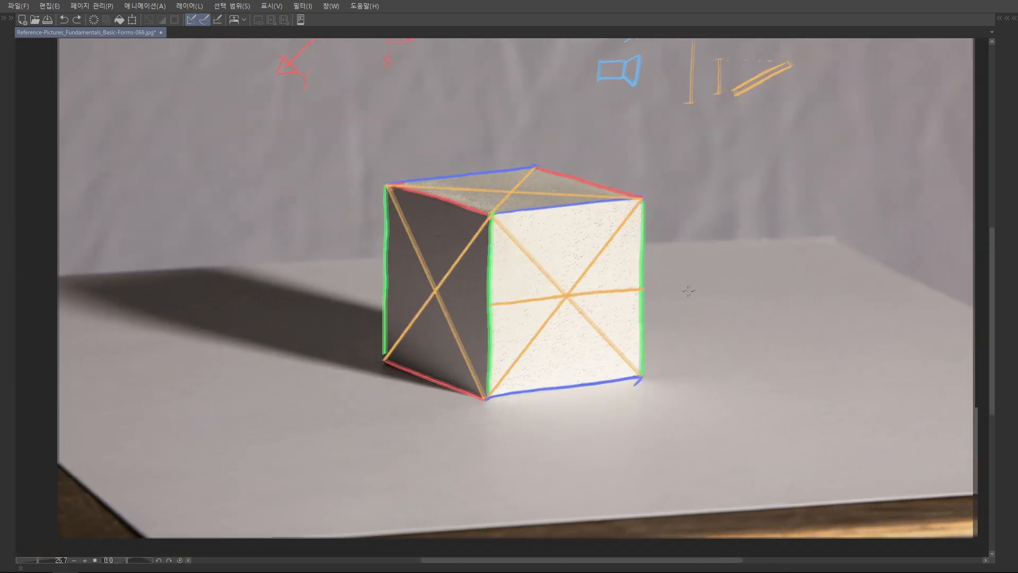
scroll(672, 274, "up", 1)
mouse_move(457, 252)
left_mouse_down()
mouse_move(697, 229)
mouse_move(709, 248)
left_mouse_up()
mouse_move(467, 470)
left_mouse_down()
mouse_move(727, 437)
mouse_move(737, 354)
left_mouse_up()
key("ctrl+z")
mouse_move(434, 408)
left_mouse_down()
mouse_move(727, 334)
mouse_move(739, 346)
left_mouse_up()
left_click_drag(490, 127, 630, 125)
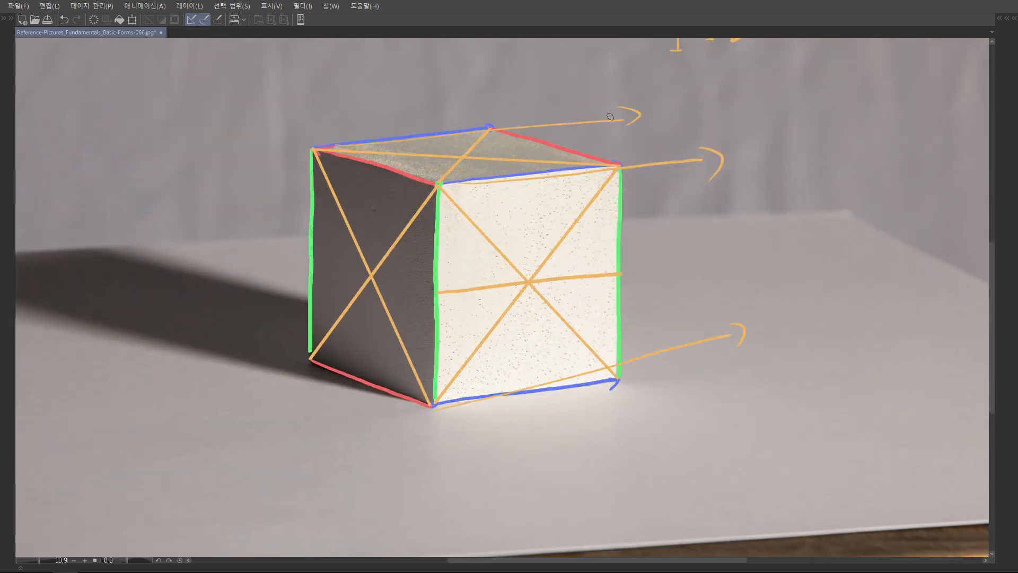
Draw two crossing blue lines beside the arrows, and mark their ends and an averaged line between them in green
mouse_move(751, 160)
left_mouse_down()
mouse_move(693, 189)
mouse_move(850, 170)
left_mouse_up()
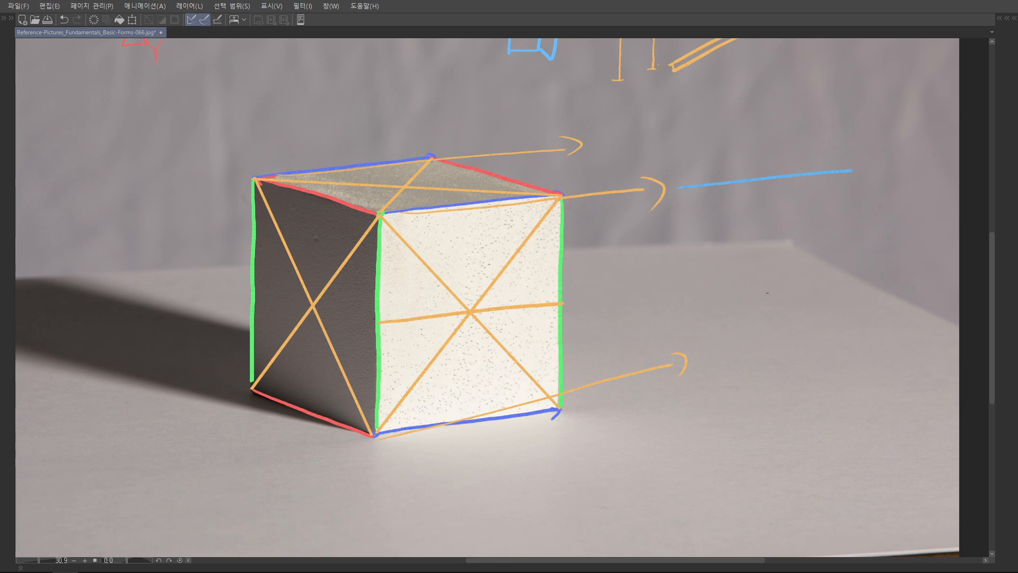
left_click_drag(767, 292, 741, 297)
left_click_drag(657, 203, 829, 163)
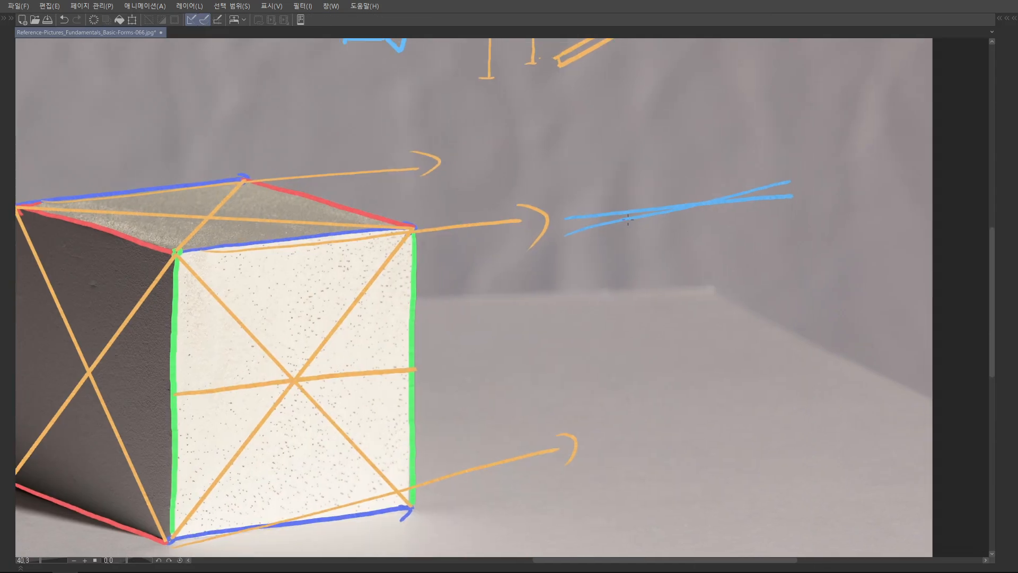
scroll(614, 209, "up", 2)
left_click(540, 247)
left_click(539, 230)
left_click(870, 174)
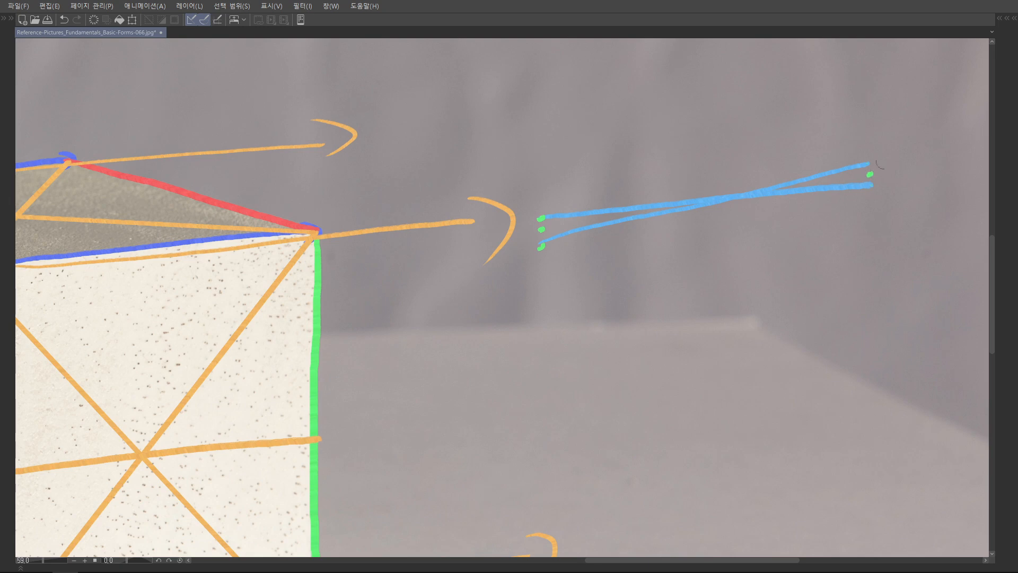
left_click_drag(541, 230, 770, 189)
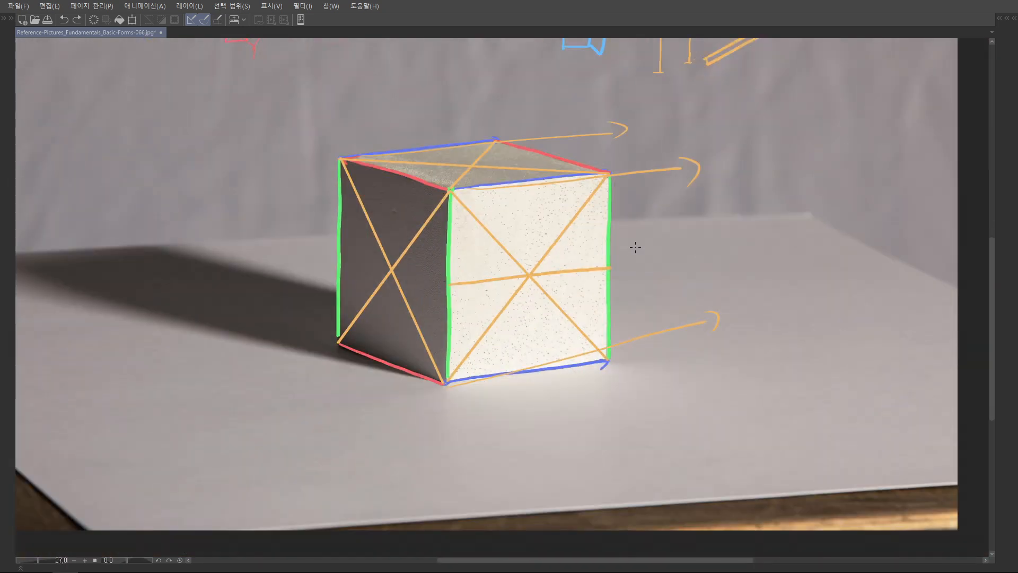
Undo the arrows and guide lines beside the cube and draw a vertical orange midline down the bright face
key("ctrl+z")
key("ctrl+z")
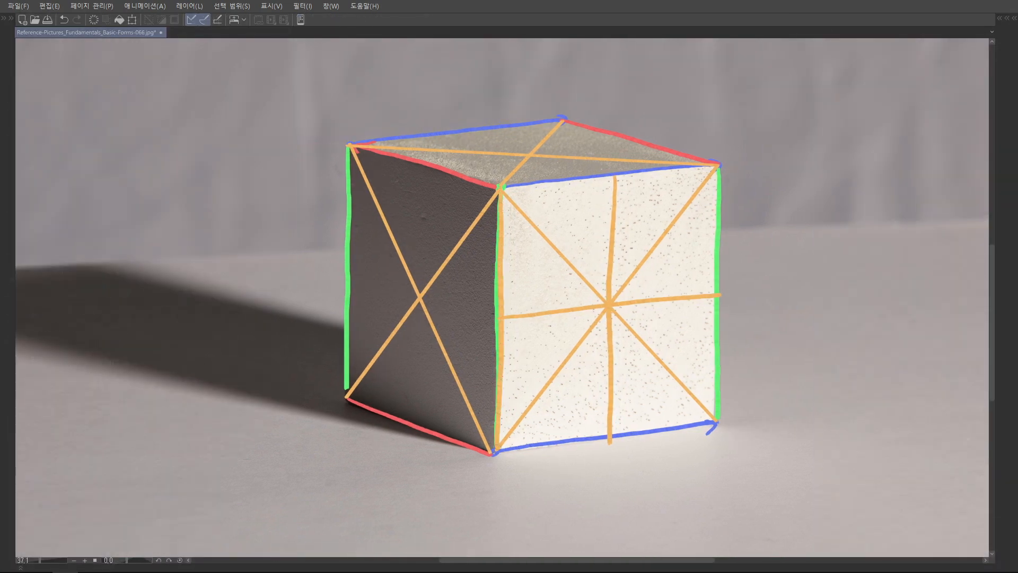
Draw vertical and horizontal orange midlines through the diagonals' crossing on the dark side face
left_click_drag(420, 165, 417, 425)
left_click_drag(348, 275, 494, 319)
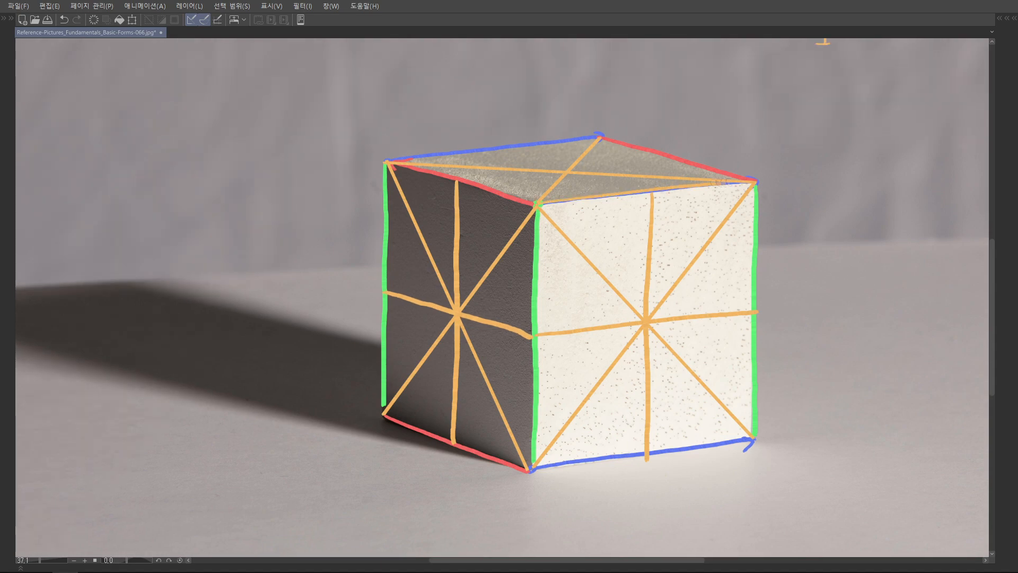
key("ctrl+z")
Draw two crossing orange midlines on the top face, meeting the vertical midlines of both side faces
left_click_drag(464, 186, 683, 162)
key("ctrl+z")
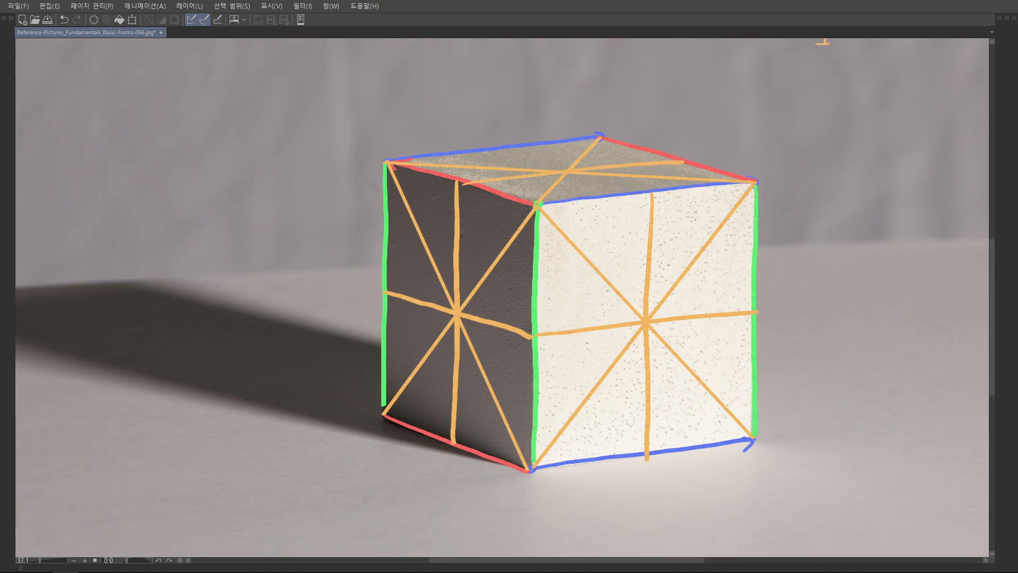
left_click_drag(390, 162, 533, 203)
key("ctrl+z")
left_click_drag(483, 143, 648, 194)
key("ctrl+z")
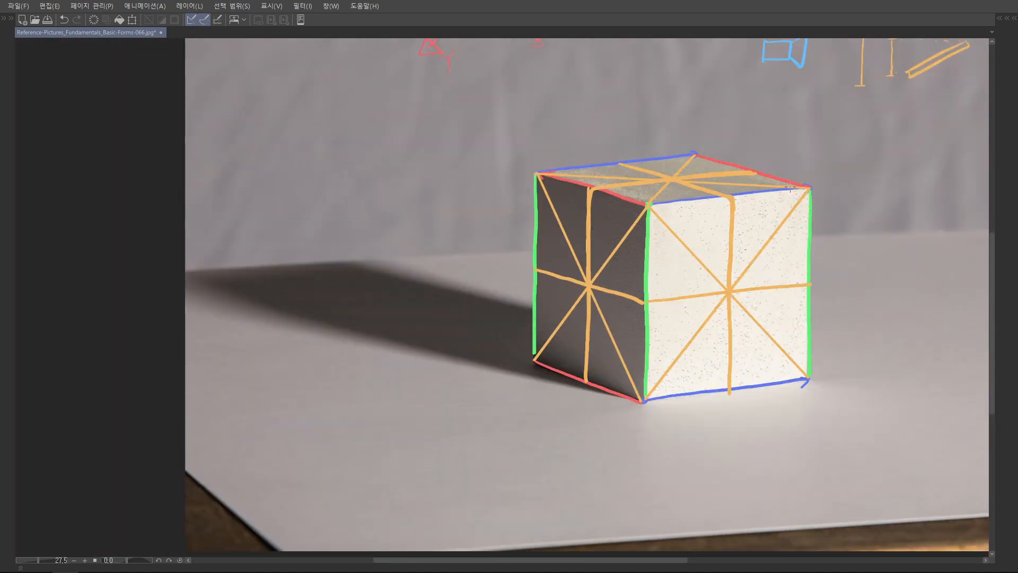
Try rounded green contour strokes around the cube's side faces and down over the bright face, and undo them
scroll(744, 248, "down", 4)
scroll(716, 265, "up", 5)
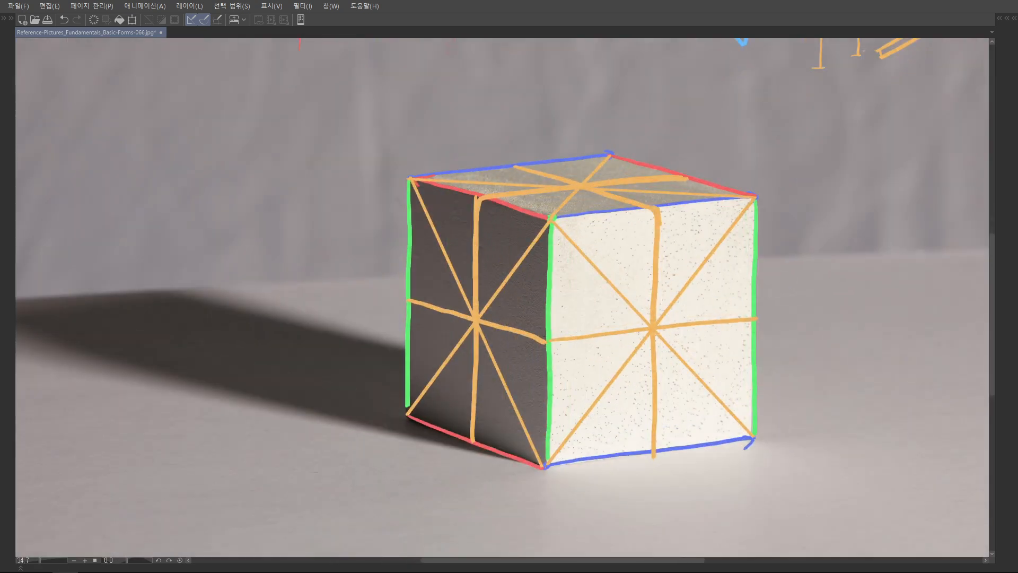
mouse_move(781, 261)
left_mouse_down()
mouse_move(706, 256)
mouse_move(713, 271)
left_mouse_up()
mouse_move(340, 303)
left_mouse_down()
mouse_move(525, 347)
mouse_move(687, 330)
left_mouse_up()
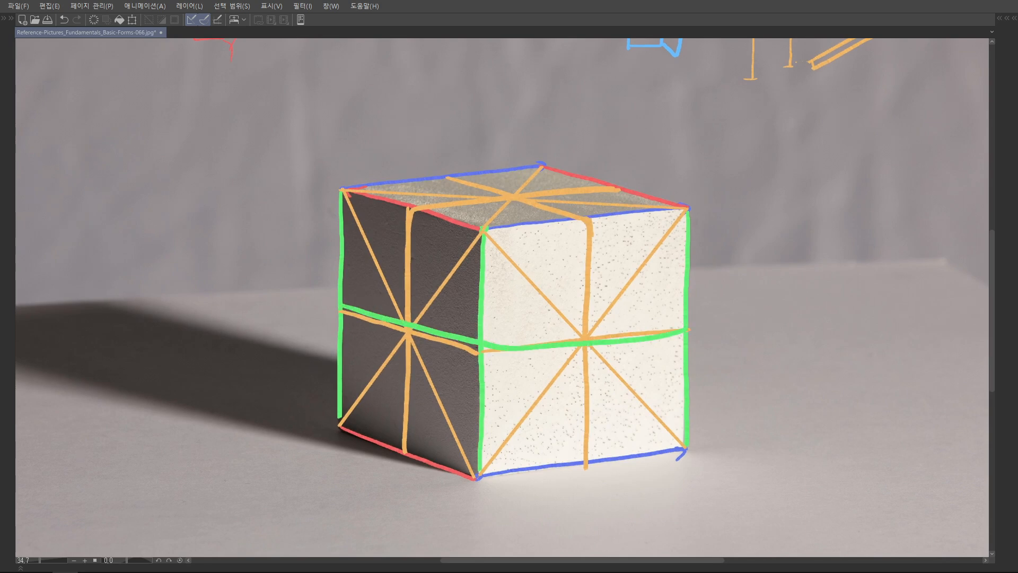
mouse_move(467, 181)
left_mouse_down()
mouse_move(584, 220)
mouse_move(578, 448)
left_mouse_up()
key("ctrl+z")
key("ctrl+z")
scroll(489, 325, "up", 2)
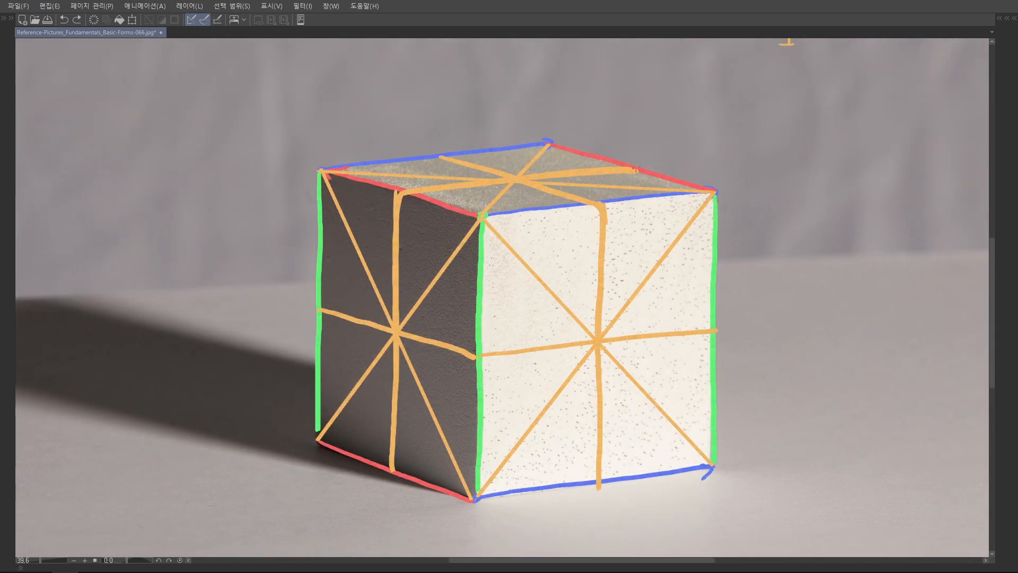
Try a rounded orange contour just inside the edges of the cube's bright face, and undo it
left_click_drag(637, 169, 647, 157)
mouse_move(700, 198)
left_mouse_down()
mouse_move(628, 196)
mouse_move(519, 214)
mouse_move(507, 440)
mouse_move(565, 457)
mouse_move(716, 418)
mouse_move(706, 189)
left_mouse_up()
key("Tab")
left_click(894, 364)
key("Tab")
mouse_move(497, 203)
left_mouse_down()
mouse_move(715, 176)
mouse_move(491, 268)
mouse_move(493, 464)
left_mouse_up()
left_click_drag(531, 363, 526, 348)
key("ctrl+z")
key("ctrl+z")
key("ctrl+z")
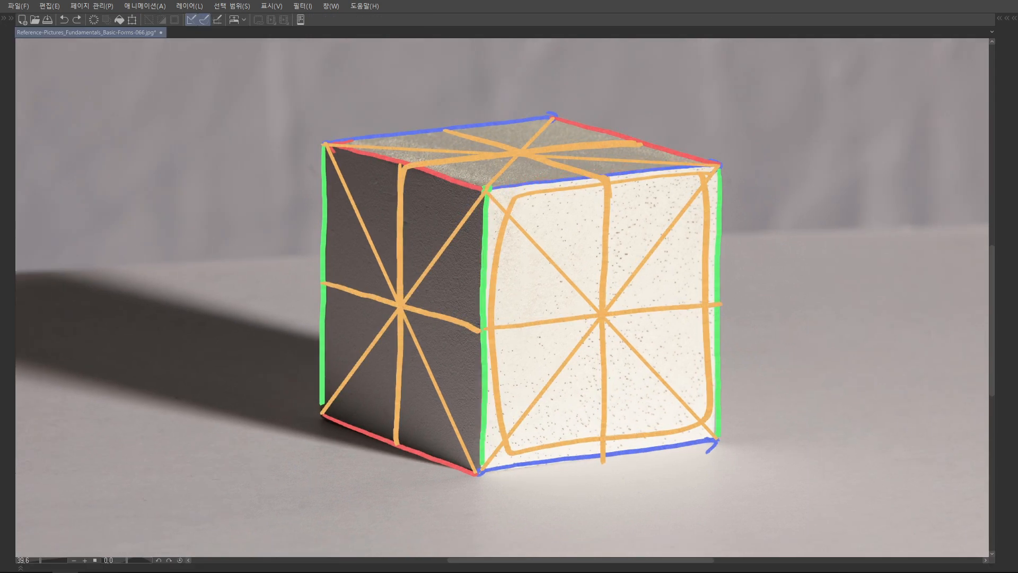
Try thin red crosswise lines and green vertical lines over the upper part of the bright face, and undo them
mouse_move(507, 202)
left_mouse_down()
mouse_move(523, 181)
mouse_move(722, 166)
left_mouse_up()
left_click_drag(505, 218, 738, 197)
left_click_drag(507, 249, 737, 232)
left_click_drag(498, 276, 743, 253)
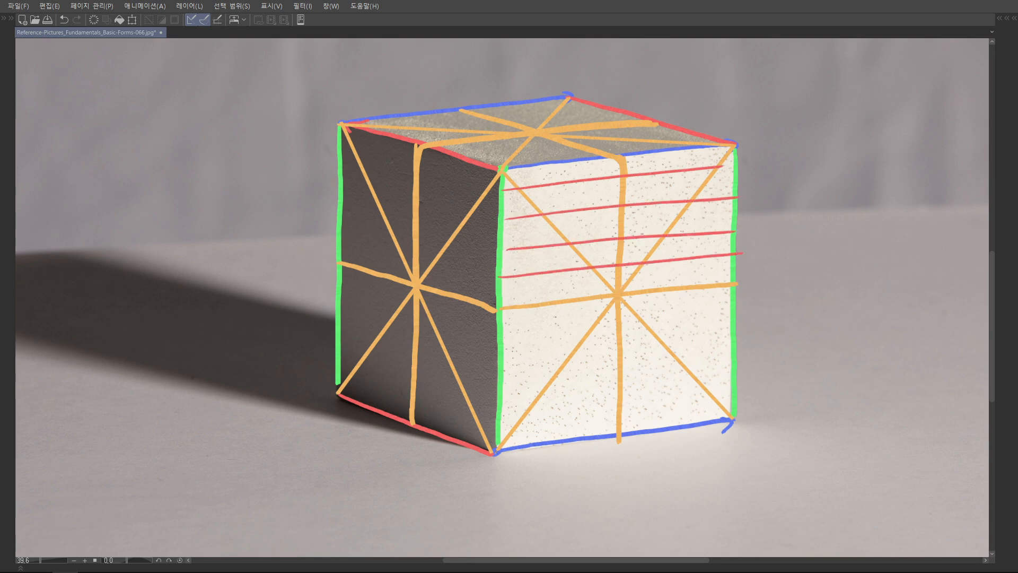
mouse_move(515, 168)
left_mouse_down()
mouse_move(511, 317)
mouse_move(529, 308)
left_mouse_up()
left_click_drag(552, 167, 551, 301)
mouse_move(583, 161)
left_mouse_down()
mouse_move(580, 306)
mouse_move(599, 300)
left_mouse_up()
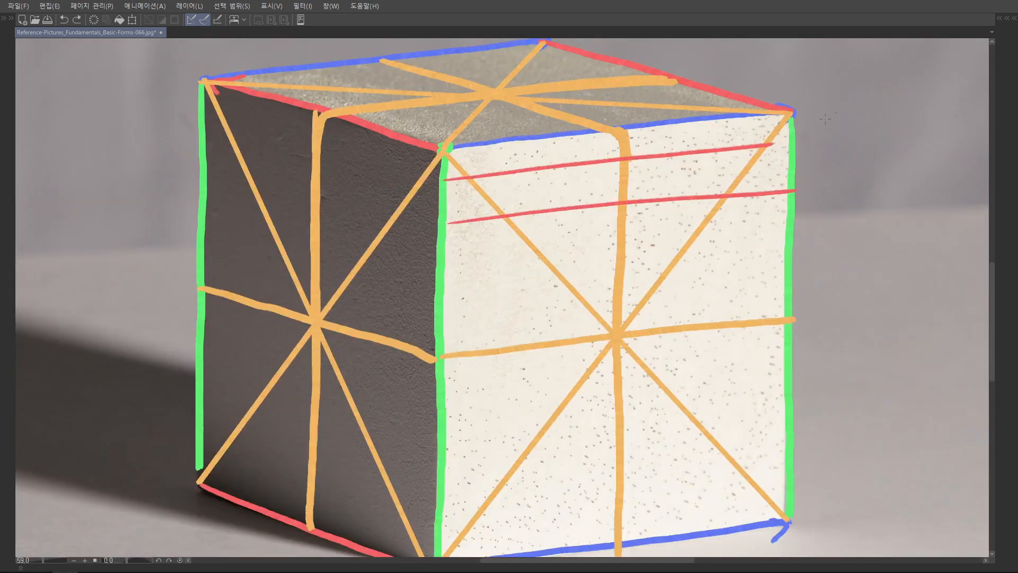
key("ctrl+z")
key("ctrl+z")
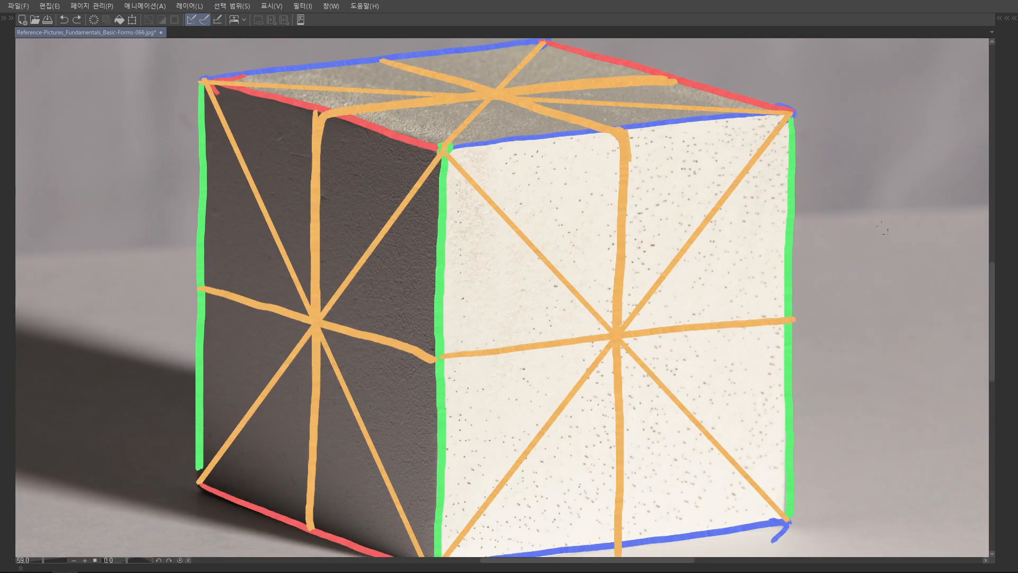
Try a grid of lines across the cube's top face, running parallel to both pairs of its edges
key("Tab")
left_click(894, 365)
left_click(816, 364)
key("x")
key("Tab")
left_click_drag(562, 276, 467, 278)
left_click_drag(531, 228, 483, 293)
left_click_drag(538, 269, 600, 269)
left_click_drag(255, 228, 447, 277)
mouse_move(323, 222)
left_mouse_down()
mouse_move(475, 272)
mouse_move(504, 269)
left_mouse_up()
left_click_drag(374, 212, 532, 268)
left_click_drag(396, 214, 566, 262)
left_click_drag(469, 208, 635, 257)
left_click_drag(583, 276, 599, 232)
left_click_drag(271, 181, 527, 163)
left_click_drag(284, 192, 555, 165)
mouse_move(305, 197)
left_mouse_down()
mouse_move(574, 173)
mouse_move(601, 182)
left_mouse_up()
left_click_drag(347, 211, 621, 189)
left_click_drag(384, 221, 642, 196)
left_click_drag(408, 229, 674, 208)
Switch to the canvas with the three-block photo and add a new raster layer above it
scroll(689, 193, "down", 4)
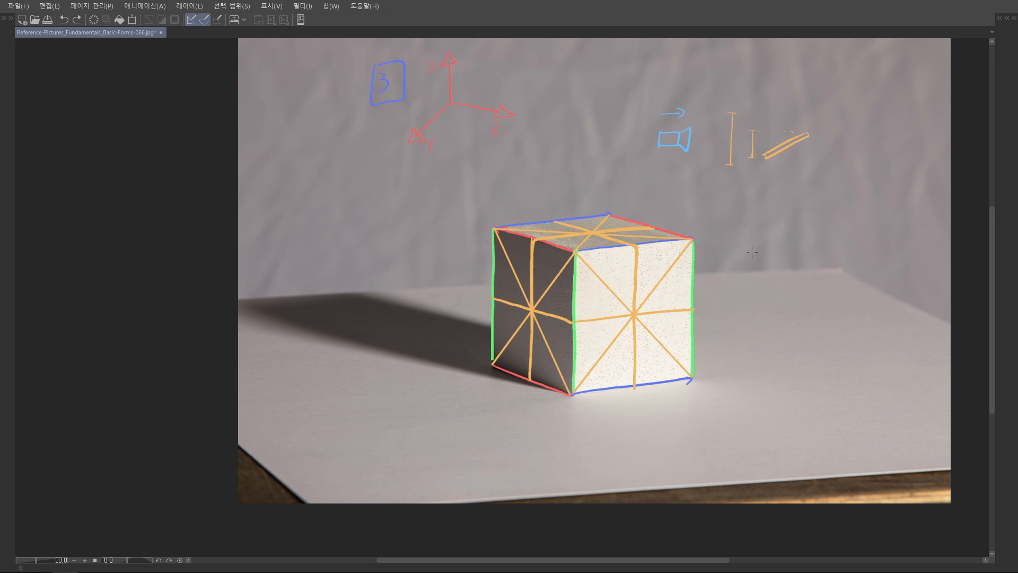
left_click_drag(486, 191, 470, 195)
left_click_drag(573, 263, 559, 247)
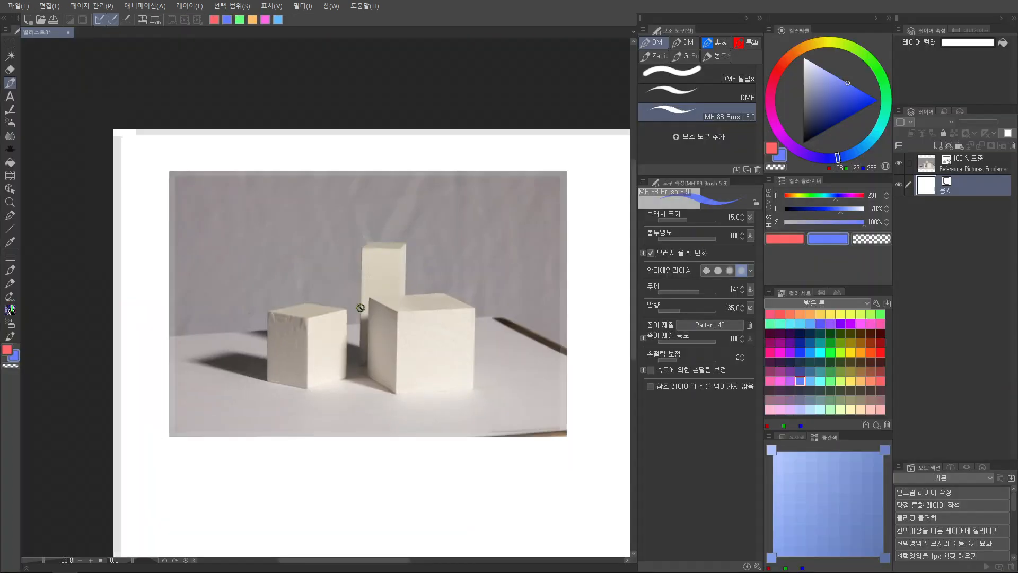
scroll(405, 315, "up", 2)
scroll(405, 315, "up", 1)
scroll(406, 315, "down", 2)
left_click_drag(405, 315, 378, 315)
left_click(974, 169)
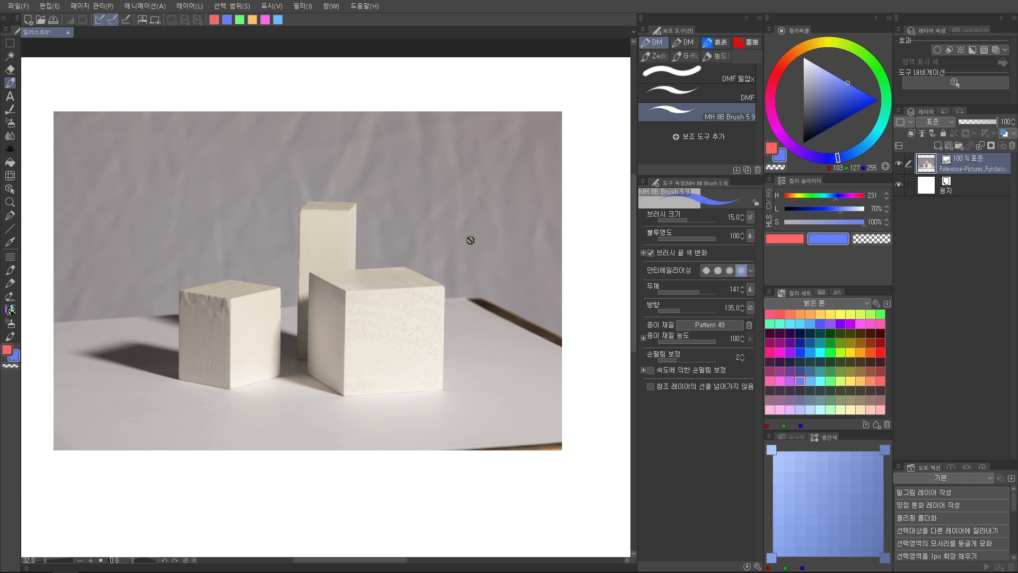
key("ctrl+shift+n")
mouse_move(434, 256)
left_mouse_down()
mouse_move(438, 228)
mouse_move(430, 282)
mouse_move(406, 222)
mouse_move(410, 230)
left_mouse_up()
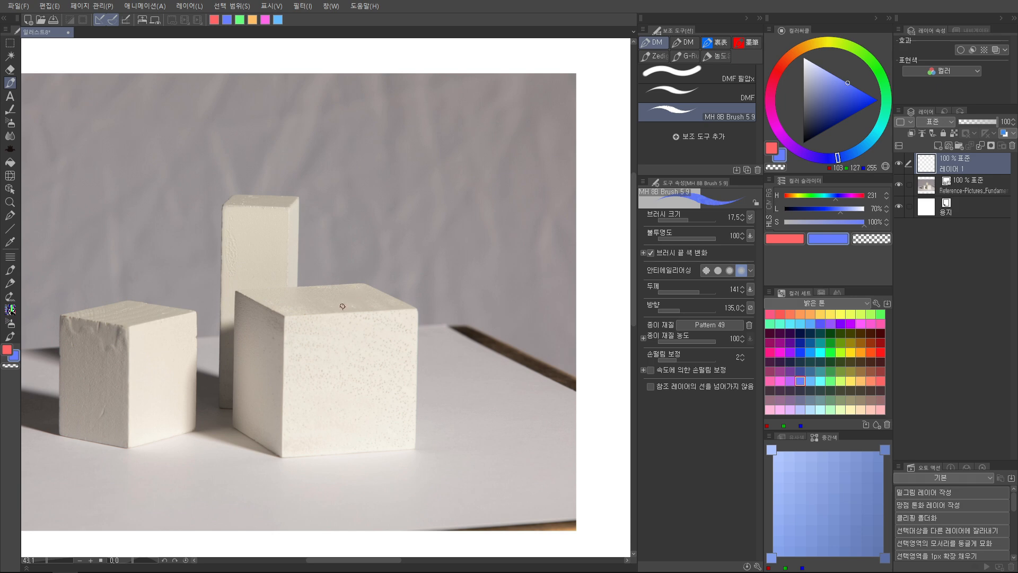
Try blue angle marks along the edges at the left and front corners of the large block's top face
mouse_move(342, 317)
left_mouse_down()
mouse_move(406, 269)
mouse_move(366, 254)
mouse_move(399, 250)
mouse_move(354, 236)
mouse_move(304, 256)
mouse_move(328, 233)
left_mouse_up()
key("ctrl+space")
key("ctrl+z")
key("ctrl+space")
mouse_move(388, 274)
left_mouse_down()
mouse_move(379, 197)
mouse_move(389, 193)
mouse_move(399, 209)
left_mouse_up()
key("ctrl+z")
left_click_drag(297, 244, 339, 241)
mouse_move(283, 289)
left_mouse_down()
mouse_move(284, 237)
mouse_move(311, 253)
mouse_move(295, 265)
mouse_move(297, 239)
left_mouse_up()
Try a blue angle mark at the back corner of the large block's top face and undo the corner marks
key("ctrl+space")
mouse_move(360, 254)
left_mouse_down()
mouse_move(389, 257)
mouse_move(386, 304)
mouse_move(376, 284)
mouse_move(393, 309)
mouse_move(388, 259)
mouse_move(409, 290)
left_mouse_up()
key("ctrl+space")
left_click_drag(525, 203, 552, 202)
mouse_move(417, 223)
left_mouse_down()
mouse_move(452, 221)
mouse_move(494, 243)
left_mouse_up()
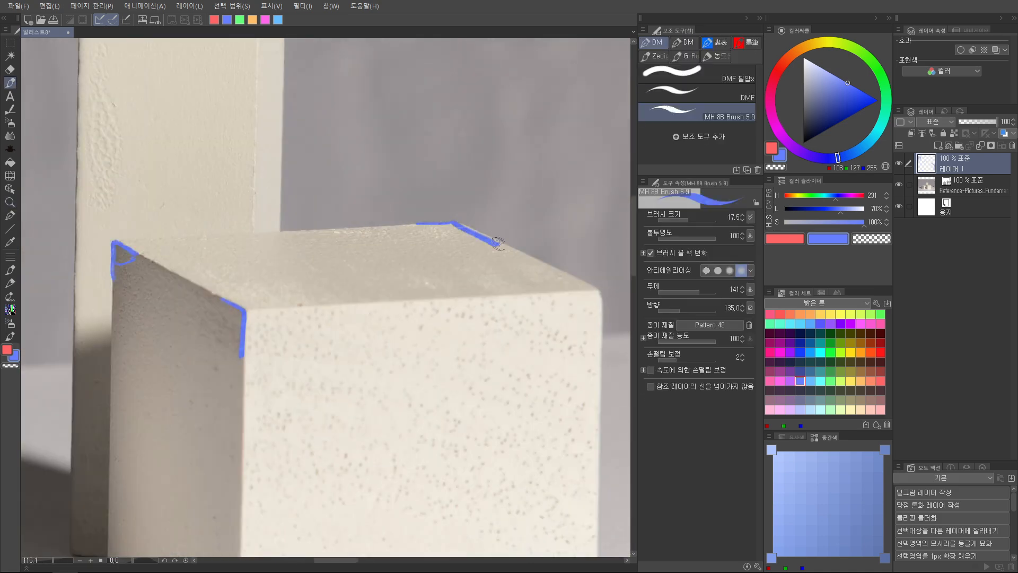
mouse_move(429, 224)
left_mouse_down()
mouse_move(491, 247)
mouse_move(443, 251)
left_mouse_up()
key("ctrl+space")
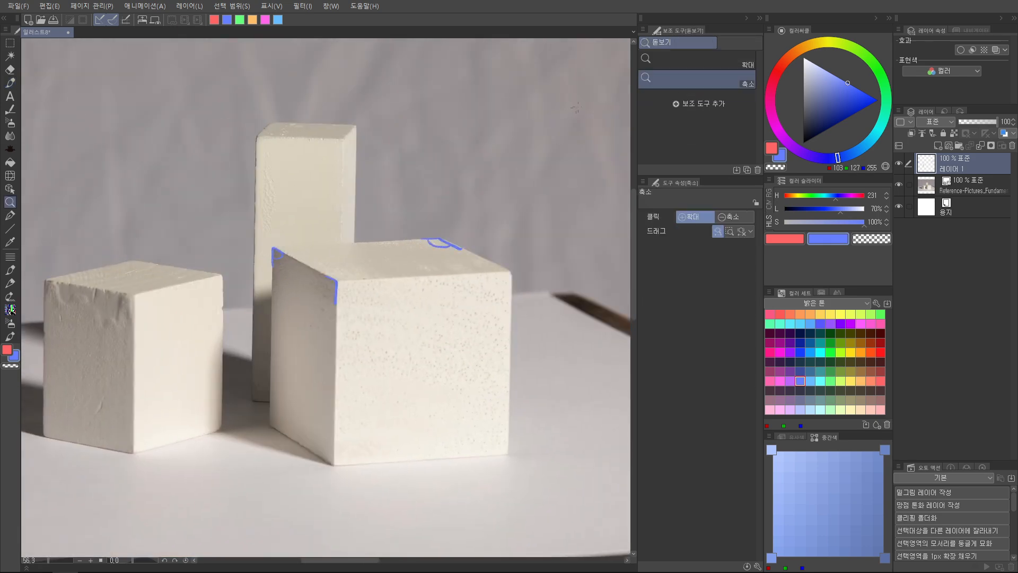
key("ctrl+z")
key("ctrl+z")
key("ctrl+z")
Handwrite "3차원" in red on the backdrop beside the tall block
key("p")
key("x")
mouse_move(443, 159)
left_mouse_down()
mouse_move(433, 195)
mouse_move(473, 171)
mouse_move(480, 182)
left_mouse_up()
left_click_drag(504, 169, 504, 188)
left_click_drag(522, 168, 521, 187)
left_click_drag(505, 191, 517, 200)
key("ctrl+space")
mouse_move(518, 225)
left_mouse_down()
mouse_move(411, 276)
mouse_move(416, 204)
left_mouse_up()
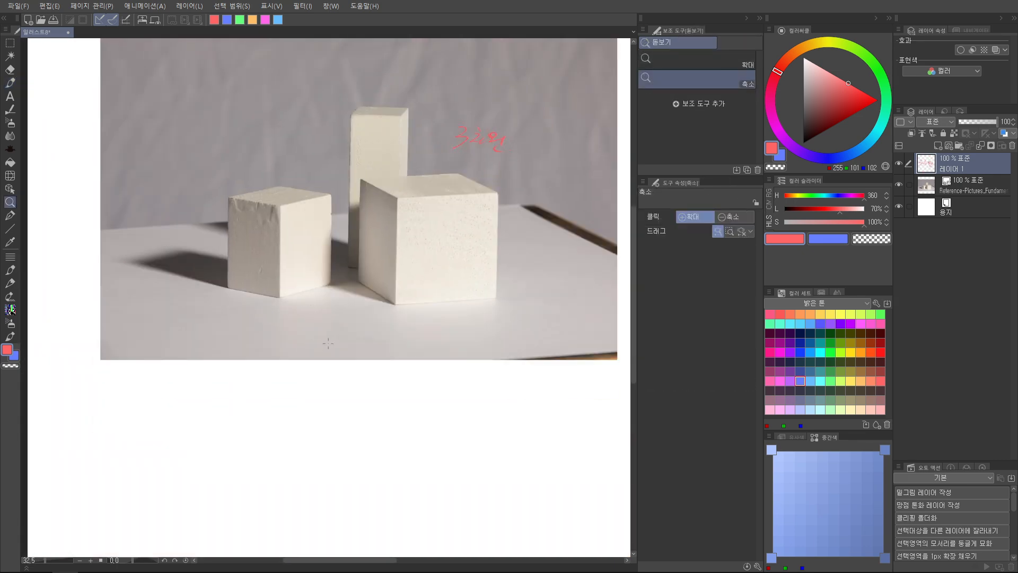
Try a red line sketch in the blank canvas area below the photo
left_click_drag(329, 346, 340, 206)
left_click_drag(312, 264, 315, 467)
mouse_move(314, 266)
left_mouse_down()
mouse_move(361, 297)
mouse_move(357, 460)
left_mouse_up()
left_click_drag(324, 468, 369, 464)
mouse_move(277, 307)
left_mouse_down()
mouse_move(395, 306)
mouse_move(385, 361)
left_mouse_up()
mouse_move(265, 321)
left_mouse_down()
mouse_move(273, 357)
mouse_move(415, 348)
left_mouse_up()
left_click_drag(309, 409, 363, 410)
key("ctrl+space")
left_click_drag(299, 317, 238, 300)
Try blue strokes around the red sketch below the photo, and undo the whole sketch
key("x")
left_click_drag(331, 290, 324, 315)
left_click_drag(437, 277, 458, 306)
left_click_drag(448, 380, 426, 412)
left_click_drag(321, 395, 349, 423)
key("ctrl+space")
left_click_drag(306, 473, 366, 445)
key("ctrl+z")
key("ctrl+z")
key("ctrl+z")
key("ctrl+z")
key("ctrl+z")
key("ctrl+z")
key("ctrl+z")
key("ctrl+z")
key("ctrl+z")
key("ctrl+z")
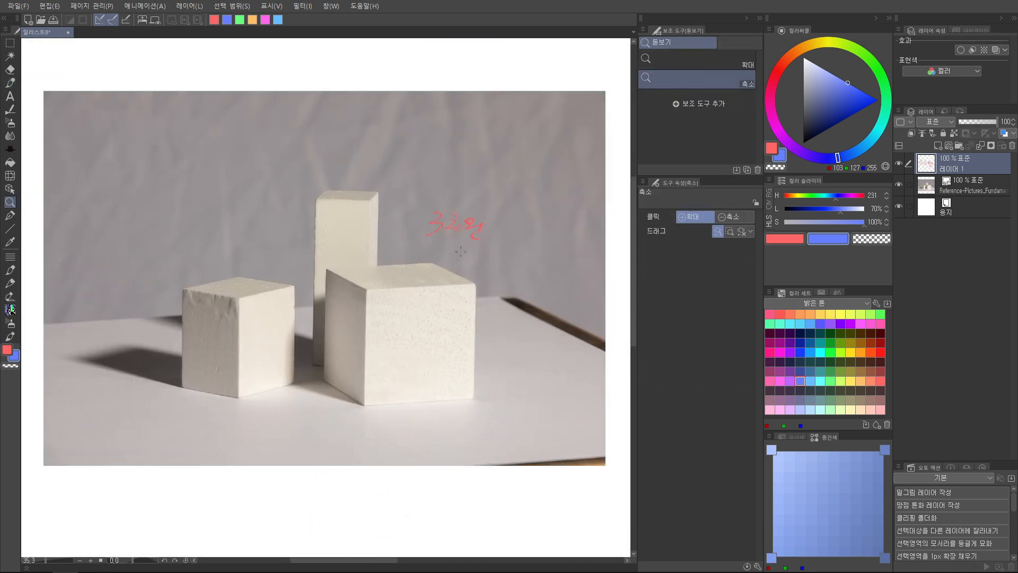
Try a red stroke across the three blocks, and undo it
left_click(460, 252)
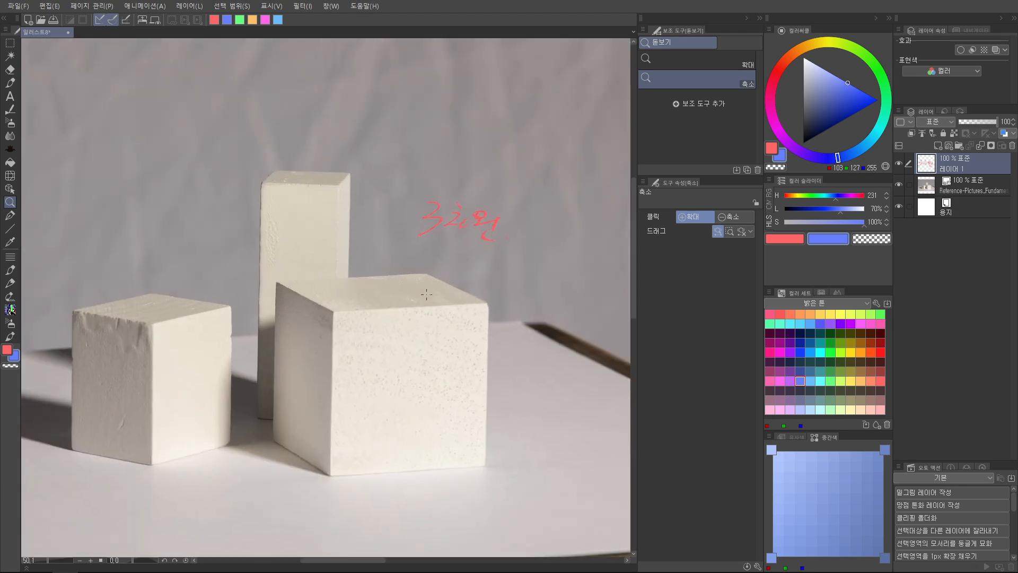
left_click_drag(469, 212, 439, 207)
key("x")
key("p")
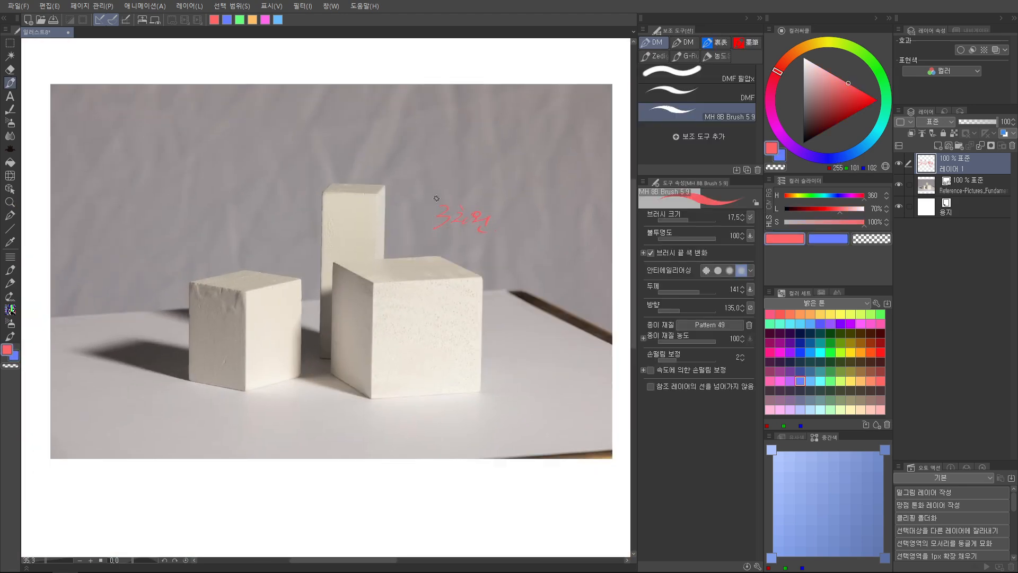
mouse_move(154, 252)
left_mouse_down()
mouse_move(153, 340)
mouse_move(549, 304)
left_mouse_up()
key("ctrl+z")
Handwrite "2차원" in blue on the upper left backdrop and draw crossing red horizontal and vertical lines over it
left_click_drag(321, 116, 401, 169)
key("x")
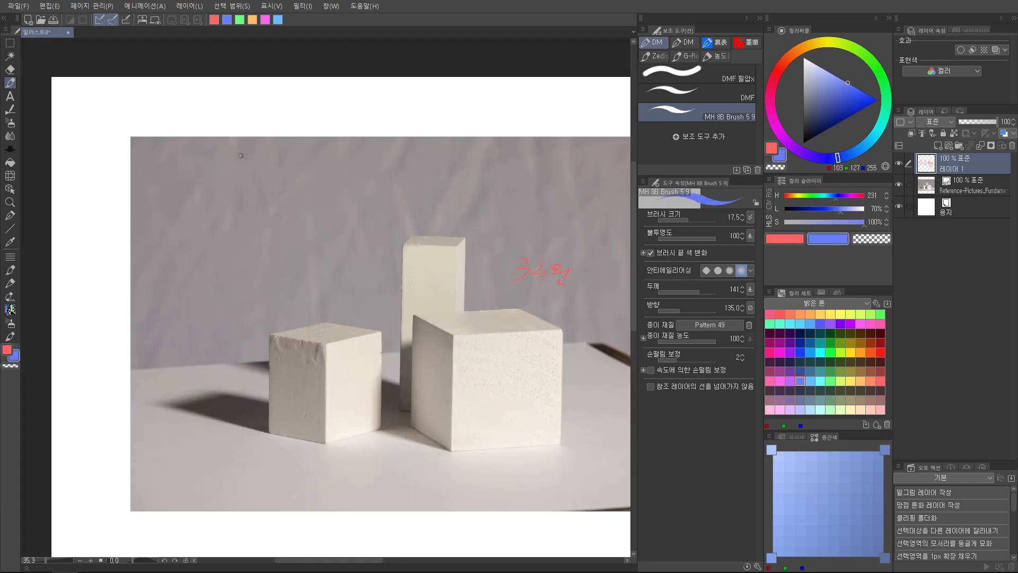
mouse_move(242, 168)
left_mouse_down()
mouse_move(265, 162)
mouse_move(264, 174)
mouse_move(291, 185)
left_mouse_up()
key("x")
left_click_drag(200, 200, 350, 188)
left_click_drag(265, 142, 258, 253)
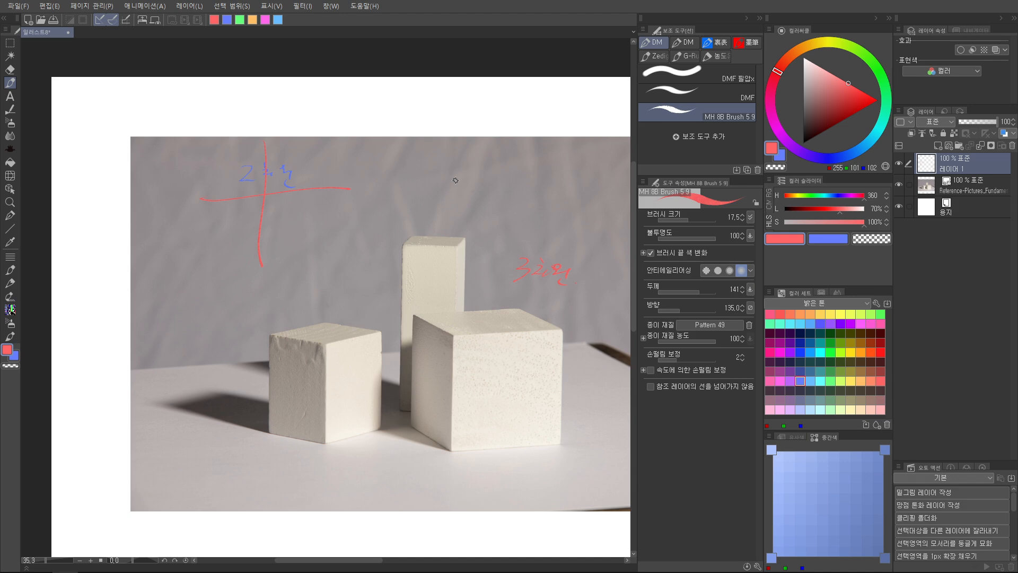
Trace a blue outline around the tall block and along the large block's back top edges
left_click_drag(482, 263, 430, 192)
key("ctrl+space")
left_click_drag(439, 238, 424, 290)
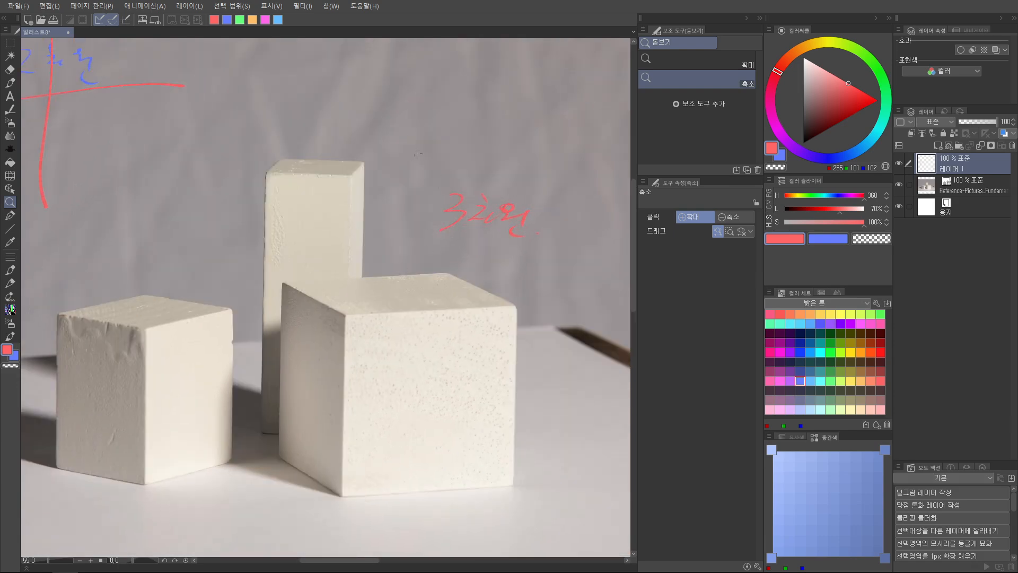
left_click(379, 227)
key("p")
mouse_move(360, 158)
left_mouse_down()
mouse_move(360, 300)
mouse_move(437, 295)
mouse_move(486, 309)
mouse_move(559, 358)
left_mouse_up()
mouse_move(356, 158)
left_mouse_down()
mouse_move(257, 151)
mouse_move(237, 181)
mouse_move(228, 329)
left_mouse_up()
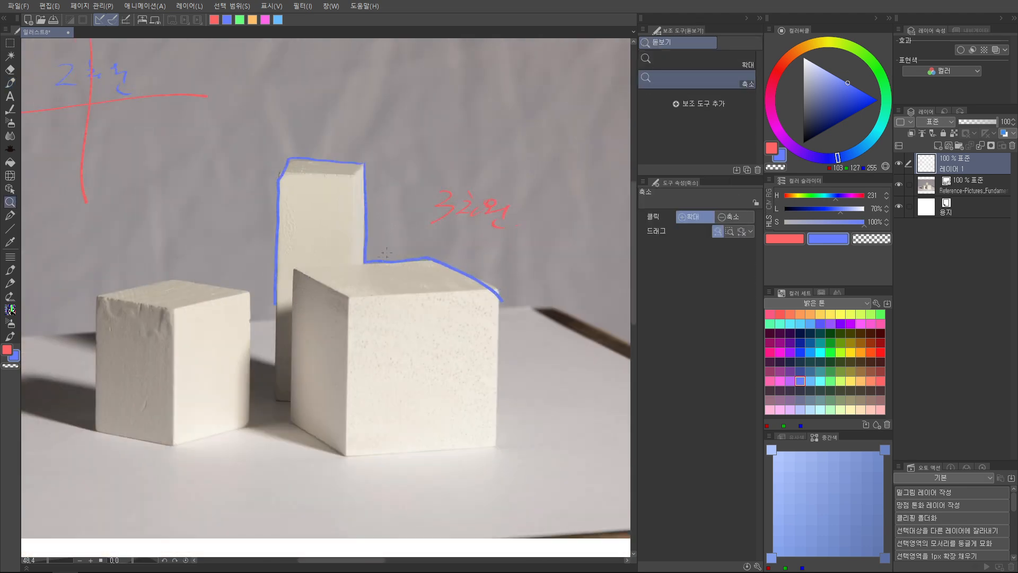
Outline the large block in red and write a circled 1 on its front face
key("x")
mouse_move(429, 259)
left_mouse_down()
mouse_move(318, 266)
mouse_move(292, 293)
mouse_move(290, 424)
mouse_move(480, 284)
left_mouse_up()
mouse_move(320, 450)
left_mouse_down()
mouse_move(494, 457)
mouse_move(494, 314)
mouse_move(499, 449)
left_mouse_up()
left_click_drag(493, 309, 499, 449)
mouse_move(407, 325)
left_mouse_down()
mouse_move(407, 375)
mouse_move(407, 319)
left_mouse_up()
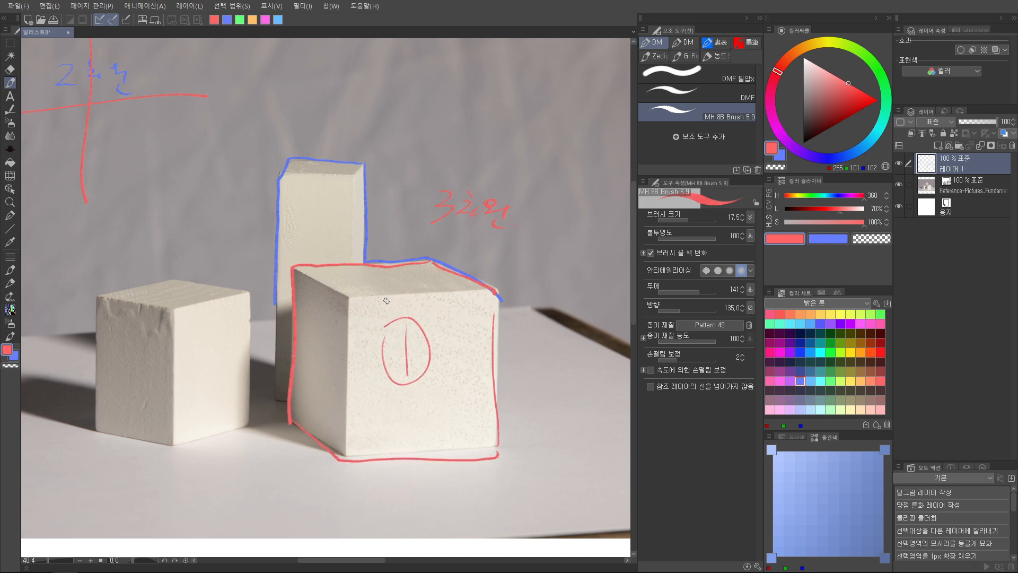
Write a circled 2 in red on the tall block's front face
mouse_move(313, 214)
left_mouse_down()
mouse_move(330, 230)
mouse_move(318, 208)
left_mouse_up()
mouse_move(292, 431)
left_mouse_down()
mouse_move(344, 413)
mouse_move(397, 345)
mouse_move(432, 324)
left_mouse_up()
key("alt+space")
mouse_move(531, 398)
left_mouse_down()
mouse_move(387, 401)
mouse_move(530, 399)
mouse_move(440, 402)
left_mouse_up()
Outline the small left block in blue
key("x")
mouse_move(183, 381)
left_mouse_down()
mouse_move(170, 387)
mouse_move(277, 380)
left_mouse_up()
mouse_move(366, 306)
left_mouse_down()
mouse_move(391, 308)
mouse_move(352, 307)
left_mouse_up()
key("alt+space")
left_click_drag(456, 270, 436, 293)
left_click_drag(436, 293, 426, 350)
Draw red connecting lines from the small left block to the circled 1 and 2, and mark the blocks' bases
key("x")
left_click_drag(340, 246, 427, 180)
left_click_drag(341, 283, 489, 309)
key("x")
mouse_move(277, 219)
left_mouse_down()
mouse_move(317, 226)
mouse_move(362, 379)
mouse_move(249, 386)
mouse_move(205, 262)
mouse_move(288, 224)
left_mouse_up()
key("alt+space")
left_click_drag(429, 244, 403, 265)
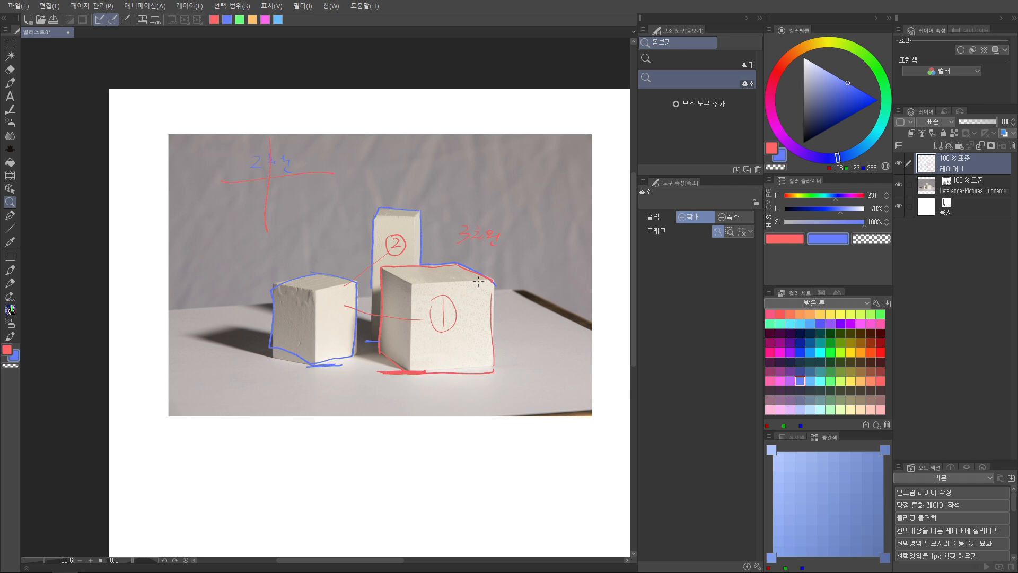
Undo all the outlines, numbers and handwritten labels on the three-block photo
key("ctrl+z")
key("ctrl+z")
key("ctrl+z")
key("ctrl+z")
key("ctrl+z")
key("ctrl+z")
key("ctrl+z")
key("ctrl+z")
key("ctrl+z")
key("ctrl+z")
key("ctrl+z")
key("ctrl+z")
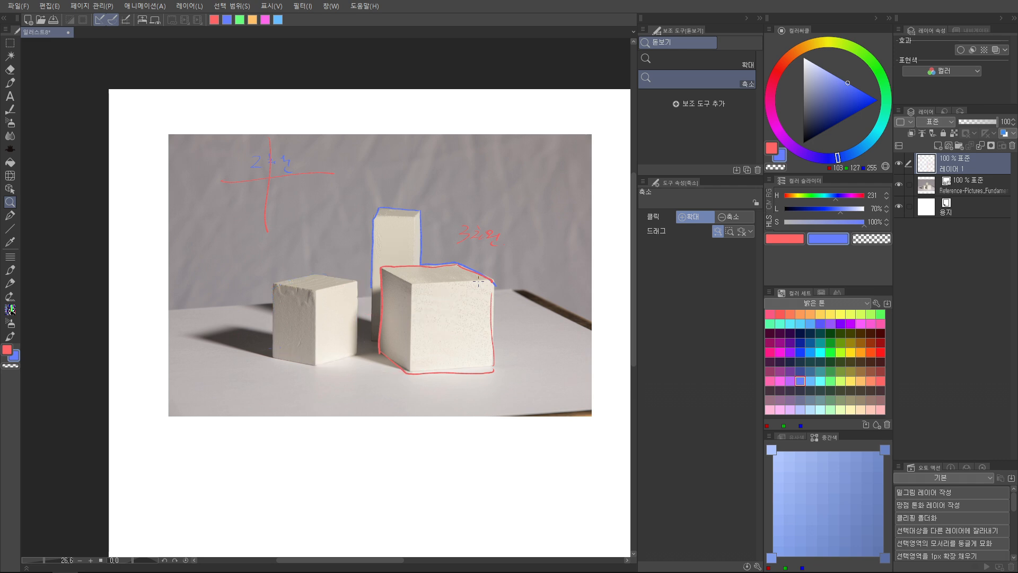
key("ctrl+z")
key("ctrl+z")
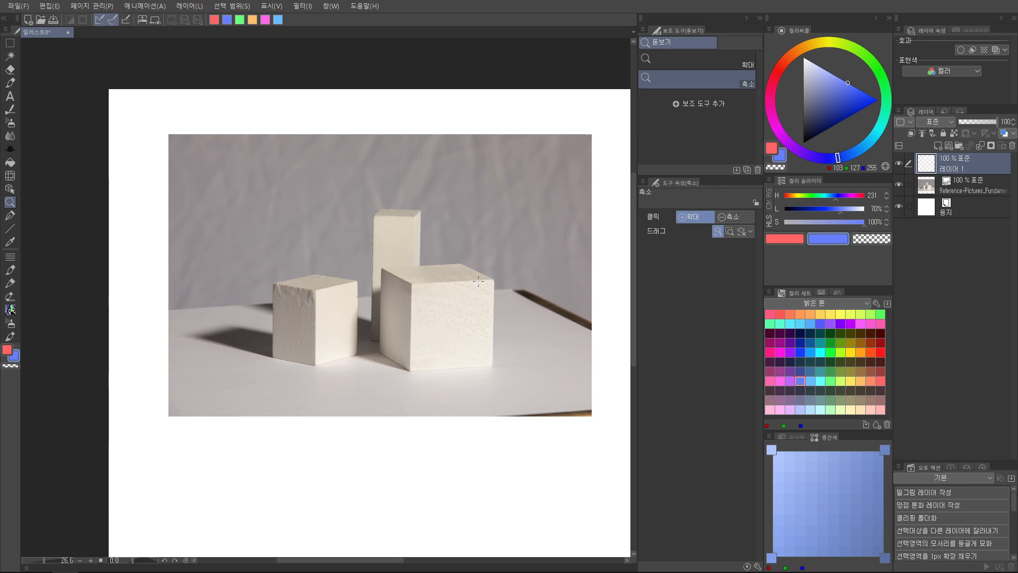
Try a large blue circle and a smaller red circle around the middle of the block group, and undo them
left_click_drag(478, 281, 413, 294)
left_click(383, 296)
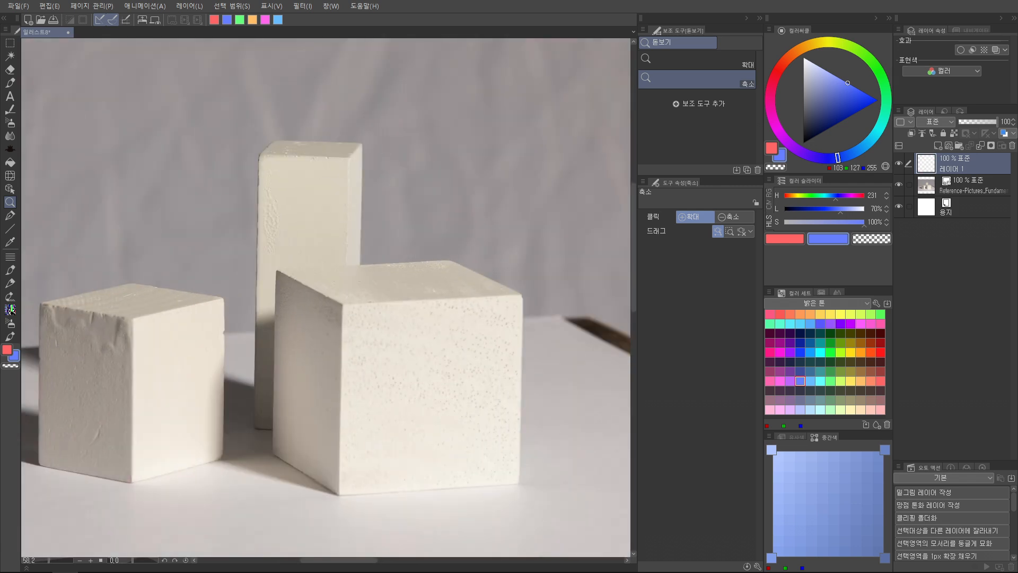
key("p")
scroll(382, 296, "down", 1)
left_click_drag(439, 289, 421, 398)
left_click_drag(449, 364, 319, 171)
key("alt+space")
mouse_move(337, 223)
left_mouse_down()
mouse_move(317, 227)
mouse_move(276, 315)
mouse_move(326, 268)
left_mouse_up()
key("x")
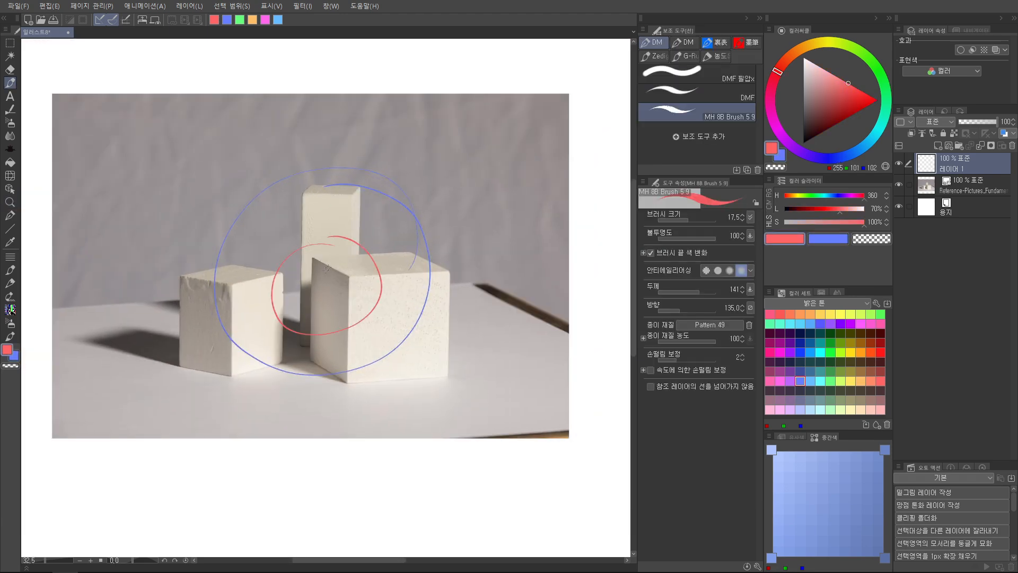
key("ctrl+z")
key("ctrl+z")
key("ctrl+z")
key("ctrl+z")
key("ctrl+z")
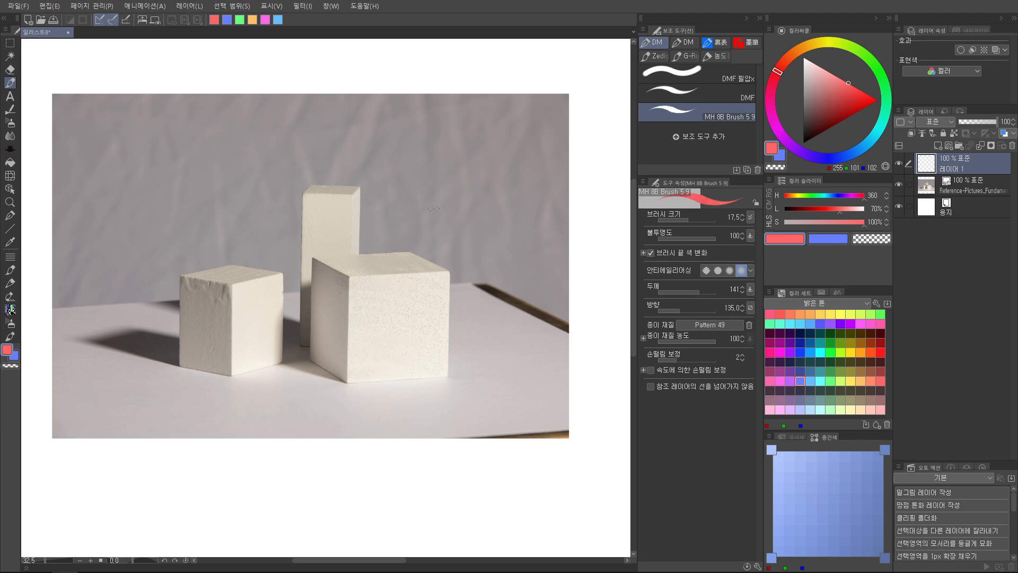
Mark the front and back corners of the small left block's top face with blue dots
key("space")
left_click_drag(360, 285, 407, 312)
key("alt+space")
left_click_drag(289, 332, 365, 445)
key("x")
mouse_move(394, 405)
left_mouse_down()
mouse_move(150, 459)
mouse_move(405, 400)
left_mouse_up()
key("ctrl+z")
key("space")
left_click_drag(304, 296, 374, 260)
key("alt+space")
left_click_drag(374, 259, 393, 261)
left_click_drag(322, 258, 329, 256)
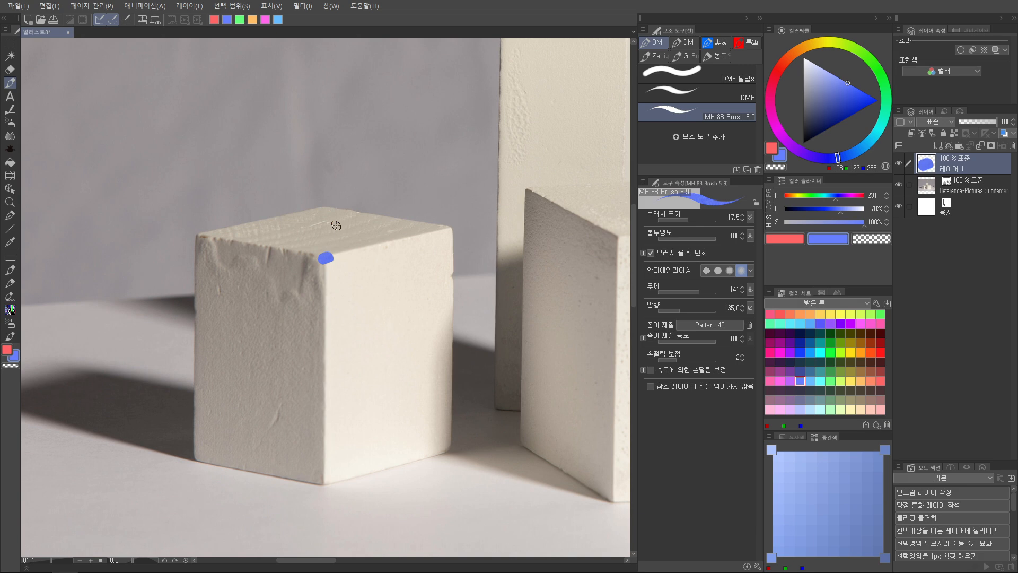
left_click(322, 207)
Label the small left block's front top corner A and back top corner B in red
key("space")
left_click_drag(379, 246, 374, 264)
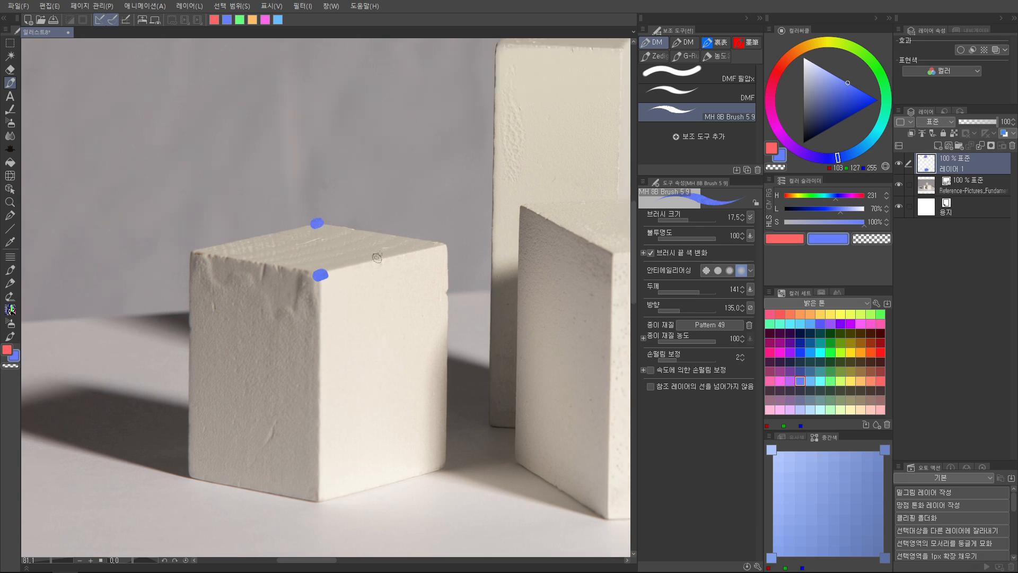
key("alt+space")
left_click_drag(494, 233, 469, 233)
left_click_drag(327, 279, 391, 279)
key("x")
left_click_drag(329, 314, 318, 336)
mouse_move(336, 302)
left_mouse_down()
mouse_move(347, 349)
mouse_move(357, 327)
left_mouse_up()
left_click_drag(327, 153, 326, 202)
mouse_move(325, 156)
left_mouse_down()
mouse_move(350, 182)
mouse_move(330, 204)
left_mouse_up()
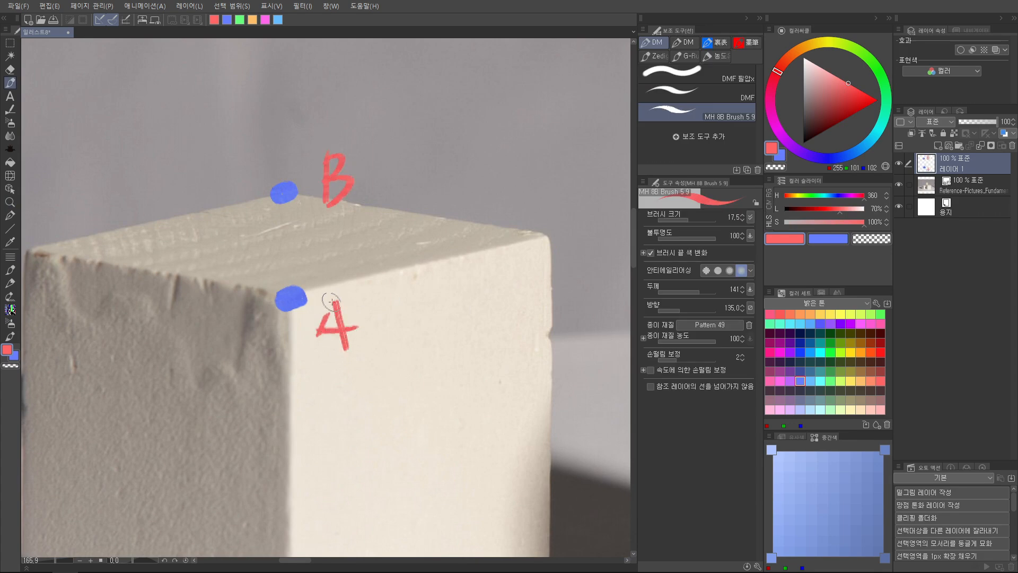
Mark the small block's left top corner with a red dot and label it C
key("alt+space")
left_click(393, 267)
left_click_drag(381, 283, 417, 283)
mouse_move(318, 281)
left_mouse_down()
mouse_move(364, 276)
mouse_move(318, 282)
left_mouse_up()
key("alt+space")
left_click_drag(415, 254, 386, 254)
key("ctrl+z")
left_click_drag(274, 213, 296, 214)
left_click_drag(257, 248, 225, 264)
Draw red arrows from A and from B toward C along the small block's top edges
key("alt+space")
mouse_move(414, 300)
left_mouse_down()
mouse_move(393, 299)
mouse_move(411, 292)
mouse_move(401, 310)
mouse_move(355, 307)
left_mouse_up()
key("alt+space")
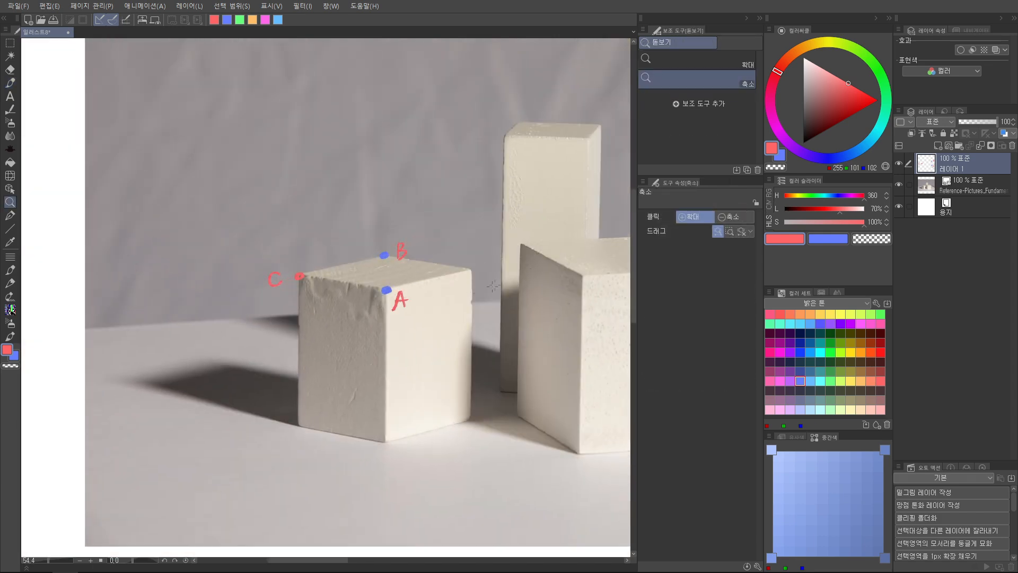
left_click_drag(364, 297, 306, 290)
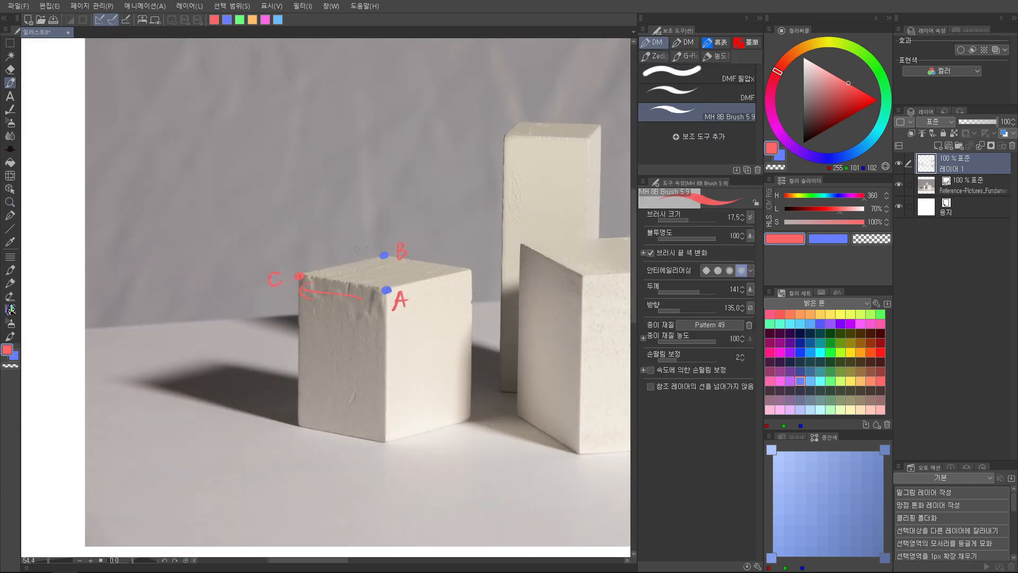
key("alt+space")
left_click_drag(378, 270, 413, 270)
mouse_move(439, 226)
left_mouse_down()
mouse_move(424, 214)
mouse_move(397, 222)
mouse_move(443, 225)
left_mouse_up()
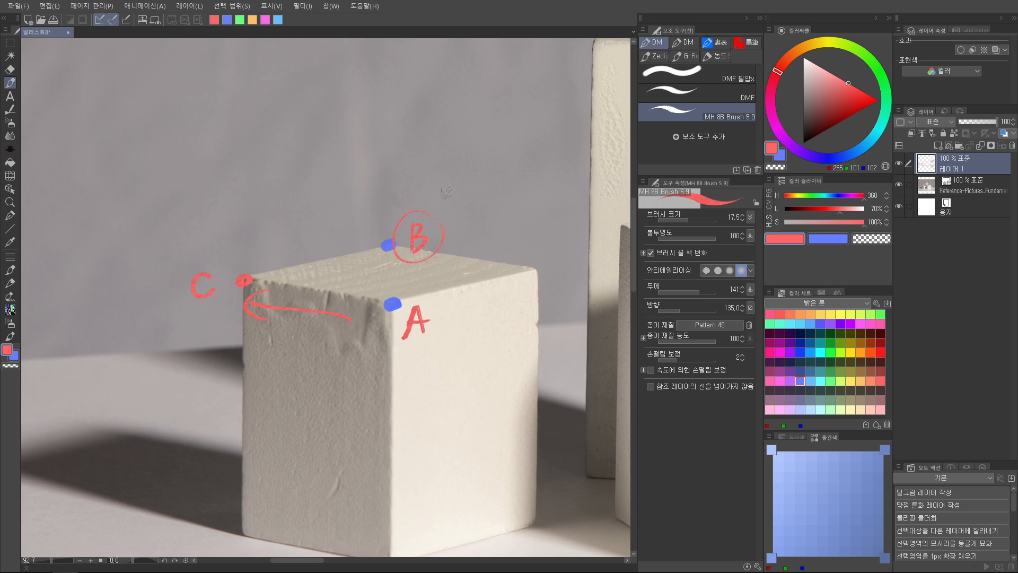
key("ctrl+z")
left_click_drag(362, 239, 262, 258)
Undo all the dots, letters and arrows on the small left block
key("alt+space")
left_click(262, 250)
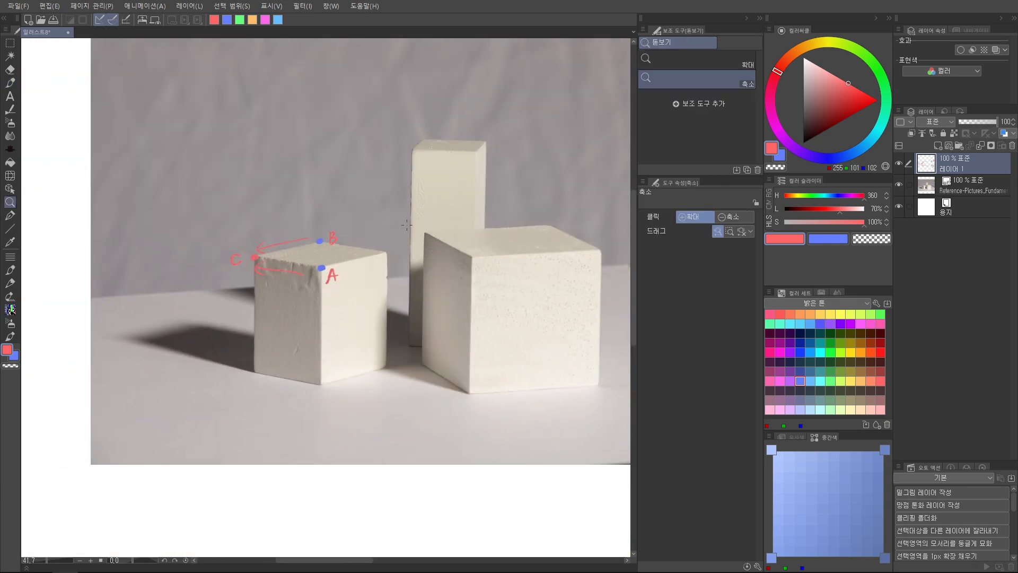
key("ctrl+z")
key("ctrl+z")
key("ctrl+z")
key("ctrl+z")
key("ctrl+z")
key("ctrl+z")
key("ctrl+z")
key("ctrl+z")
Place a blue dot on the large block's front top corner and draw a green arrow labelled X along the adjoining edge
key("ctrl+z")
key("ctrl+z")
key("ctrl+z")
mouse_move(524, 212)
left_mouse_down()
mouse_move(475, 215)
mouse_move(360, 289)
left_mouse_up()
key("x")
key("b")
mouse_move(486, 145)
left_mouse_down()
mouse_move(526, 148)
mouse_move(485, 144)
left_mouse_up()
key("ctrl+z")
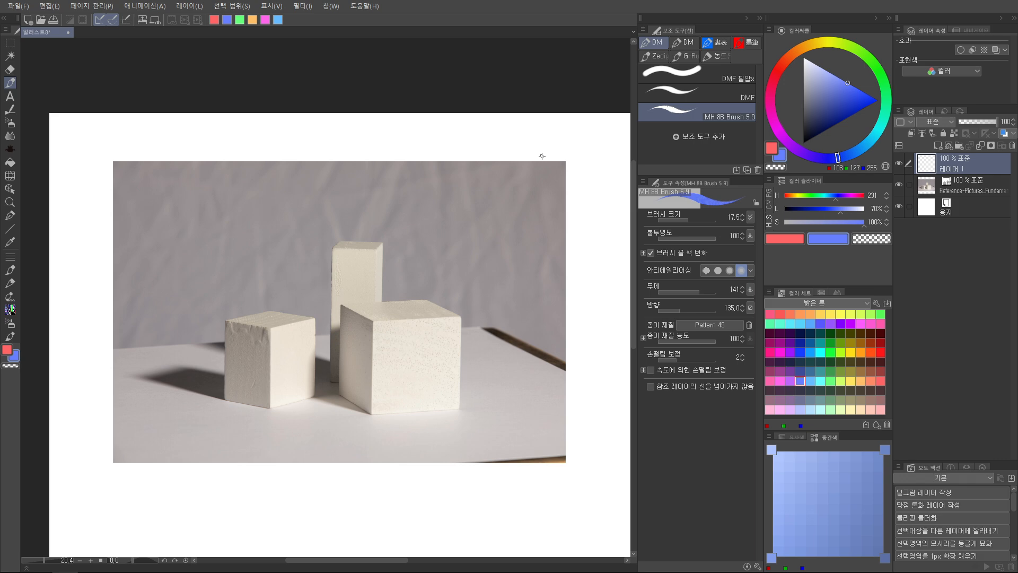
left_click_drag(422, 327, 421, 210)
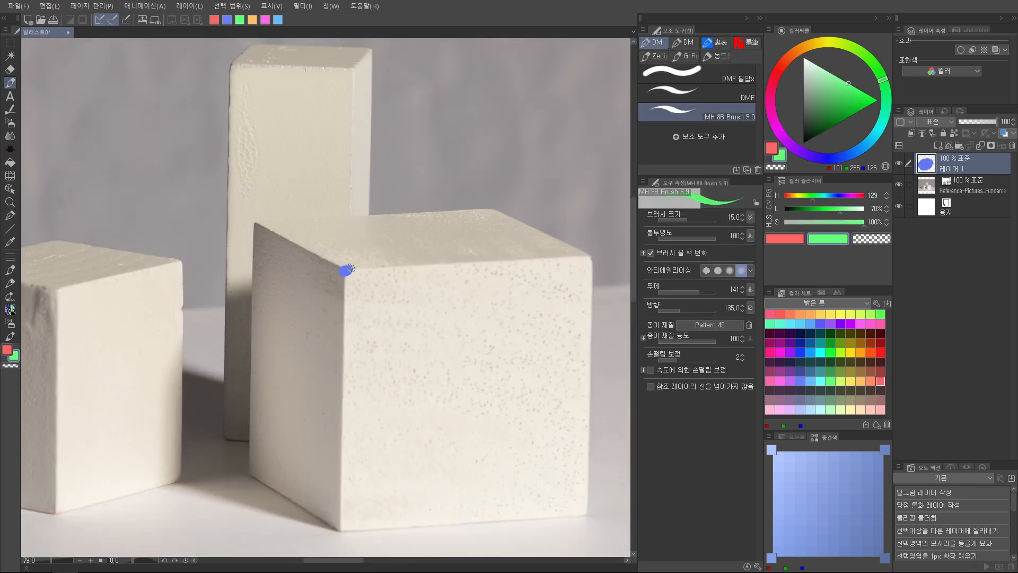
mouse_move(348, 270)
left_mouse_down()
mouse_move(434, 264)
mouse_move(412, 294)
mouse_move(394, 300)
left_mouse_up()
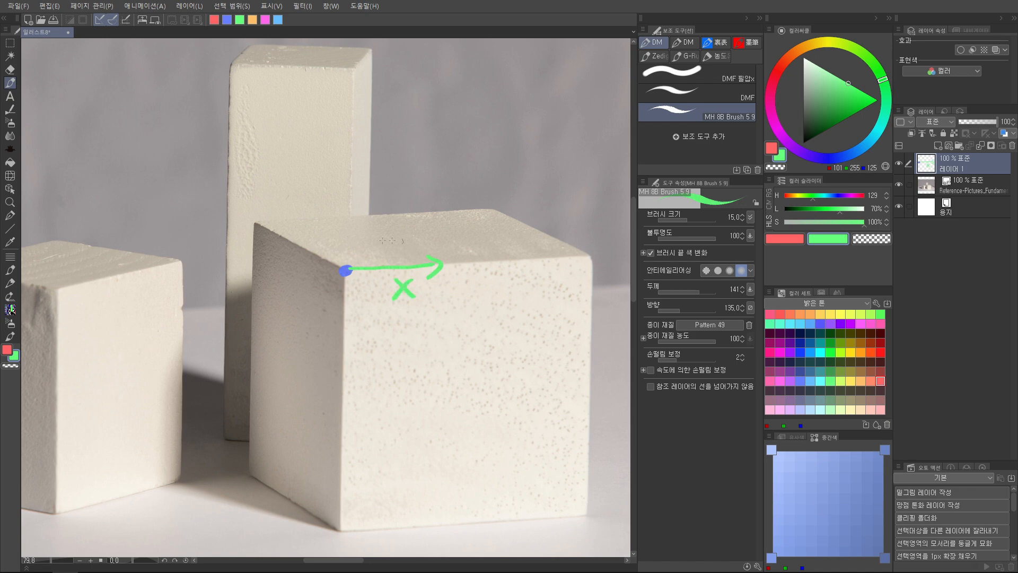
Draw a red arrow labelled Y and a blue arrow labelled Z from the large block's blue corner dot
key("x")
mouse_move(342, 268)
left_mouse_down()
mouse_move(291, 240)
mouse_move(293, 253)
mouse_move(332, 256)
mouse_move(332, 244)
left_mouse_up()
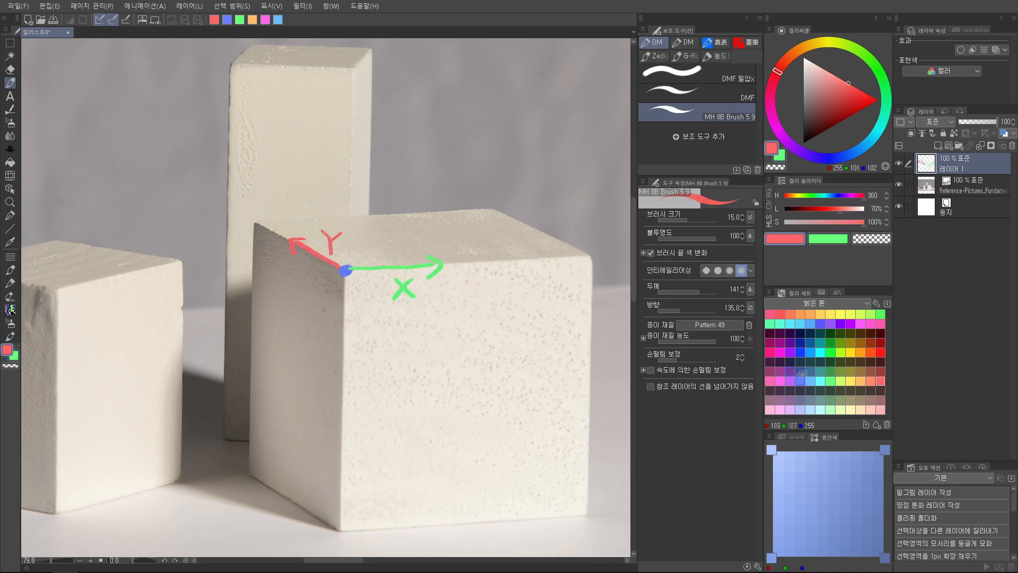
left_click(830, 381)
left_click(800, 381)
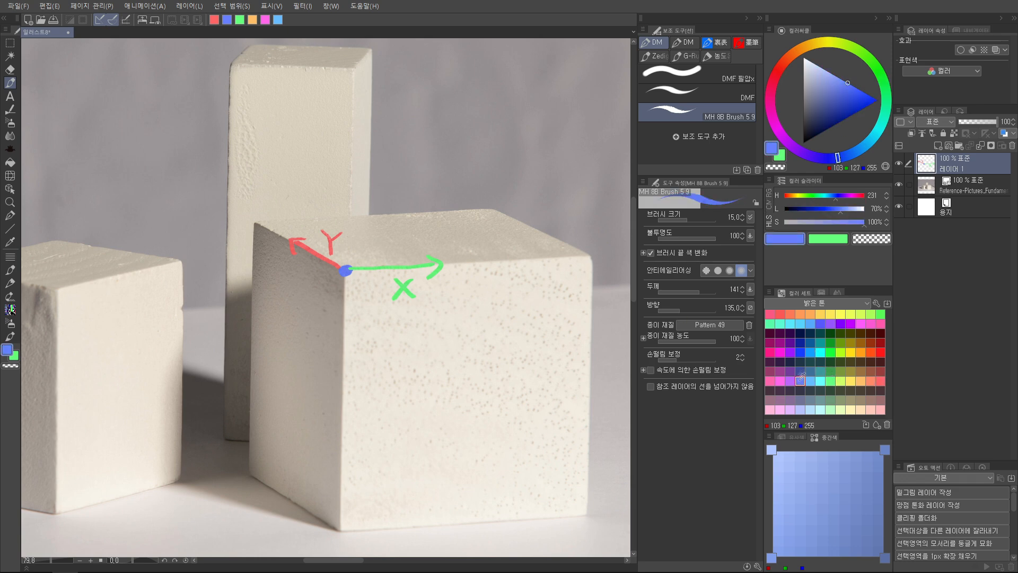
mouse_move(345, 271)
left_mouse_down()
mouse_move(341, 345)
mouse_move(376, 336)
mouse_move(372, 329)
left_mouse_up()
Trace the large block's two X-direction top edges and its front bottom edge with thick green lines
key("alt+space")
mouse_move(434, 302)
left_mouse_down()
mouse_move(418, 320)
mouse_move(494, 286)
left_mouse_up()
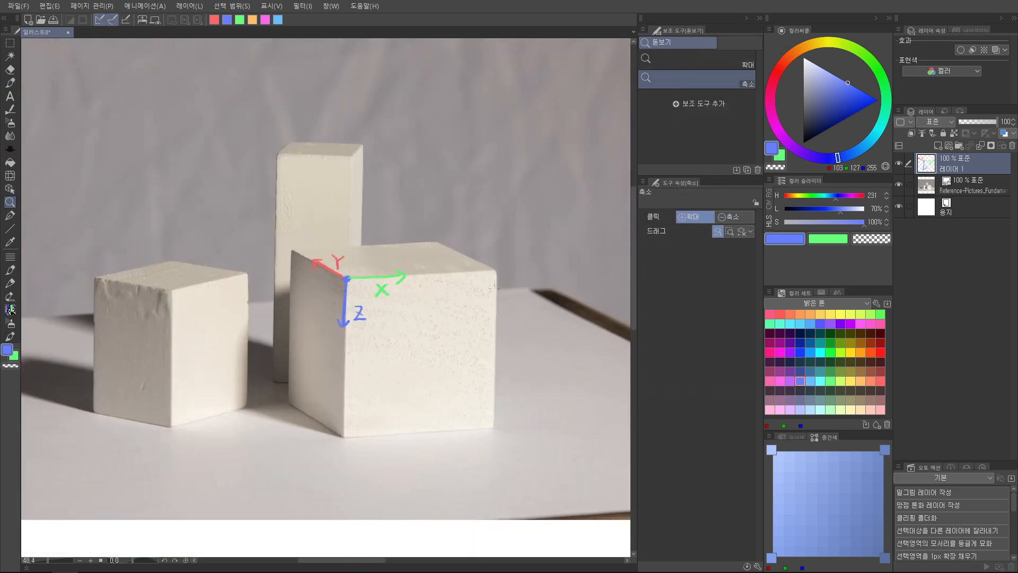
left_click(831, 381)
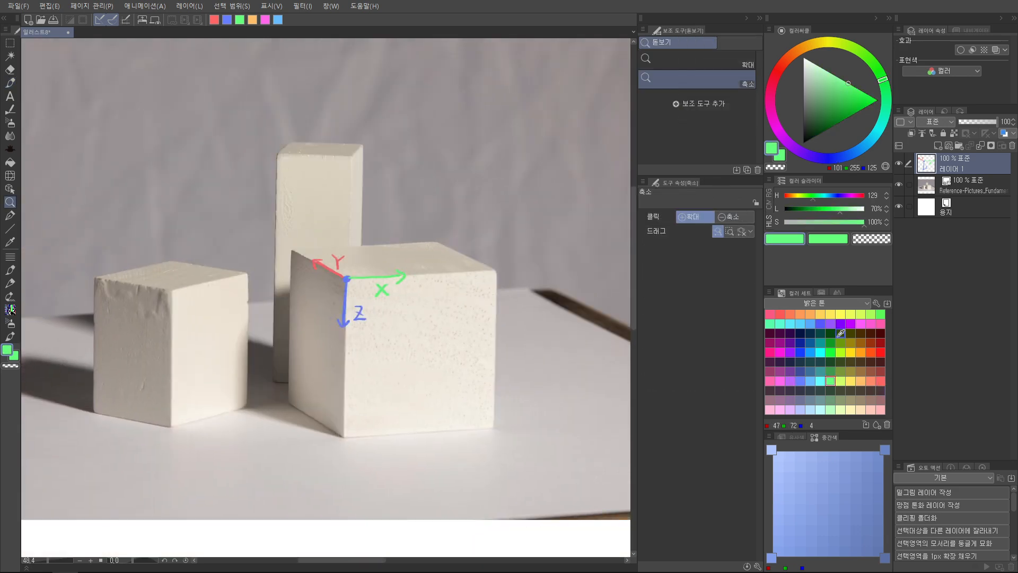
left_click_drag(535, 258, 565, 246)
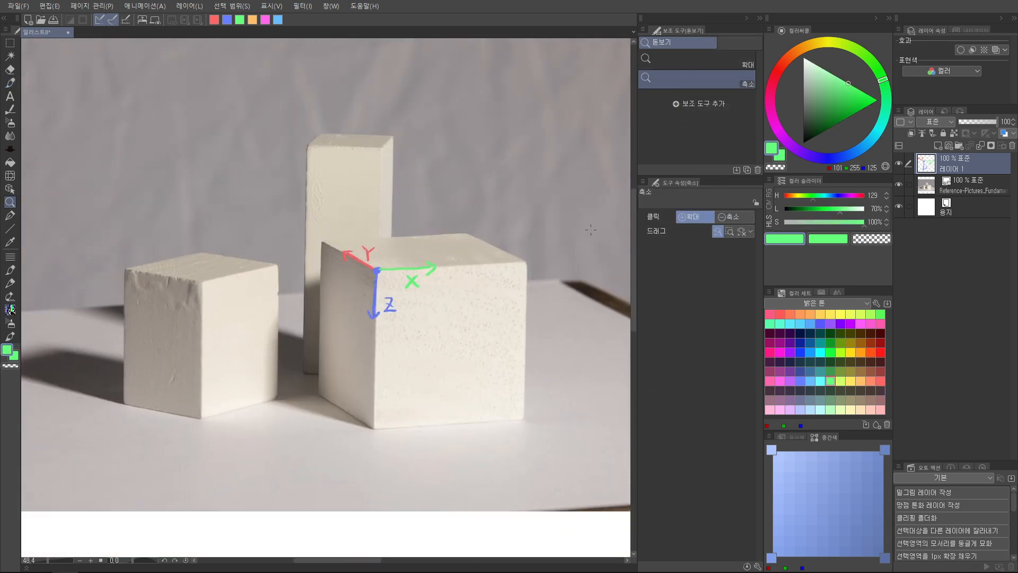
left_click(465, 268)
key("p")
left_click_drag(329, 275, 526, 263)
left_click_drag(251, 234, 445, 227)
left_click_drag(470, 367, 459, 317)
left_click_drag(312, 442, 526, 431)
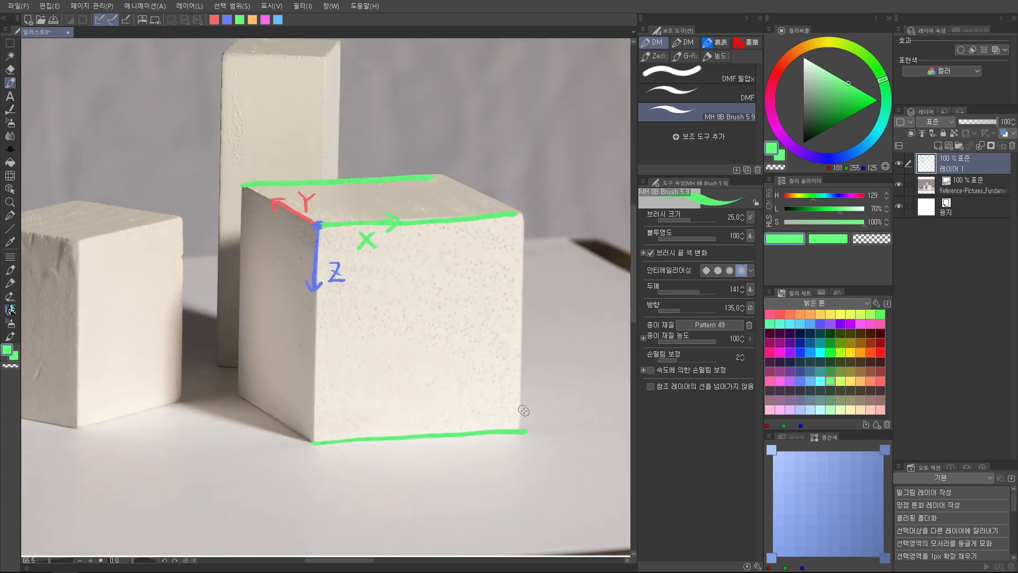
Trace the large block's three visible vertical edges with thick blue lines
left_click(801, 381)
scroll(316, 205, "down", 1)
left_click_drag(311, 196, 308, 387)
left_click_drag(375, 279, 374, 422)
left_click_drag(557, 223, 555, 415)
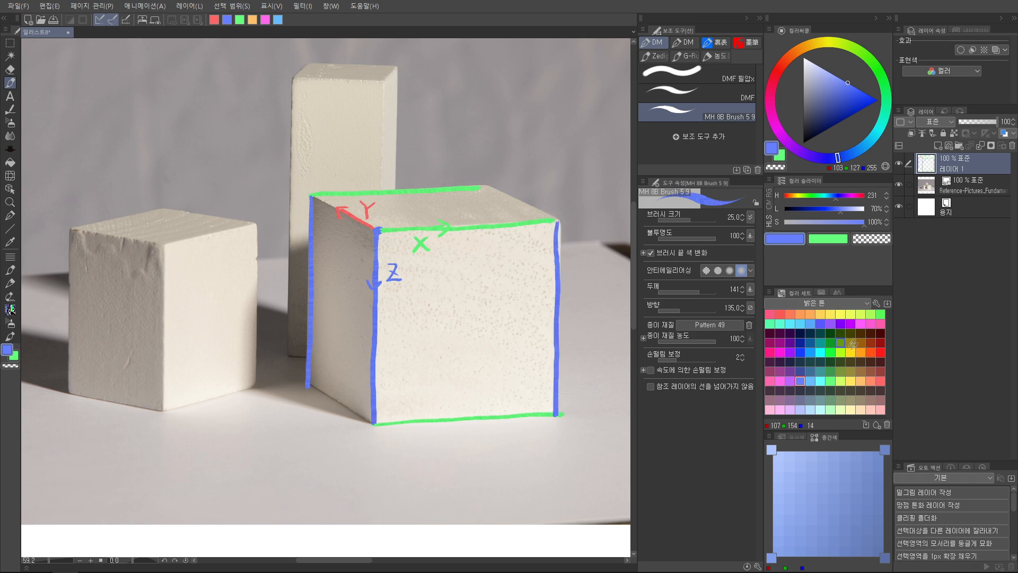
Trace the large block's three visible Y-direction edges in red
left_click(880, 380)
left_click_drag(313, 196, 377, 232)
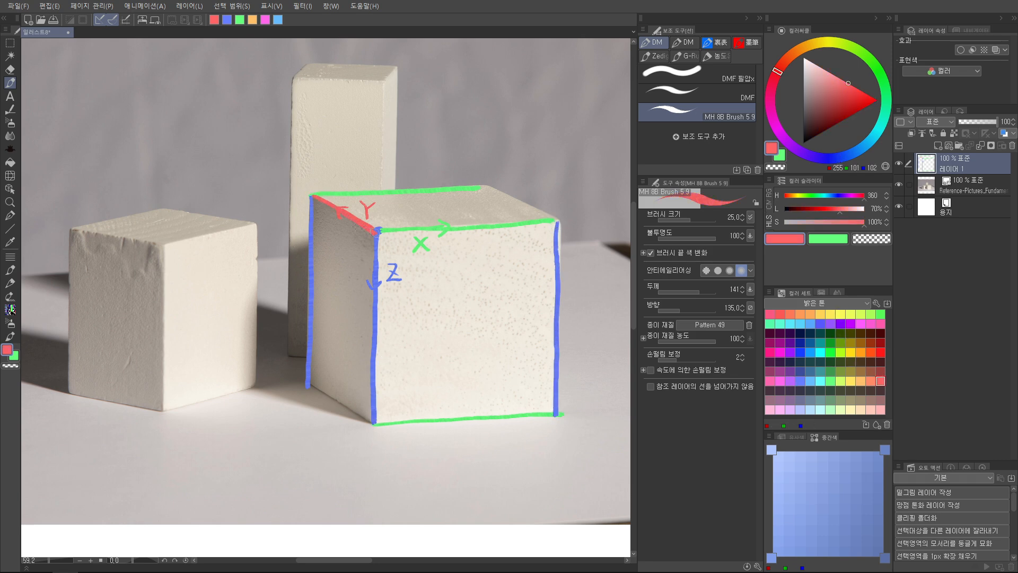
left_click_drag(314, 387, 358, 416)
left_click_drag(487, 186, 557, 221)
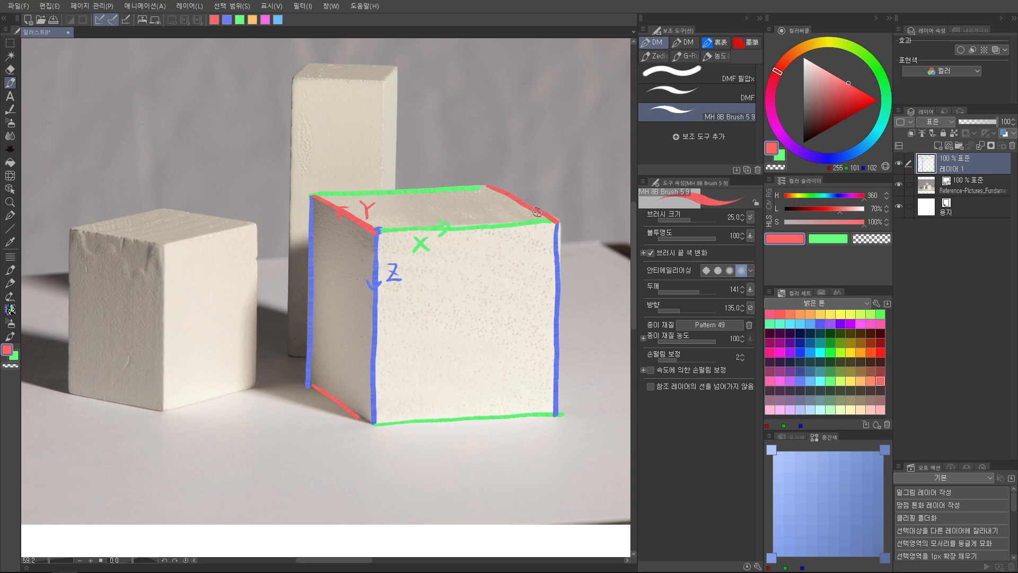
Draw the large block's hidden edges: the rear vertical in blue, the receding base edge in red and the back base edge in green
mouse_move(489, 187)
left_mouse_down()
mouse_move(483, 373)
mouse_move(556, 412)
left_mouse_up()
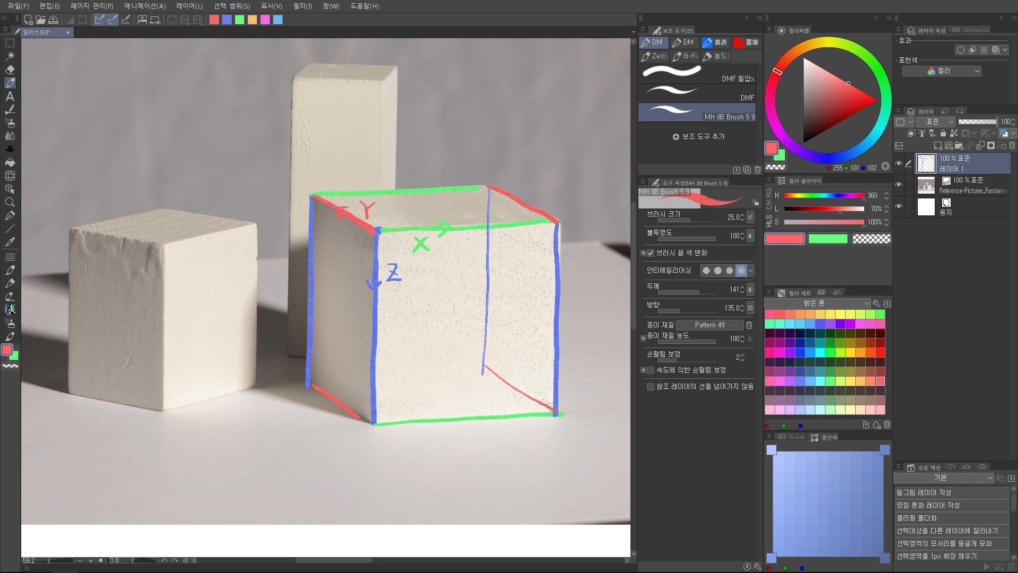
left_click(830, 381)
left_click_drag(308, 382, 484, 375)
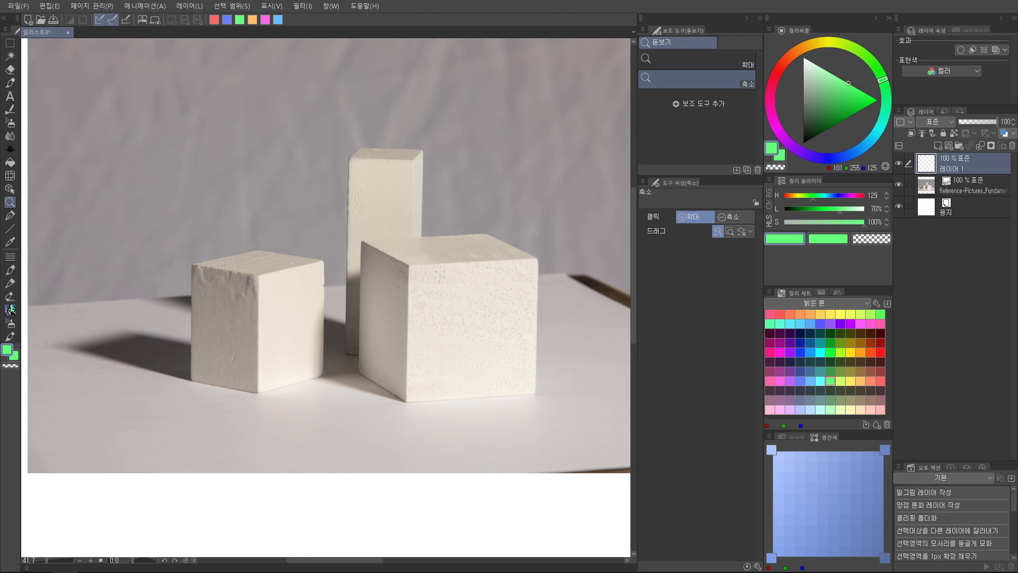
Draw green ellipses on the large block's top face and base, and join their sides with vertical lines to form a cylinder
left_click(458, 247)
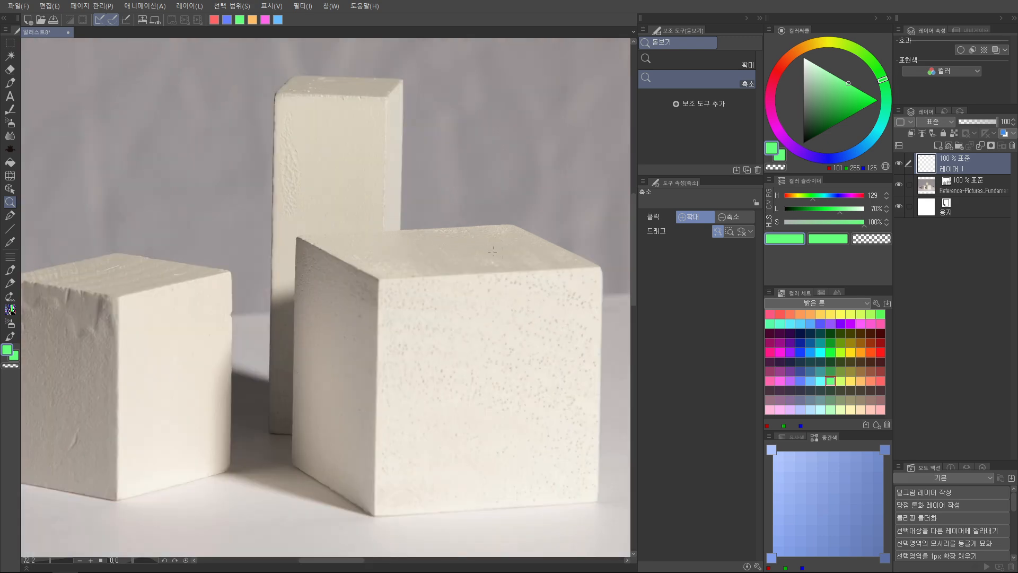
key("p")
mouse_move(450, 229)
left_mouse_down()
mouse_move(386, 234)
mouse_move(374, 264)
mouse_move(485, 269)
mouse_move(536, 235)
mouse_move(361, 247)
left_mouse_up()
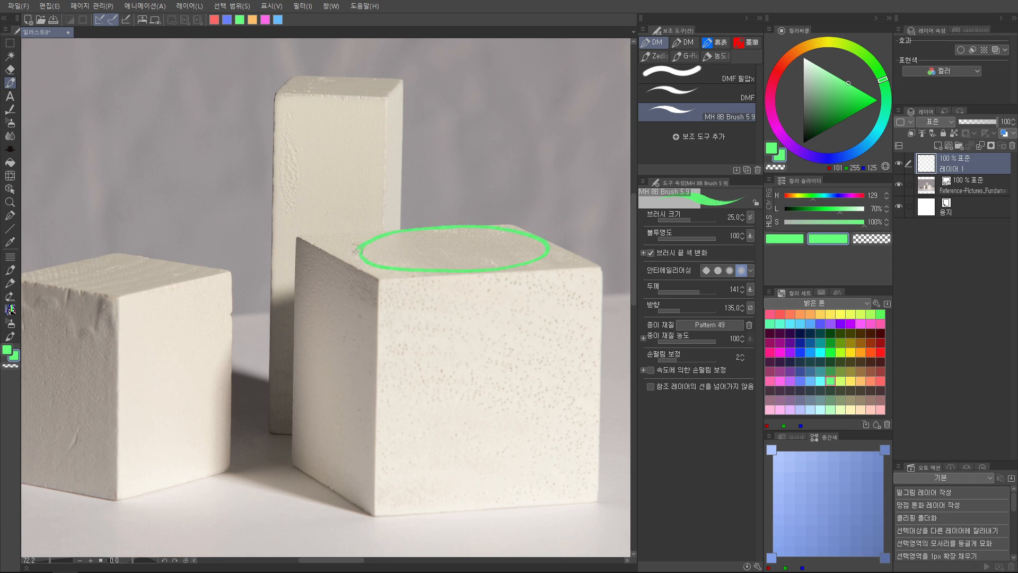
mouse_move(480, 468)
left_mouse_down()
mouse_move(446, 396)
mouse_move(361, 432)
mouse_move(480, 381)
mouse_move(351, 424)
mouse_move(532, 412)
left_mouse_up()
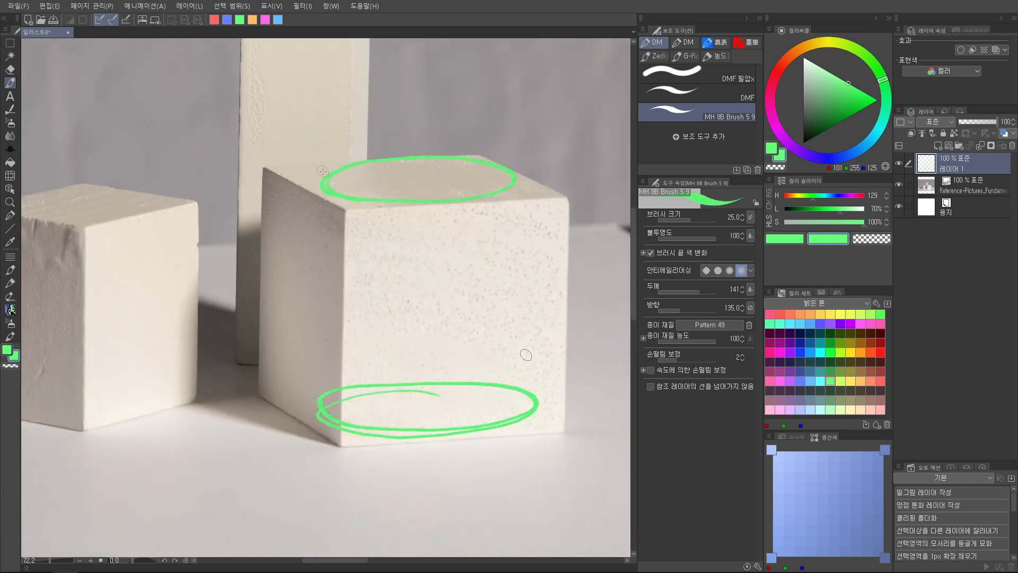
key("x")
left_click_drag(322, 181, 317, 413)
left_click_drag(523, 178, 515, 409)
Undo the green cylinder drawn on the large block
mouse_move(609, 232)
left_mouse_down()
mouse_move(587, 289)
mouse_move(570, 302)
mouse_move(568, 282)
left_mouse_up()
key("ctrl+z")
key("ctrl+z")
key("ctrl+z")
key("ctrl+z")
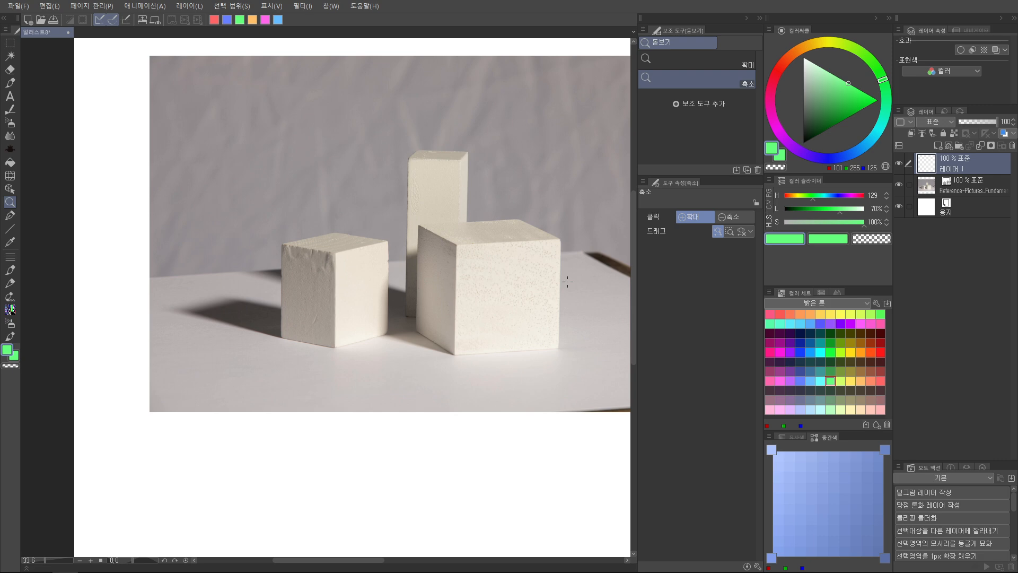
Try a large green circle around each of the three blocks, and undo them
mouse_move(492, 234)
left_mouse_down()
mouse_move(364, 201)
mouse_move(363, 253)
mouse_move(325, 385)
left_mouse_up()
key("p")
left_click_drag(411, 371, 389, 215)
left_click_drag(260, 166, 276, 321)
left_click_drag(363, 289, 283, 141)
mouse_move(194, 227)
left_mouse_down()
mouse_move(119, 364)
mouse_move(279, 309)
left_mouse_up()
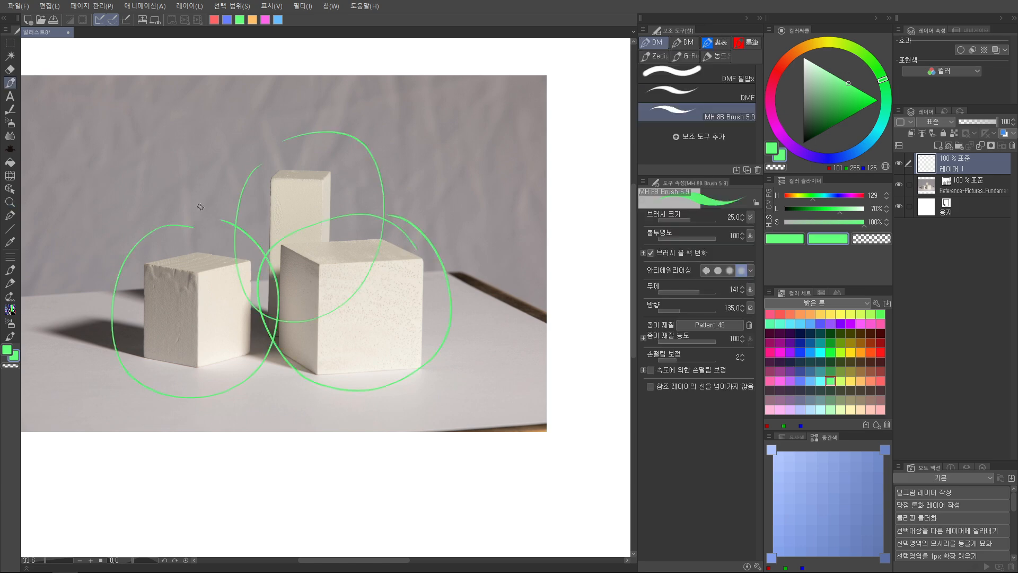
key("ctrl+z")
key("ctrl+z")
key("ctrl+z")
key("ctrl+z")
key("ctrl+z")
key("ctrl+z")
Try a green arrow running from the photo into the blank canvas beside it, and undo it
key("ctrl+space")
left_click_drag(478, 314, 414, 313)
mouse_move(521, 305)
left_mouse_down()
mouse_move(417, 289)
mouse_move(454, 280)
mouse_move(471, 295)
mouse_move(455, 313)
left_mouse_up()
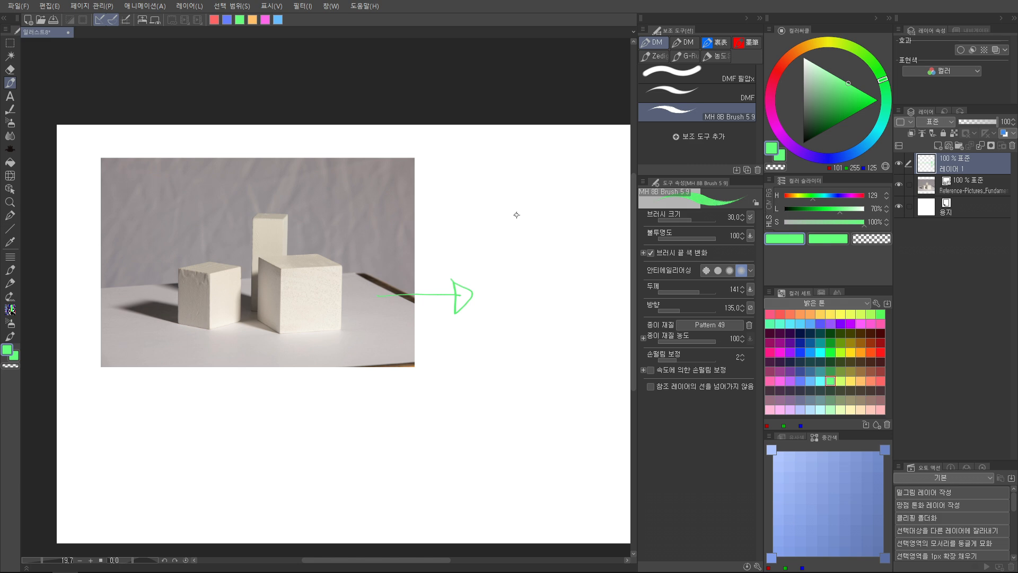
key("ctrl+z")
key("ctrl+z")
Set the main drawing colour to red and the secondary colour to blue
left_click(881, 381)
key("x")
left_click(800, 380)
key("x")
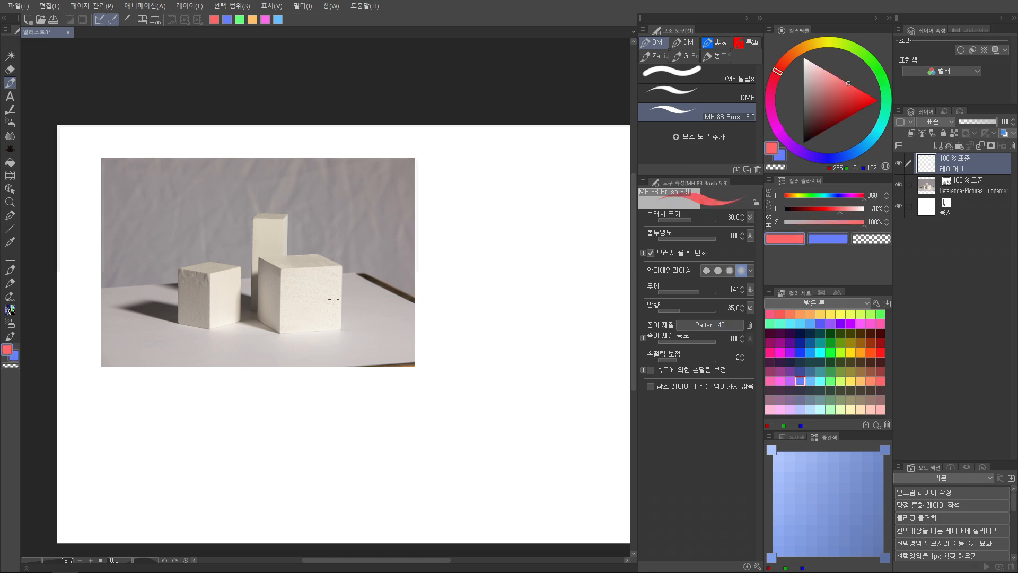
Try three red axis lines meeting at the large block's hidden rear base corner, and undo them
left_click_drag(330, 298, 477, 328)
key("x")
scroll(448, 310, "up", 3)
key("x")
mouse_move(478, 245)
left_mouse_down()
mouse_move(478, 362)
mouse_move(341, 368)
left_mouse_up()
left_click_drag(477, 364, 533, 394)
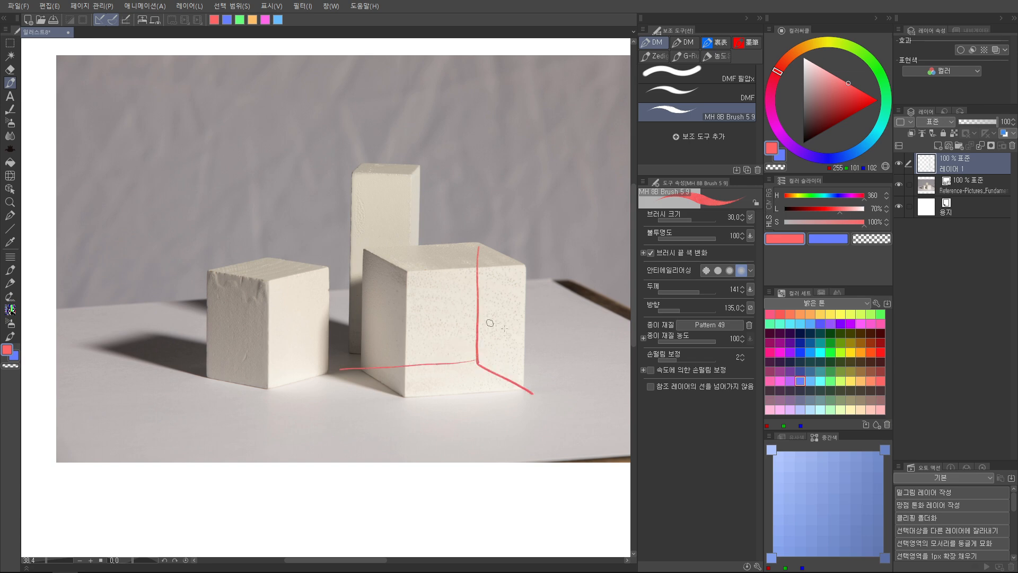
key("ctrl+z")
key("ctrl+z")
key("ctrl+z")
key("x")
mouse_move(517, 250)
left_mouse_down()
mouse_move(390, 236)
mouse_move(473, 224)
mouse_move(319, 297)
mouse_move(437, 241)
left_mouse_up()
left_click_drag(358, 260, 345, 369)
key("ctrl+z")
key("ctrl+z")
key("ctrl+z")
Draw a red arrow from the photo's right side out into the blank canvas
left_click_drag(523, 272, 467, 273)
left_click_drag(589, 278, 413, 283)
key("x")
left_click_drag(411, 326, 487, 317)
left_click_drag(479, 296, 485, 338)
left_click_drag(292, 310, 334, 341)
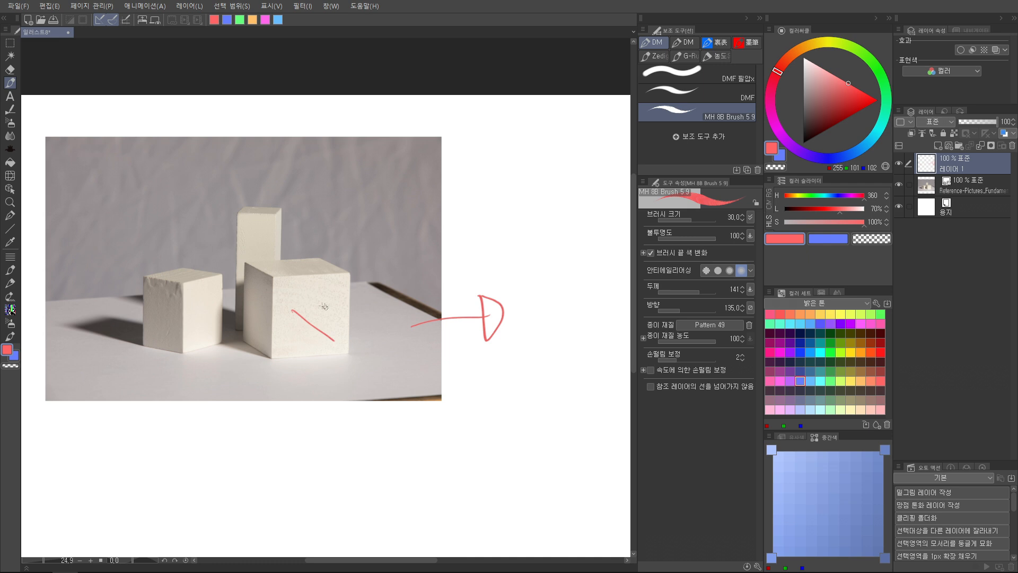
key("ctrl+z")
Circle part of the large block in blue, and draw a red arrow down from the photo to a second blue circle below it
key("x")
left_click_drag(292, 266, 304, 269)
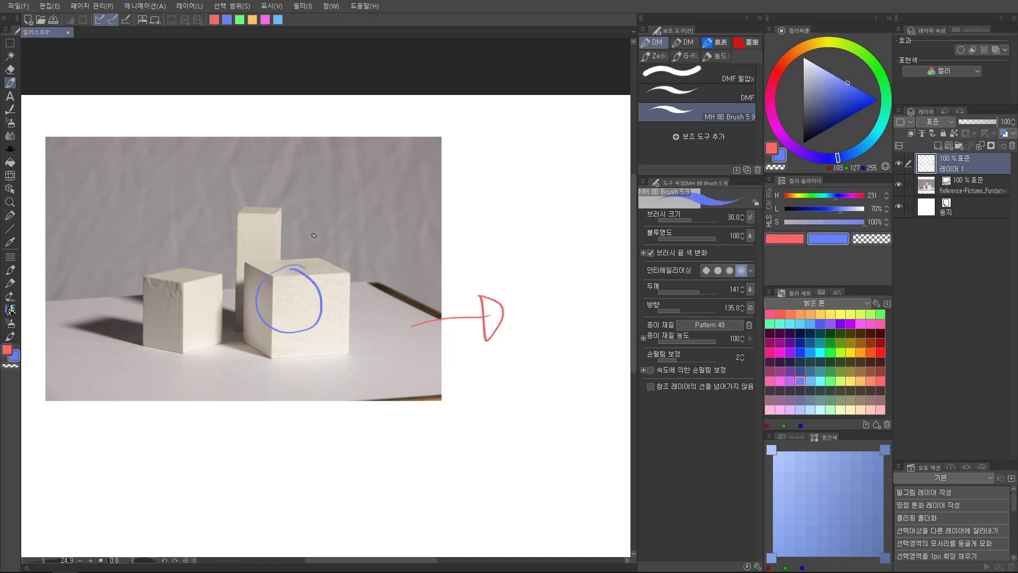
left_click_drag(354, 306, 383, 257)
key("x")
left_click_drag(273, 390, 272, 395)
left_click_drag(255, 388, 289, 389)
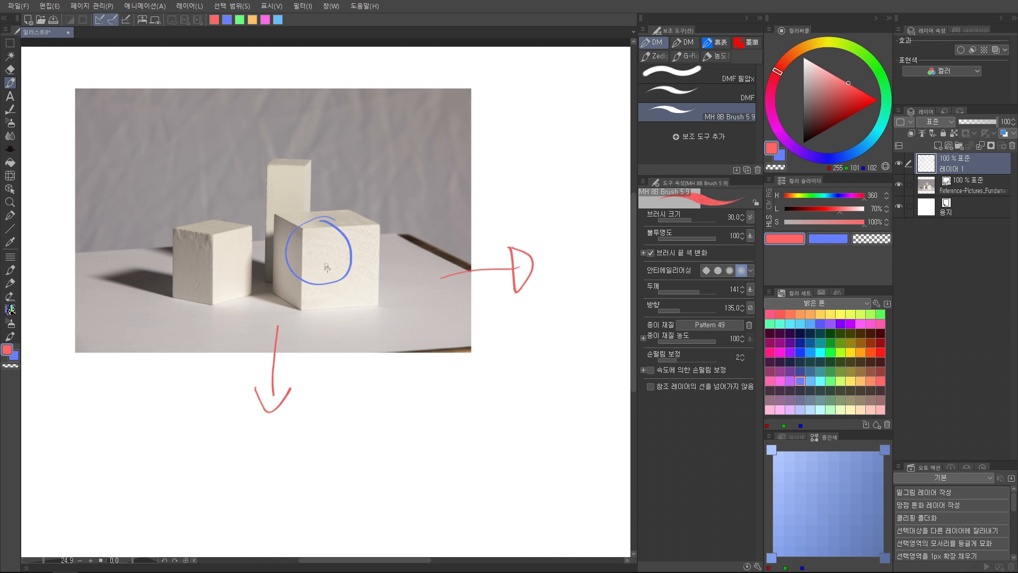
key("x")
mouse_move(244, 434)
left_mouse_down()
mouse_move(304, 443)
mouse_move(286, 419)
left_mouse_up()
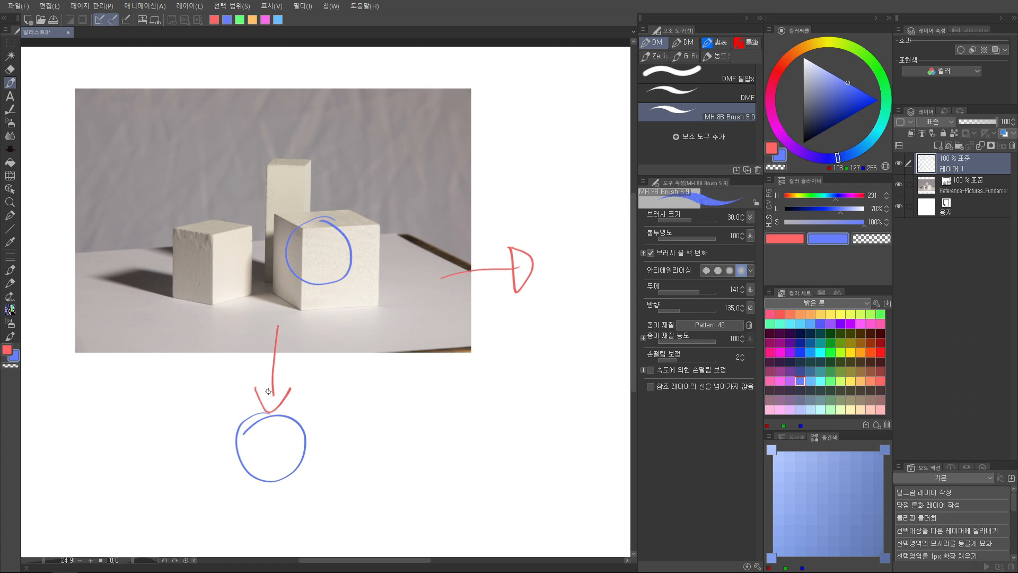
Clear all the arrows and circles from the annotation layer
key("Delete")
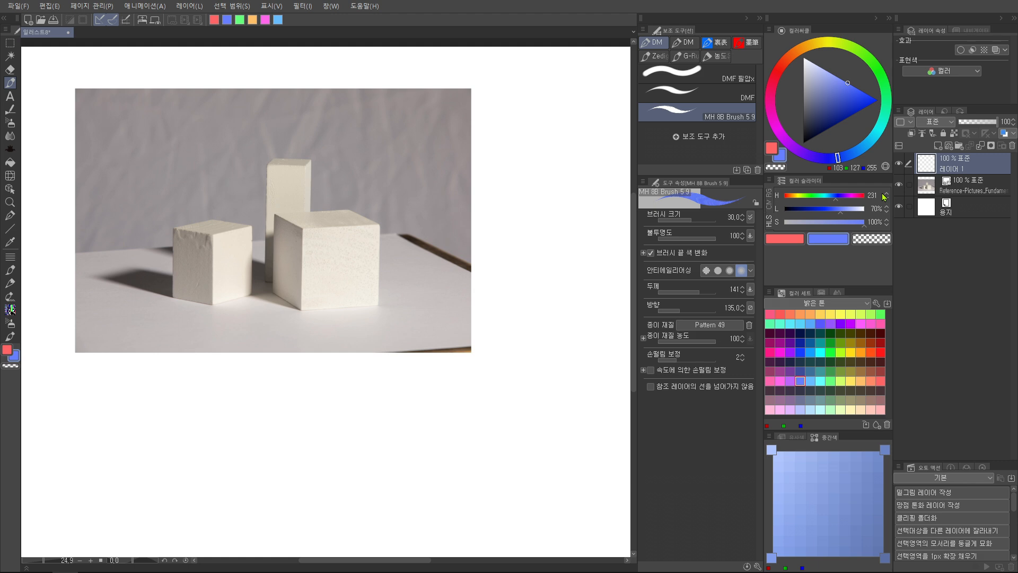
key("space")
key("ctrl+space")
left_click_drag(291, 239, 412, 300)
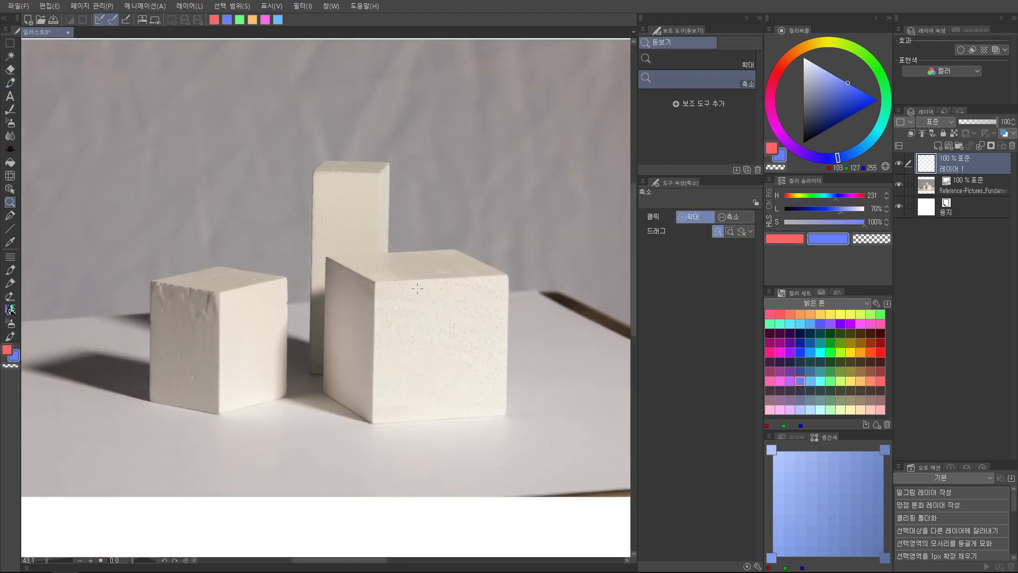
key("x")
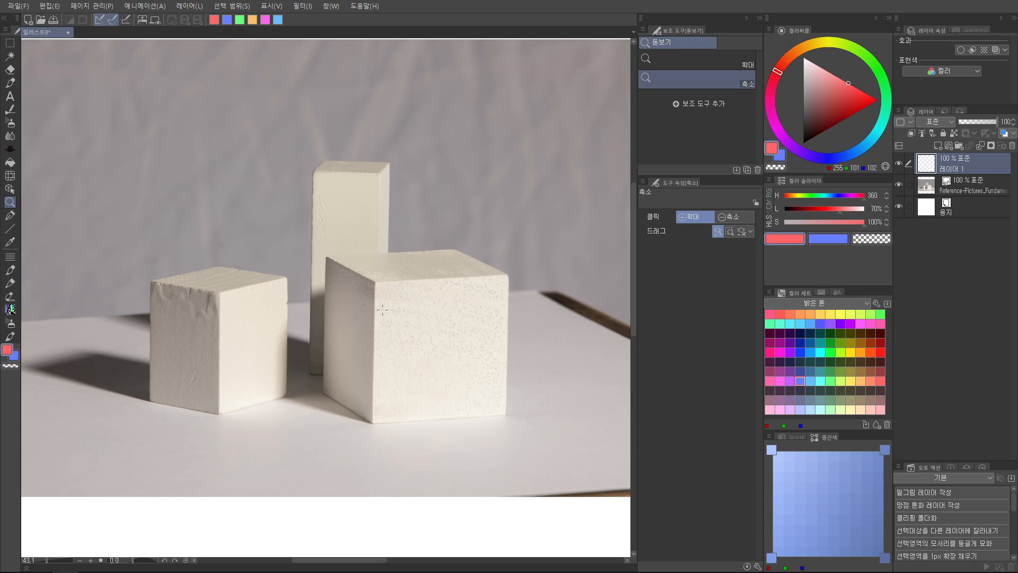
Add a new layer and trace the edges of the large block's visible faces in red
key("p")
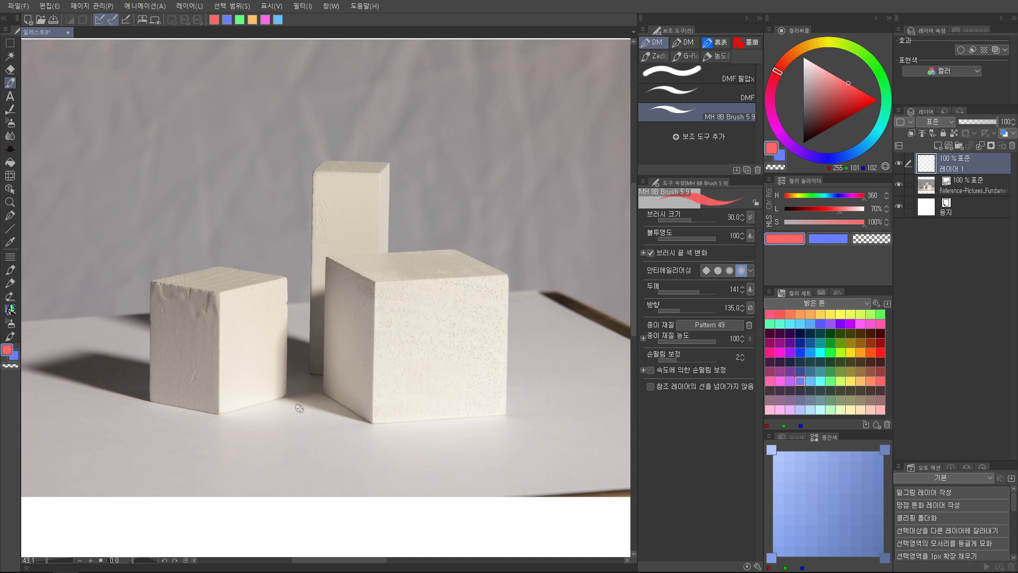
key("ctrl+shift+n")
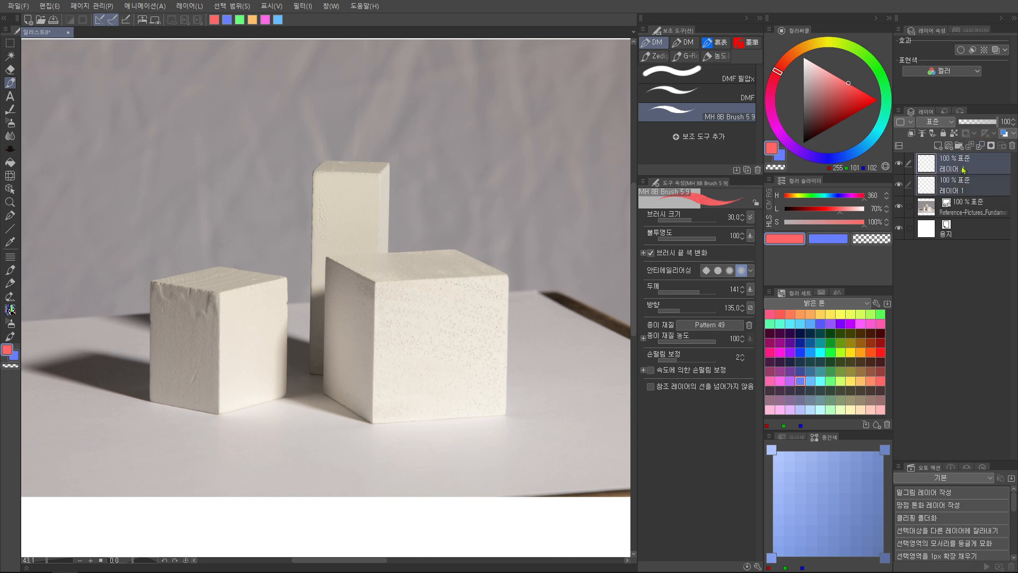
mouse_move(410, 294)
left_mouse_down()
mouse_move(388, 310)
mouse_move(387, 399)
left_mouse_up()
mouse_move(369, 250)
left_mouse_down()
mouse_move(389, 257)
mouse_move(423, 224)
mouse_move(485, 222)
left_mouse_up()
left_click_drag(391, 259, 525, 251)
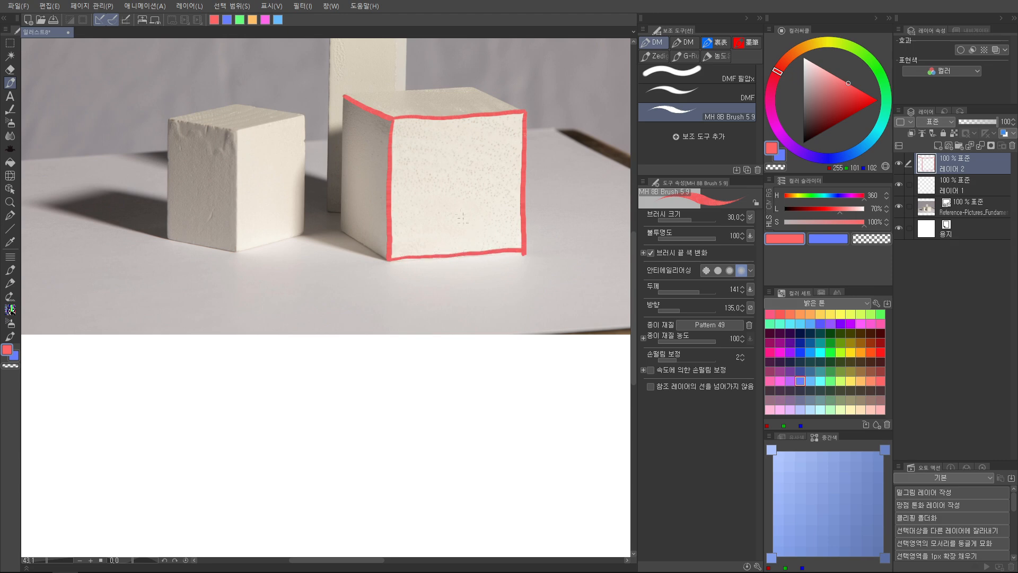
mouse_move(350, 123)
left_mouse_down()
mouse_move(333, 298)
mouse_move(380, 325)
left_mouse_up()
mouse_move(452, 166)
left_mouse_down()
mouse_move(427, 210)
mouse_move(560, 134)
mouse_move(523, 220)
mouse_move(480, 254)
mouse_move(489, 233)
mouse_move(455, 271)
left_mouse_up()
key("alt+space")
left_click(454, 271)
left_click_drag(277, 260, 482, 247)
key("ctrl+z")
mouse_move(276, 260)
left_mouse_down()
mouse_move(487, 249)
mouse_move(323, 293)
mouse_move(397, 311)
left_mouse_up()
key("alt+space")
Trace the left block's front vertical edge and the base edge of its bright face in red
mouse_move(371, 226)
left_mouse_down()
mouse_move(234, 143)
mouse_move(260, 144)
left_mouse_up()
mouse_move(247, 254)
left_mouse_down()
mouse_move(265, 247)
mouse_move(270, 369)
left_mouse_up()
mouse_move(270, 368)
left_mouse_down()
mouse_move(274, 299)
mouse_move(338, 279)
left_mouse_up()
left_click_drag(313, 225, 310, 269)
key("ctrl+space")
left_click_drag(299, 227, 352, 227)
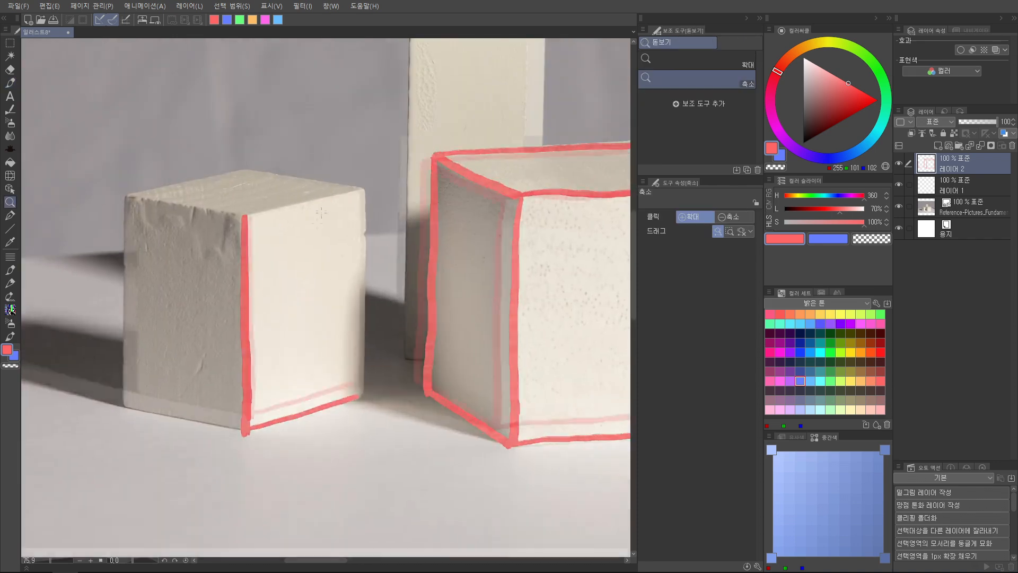
mouse_move(243, 218)
left_mouse_down()
mouse_move(271, 210)
mouse_move(299, 234)
mouse_move(356, 241)
mouse_move(283, 228)
mouse_move(357, 242)
left_mouse_up()
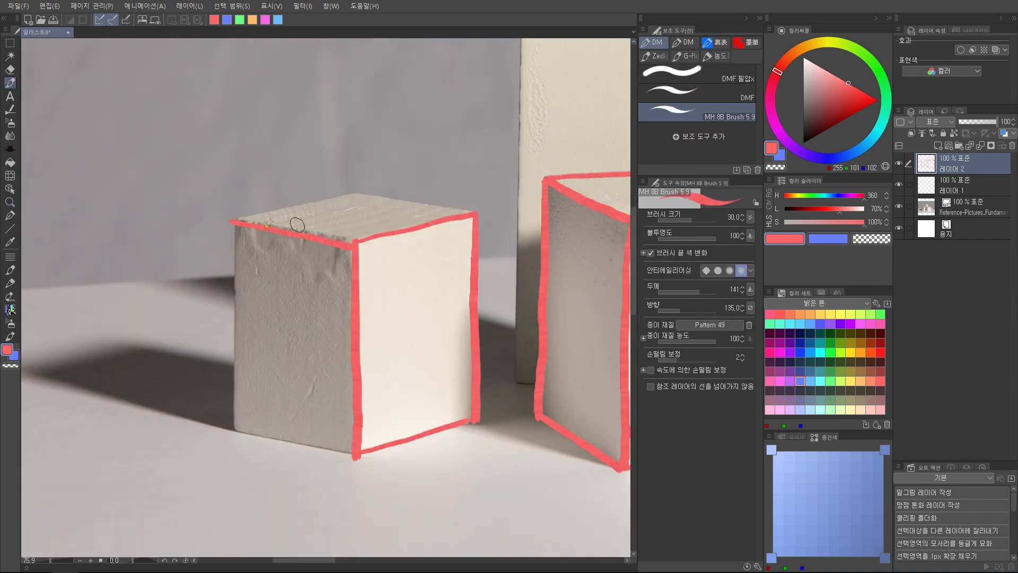
key("ctrl+z")
Complete the left block's red outline around the top face, outer verticals and remaining base edge
mouse_move(231, 220)
left_mouse_down()
mouse_move(362, 191)
mouse_move(471, 215)
left_mouse_up()
left_click_drag(329, 281, 313, 190)
left_click_drag(225, 136, 219, 336)
key("h")
key("h")
key("h")
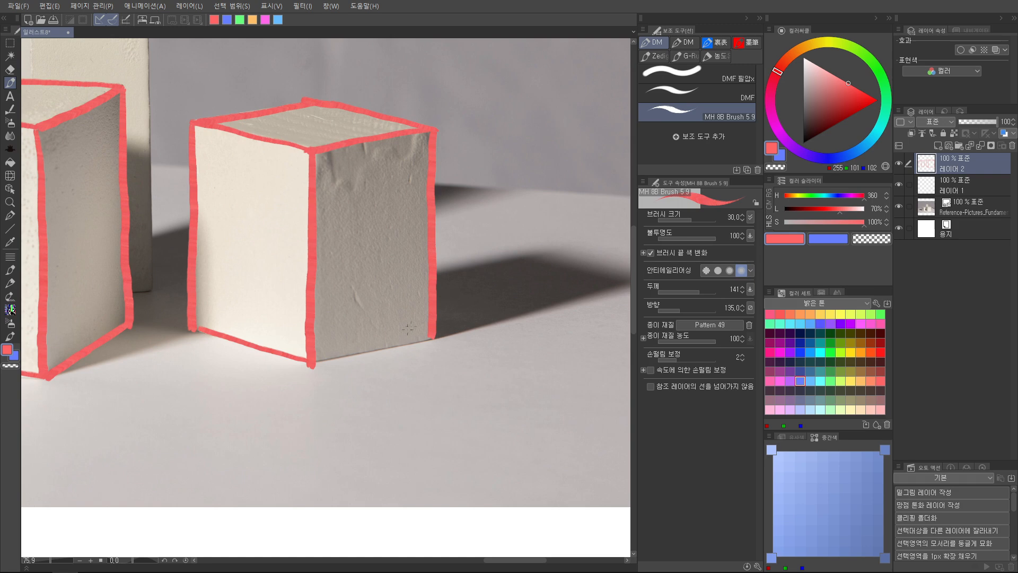
left_click_drag(417, 321, 460, 230)
left_click_drag(355, 272, 444, 252)
left_click_drag(445, 252, 475, 247)
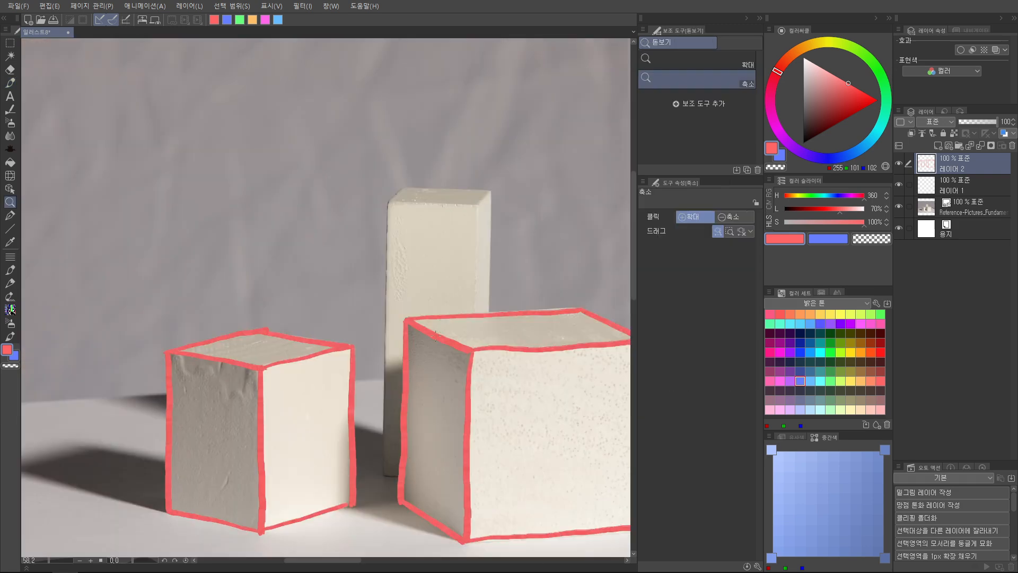
Outline the tall rear block's visible faces in red, stopping its edges where the large block overlaps them
left_click_drag(383, 233, 368, 195)
key("p")
mouse_move(376, 159)
left_mouse_down()
mouse_move(372, 431)
mouse_move(387, 434)
left_mouse_up()
mouse_move(475, 182)
left_mouse_down()
mouse_move(490, 217)
mouse_move(477, 204)
left_mouse_up()
key("ctrl+space")
mouse_move(372, 194)
left_mouse_down()
mouse_move(489, 195)
mouse_move(492, 331)
left_mouse_up()
key("ctrl+z")
left_click_drag(492, 197, 488, 341)
mouse_move(512, 176)
left_mouse_down()
mouse_move(498, 196)
mouse_move(513, 182)
mouse_move(511, 340)
left_mouse_up()
left_click_drag(458, 132, 496, 126)
mouse_move(431, 165)
left_mouse_down()
mouse_move(411, 184)
mouse_move(547, 170)
left_mouse_up()
key("ctrl+z")
mouse_move(432, 166)
left_mouse_down()
mouse_move(549, 169)
mouse_move(527, 186)
left_mouse_up()
key("alt+space")
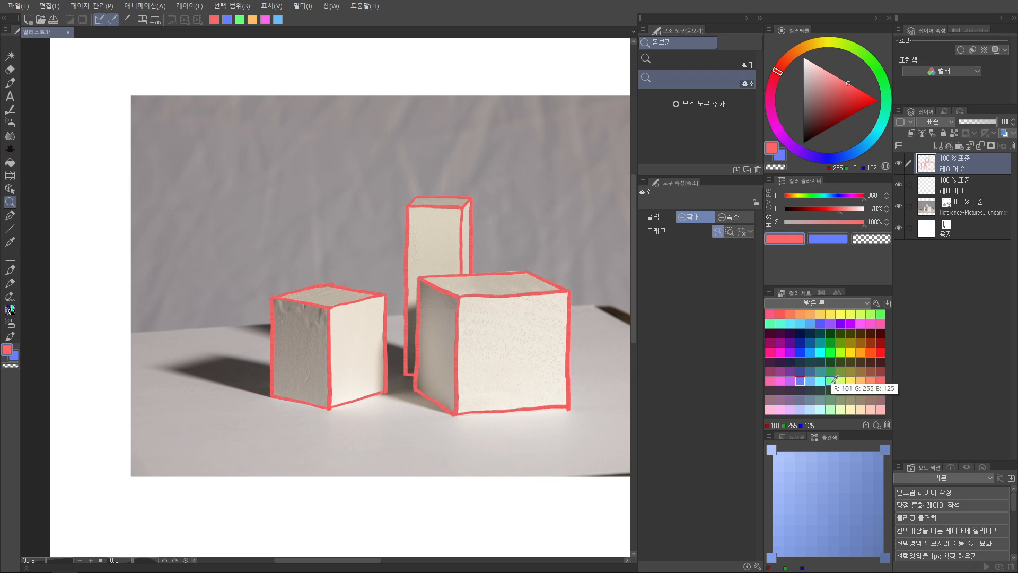
Recolour the receding depth edges of all three blocks with purple strokes at brush size 20
left_click(790, 380)
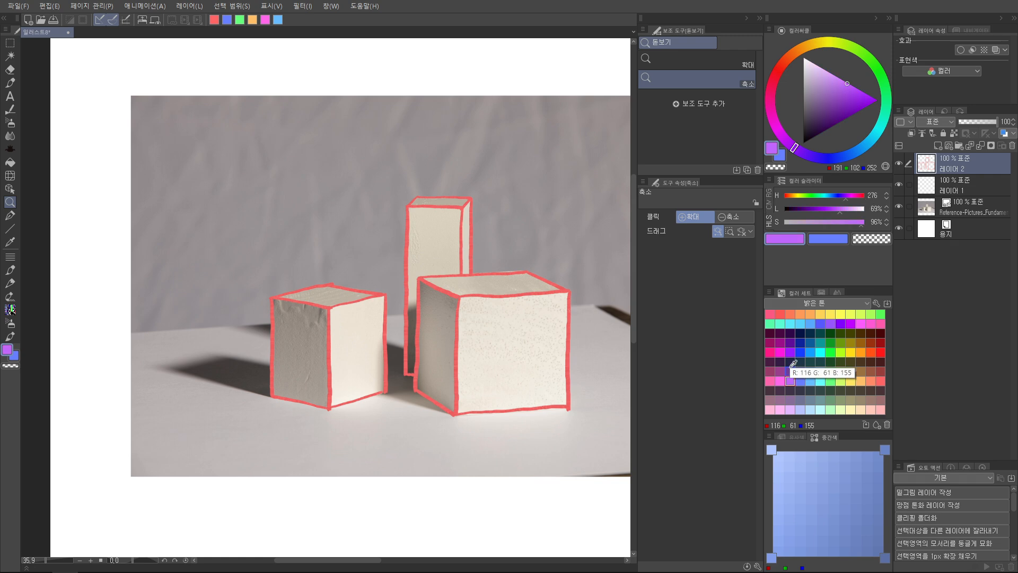
mouse_move(440, 231)
left_mouse_down()
mouse_move(462, 228)
mouse_move(346, 232)
mouse_move(393, 218)
mouse_move(369, 237)
left_mouse_up()
key("bracketleft")
key("bracketleft")
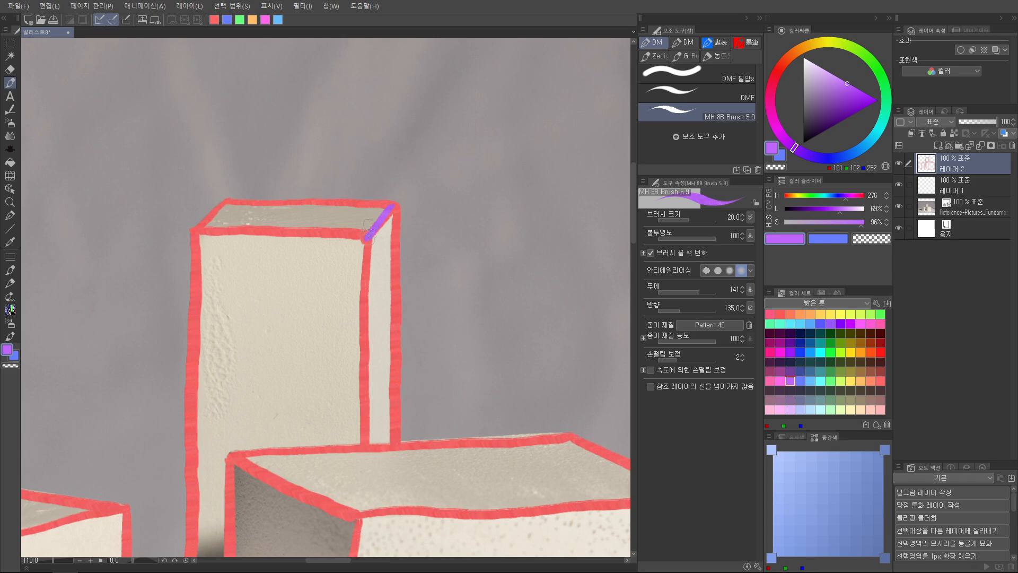
left_click_drag(227, 201, 198, 228)
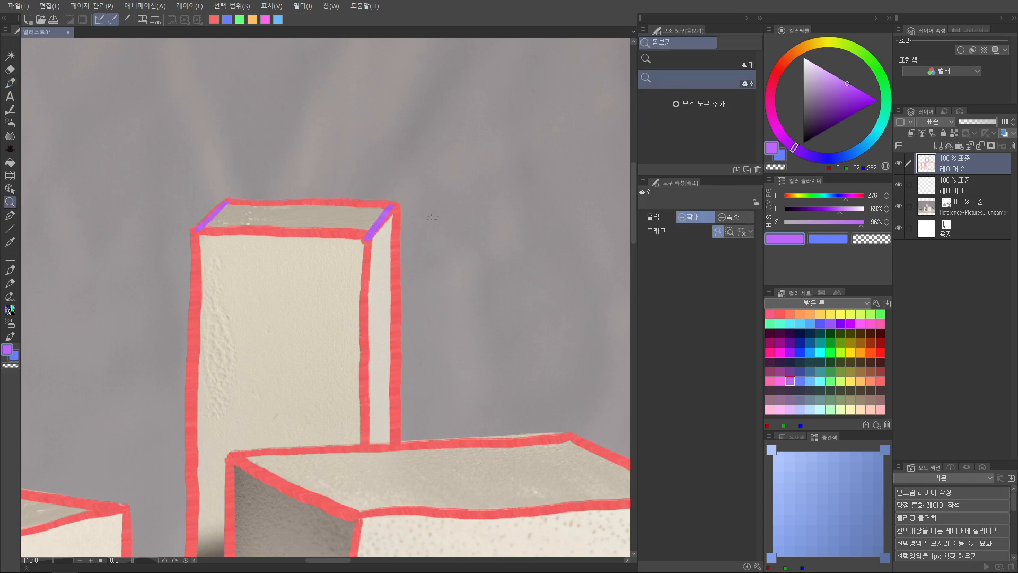
left_click_drag(410, 192, 403, 196)
left_click_drag(395, 290, 385, 290)
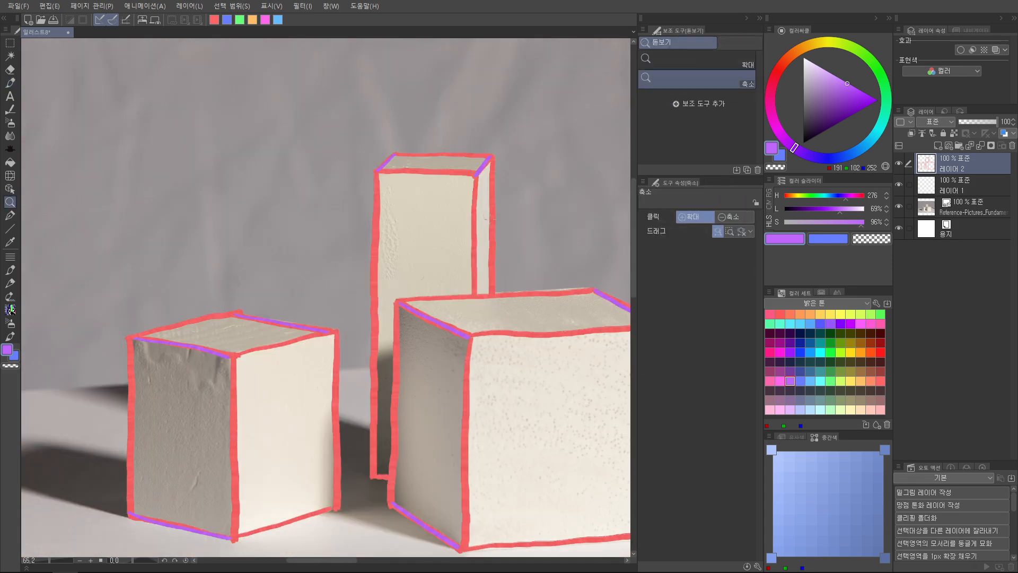
Make the annotation layer below the red outlines active and switch the drawing colour to blue
left_click_drag(525, 202, 495, 201)
left_click(954, 185)
key("x")
key("p")
mouse_move(439, 175)
left_mouse_down()
mouse_move(445, 216)
mouse_move(565, 213)
left_mouse_up()
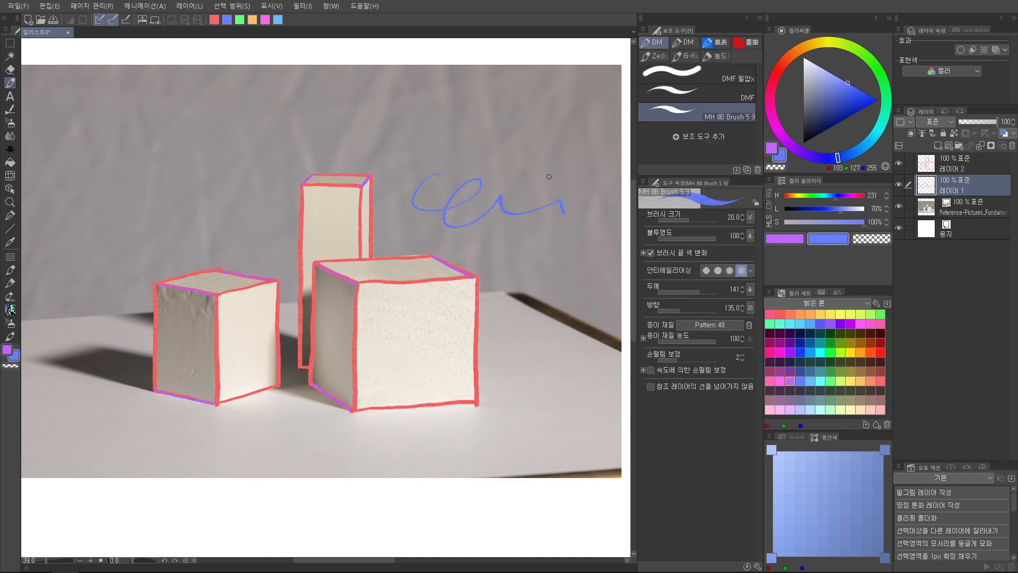
key("ctrl+z")
scroll(377, 309, "up", 3)
mouse_move(398, 238)
left_mouse_down()
mouse_move(538, 281)
mouse_move(545, 274)
left_mouse_up()
key("ctrl+z")
key("ctrl+space")
Reduce the red outline layer's opacity to 42% and make the layer beneath it active for drawing
left_click_drag(400, 308, 410, 206)
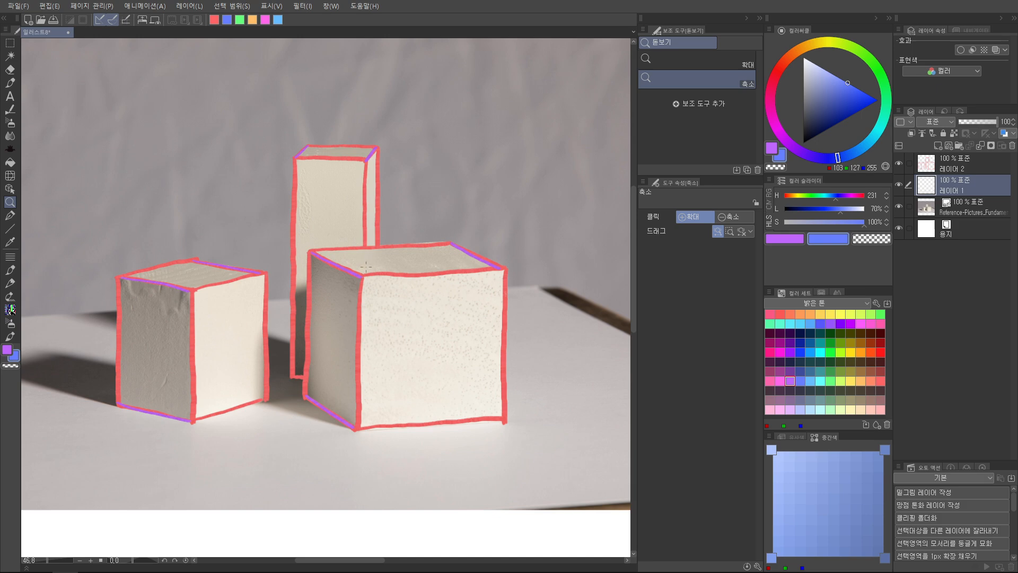
left_click(966, 168)
left_click(977, 123)
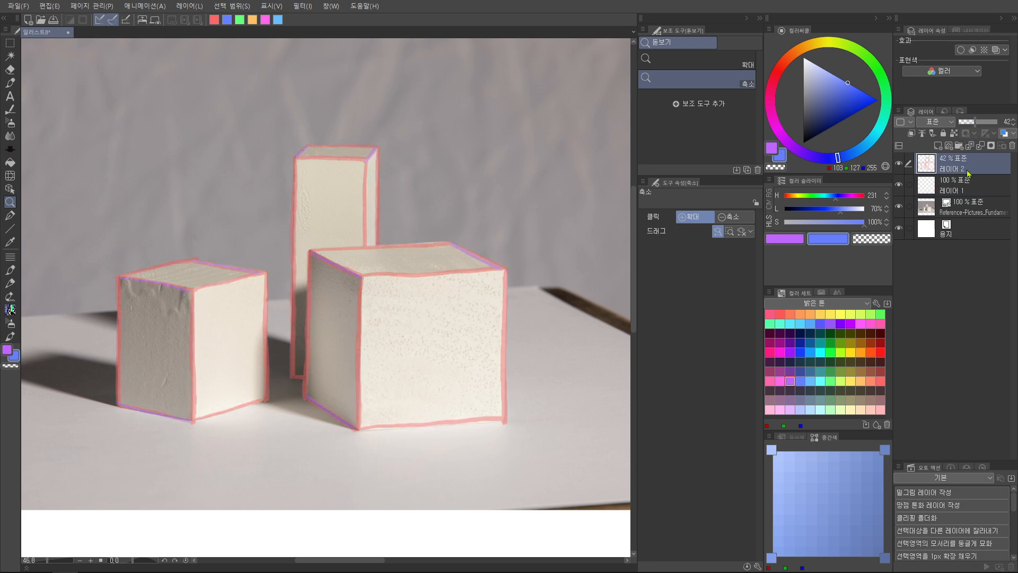
left_click(954, 193)
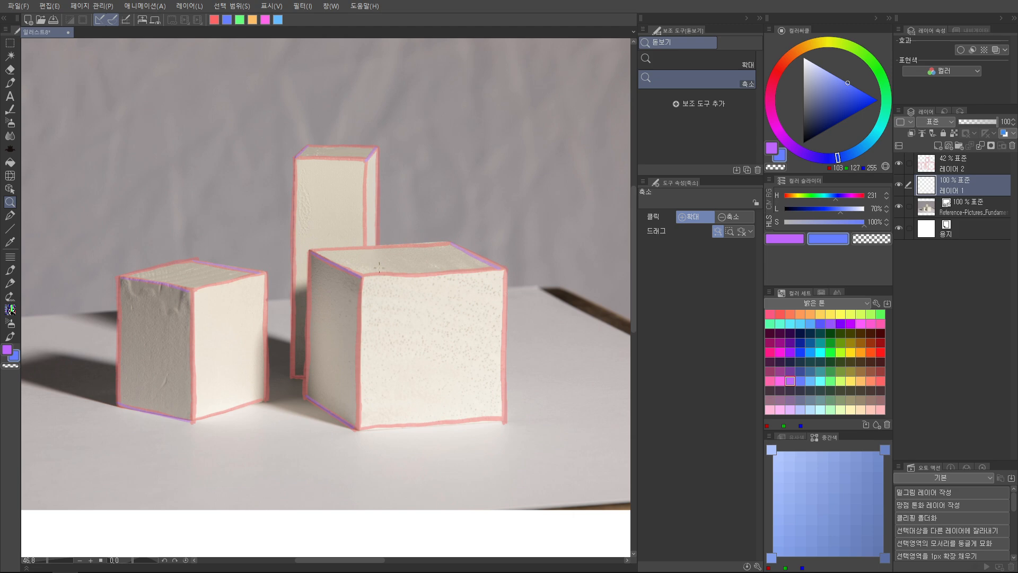
mouse_move(380, 277)
left_mouse_down()
mouse_move(370, 276)
mouse_move(398, 260)
left_mouse_up()
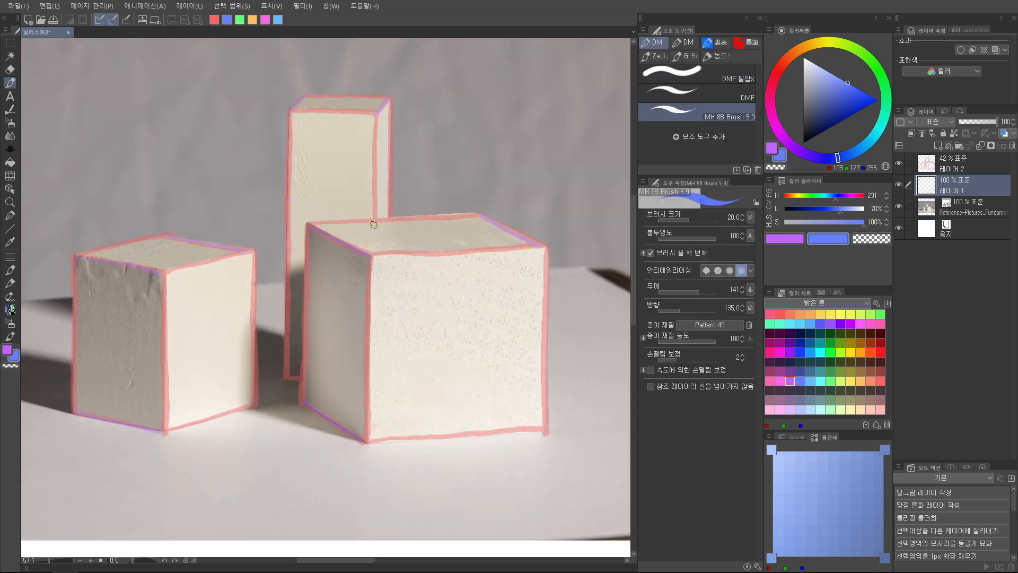
Draw the tall block's hidden front vertical and front base edge in blue through the large block
mouse_move(374, 220)
left_mouse_down()
mouse_move(371, 378)
mouse_move(327, 236)
mouse_move(380, 236)
left_mouse_up()
key("ctrl+z")
key("ctrl+z")
left_click_drag(315, 236, 381, 239)
left_click_drag(434, 139, 383, 262)
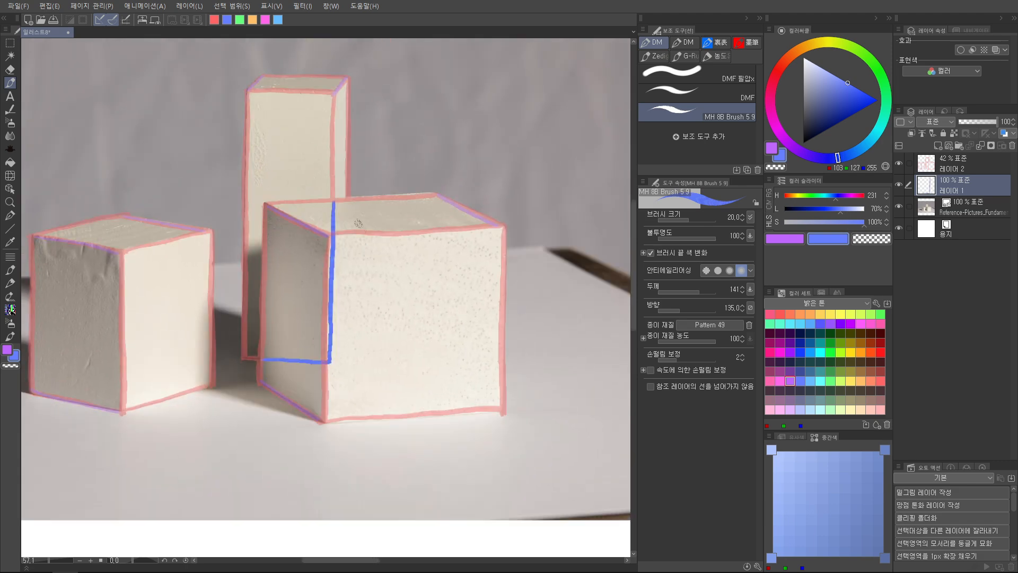
Add the tall block's remaining hidden verticals and rear base edges in blue
left_click_drag(348, 202, 345, 346)
key("ctrl+z")
left_click_drag(370, 83, 367, 95)
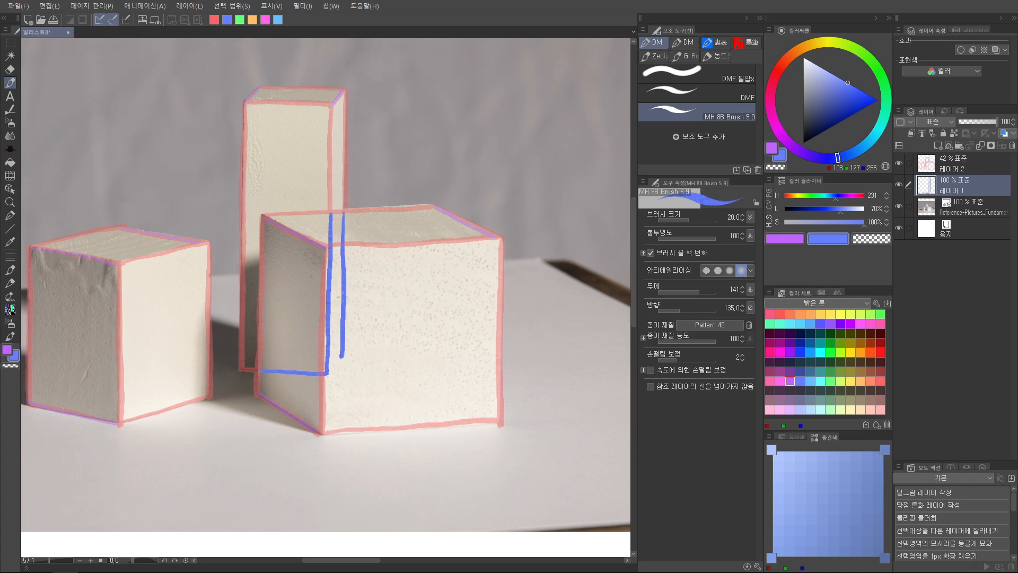
left_click_drag(341, 295, 349, 235)
mouse_move(336, 313)
left_mouse_down()
mouse_move(348, 288)
mouse_move(337, 314)
mouse_move(349, 299)
left_mouse_up()
key("e")
left_click_drag(395, 266, 350, 266)
left_click_drag(371, 138, 357, 162)
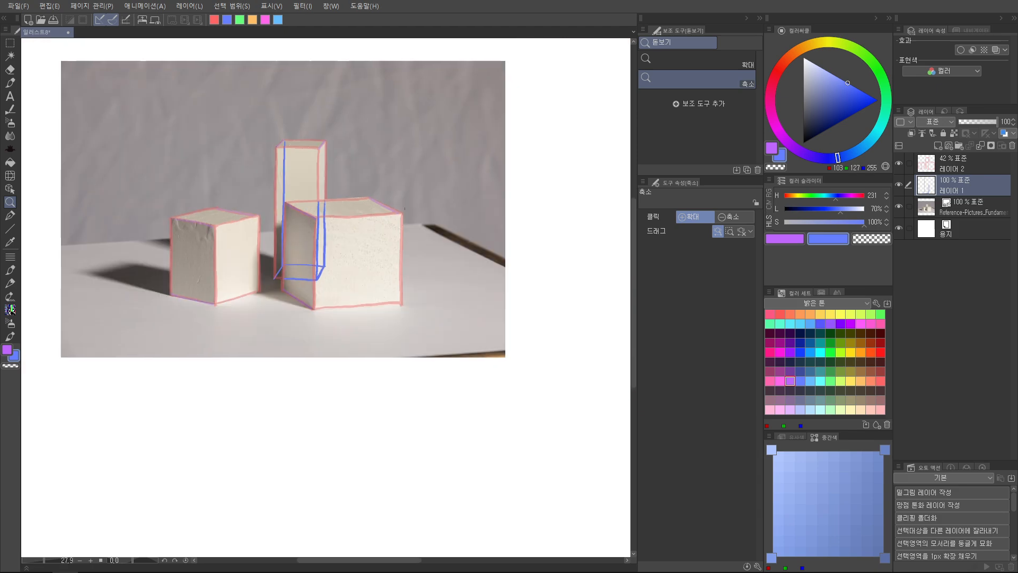
Draw the large block's hidden rear vertical and two rear base edges in blue
left_click(378, 225)
key("p")
mouse_move(363, 183)
left_mouse_down()
mouse_move(363, 310)
mouse_move(320, 268)
mouse_move(342, 230)
left_mouse_up()
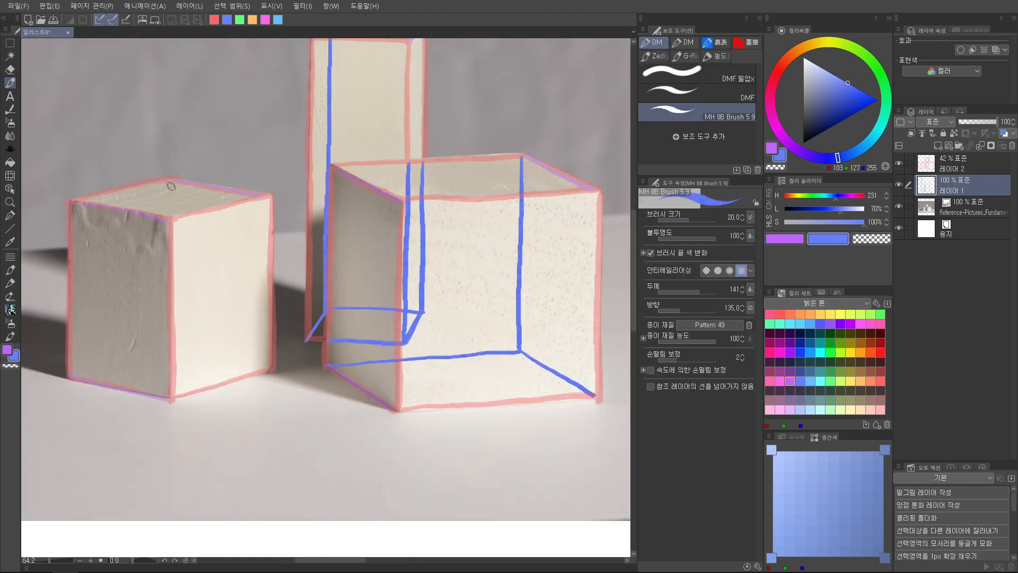
Draw the left block's hidden rear vertical and two rear base edges in blue
left_click_drag(171, 186, 170, 349)
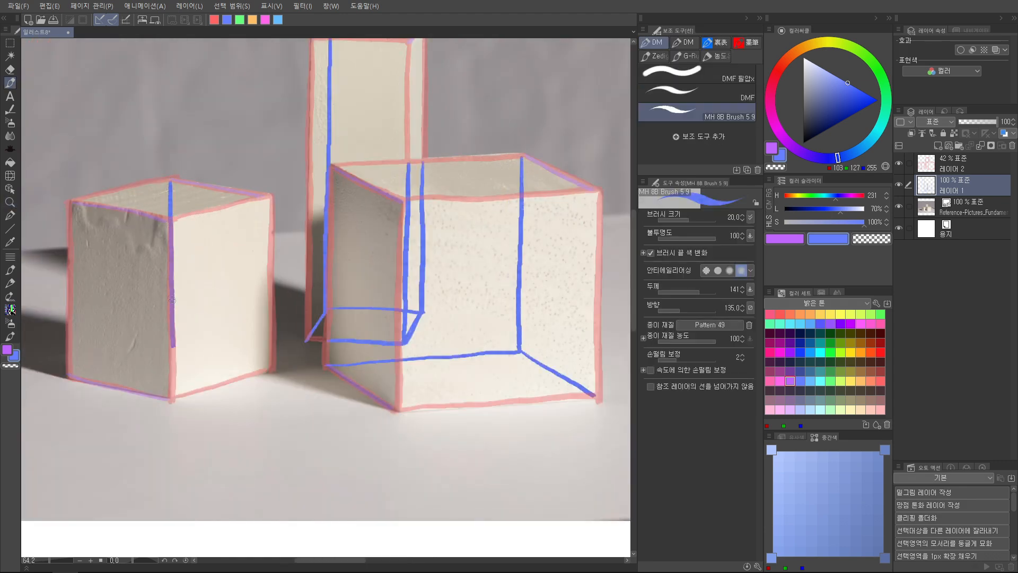
left_click_drag(133, 498, 191, 451)
mouse_move(127, 326)
left_mouse_down()
mouse_move(229, 300)
mouse_move(325, 321)
left_mouse_up()
left_click_drag(419, 318, 416, 297)
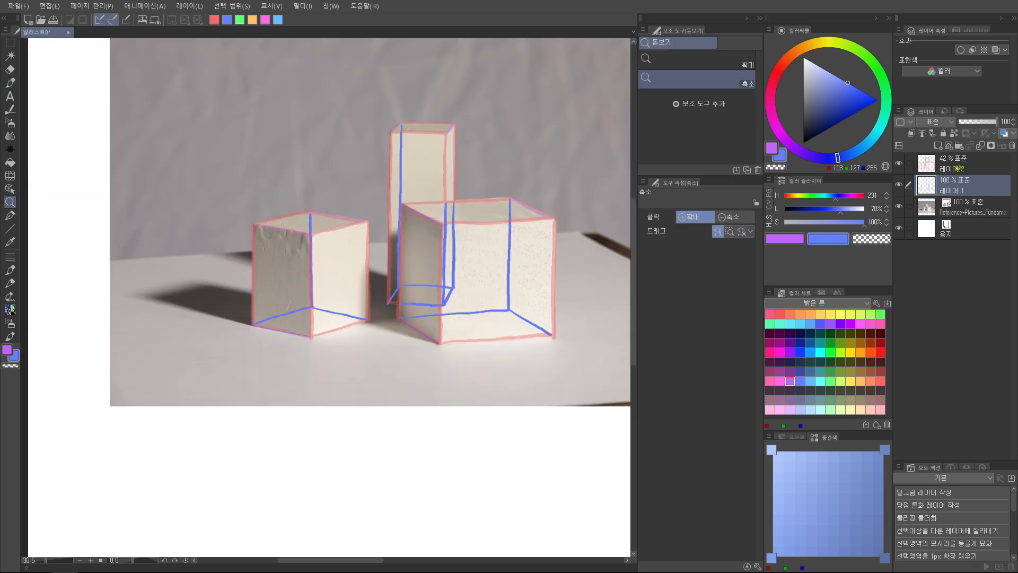
Restore the red outline layer to 100% opacity and fade the blue hidden-edge layer to 33%
left_click(962, 167)
left_click_drag(986, 122, 999, 122)
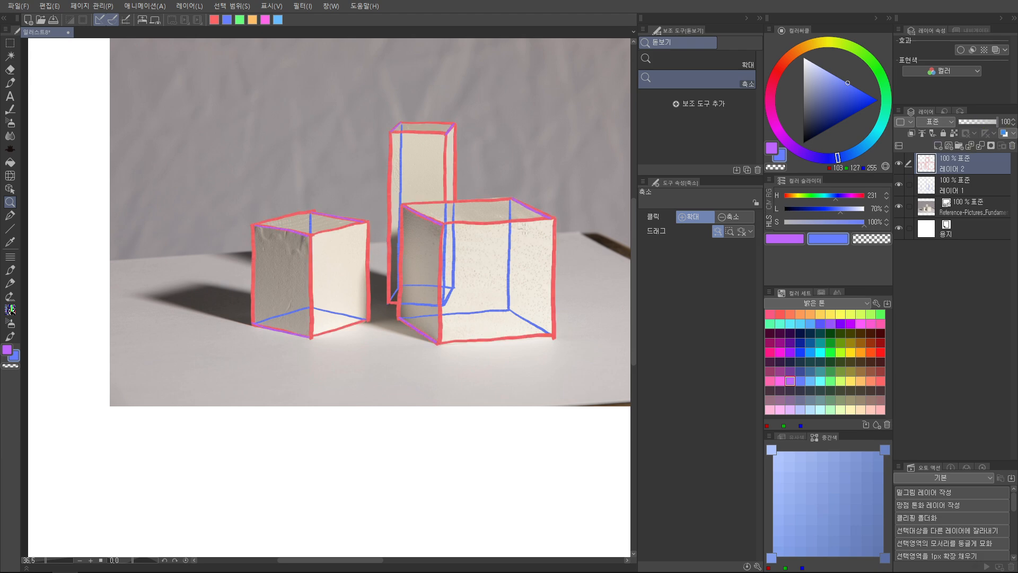
left_click_drag(534, 188, 445, 211)
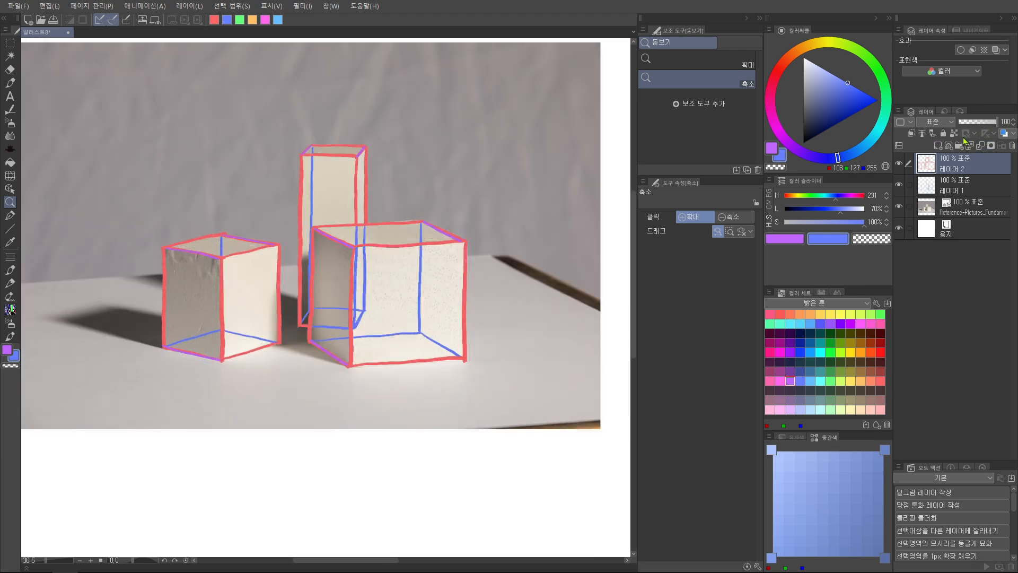
left_click(959, 188)
left_click_drag(982, 127, 976, 127)
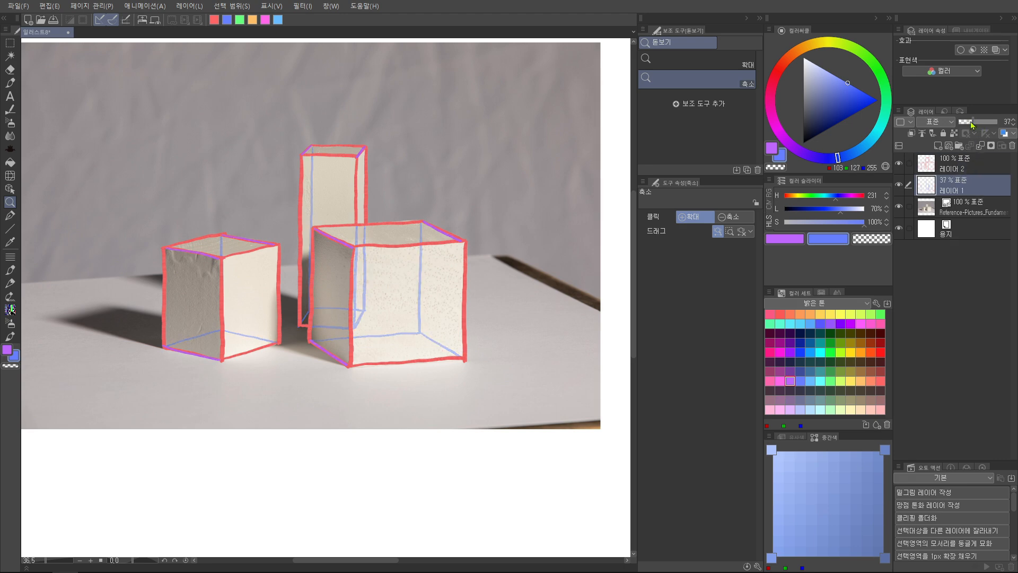
left_click(986, 171)
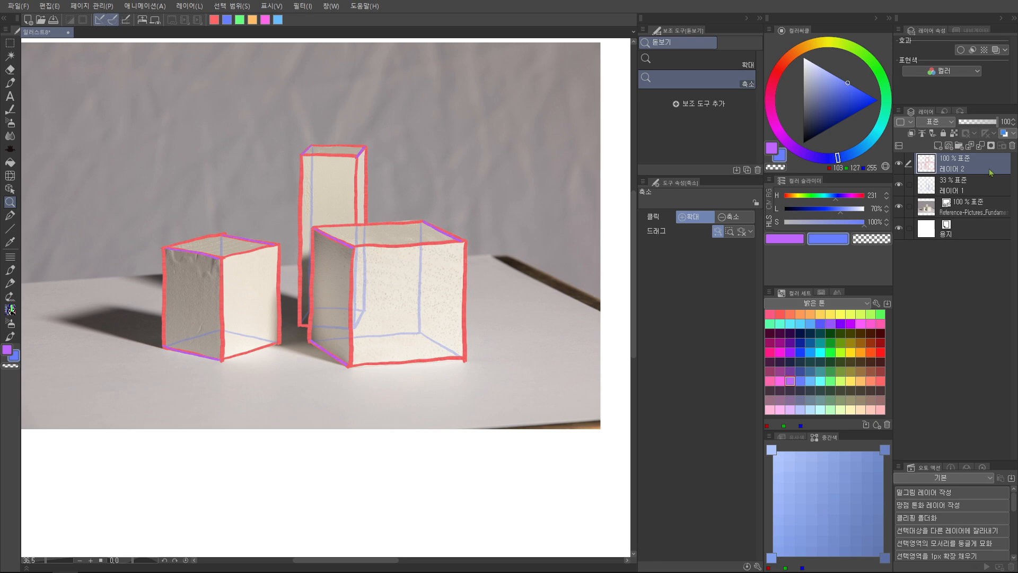
left_click_drag(500, 249, 342, 270)
left_click_drag(355, 308, 446, 302)
left_click_drag(437, 286, 436, 323)
key("ctrl+z")
key("ctrl+z")
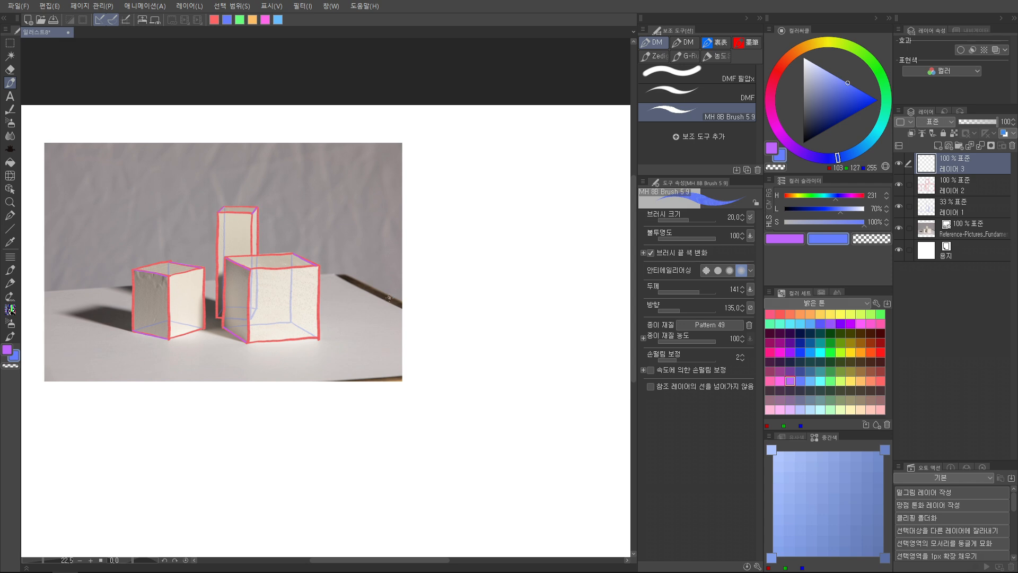
key("ctrl+z")
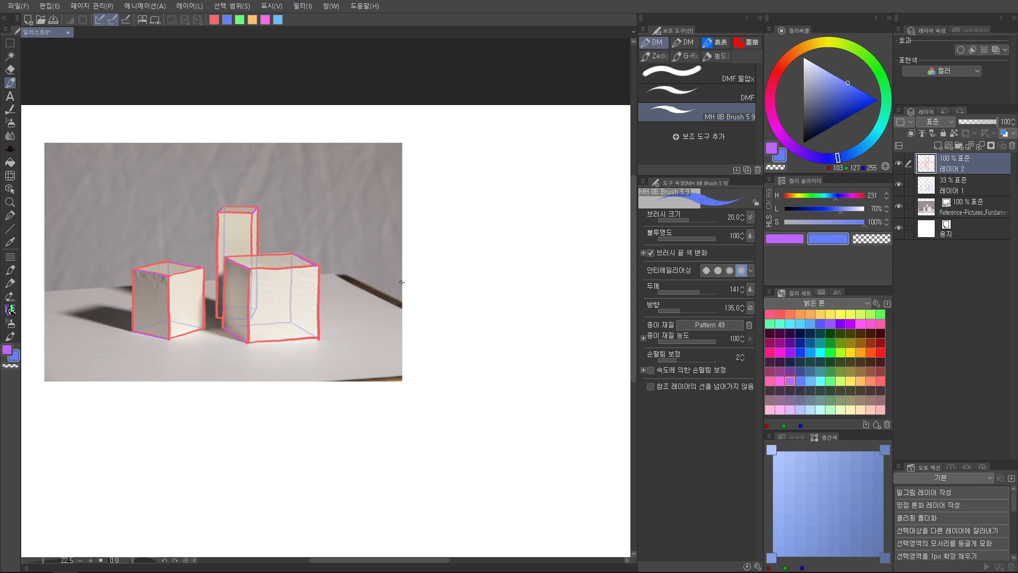
Add a vector layer and draw a blue rectangle with brush size 10 around all three blocks
left_click(951, 148)
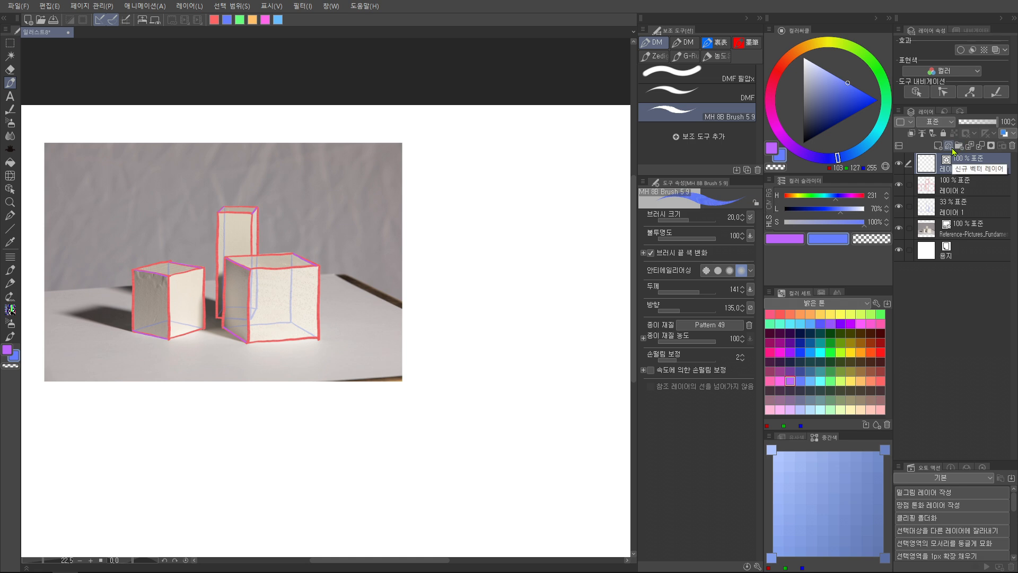
scroll(319, 254, "up", 3)
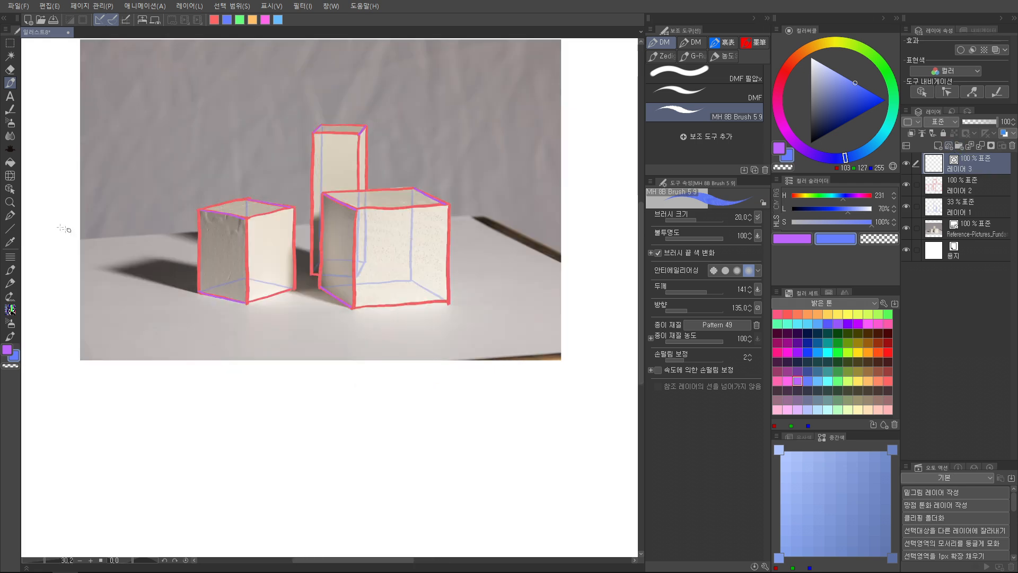
left_click(10, 228)
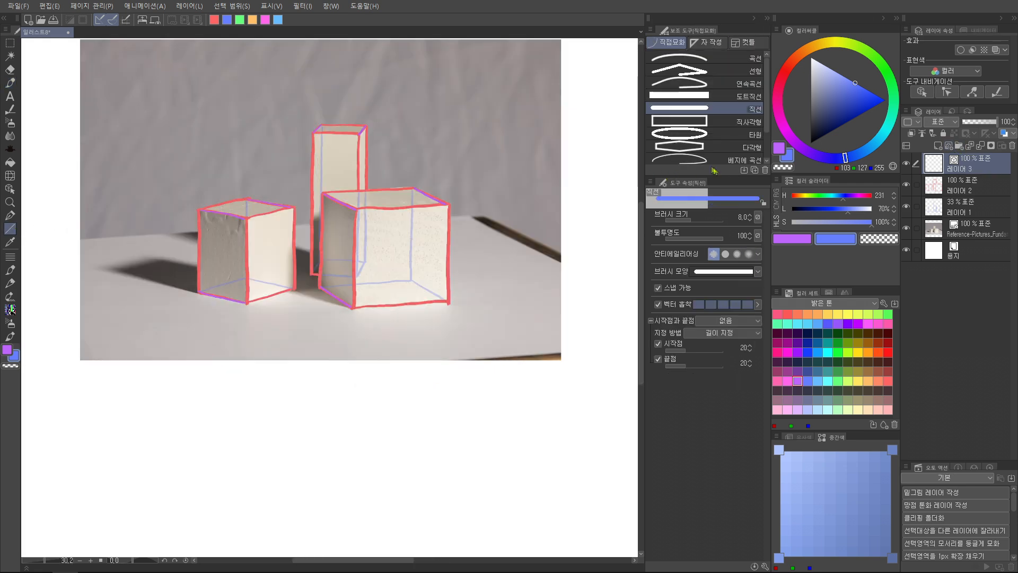
left_click(705, 122)
scroll(318, 222, "down", 1)
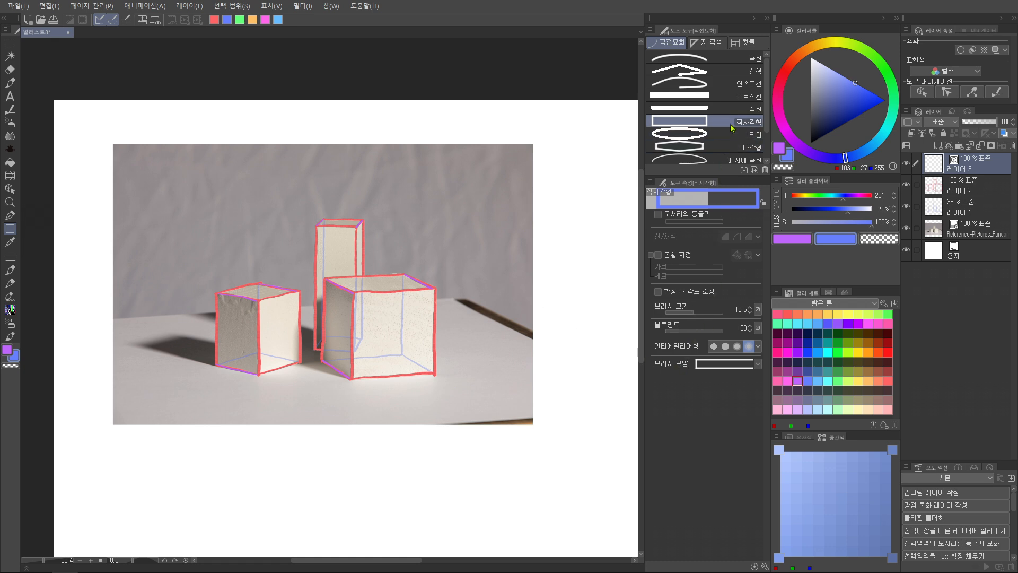
left_click(739, 310)
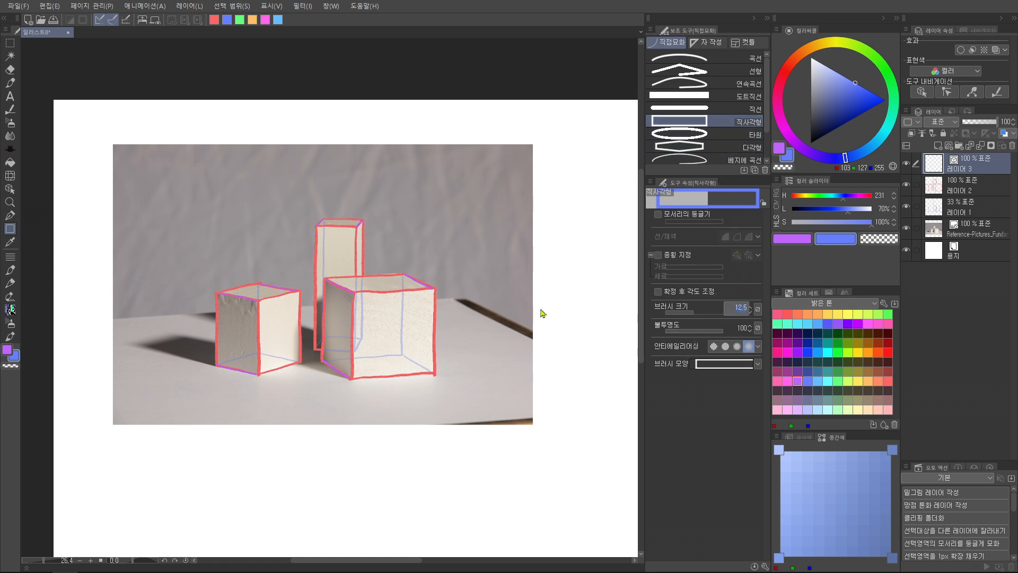
type("10")
key("Return")
left_click_drag(205, 206, 441, 377)
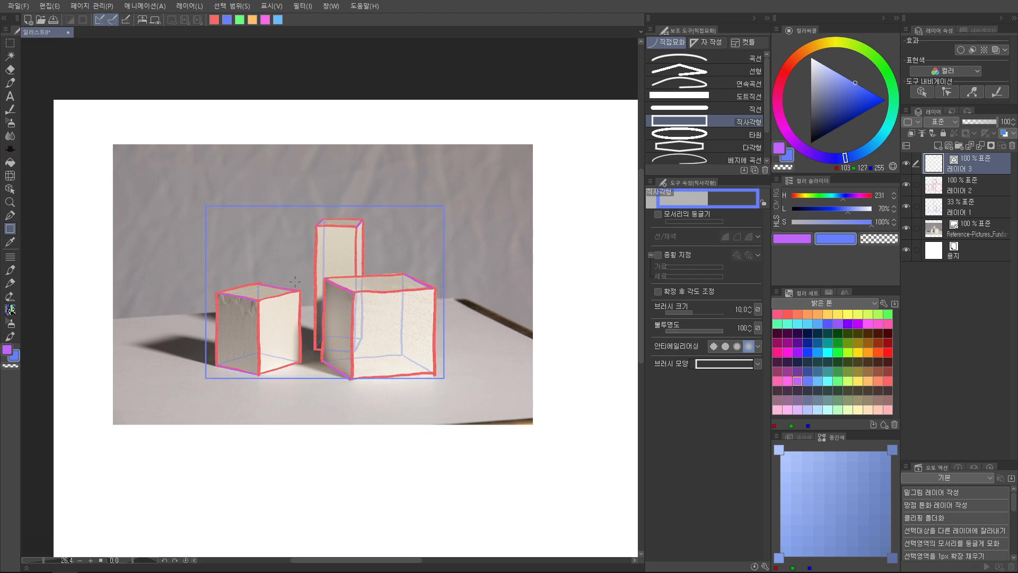
Transform the blue bounding rectangle to about 92% width and 93% height so it fits tightly around the three blocks
scroll(333, 229, "up", 2)
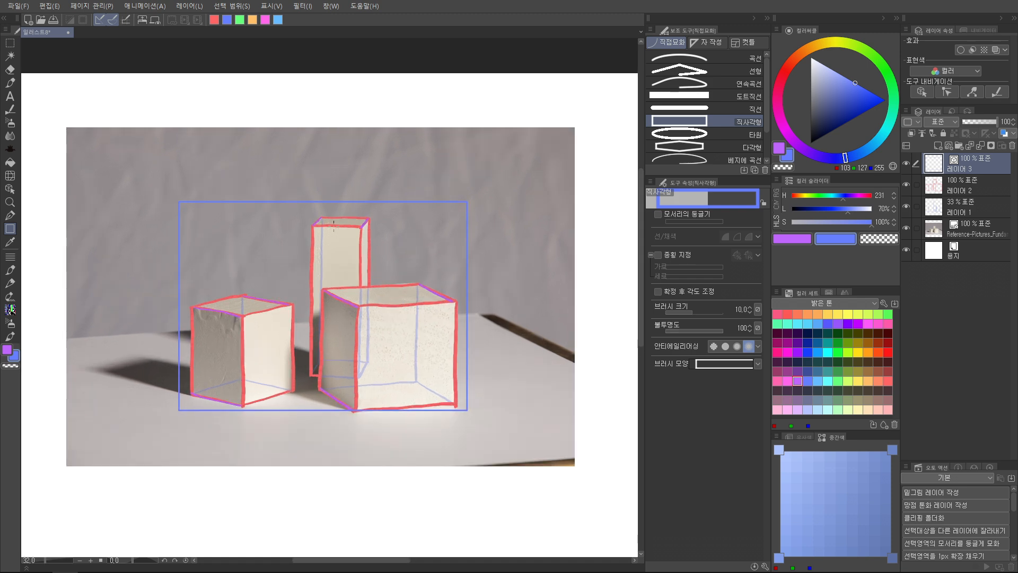
key("ctrl+t")
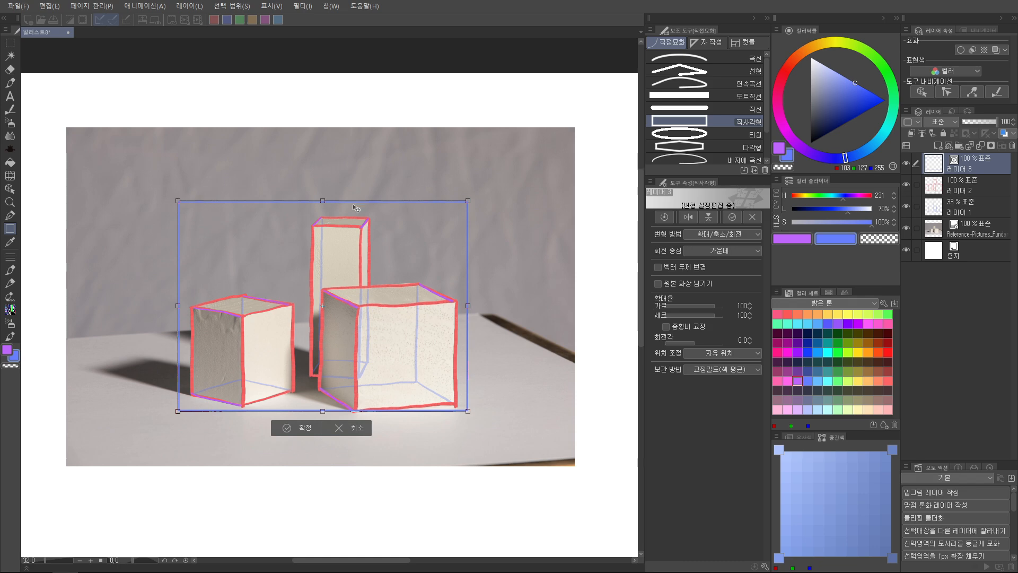
left_click_drag(322, 200, 325, 189)
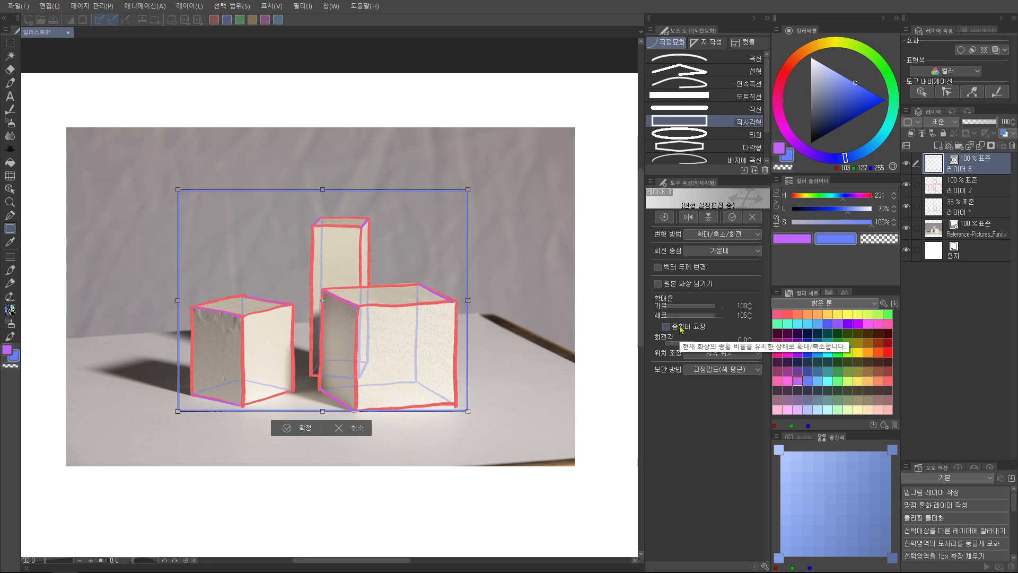
left_click_drag(323, 190, 331, 217)
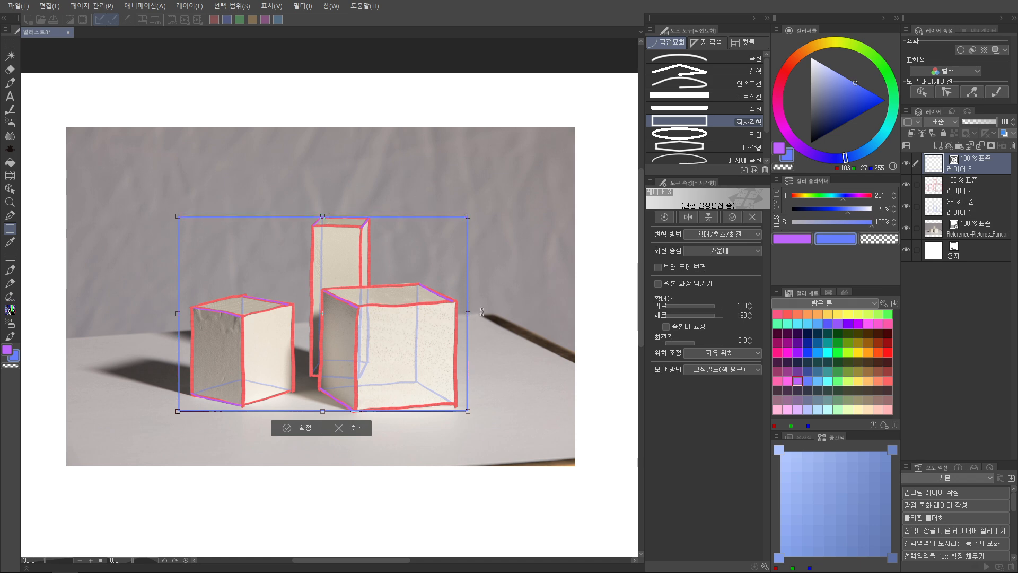
left_click_drag(468, 314, 458, 314)
left_click_drag(318, 411, 319, 411)
left_click_drag(180, 314, 192, 314)
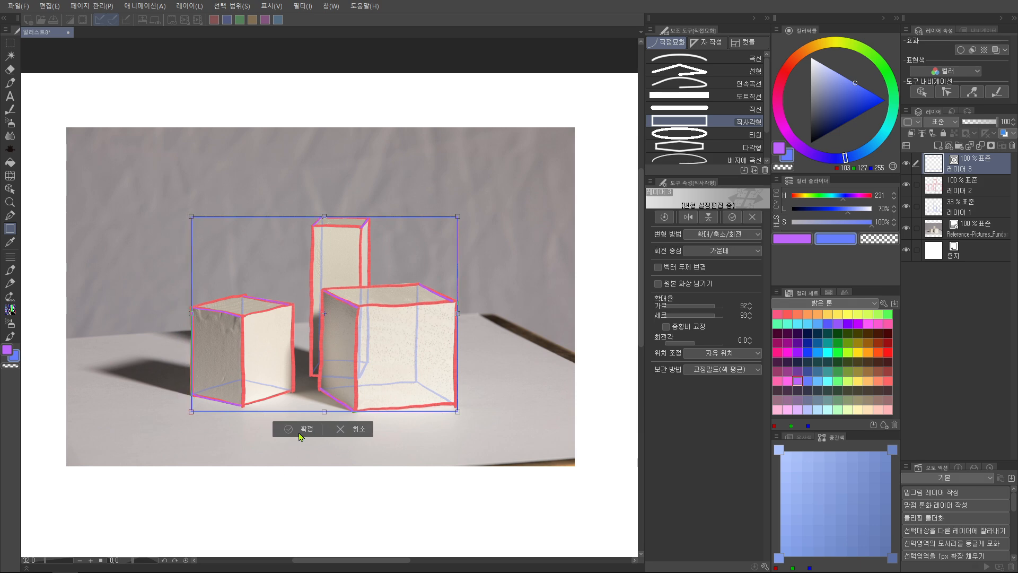
left_click(300, 434)
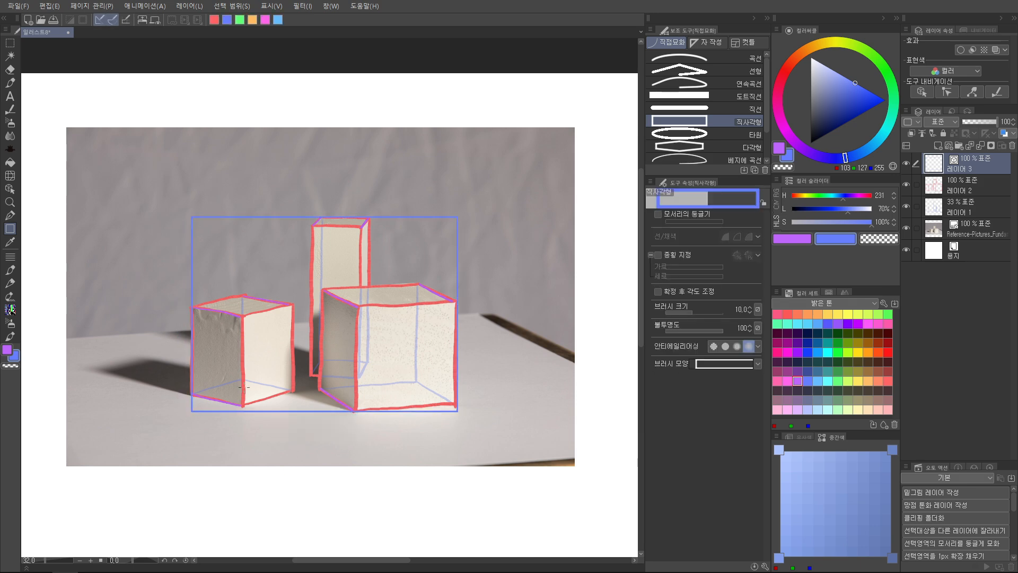
With the straight line tool at brush size 10, divide the blue rectangle with diagonals, centre lines and diagonals within each quarter
left_click(724, 110)
left_click(738, 217)
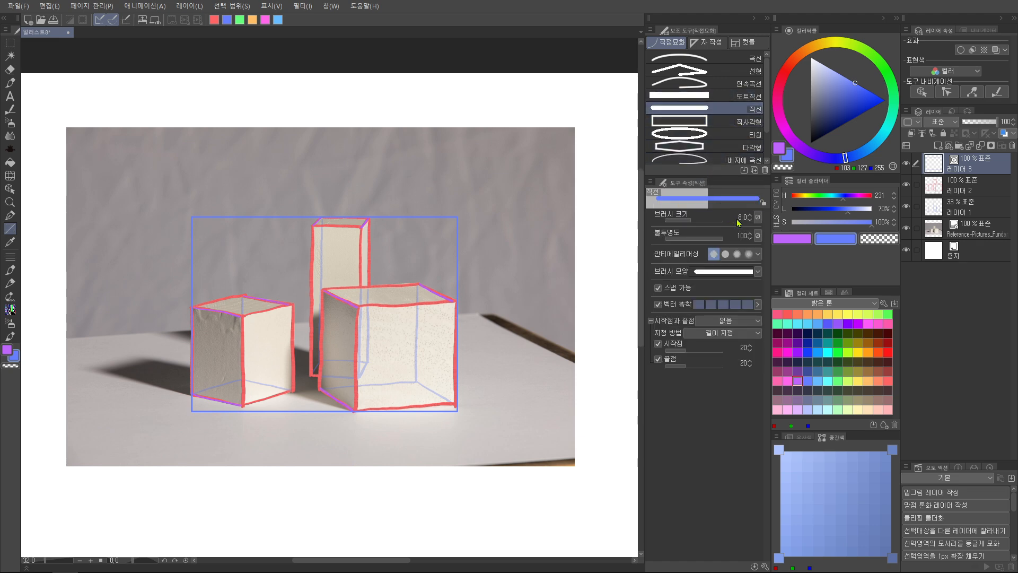
type("10")
key("Return")
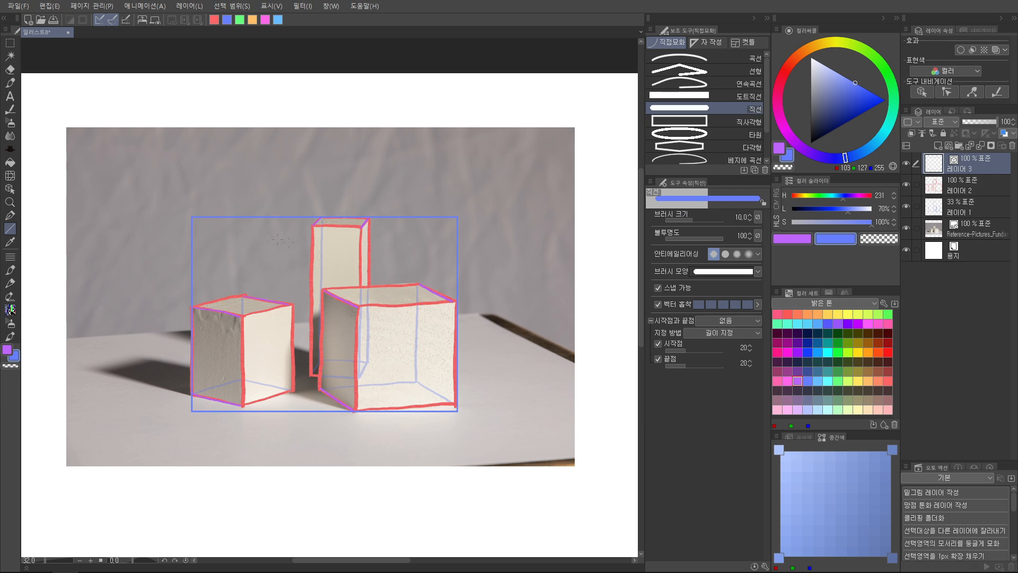
left_click_drag(192, 216, 457, 410)
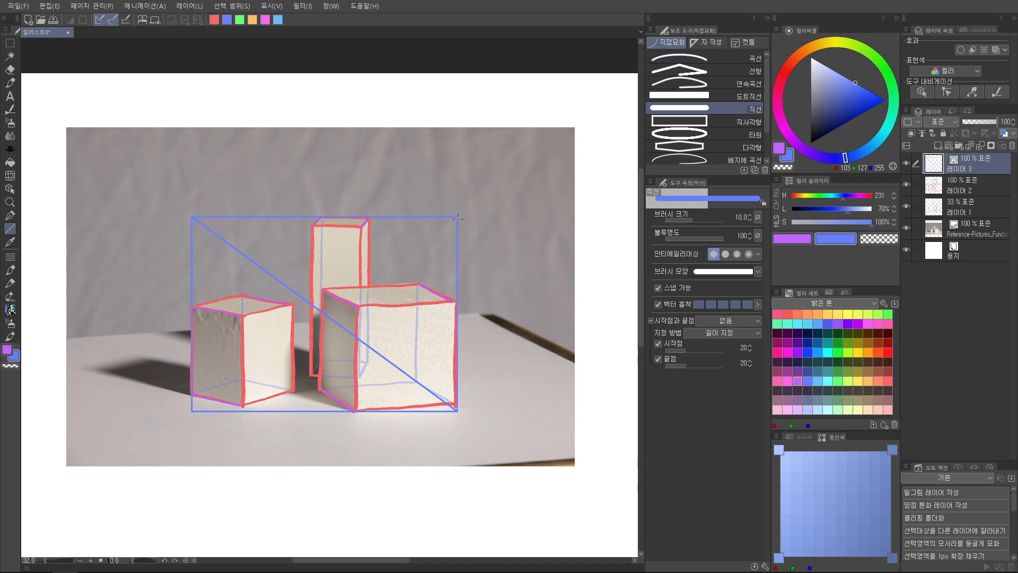
mouse_move(457, 217)
left_mouse_down()
mouse_move(268, 340)
mouse_move(193, 412)
left_mouse_up()
left_click_drag(325, 313, 330, 222)
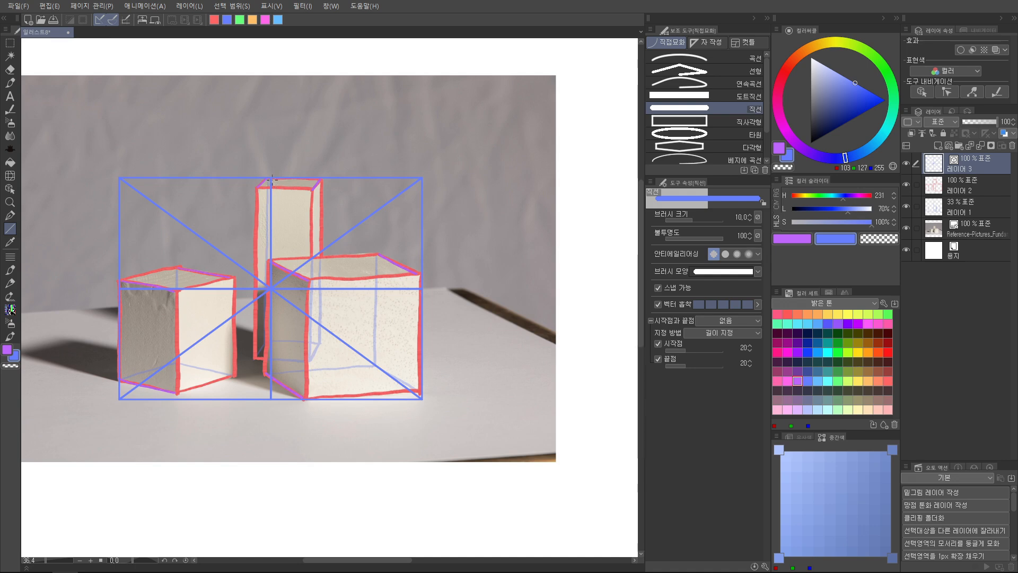
mouse_move(269, 175)
left_mouse_down()
mouse_move(357, 266)
mouse_move(392, 257)
mouse_move(424, 287)
mouse_move(271, 399)
mouse_move(154, 328)
mouse_move(119, 288)
mouse_move(270, 179)
left_mouse_up()
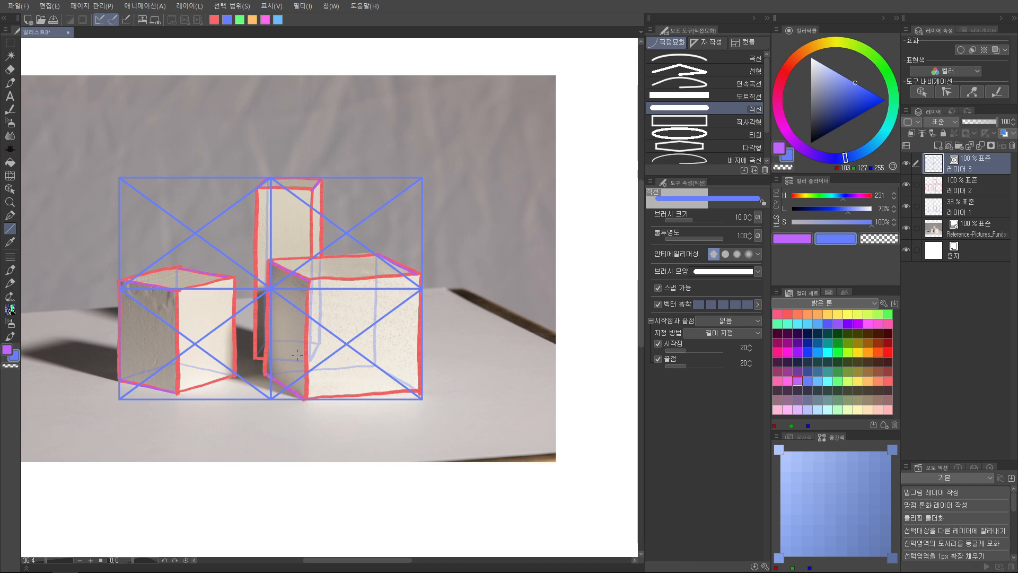
Duplicate the blue grid layer and move the copy onto the blank canvas beside the photo
scroll(296, 354, "down", 5)
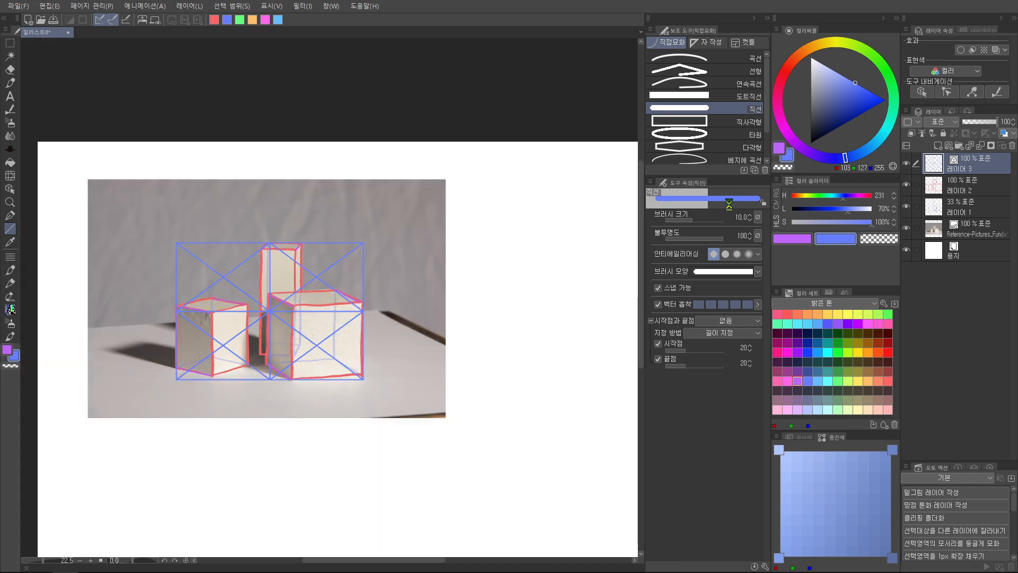
left_click_drag(461, 299, 443, 321)
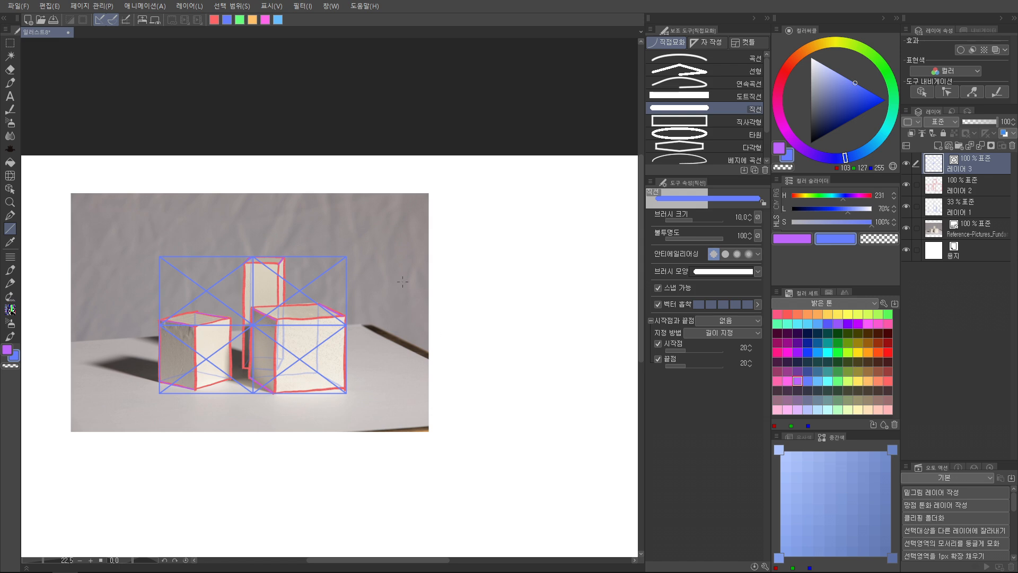
left_click_drag(341, 324, 338, 320)
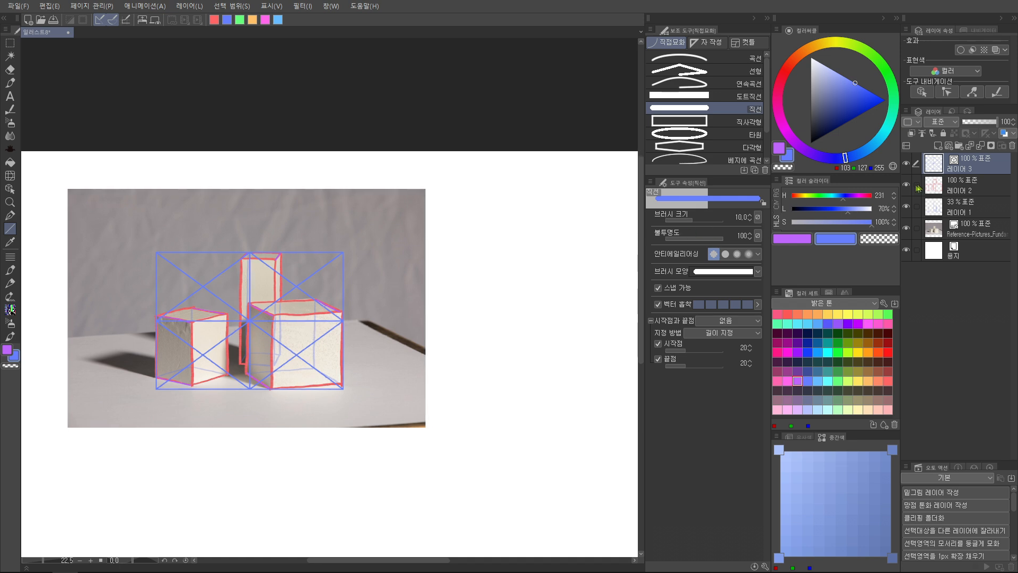
right_click(980, 169)
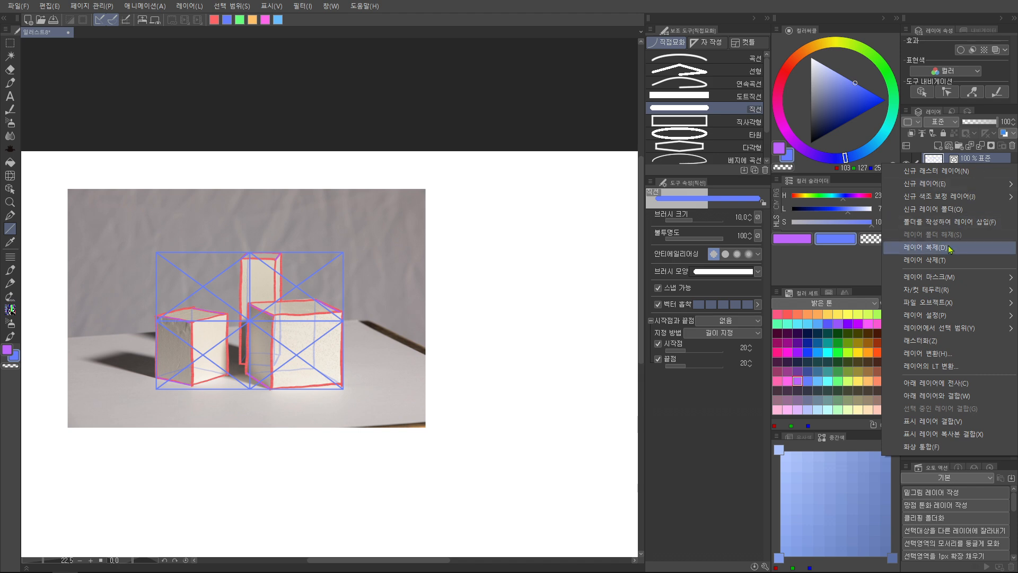
left_click(536, 20)
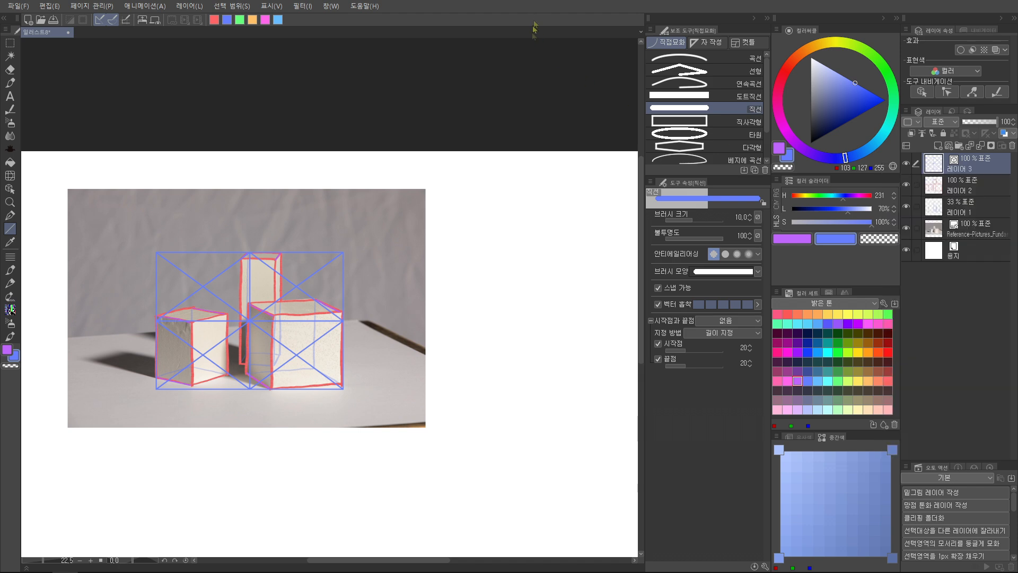
key("ctrl+c")
key("ctrl+v")
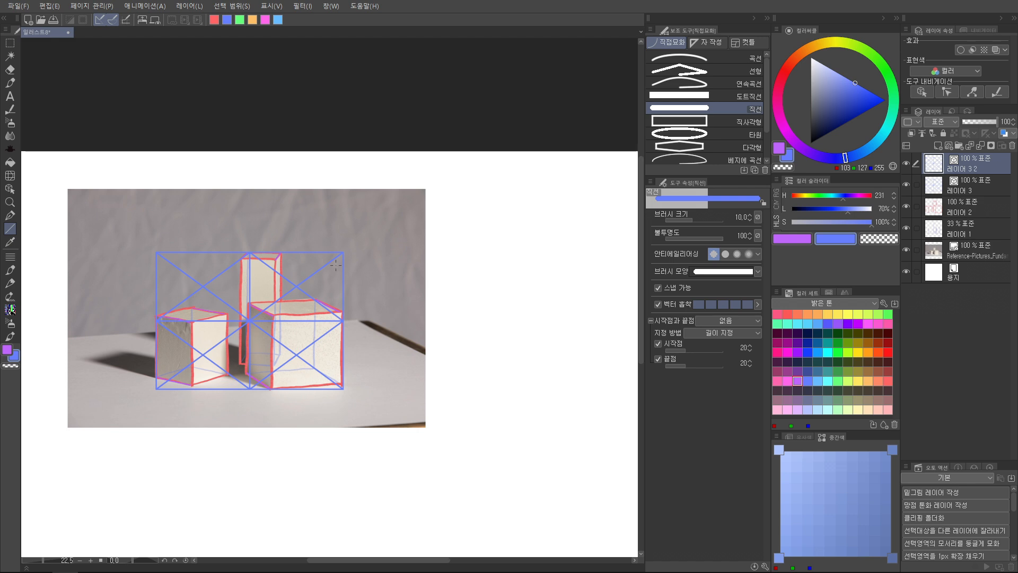
scroll(338, 271, "down", 1)
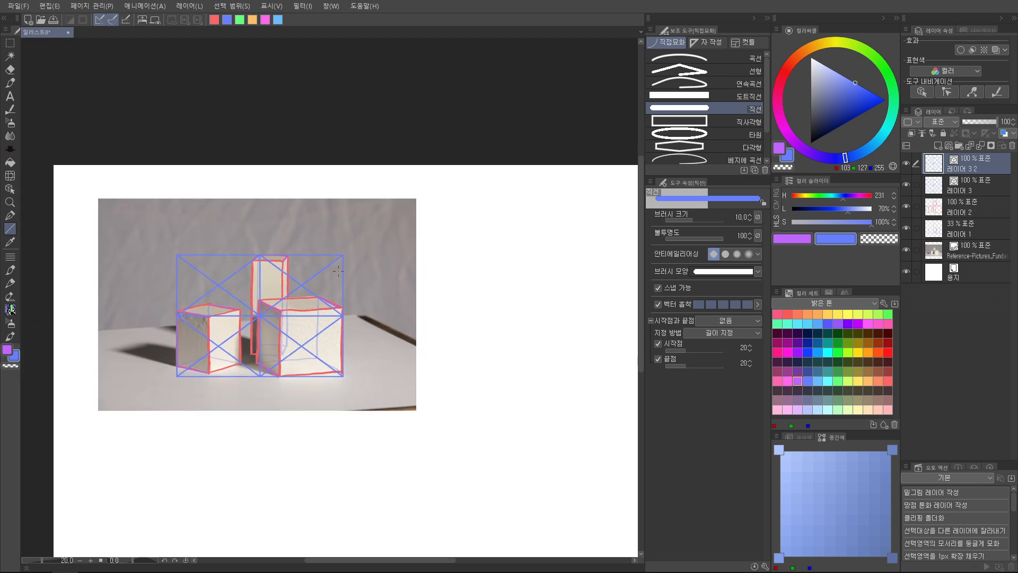
key("ctrl+t")
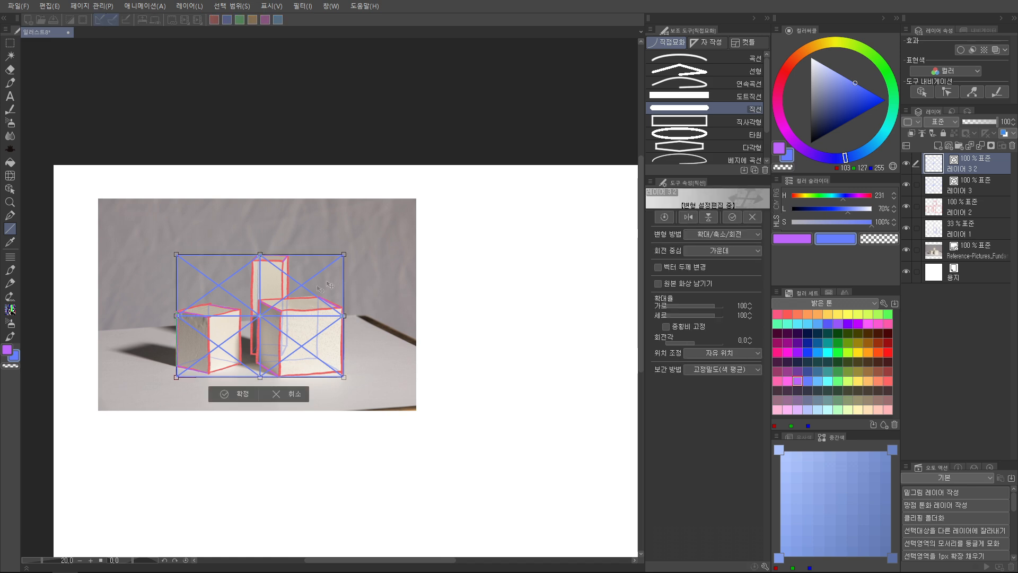
left_click_drag(281, 317, 541, 332)
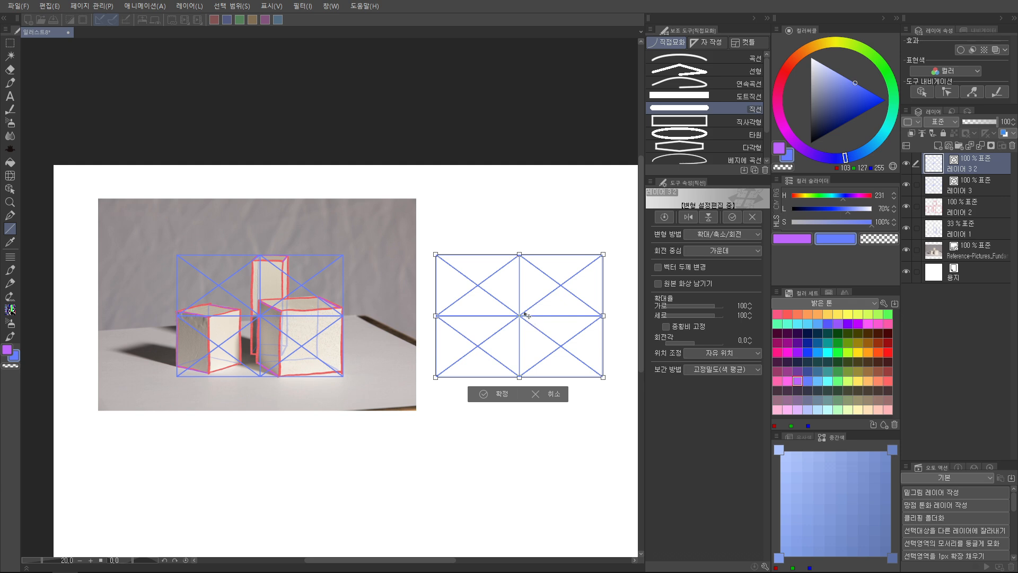
left_click(493, 394)
Move both blue grid layers beneath the red outline and blue hidden-edge layers, above the photo
scroll(478, 313, "down", 1)
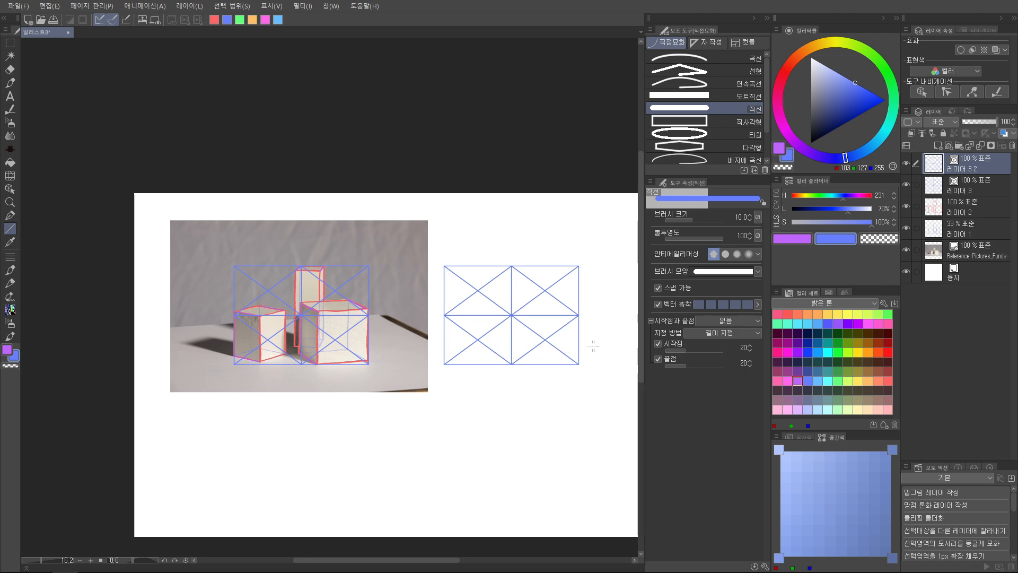
left_click_drag(447, 353, 307, 357)
scroll(382, 371, "up", 3)
scroll(386, 359, "down", 1)
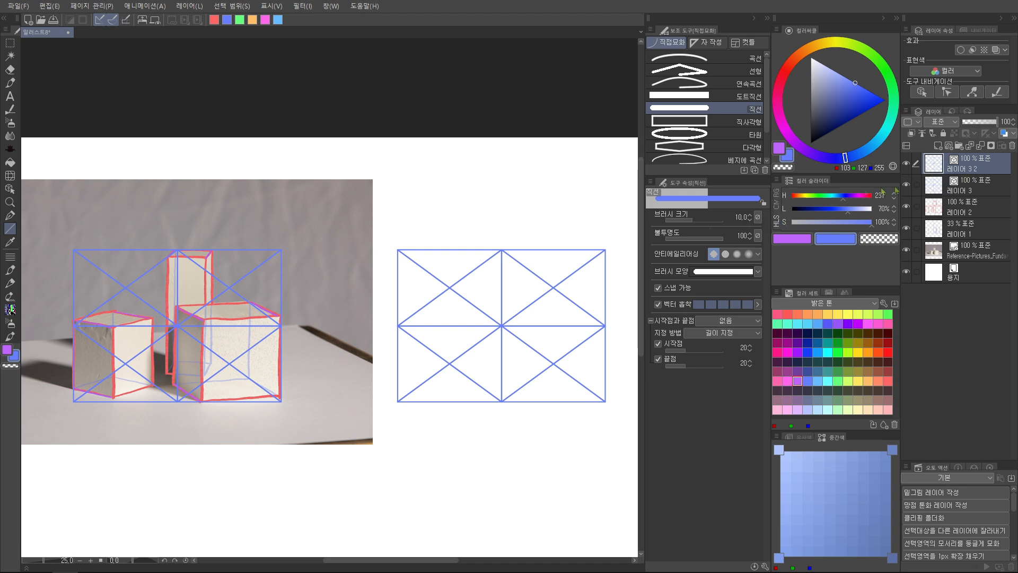
left_click_drag(978, 189, 978, 238)
left_click_drag(976, 161, 976, 218)
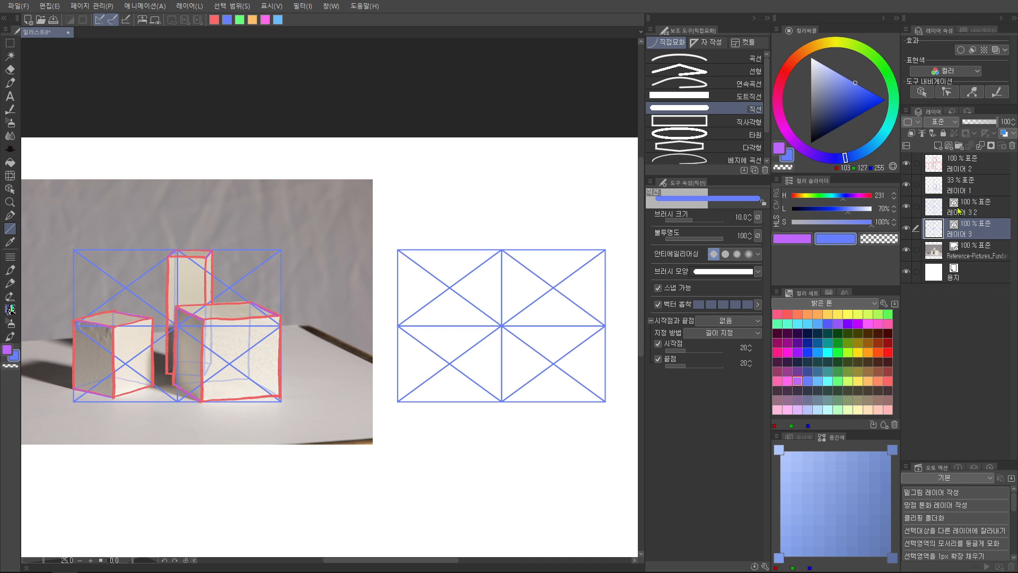
Add a raster layer above the red outline layer and choose a light red from the colour set for the MH 8B brush
left_click(965, 165)
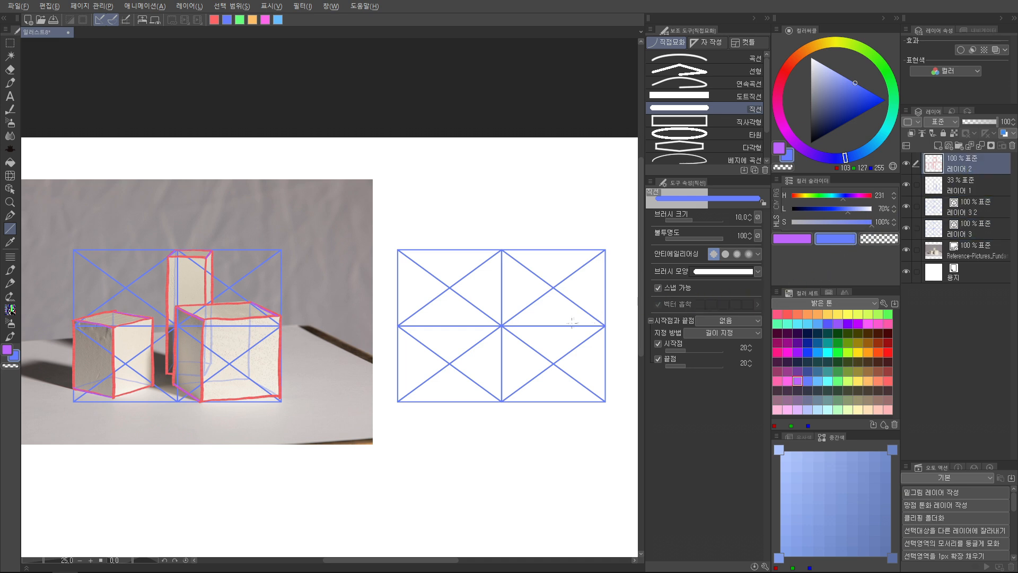
key("ctrl+shift+n")
key("p")
left_click(888, 381)
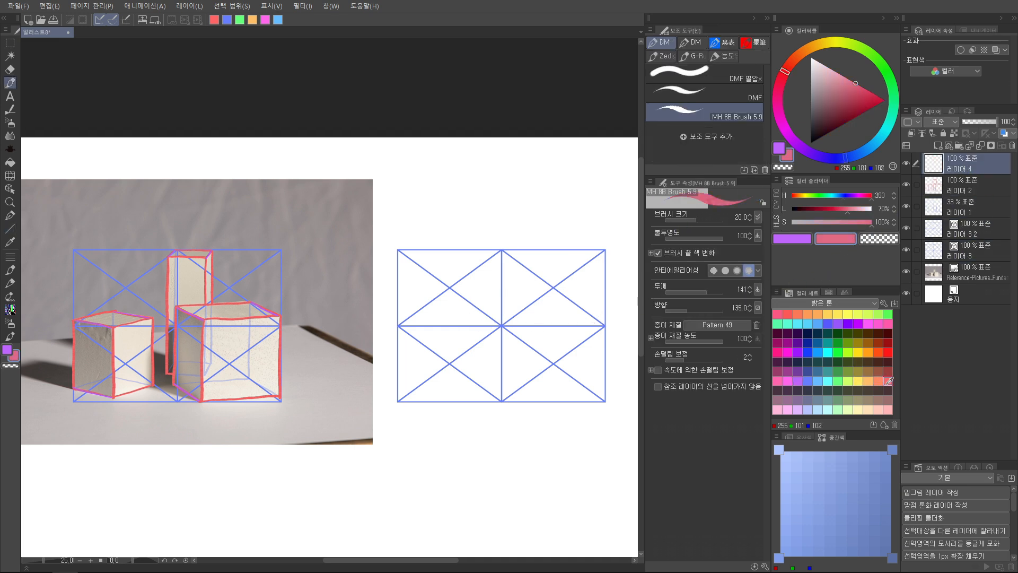
key("Tab")
left_click_drag(402, 374, 540, 377)
key("ctrl+z")
scroll(347, 347, "up", 4)
mouse_move(346, 329)
left_mouse_down()
mouse_move(369, 369)
mouse_move(391, 380)
left_mouse_up()
left_click_drag(420, 327, 328, 410)
key("ctrl+z")
key("ctrl+z")
mouse_move(389, 230)
left_mouse_down()
mouse_move(503, 243)
mouse_move(343, 213)
left_mouse_up()
key("ctrl+z")
scroll(505, 288, "down", 4)
scroll(537, 335, "up", 1)
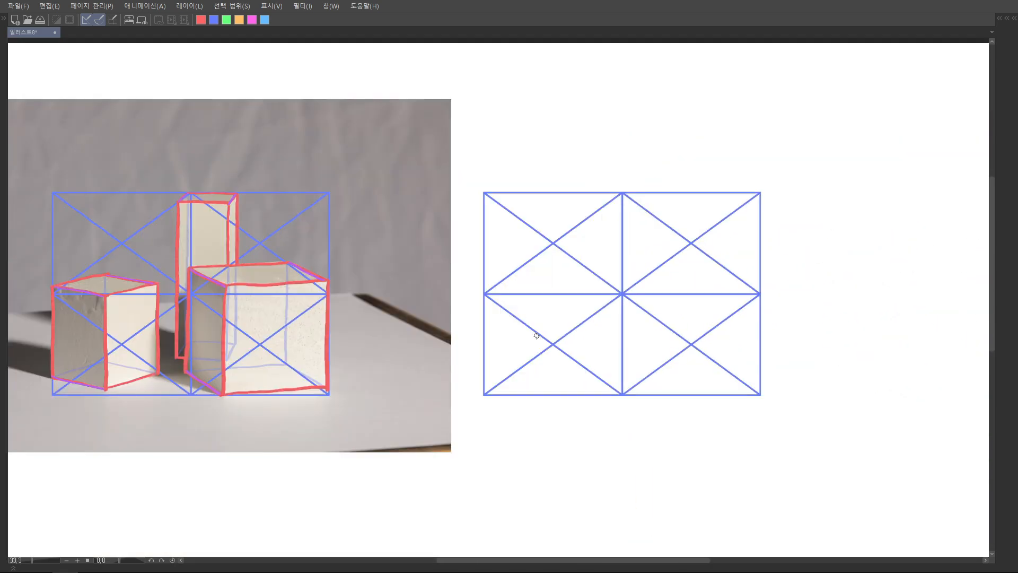
Sketch a red circle and a smaller purple circle on the blank canvas below the photo, and undo both
left_click_drag(352, 229, 373, 203)
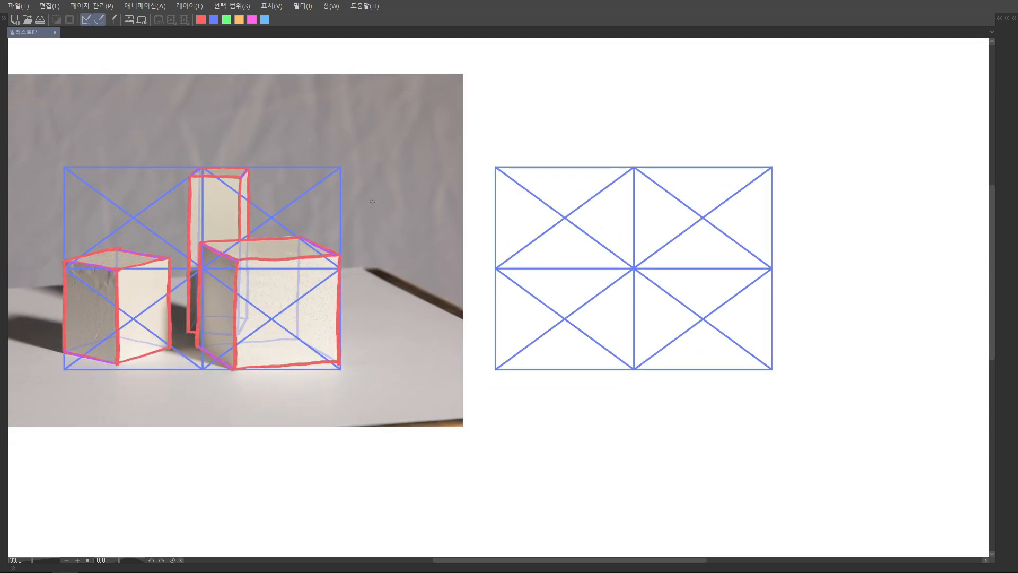
left_click_drag(394, 253, 385, 229)
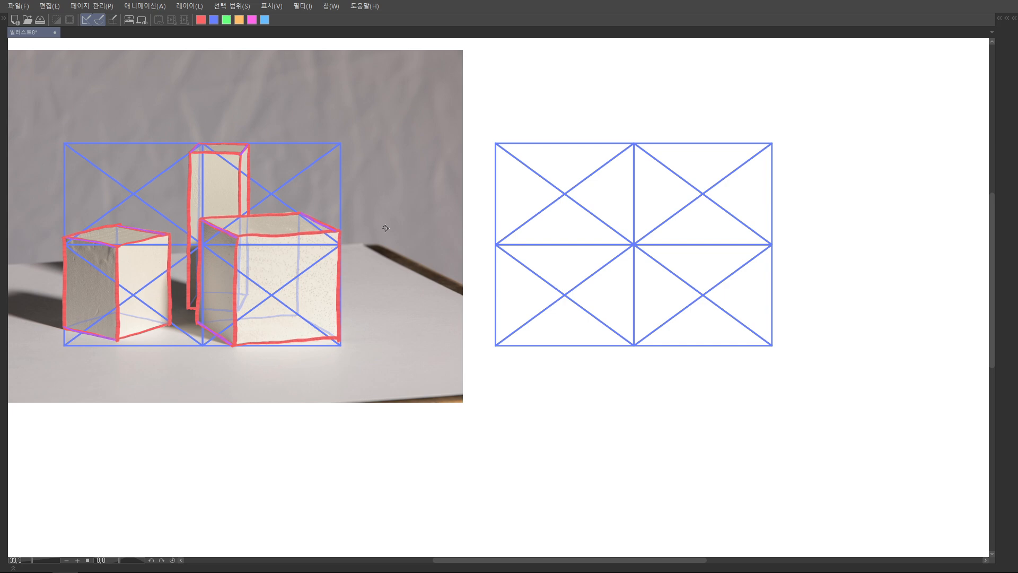
left_click_drag(276, 427, 299, 178)
mouse_move(298, 280)
left_mouse_down()
mouse_move(330, 298)
mouse_move(295, 282)
left_mouse_up()
scroll(338, 256, "up", 3)
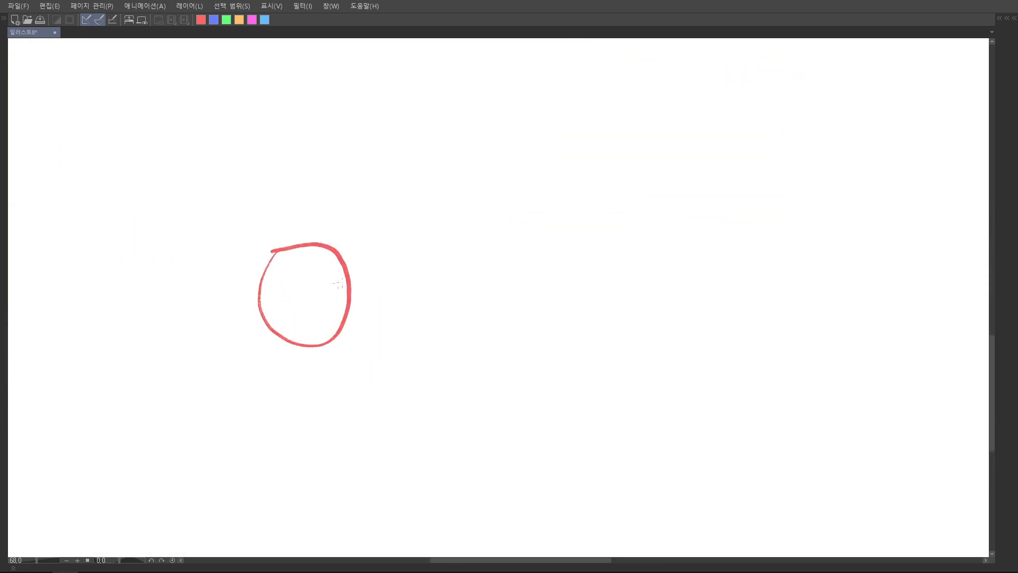
mouse_move(384, 148)
left_mouse_down()
mouse_move(411, 176)
mouse_move(381, 181)
left_mouse_up()
key("ctrl+z")
key("ctrl+z")
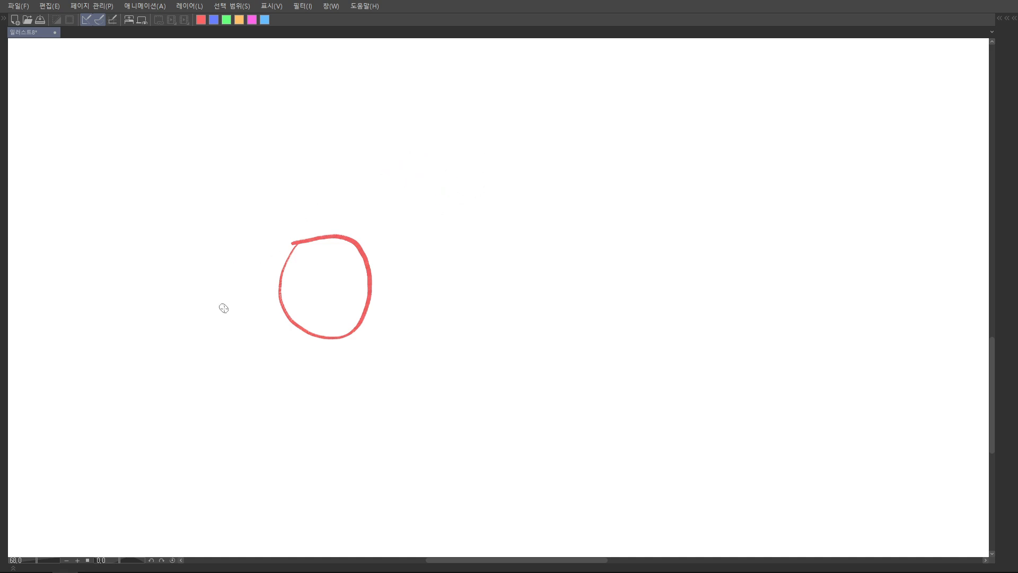
mouse_move(215, 298)
left_mouse_down()
mouse_move(244, 320)
mouse_move(213, 297)
left_mouse_up()
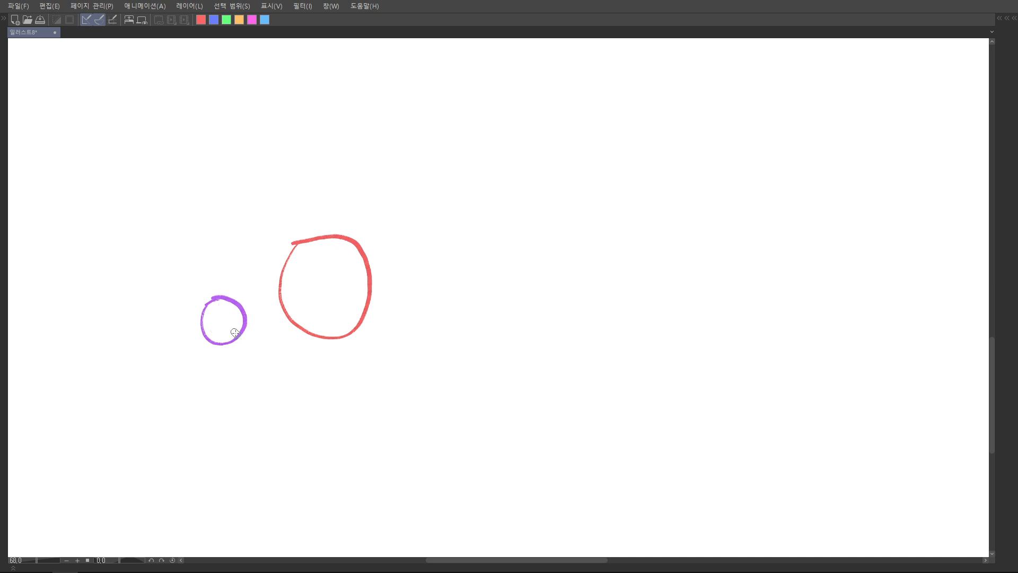
key("ctrl+z")
key("ctrl+z")
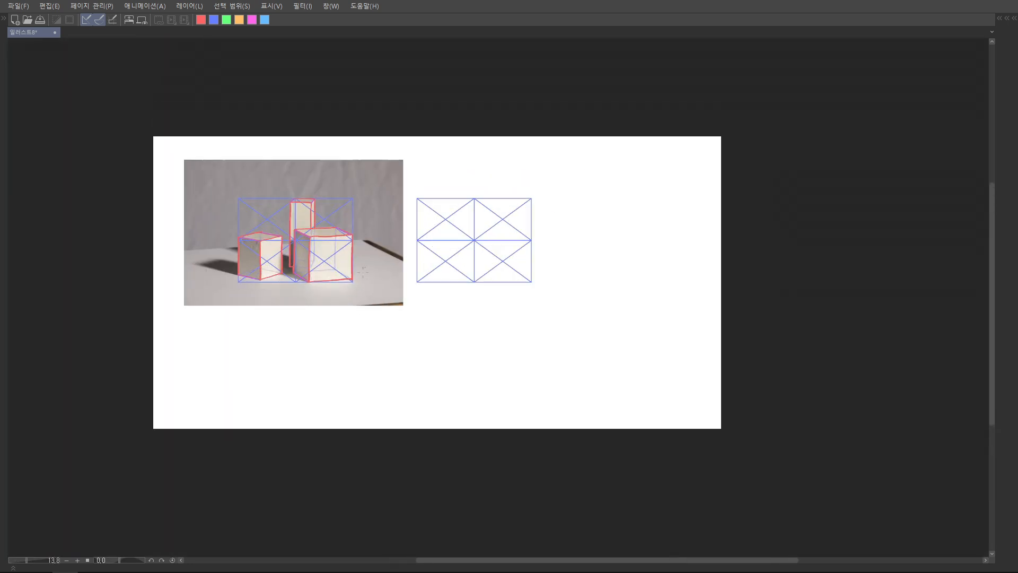
scroll(364, 272, "up", 5)
mouse_move(342, 163)
left_mouse_down()
mouse_move(345, 202)
mouse_move(403, 120)
left_mouse_up()
key("ctrl+z")
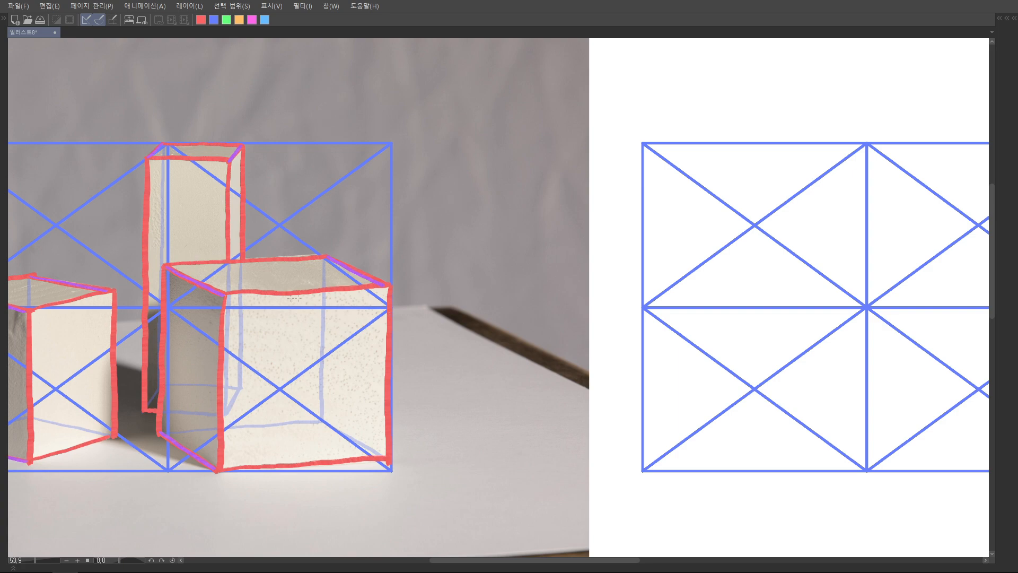
scroll(419, 264, "down", 2)
key("Tab")
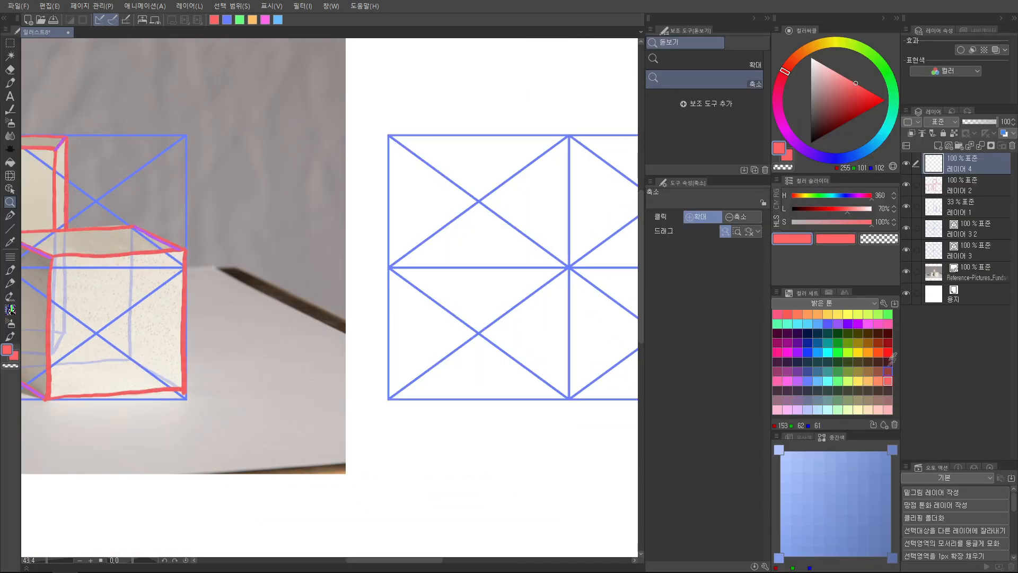
key("Tab")
left_click_drag(270, 237, 339, 176)
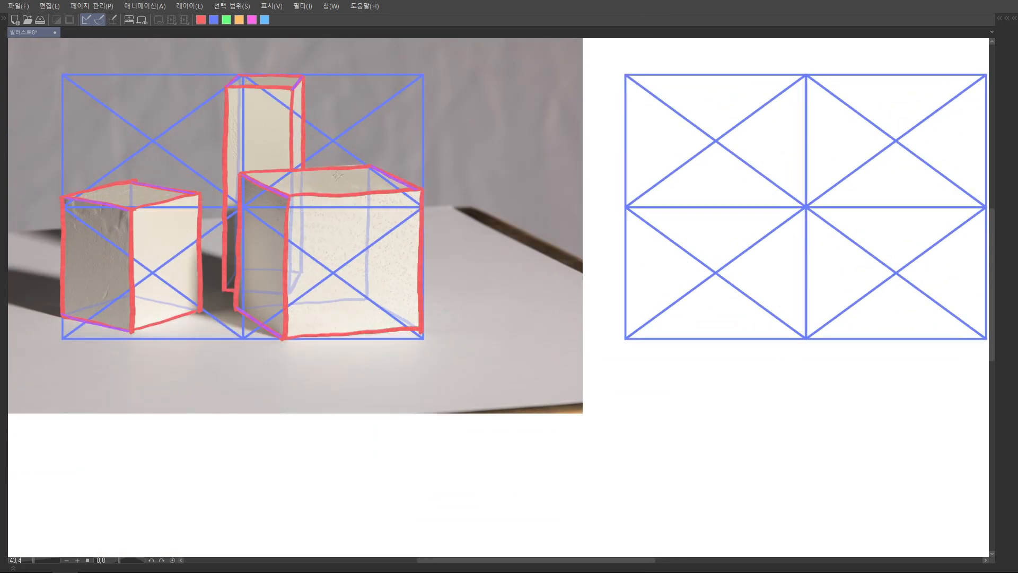
Circle the right block's two lower front corners and upper-right front corner in red on the photo
left_click_drag(309, 306, 309, 260)
scroll(304, 294, "up", 8)
mouse_move(253, 276)
left_mouse_down()
mouse_move(243, 304)
mouse_move(271, 278)
mouse_move(265, 257)
left_mouse_up()
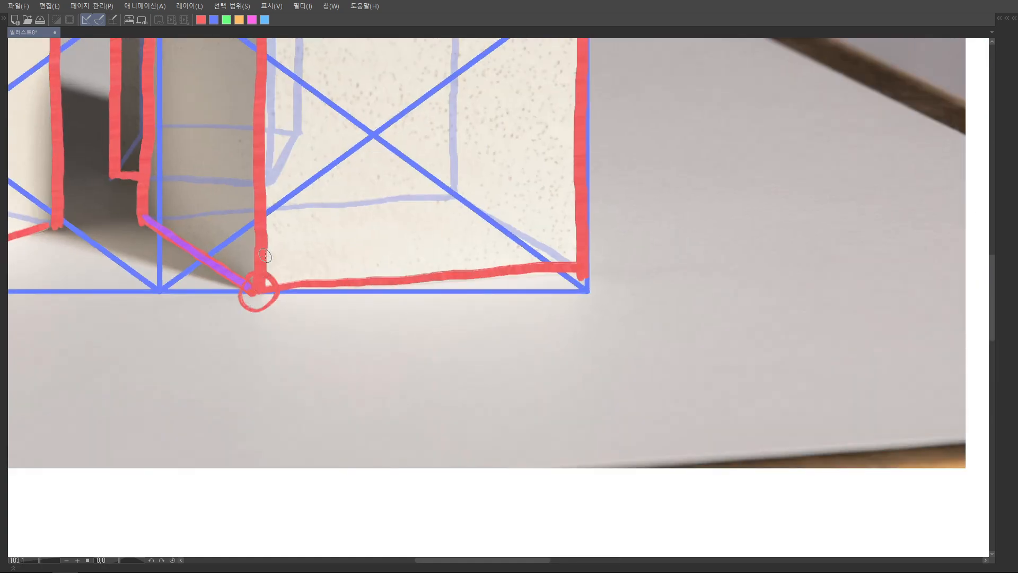
scroll(566, 214, "down", 3)
mouse_move(540, 261)
left_mouse_down()
mouse_move(559, 278)
mouse_move(549, 257)
left_mouse_up()
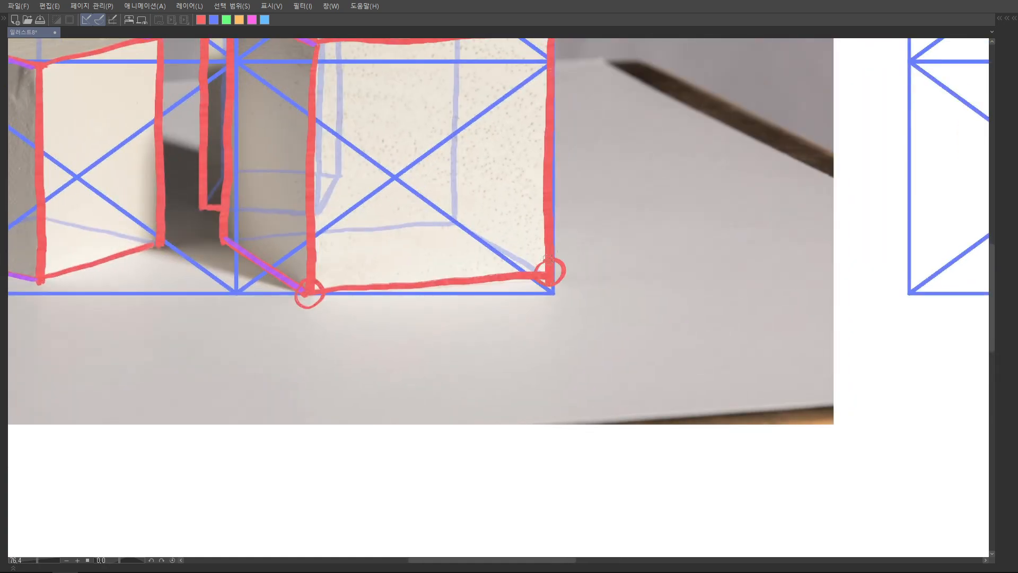
left_click_drag(572, 81, 526, 185)
scroll(526, 188, "down", 6)
left_click_drag(438, 295, 340, 265)
Draw red guide lines with arrows below the photo's right block to locate its front bottom corner between grid centre and cell midpoint
scroll(326, 268, "up", 5)
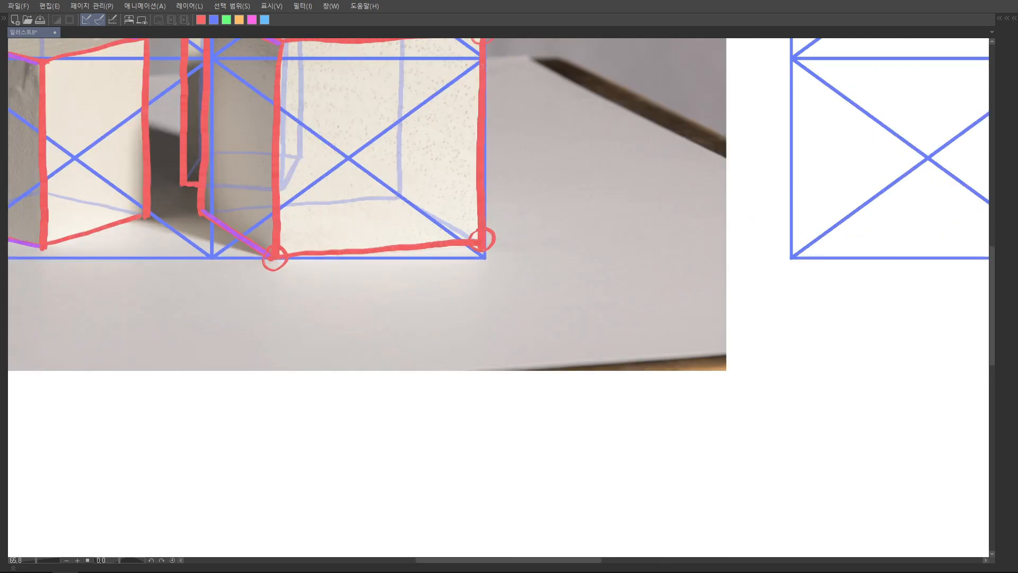
left_click_drag(347, 160, 345, 306)
left_click_drag(348, 160, 345, 307)
left_click_drag(210, 246, 210, 305)
key("ctrl+z")
mouse_move(212, 248)
left_mouse_down()
mouse_move(228, 302)
mouse_move(224, 291)
mouse_move(332, 304)
left_mouse_up()
mouse_move(281, 263)
left_mouse_down()
mouse_move(282, 319)
mouse_move(276, 313)
left_mouse_up()
scroll(304, 278, "down", 4)
left_click_drag(305, 278, 198, 270)
left_click_drag(797, 252, 770, 262)
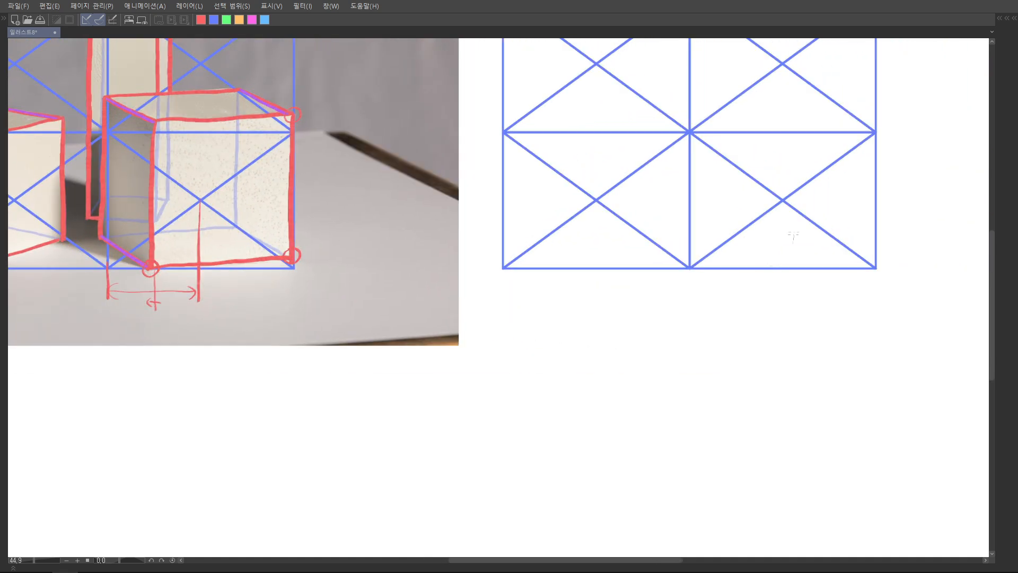
Mark the matching red division lines below the copied grid and a dot for the block's front bottom corner
left_click_drag(784, 202, 783, 306)
left_click_drag(691, 269, 692, 305)
left_click_drag(737, 269, 737, 309)
left_click_drag(732, 269, 731, 291)
Draw the front face's bottom edge and right vertical edge in red on the copied grid
scroll(795, 260, "up", 3)
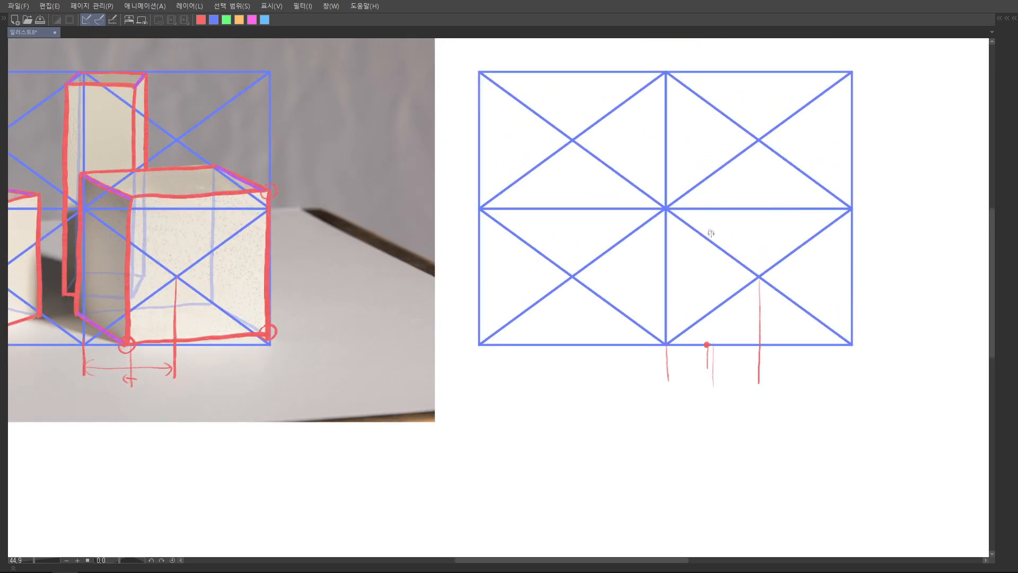
scroll(801, 277, "down", 3)
mouse_move(698, 261)
left_mouse_down()
mouse_move(843, 247)
mouse_move(698, 260)
left_mouse_up()
scroll(850, 269, "up", 1)
scroll(850, 269, "up", 2)
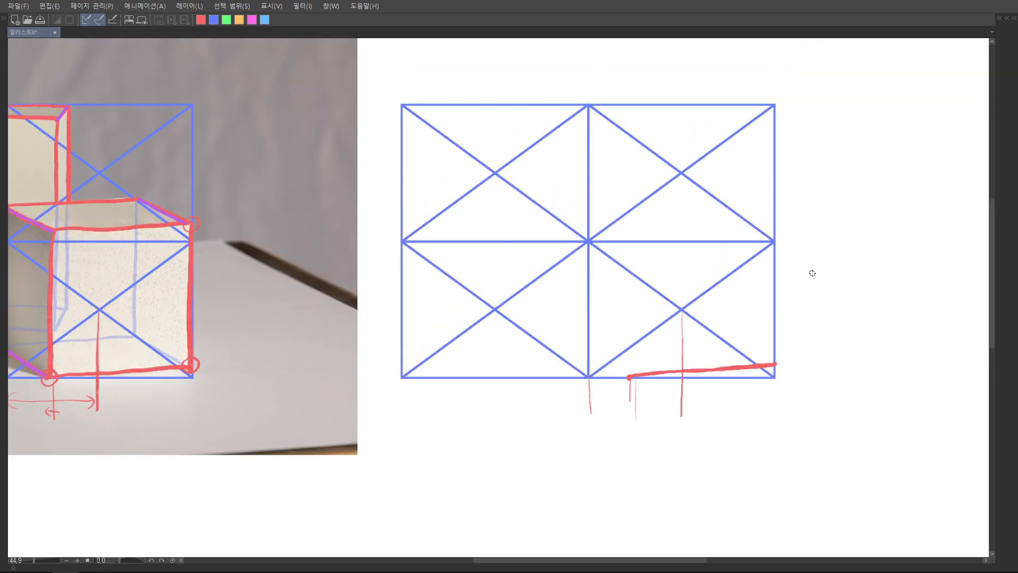
left_click_drag(786, 371, 787, 232)
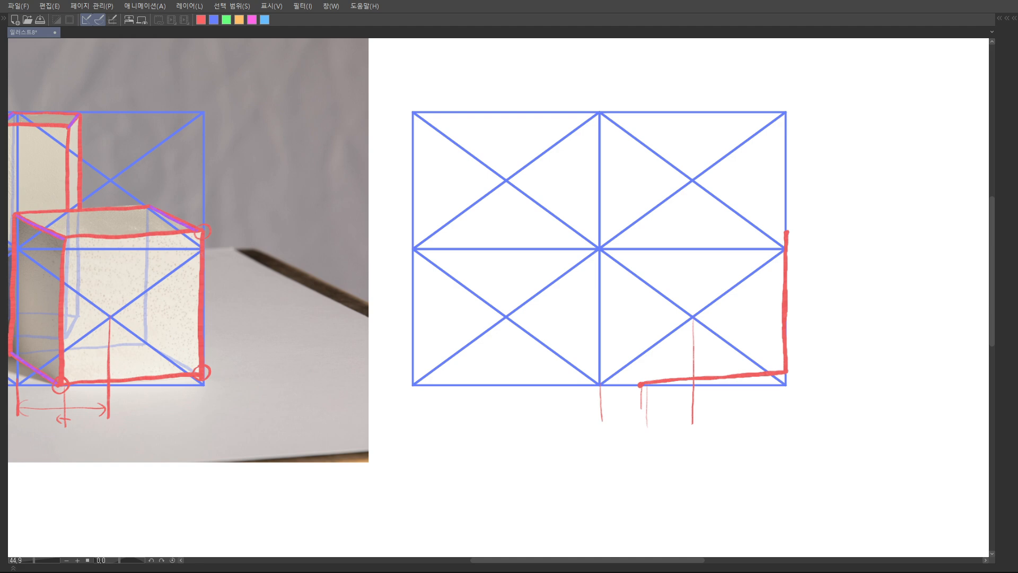
Set the drawing colours to light red as the main colour and light blue as the secondary colour
key("Tab")
left_click(779, 149)
left_click(889, 380)
left_click(788, 157)
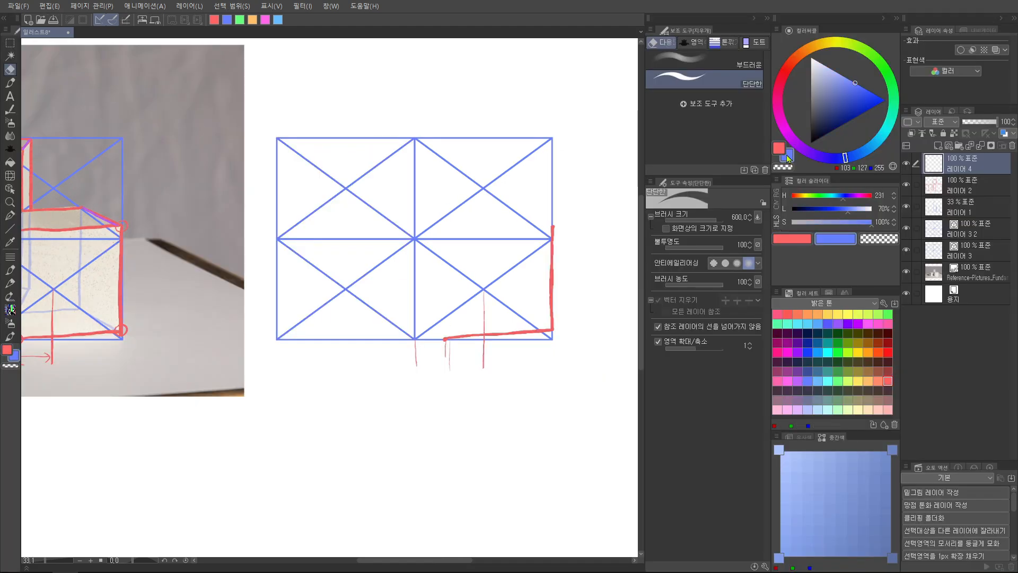
key("Tab")
scroll(631, 265, "down", 1)
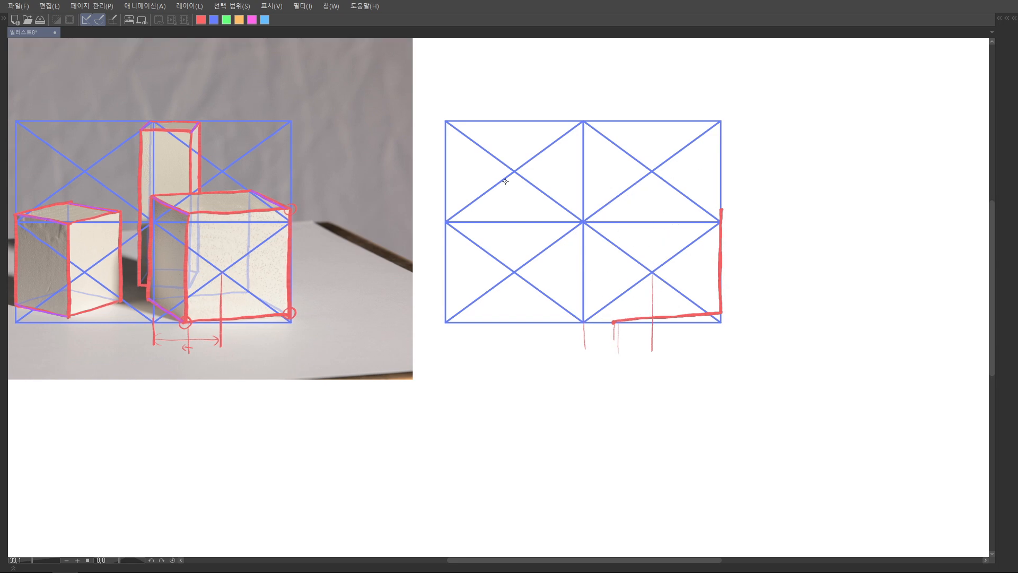
left_click_drag(694, 256, 738, 264)
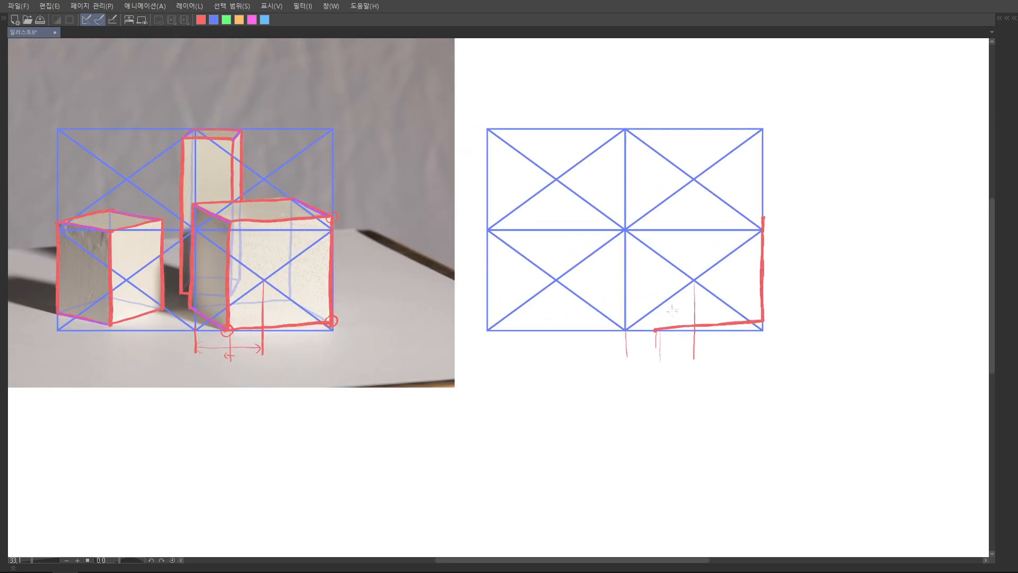
Draw the front face's left vertical edge in red, upward from the dot marked on the copied grid's bottom line
scroll(681, 316, "up", 3)
left_click_drag(643, 334, 648, 333)
key("ctrl+z")
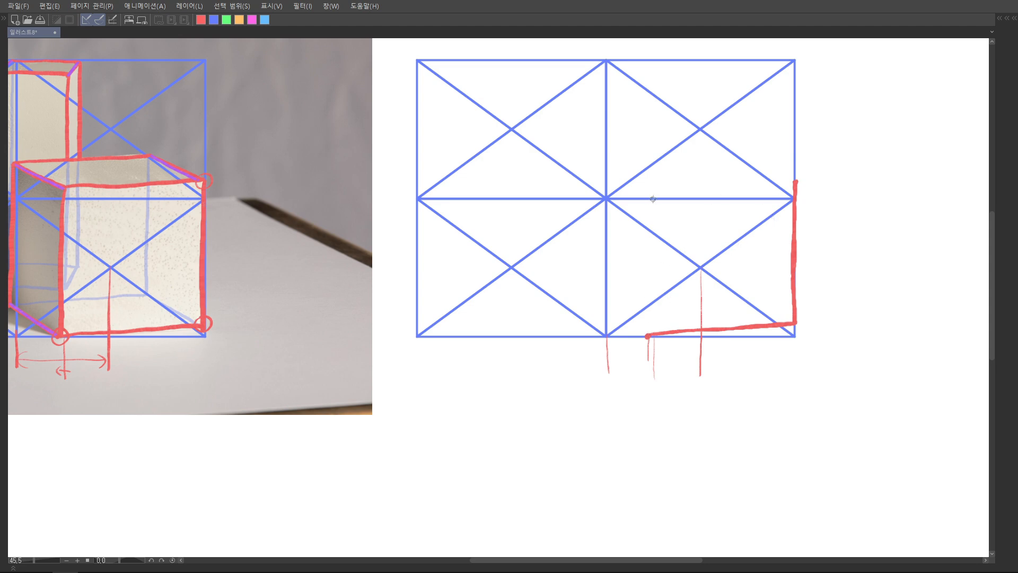
mouse_move(649, 191)
left_mouse_down()
mouse_move(648, 336)
mouse_move(660, 340)
left_mouse_up()
left_click_drag(659, 212, 657, 214)
Draw the front face's slanted top edge in red, joining its left and right vertical edges
left_click_drag(806, 198, 804, 200)
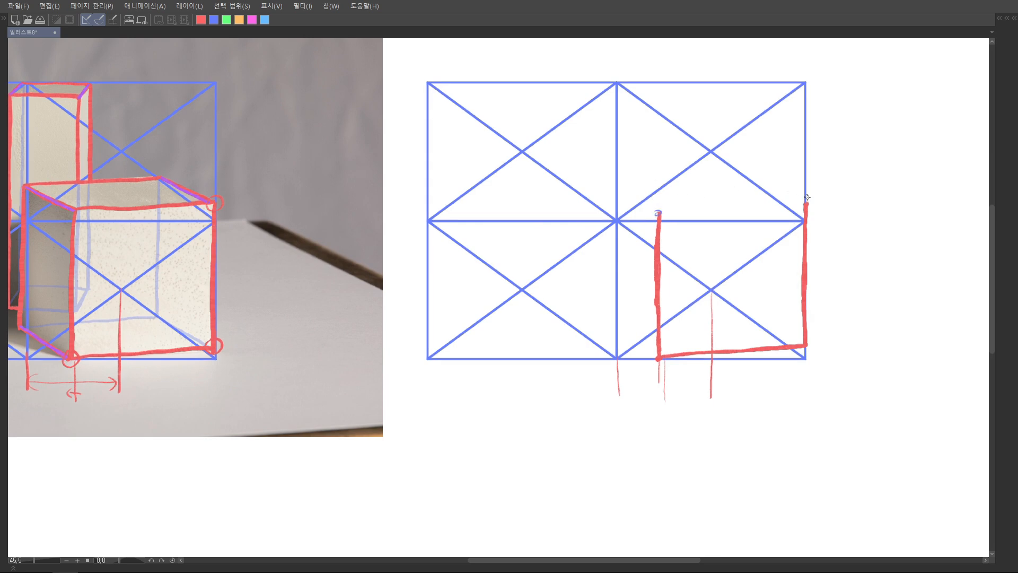
key("ctrl+z")
key("ctrl+z")
left_click_drag(659, 214, 806, 199)
key("ctrl+z")
left_click_drag(659, 213, 805, 200)
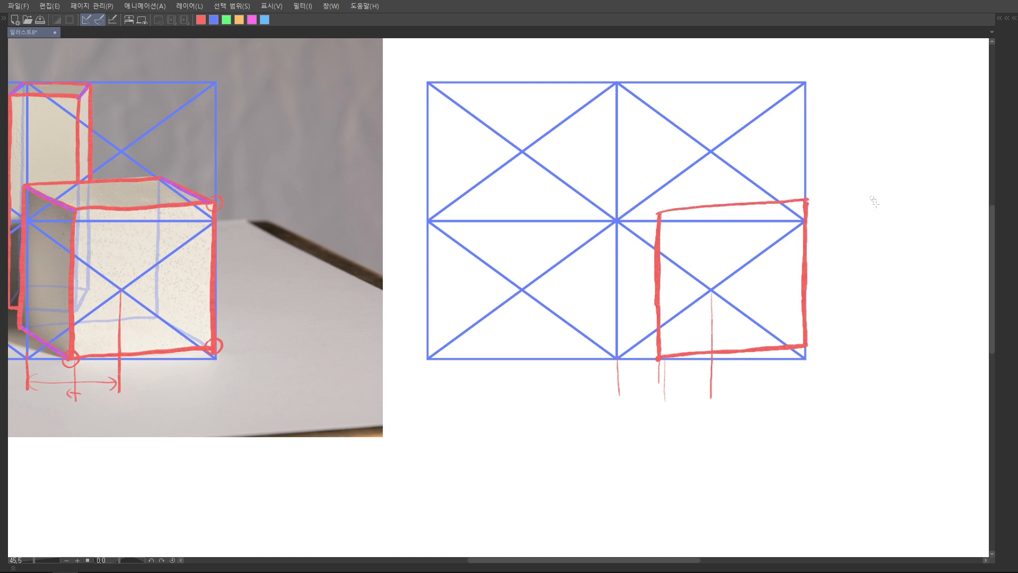
Circle the front face's top and bottom edges in blue and link the circles with two parallel lines
scroll(827, 246, "down", 3)
scroll(826, 233, "up", 2)
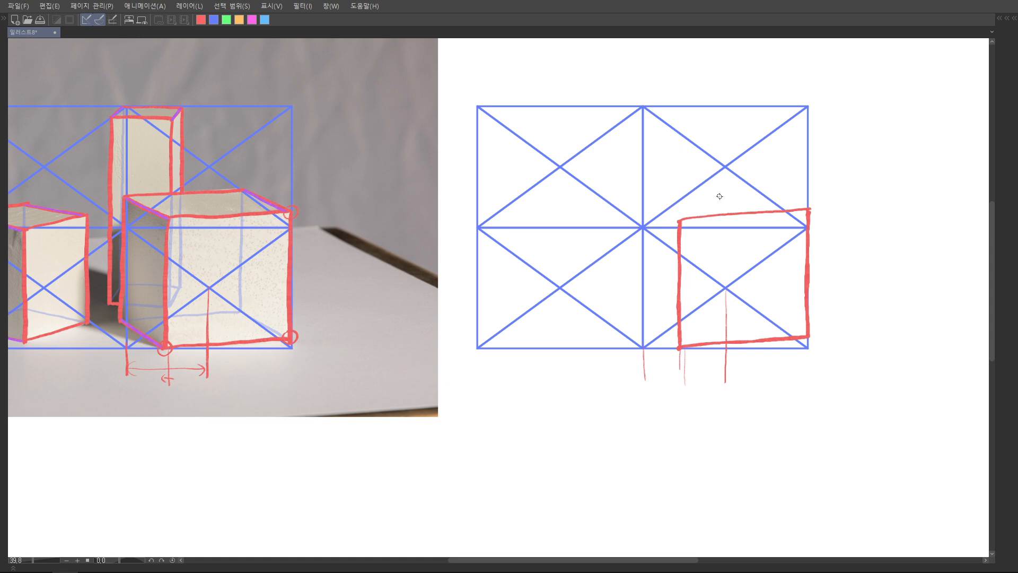
left_click_drag(742, 288, 681, 305)
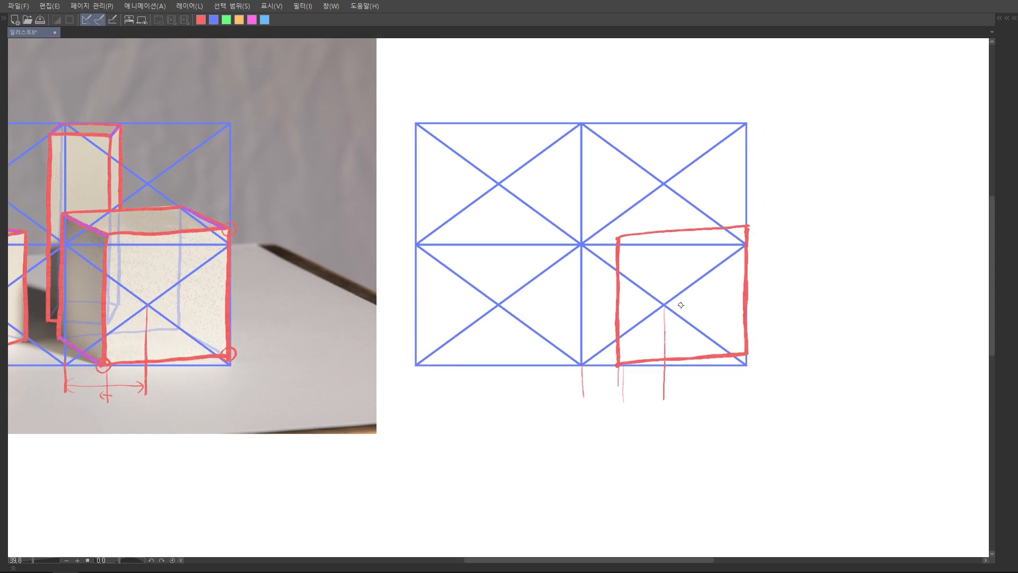
mouse_move(719, 249)
left_mouse_down()
mouse_move(698, 272)
mouse_move(729, 265)
left_mouse_up()
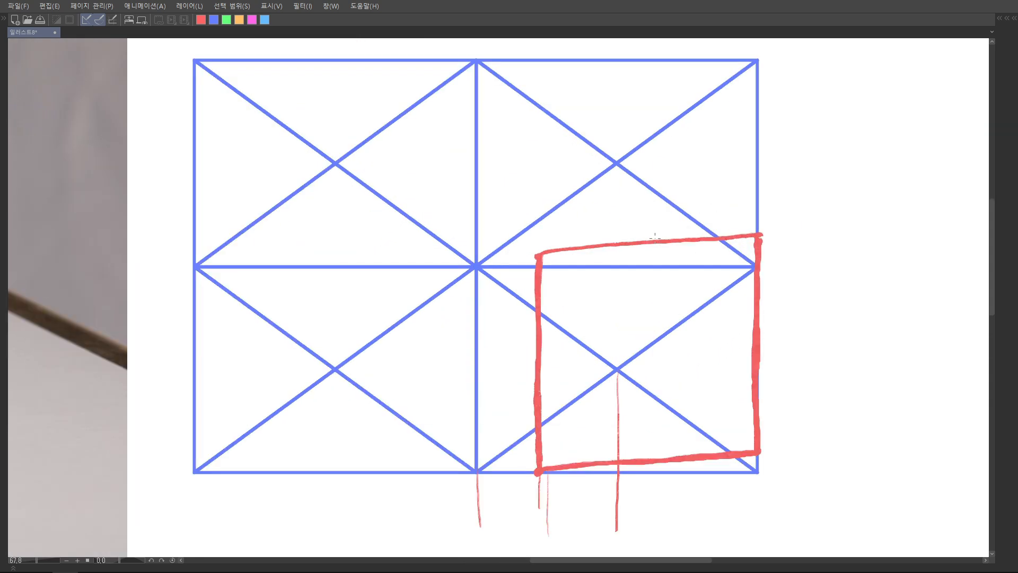
mouse_move(549, 251)
left_mouse_down()
mouse_move(688, 228)
mouse_move(632, 244)
mouse_move(640, 228)
left_mouse_up()
key("ctrl+z")
left_click_drag(647, 433, 641, 430)
mouse_move(663, 268)
left_mouse_down()
mouse_move(648, 432)
mouse_move(660, 419)
left_mouse_up()
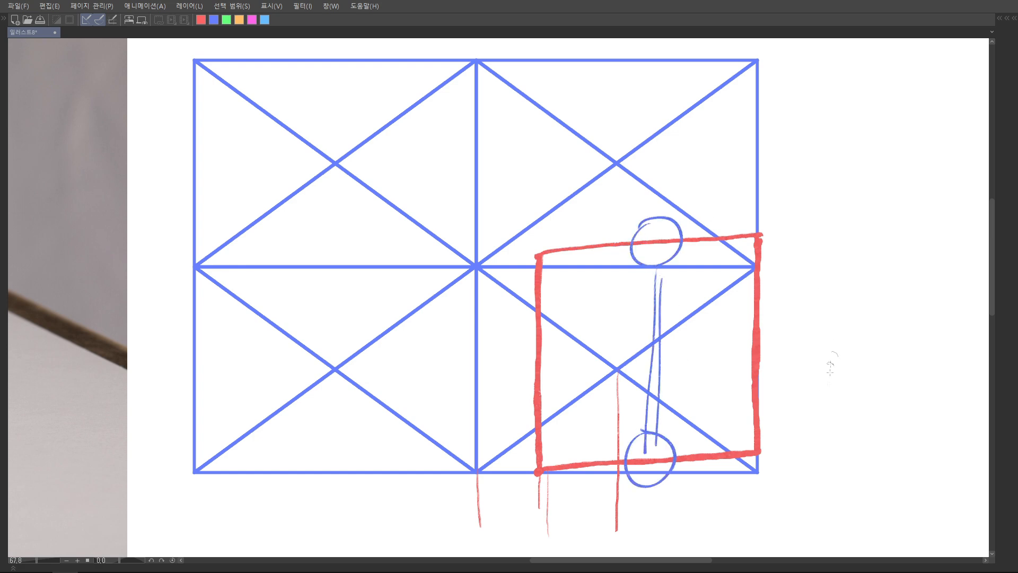
left_click_drag(829, 359, 812, 392)
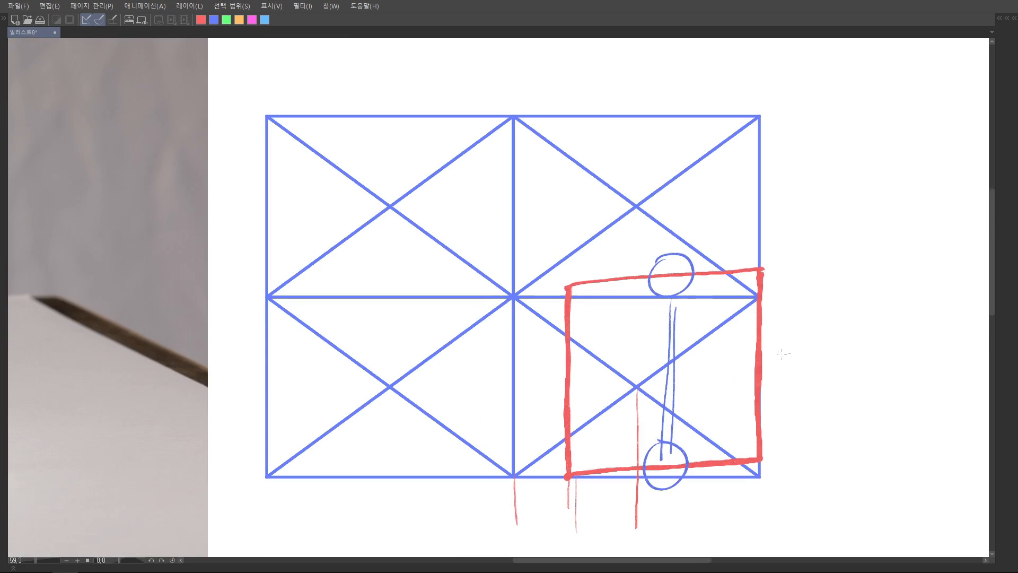
key("Tab")
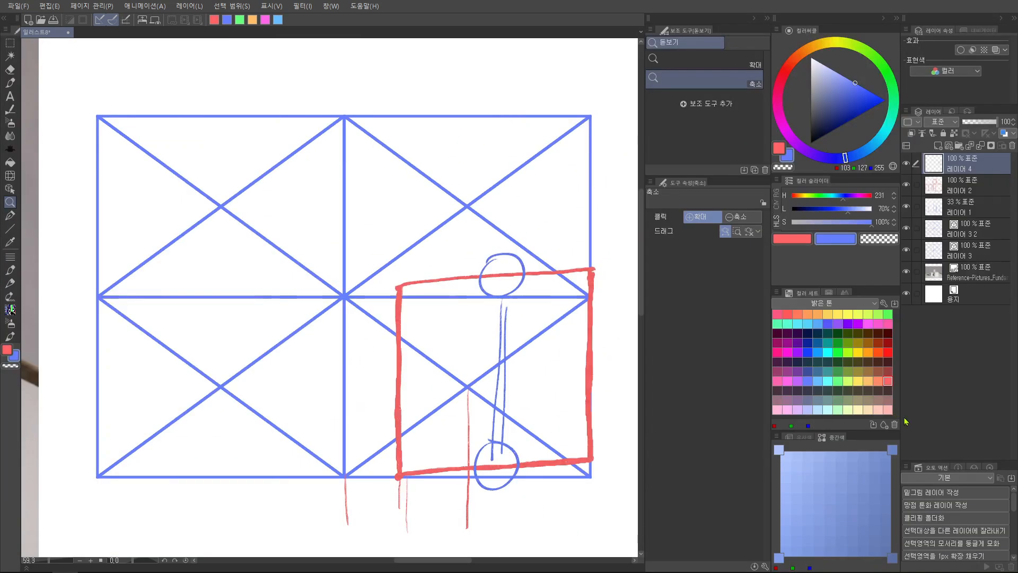
Replace the blue marks with green circles and linking lines between the front face's left and right edges, and undo them too
left_click(838, 381)
key("ctrl+z")
key("ctrl+z")
key("ctrl+z")
key("ctrl+z")
key("p")
mouse_move(381, 366)
left_mouse_down()
mouse_move(430, 393)
mouse_move(382, 363)
left_mouse_up()
left_click_drag(578, 329, 593, 328)
left_click_drag(441, 375, 555, 357)
left_click_drag(436, 396, 554, 369)
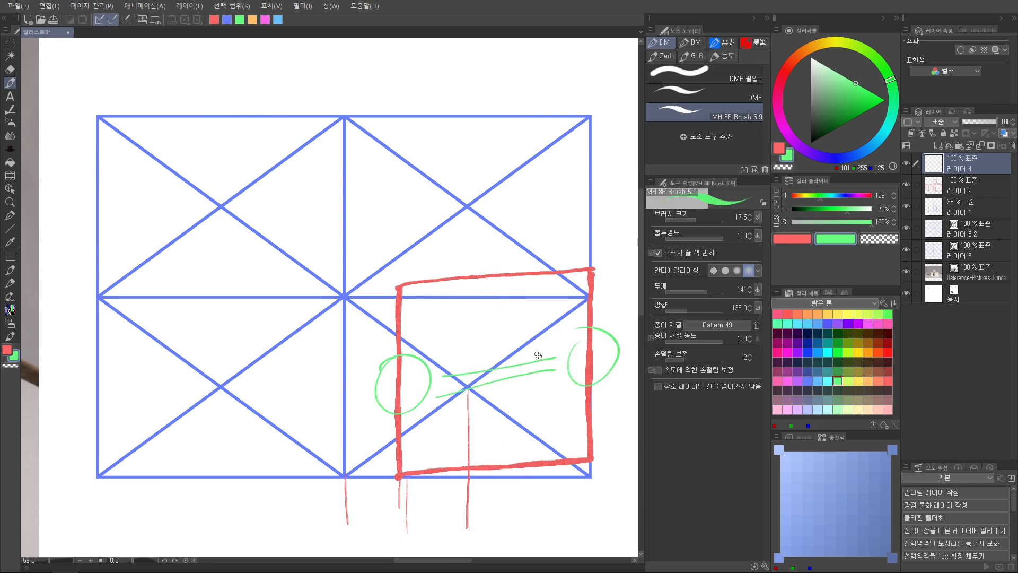
key("ctrl+z")
key("ctrl+z")
key("ctrl+z")
key("ctrl+z")
scroll(538, 359, "down", 3)
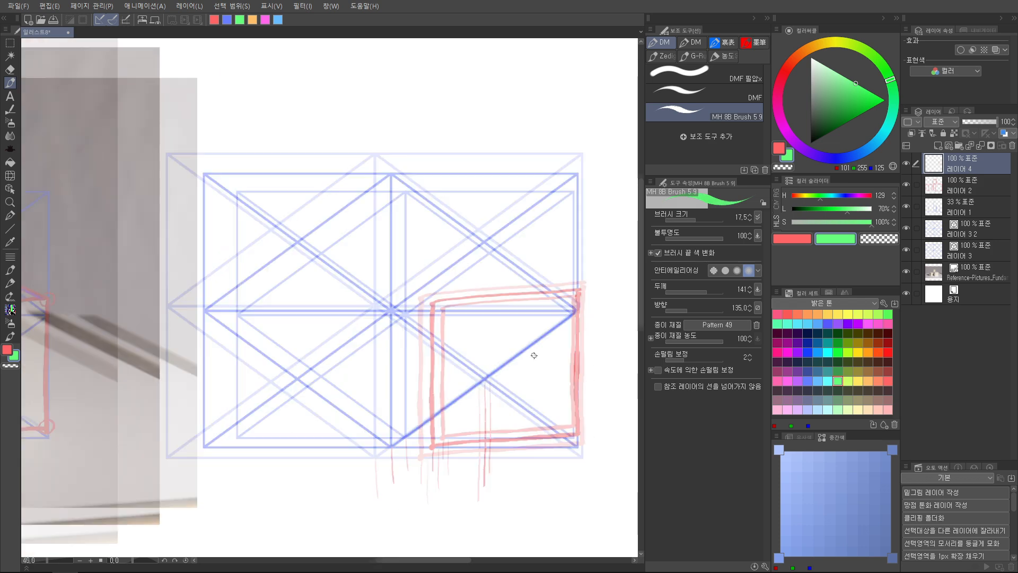
scroll(519, 342, "down", 4)
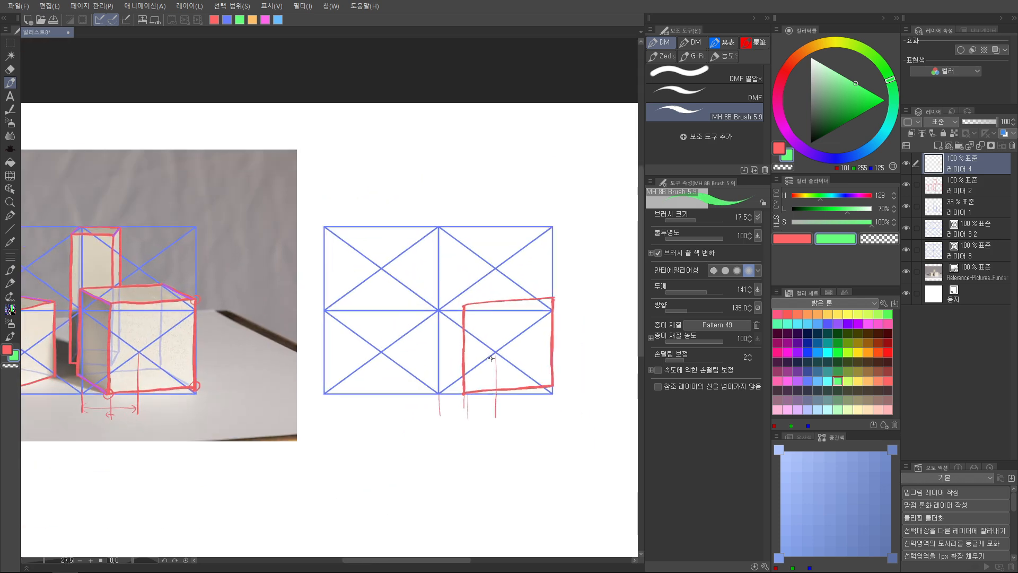
Change the secondary drawing colour back to light blue using the colour set
key("Tab")
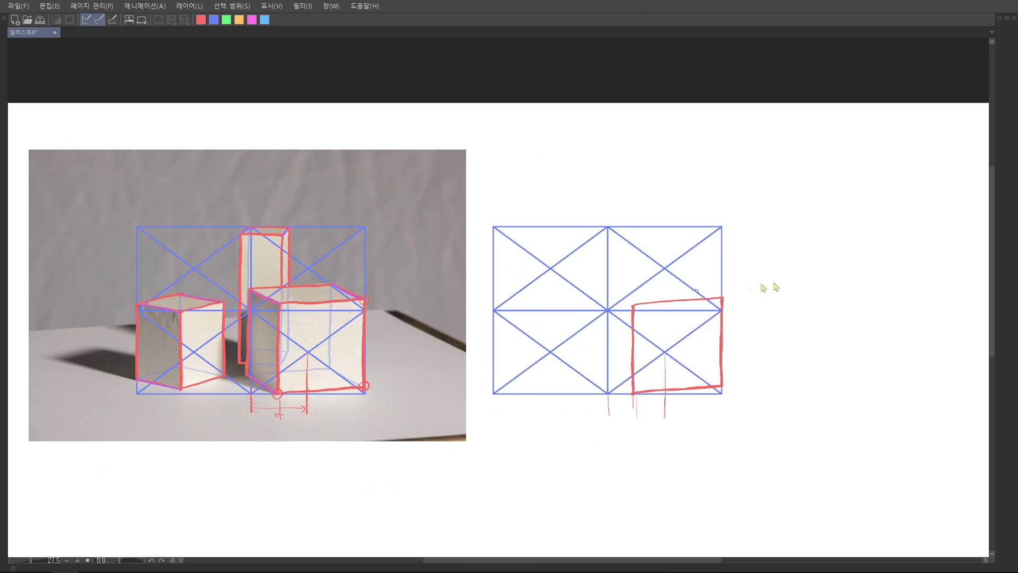
key("Tab")
key("x")
left_click(808, 381)
key("x")
key("x")
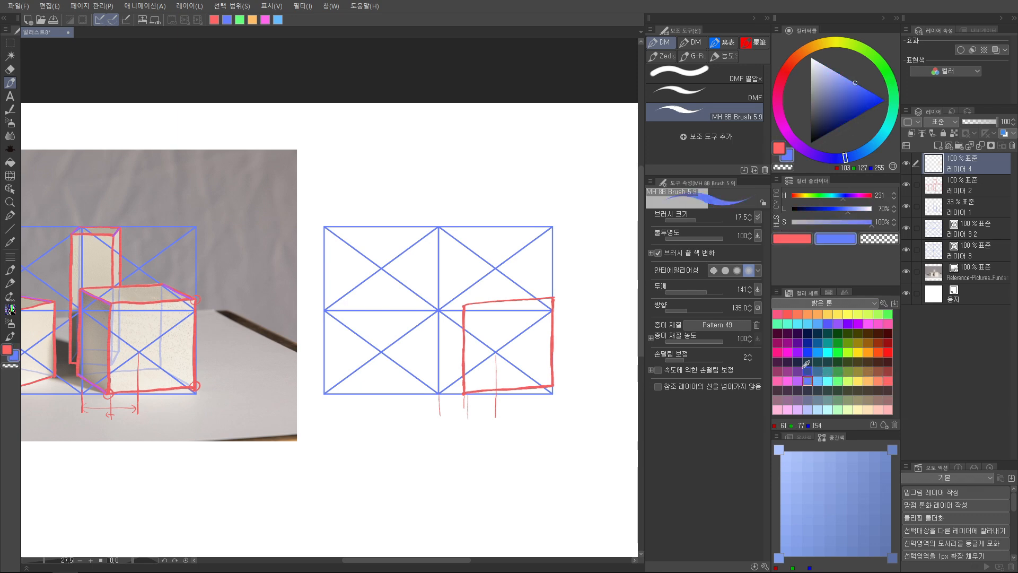
key("x")
key("Tab")
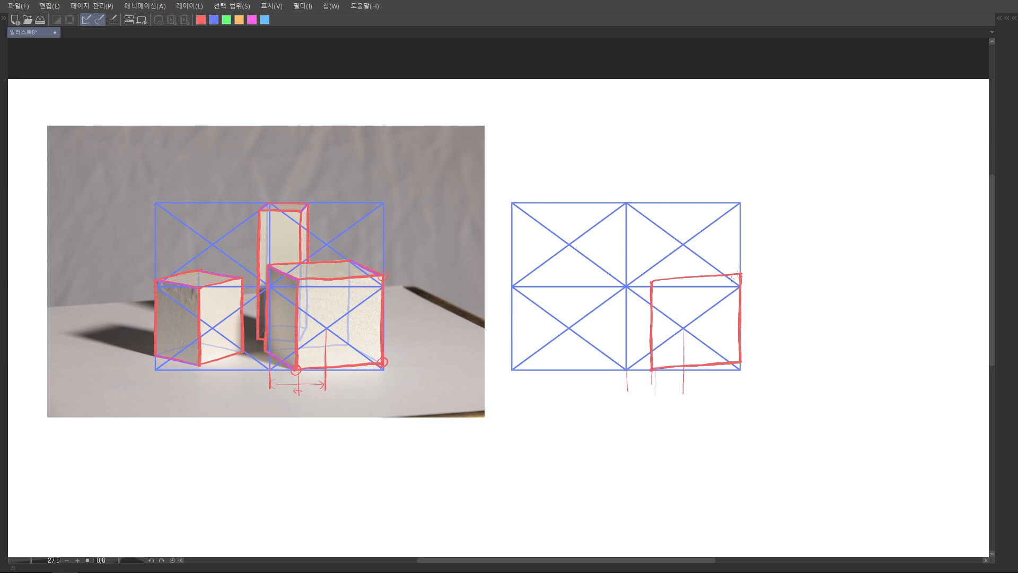
Circle both ends of the bottom edge of the right block's shaded side in blue on the photo
left_click_drag(681, 272, 559, 174)
left_click_drag(569, 220, 550, 220)
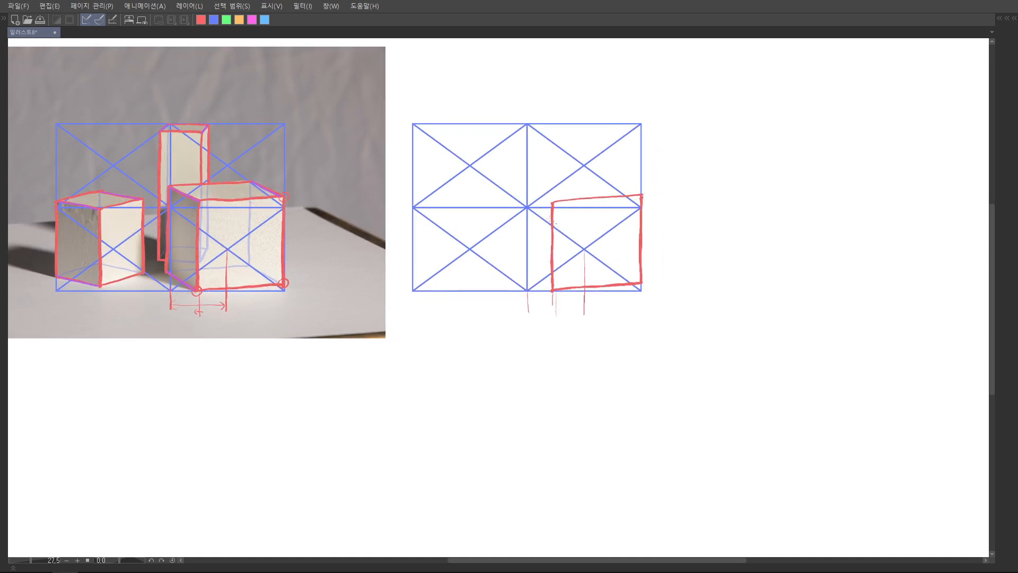
scroll(548, 273, "up", 2)
left_click_drag(548, 273, 749, 260)
scroll(250, 250, "up", 4)
left_click_drag(235, 260, 240, 261)
left_click_drag(307, 305, 274, 280)
key("ctrl+z")
left_click_drag(465, 322, 476, 302)
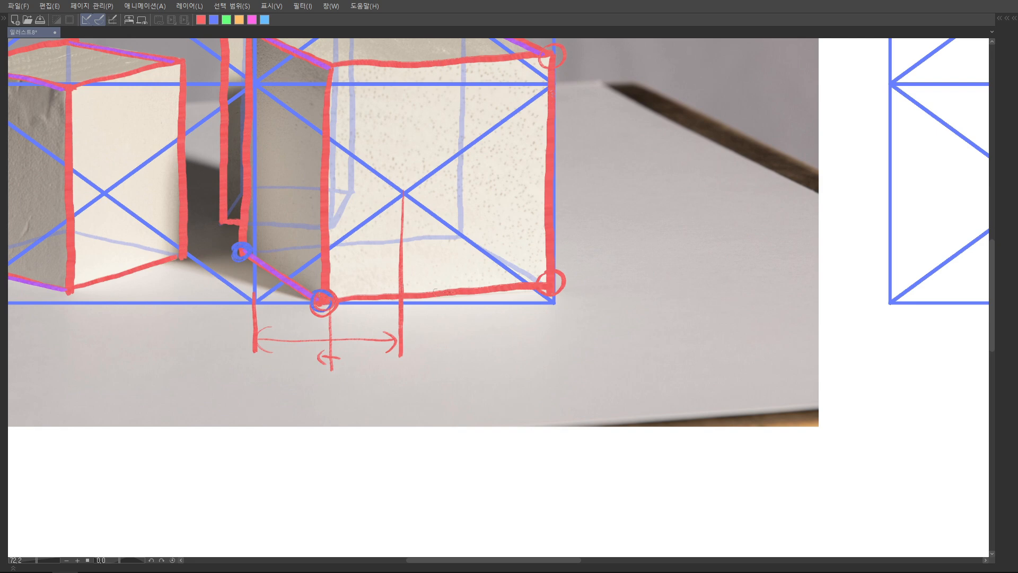
Point out the right block's two bottom edges with circles and red and blue arrows, and undo these marks
left_click_drag(318, 393, 289, 308)
mouse_move(280, 320)
left_mouse_down()
mouse_move(288, 296)
mouse_move(302, 311)
mouse_move(292, 261)
mouse_move(273, 293)
left_mouse_up()
left_click_drag(331, 396, 388, 319)
mouse_move(373, 322)
left_mouse_down()
mouse_move(390, 284)
mouse_move(395, 306)
mouse_move(525, 285)
left_mouse_up()
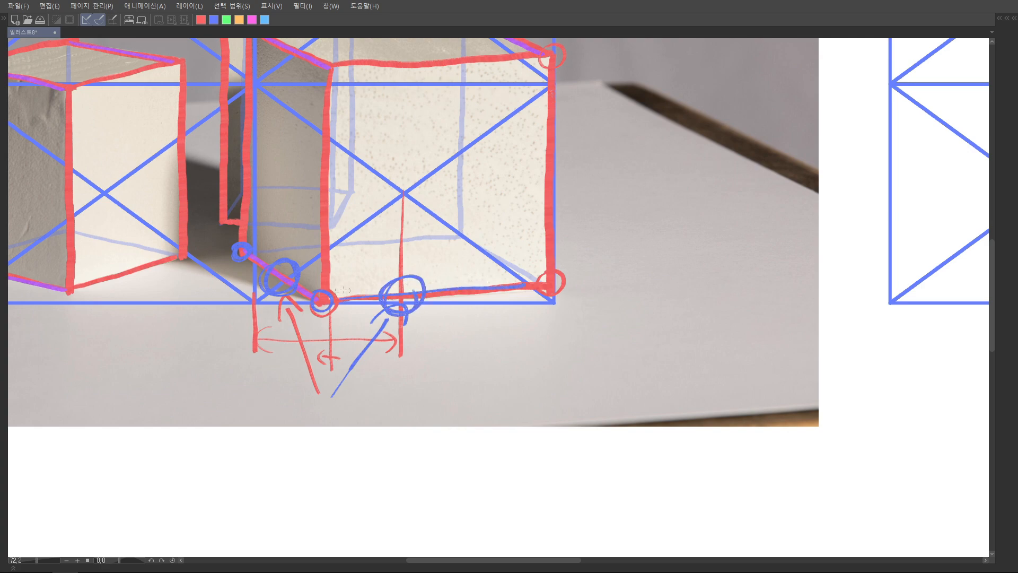
scroll(458, 199, "down", 3)
mouse_move(443, 204)
left_mouse_down()
mouse_move(414, 271)
mouse_move(473, 205)
left_mouse_up()
key("ctrl+z")
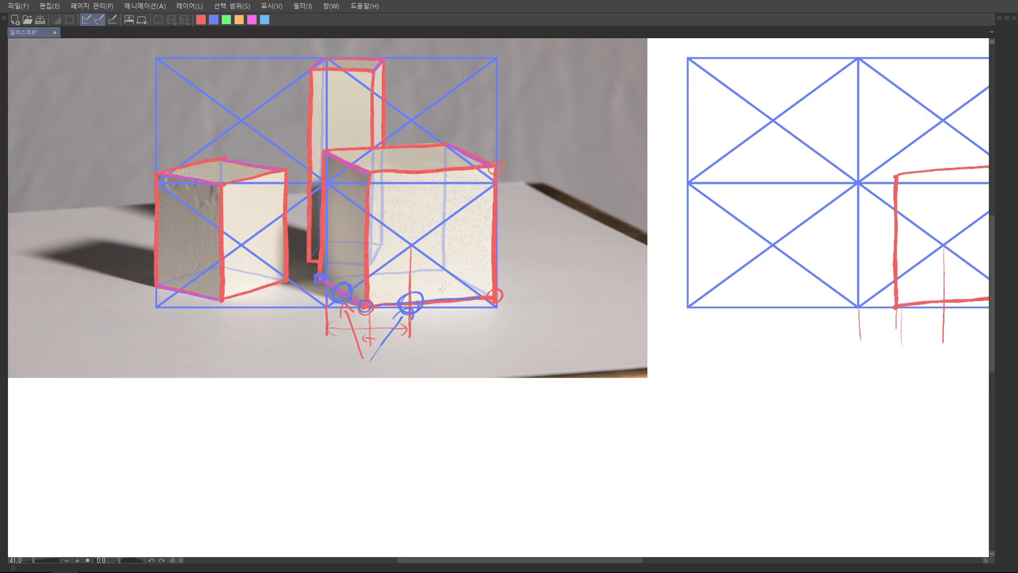
scroll(383, 323, "up", 5)
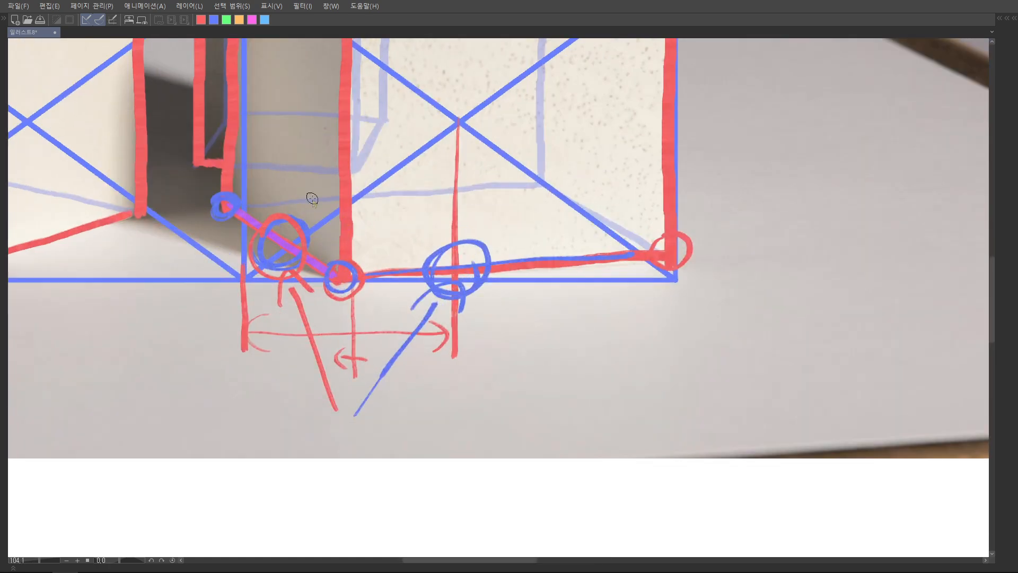
scroll(421, 316, "down", 2)
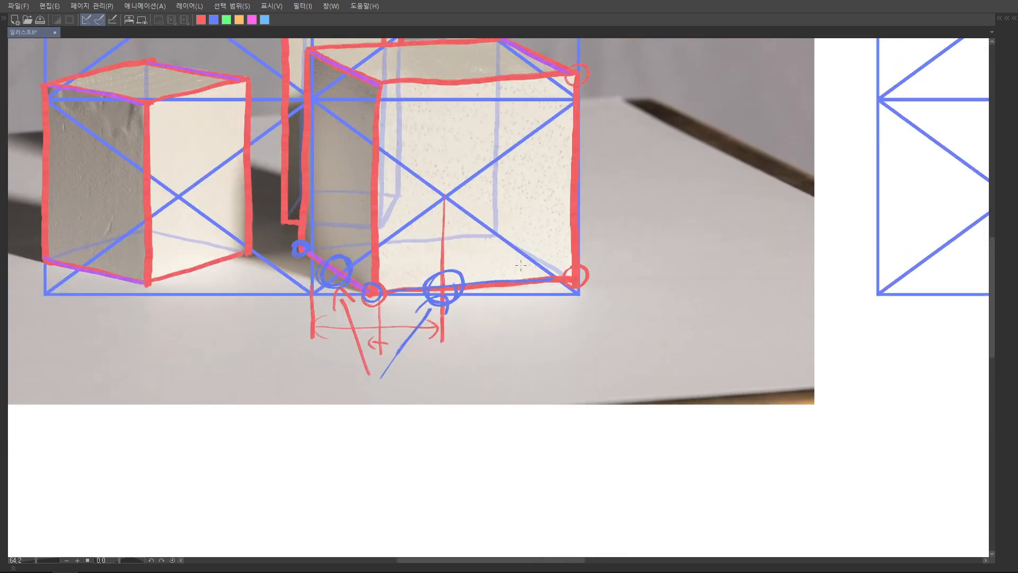
mouse_move(289, 424)
left_mouse_down()
mouse_move(242, 326)
mouse_move(244, 359)
mouse_move(267, 349)
left_mouse_up()
key("ctrl+z")
key("ctrl+z")
key("ctrl+z")
key("ctrl+z")
key("ctrl+z")
key("ctrl+z")
key("ctrl+z")
key("ctrl+z")
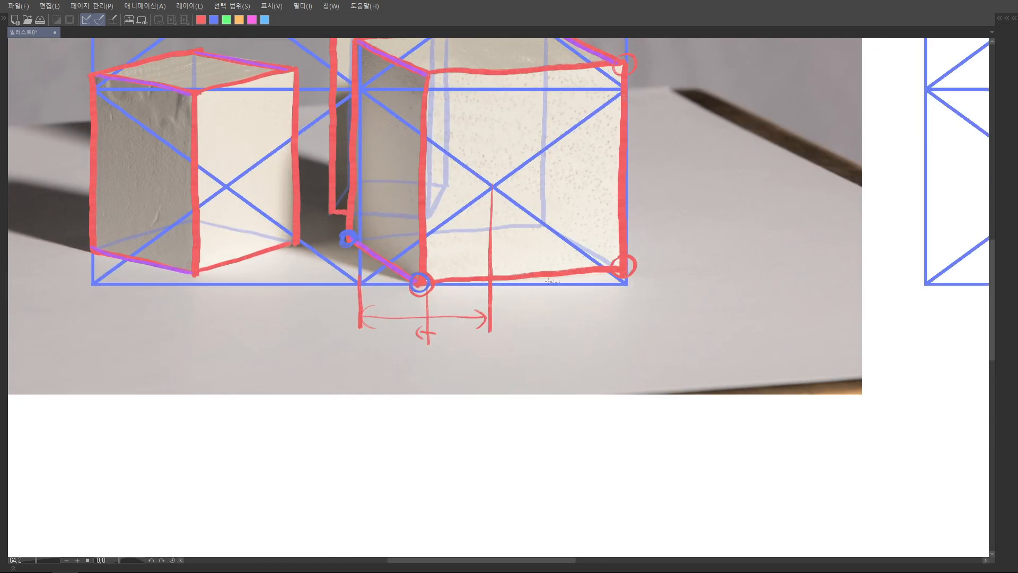
Mark the right block's two outer bottom corners on the photo with green circles and upward arrows from the grid's bottom line
left_click_drag(623, 262, 652, 273)
left_click_drag(346, 242, 348, 251)
left_click_drag(341, 258, 356, 257)
scroll(615, 227, "down", 4)
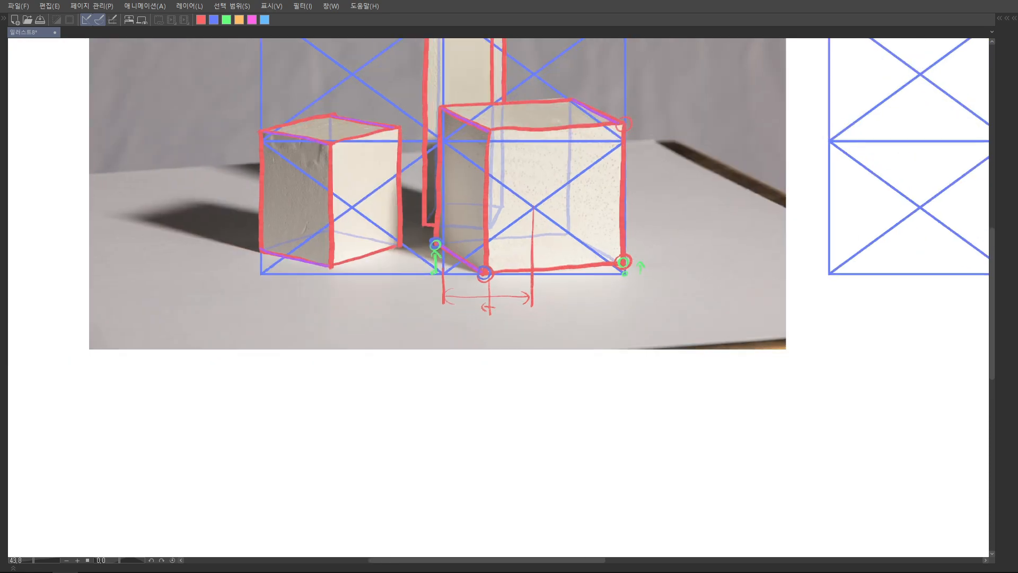
Mark the block's rear-left bottom corner on the copied grid and join it in red to the front bottom corner
left_click_drag(617, 233, 444, 252)
left_click_drag(746, 279, 579, 279)
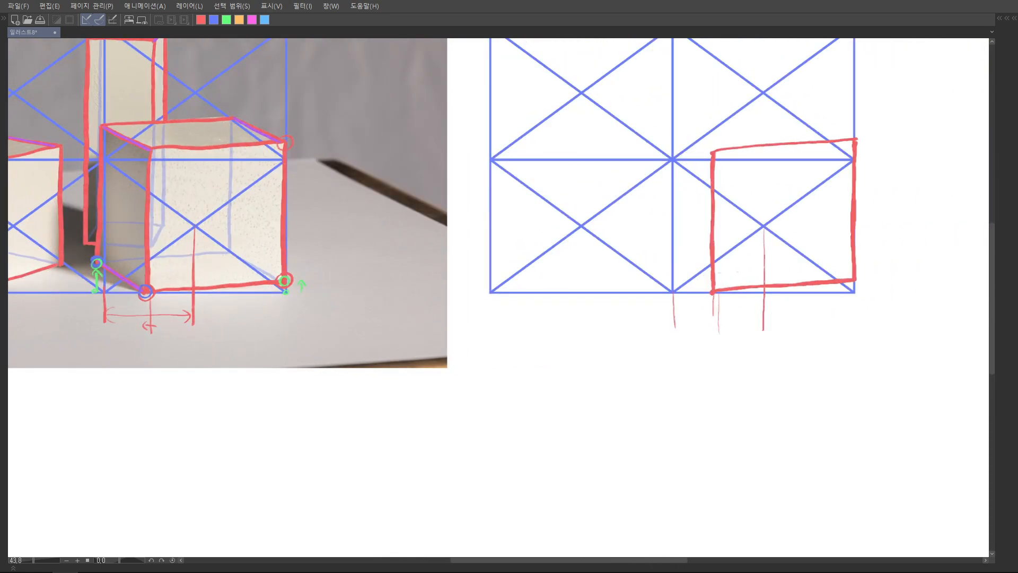
left_click(665, 262)
left_click_drag(666, 263, 712, 291)
Complete the block on the copied grid by drawing its outer-left vertical edge and the remaining top-face edges in red
left_click_drag(687, 124, 698, 173)
left_click_drag(676, 305, 679, 187)
left_click_drag(680, 234, 679, 313)
mouse_move(678, 176)
left_mouse_down()
mouse_move(732, 205)
mouse_move(678, 182)
left_mouse_up()
left_click_drag(819, 175, 866, 198)
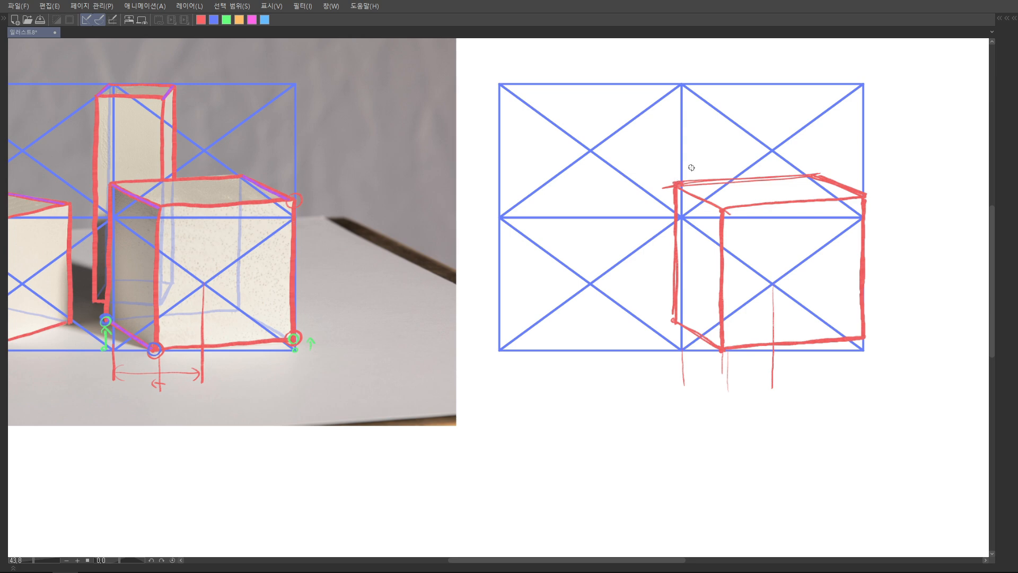
scroll(786, 123, "up", 2)
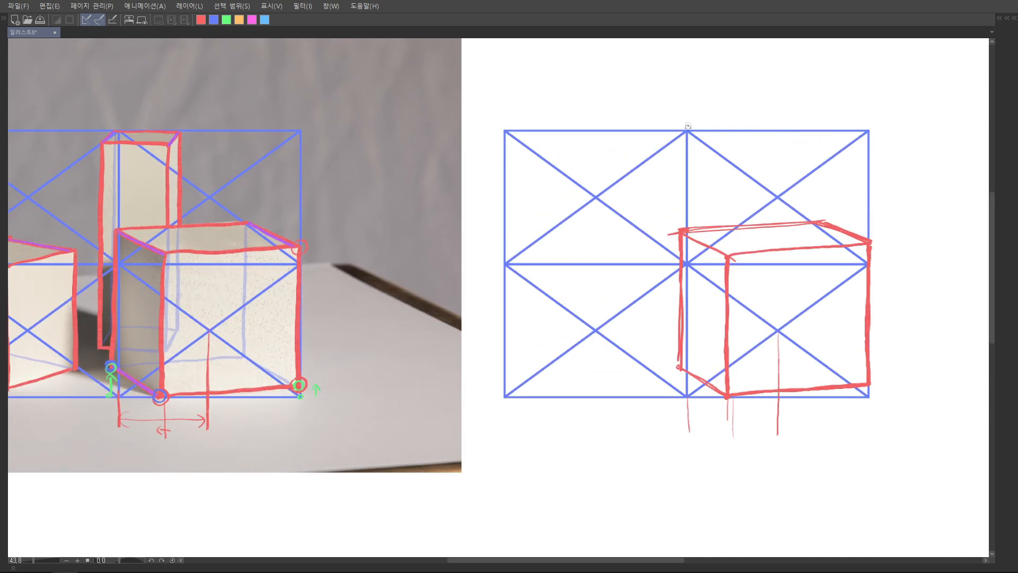
Draw the tall block's rear top edge and outer-right vertical edge in red on the copied grid, redoing the vertical until it fits
left_click_drag(672, 140, 737, 131)
left_click_drag(742, 131, 745, 224)
key("ctrl+z")
left_click_drag(742, 132, 747, 221)
key("ctrl+z")
left_click_drag(747, 132, 747, 224)
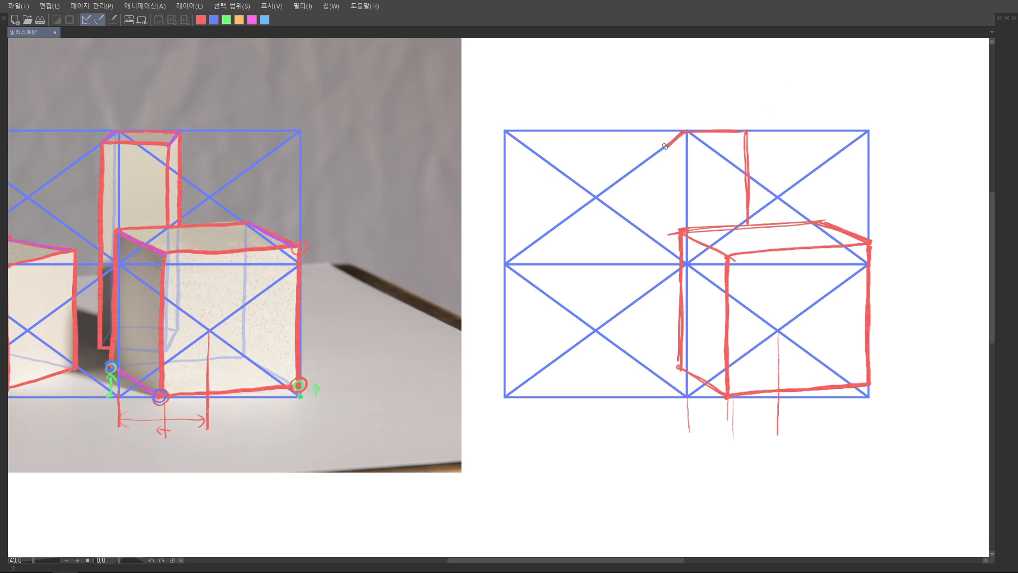
Draw the tall block's front top edge and its front-right and left vertical edges in red on the copied grid
left_click_drag(666, 145, 734, 141)
left_click_drag(733, 142, 733, 221)
left_click_drag(732, 143, 732, 210)
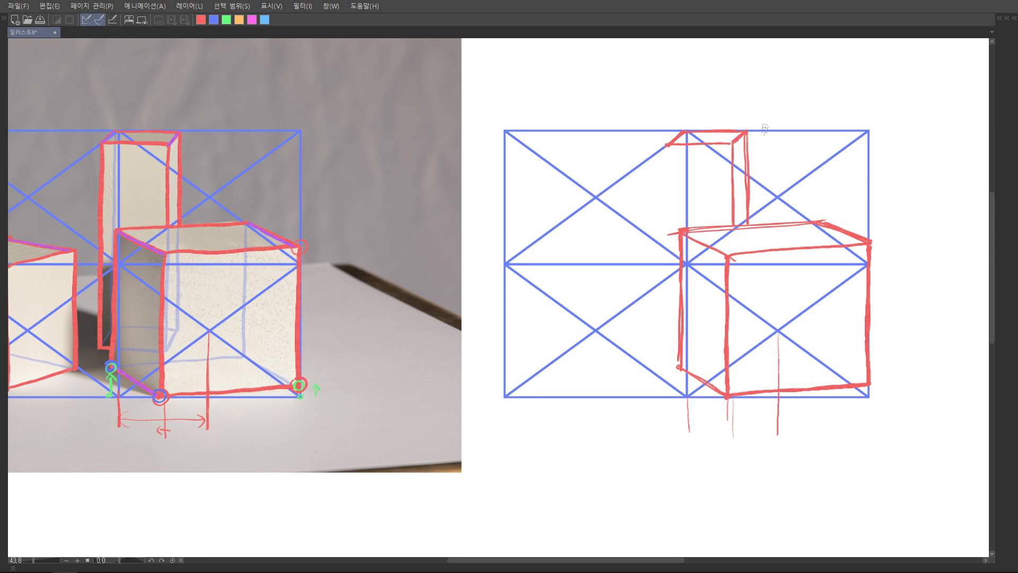
left_click_drag(733, 143, 736, 223)
mouse_move(746, 133)
left_mouse_down()
mouse_move(748, 224)
mouse_move(720, 218)
mouse_move(730, 192)
mouse_move(764, 191)
mouse_move(757, 178)
left_mouse_up()
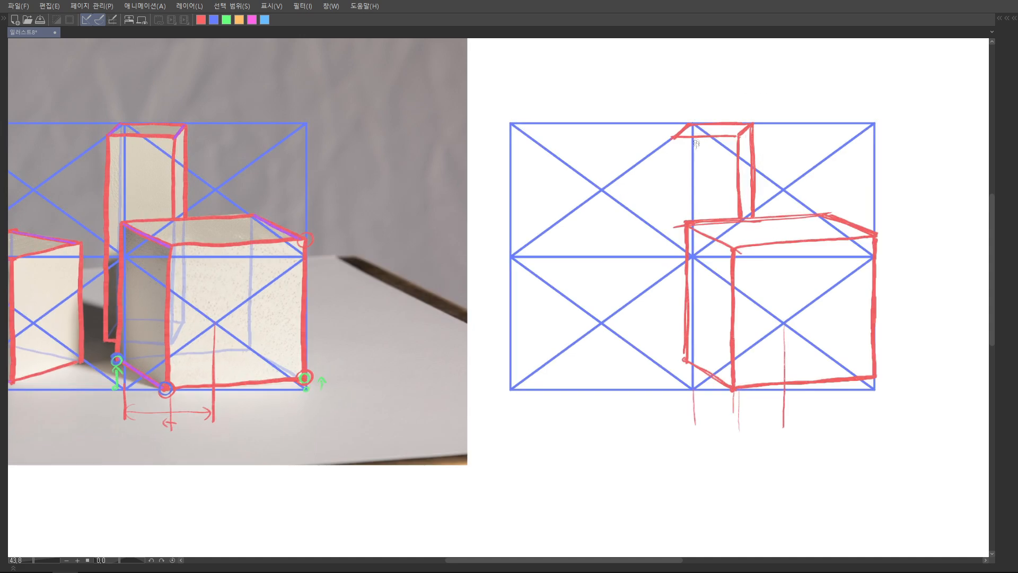
left_click_drag(674, 137, 674, 333)
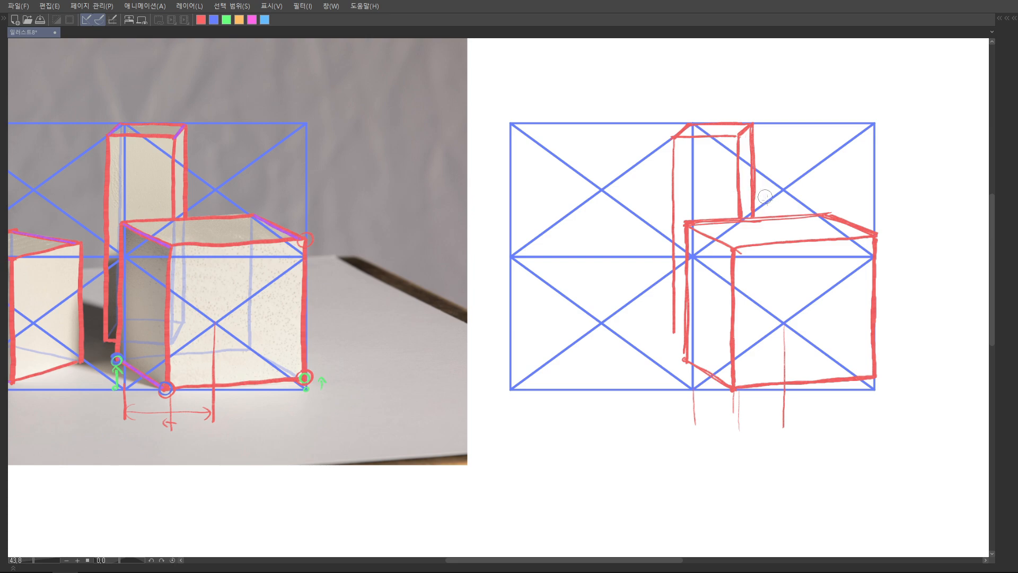
Close the tall block's short bottom edge on the copied grid and tidy the right block's top-face edges
left_click_drag(750, 129, 690, 132)
mouse_move(715, 268)
left_mouse_down()
mouse_move(827, 259)
mouse_move(788, 260)
left_mouse_up()
left_click_drag(854, 249, 804, 249)
left_click_drag(877, 231, 805, 254)
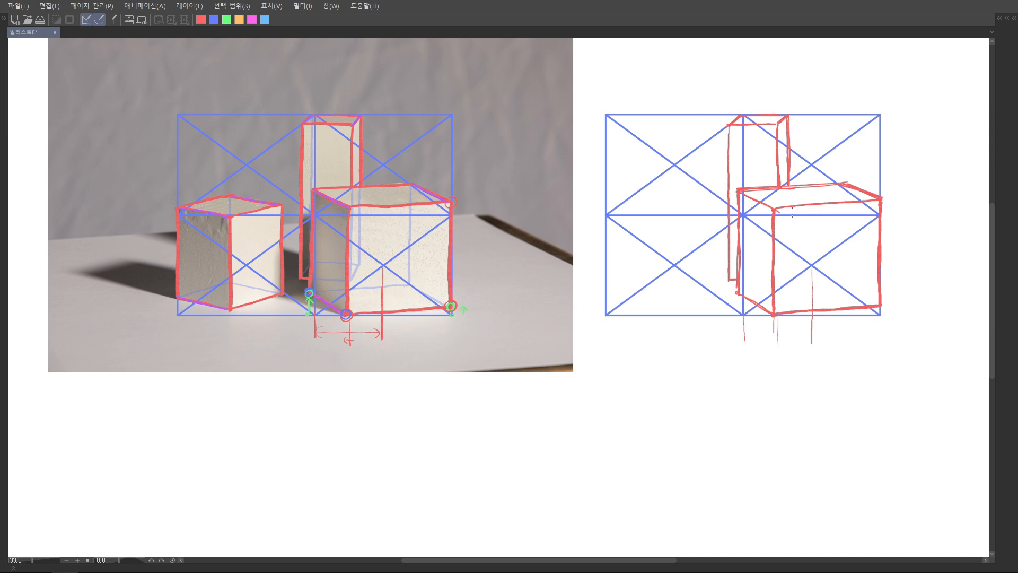
scroll(798, 212, "up", 3)
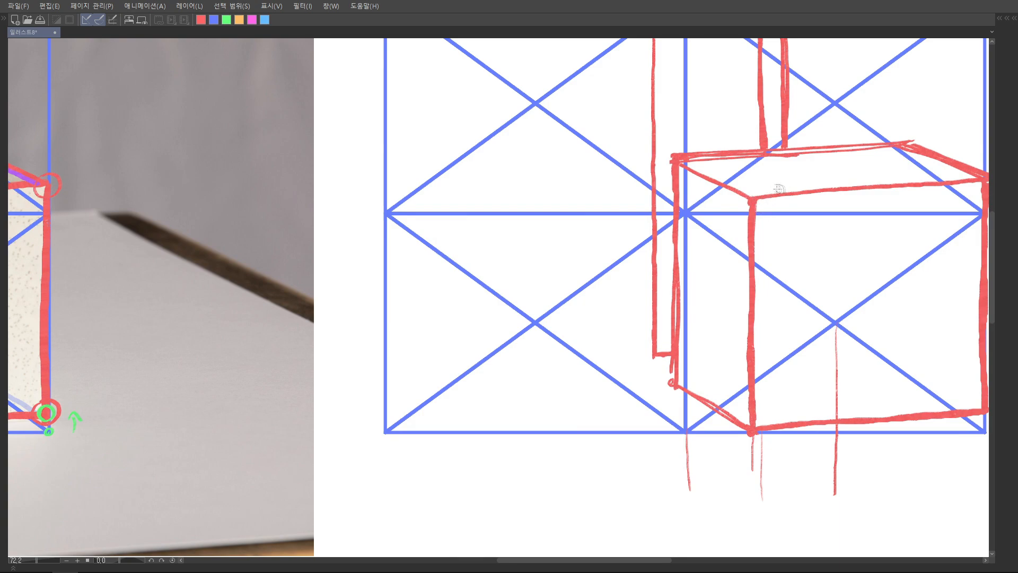
scroll(817, 205, "down", 3)
left_click_drag(742, 202, 682, 196)
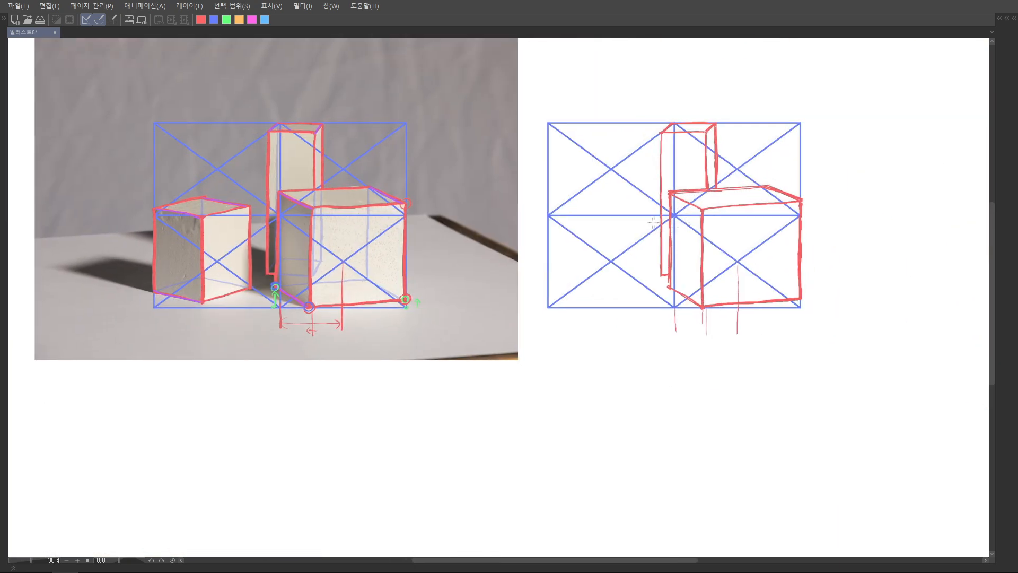
Draw the left block in red on the copied grid: three vertical edges, two bottom edges and the top face
scroll(610, 241, "up", 1)
mouse_move(610, 242)
left_mouse_down()
mouse_move(620, 240)
mouse_move(606, 295)
left_mouse_up()
left_click_drag(631, 207, 633, 231)
left_click_drag(550, 221, 550, 320)
mouse_move(550, 225)
left_mouse_down()
mouse_move(566, 213)
mouse_move(625, 225)
mouse_move(626, 181)
mouse_move(678, 194)
mouse_move(626, 210)
mouse_move(674, 291)
left_mouse_up()
left_click_drag(675, 194, 674, 288)
left_click_drag(669, 282, 672, 246)
left_click_drag(627, 269, 676, 254)
left_click_drag(675, 254, 629, 272)
mouse_move(657, 188)
left_mouse_down()
mouse_move(635, 204)
mouse_move(605, 257)
mouse_move(605, 284)
mouse_move(606, 193)
left_mouse_up()
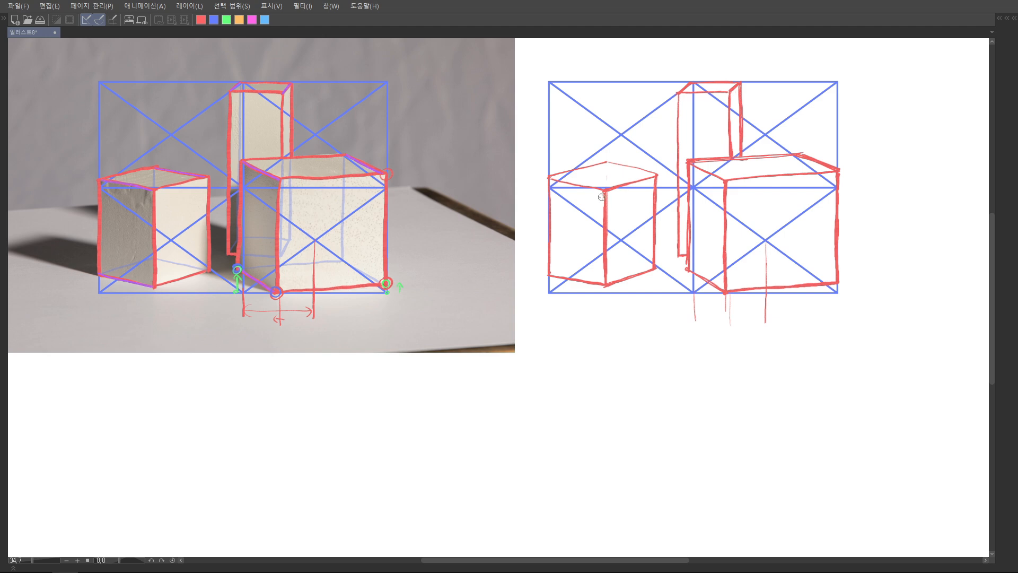
Redraw the left block's rear top-face edges with firmer red lines on the copied grid
scroll(605, 182, "up", 1)
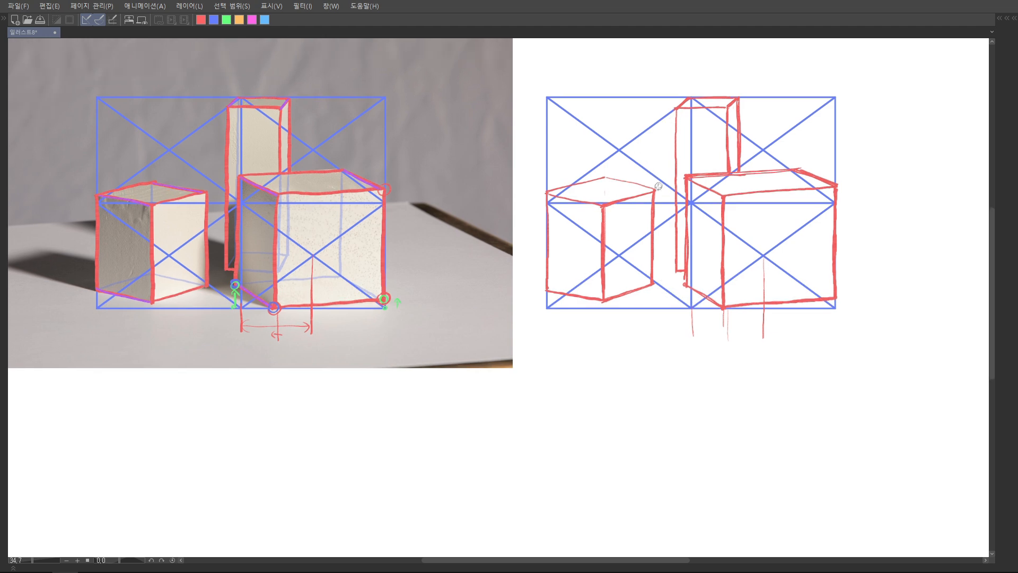
scroll(649, 192, "up", 2)
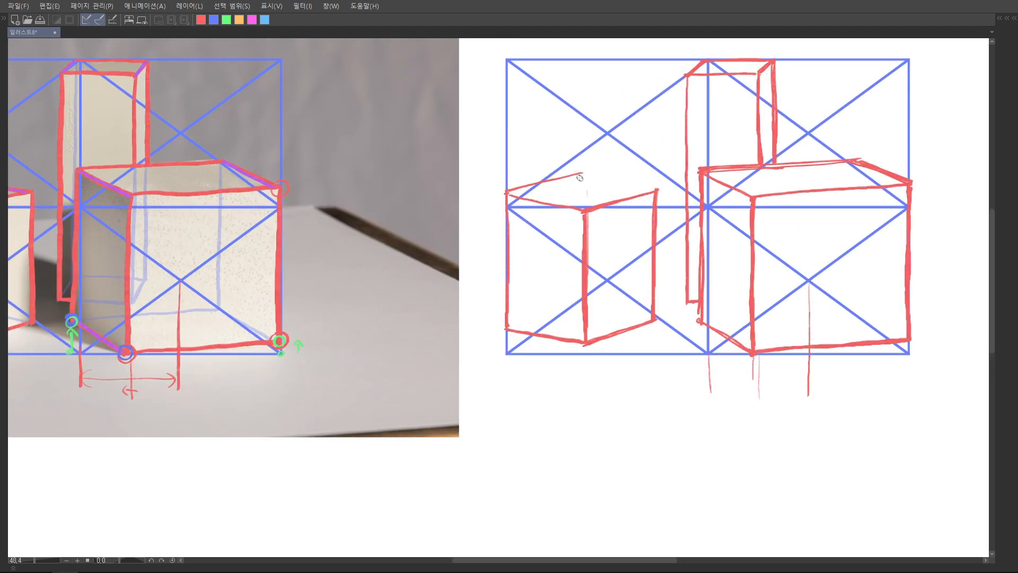
key("ctrl+z")
mouse_move(577, 175)
left_mouse_down()
mouse_move(618, 176)
mouse_move(581, 176)
mouse_move(652, 189)
left_mouse_up()
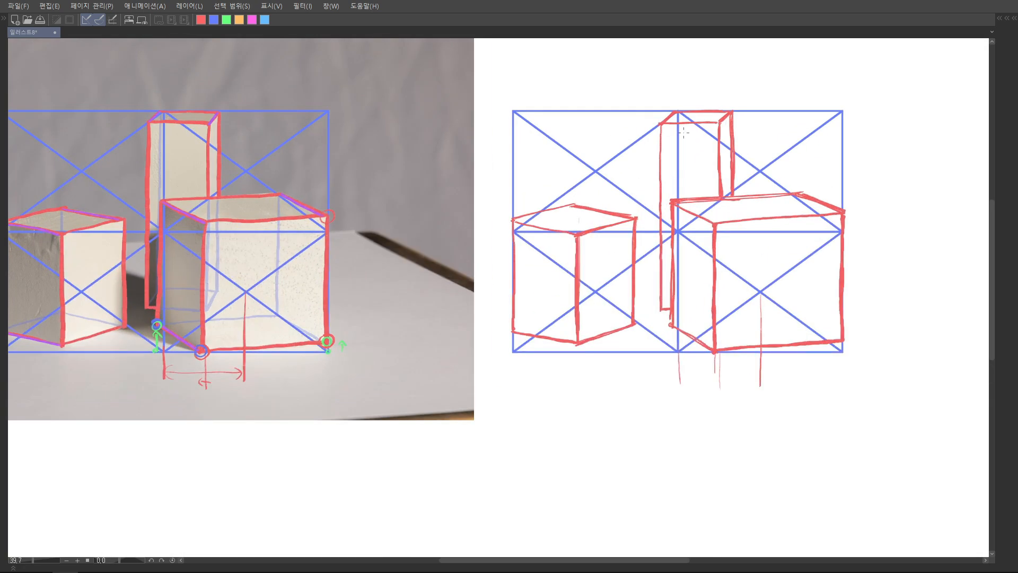
left_click_drag(638, 215, 682, 207)
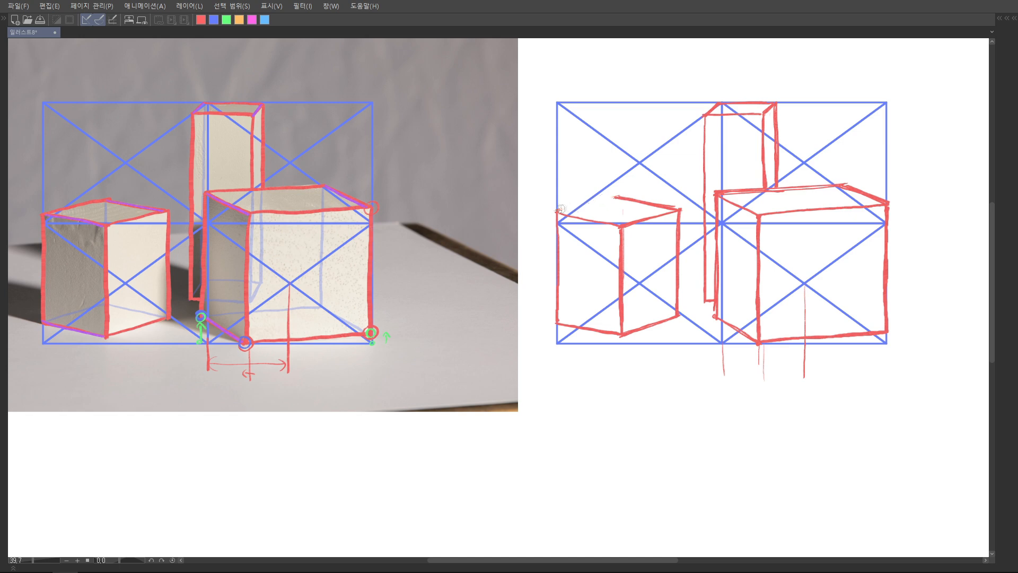
mouse_move(566, 211)
left_mouse_down()
mouse_move(618, 196)
mouse_move(558, 211)
mouse_move(615, 223)
left_mouse_up()
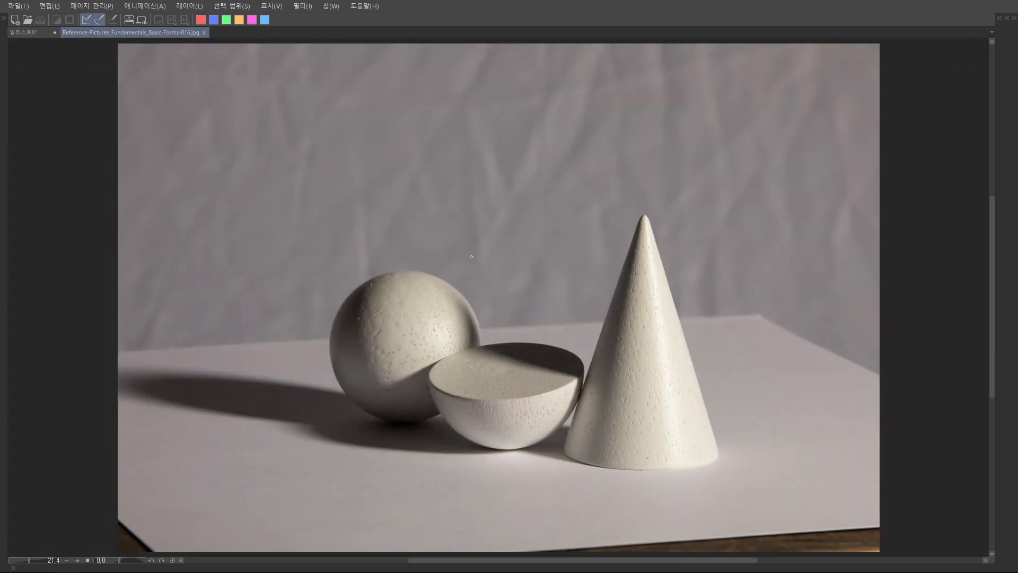
On the sphere photo, trace the sphere's visible edge in red and continue its hidden curve in green through the half-sphere
key("Tab")
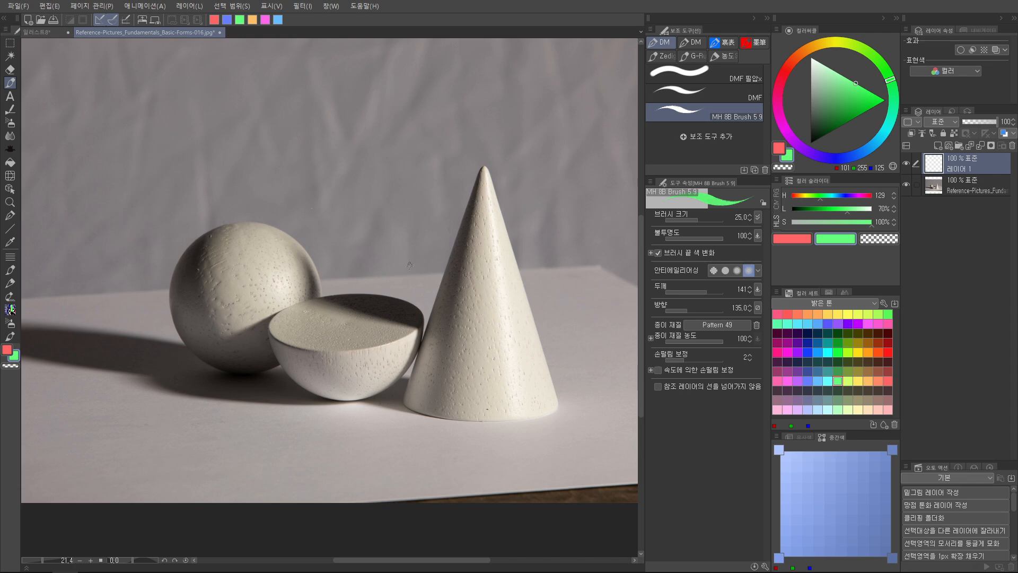
key("Tab")
scroll(514, 249, "up", 3)
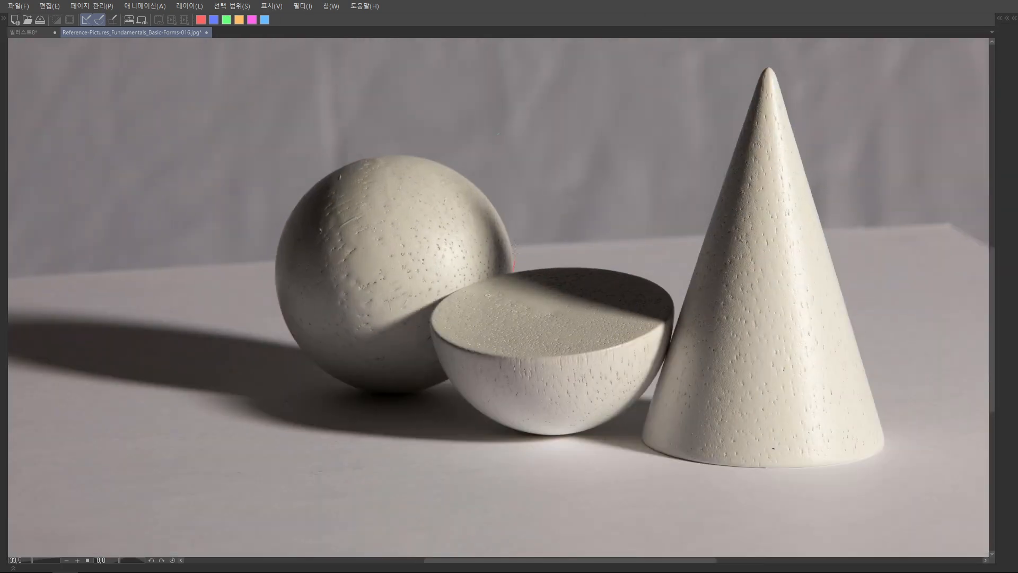
scroll(509, 209, "down", 3)
mouse_move(512, 199)
left_mouse_down()
mouse_move(480, 272)
mouse_move(445, 301)
left_mouse_up()
left_click_drag(780, 239, 620, 257)
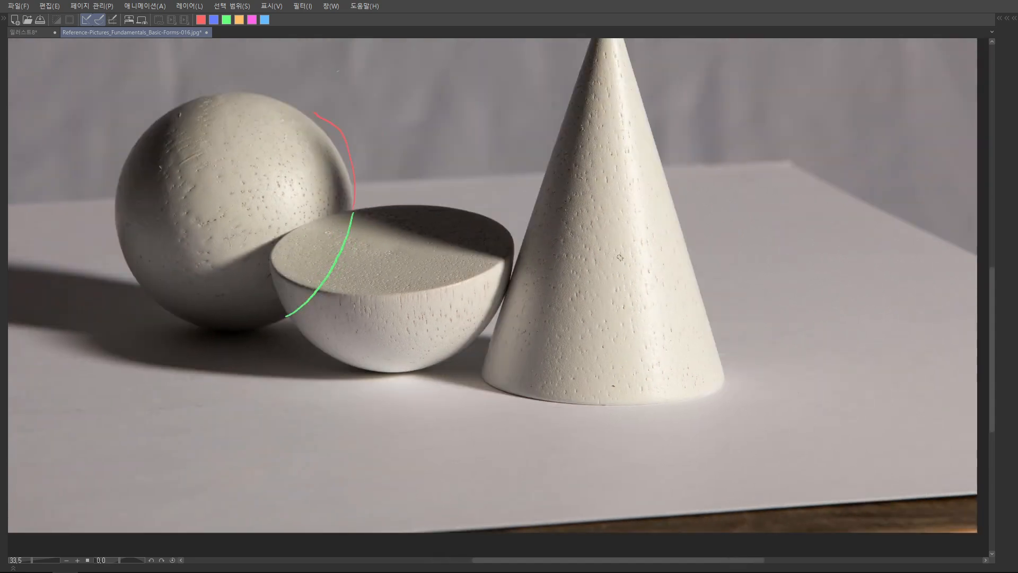
Draw the cone's full base ellipse on the photo, with the visible front curve red and the hidden rear curve green
scroll(619, 256, "down", 3)
scroll(652, 222, "up", 5)
mouse_move(361, 255)
left_mouse_down()
mouse_move(459, 290)
mouse_move(605, 288)
mouse_move(696, 266)
left_mouse_up()
mouse_move(357, 253)
left_mouse_down()
mouse_move(378, 225)
mouse_move(517, 208)
mouse_move(659, 231)
mouse_move(695, 262)
left_mouse_up()
scroll(622, 412, "down", 3)
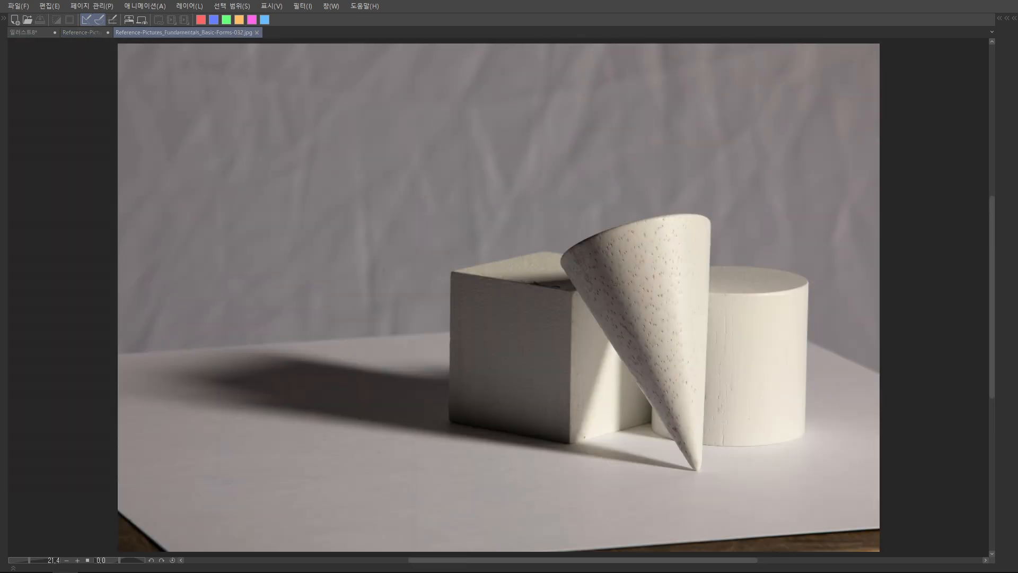
scroll(621, 284, "up", 1)
left_click_drag(621, 284, 393, 269)
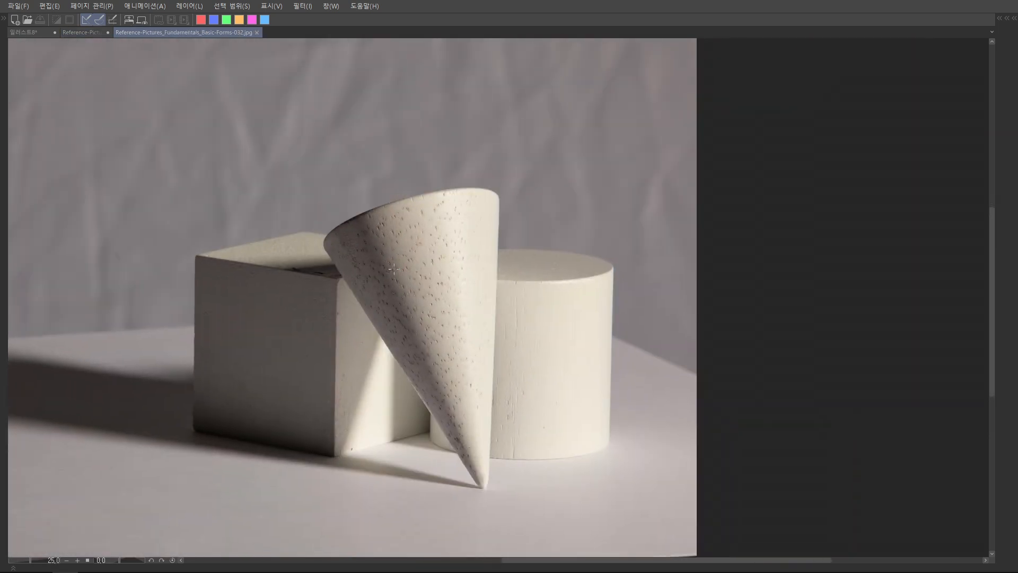
On the box, cone and cylinder photo, draw the cylinder's hidden left side and top curve in green through the cone
left_click_drag(415, 236, 463, 237)
key("ctrl+z")
scroll(533, 206, "up", 2)
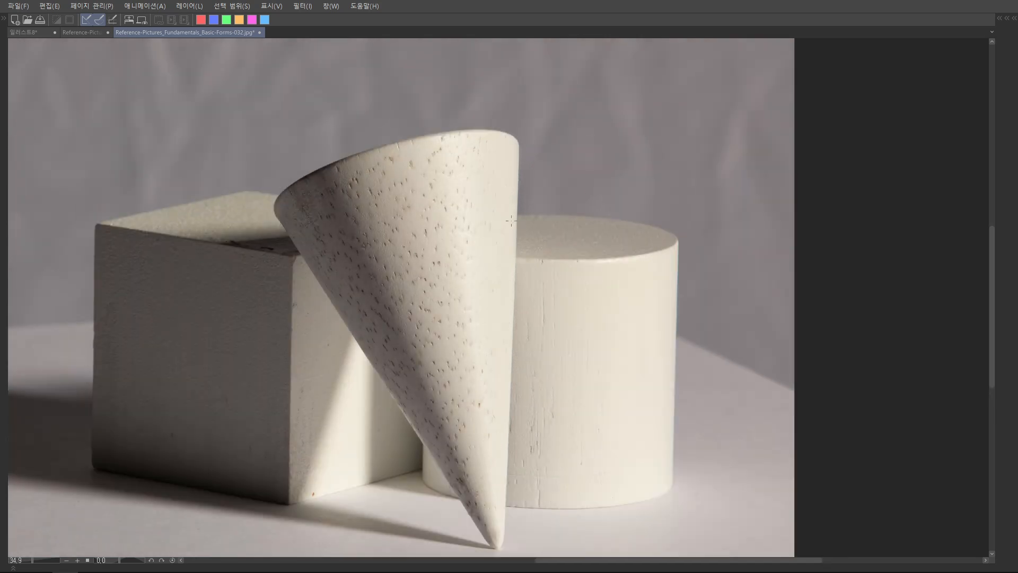
mouse_move(513, 215)
left_mouse_down()
mouse_move(459, 231)
mouse_move(454, 247)
mouse_move(498, 256)
mouse_move(472, 225)
mouse_move(455, 244)
mouse_move(512, 263)
left_mouse_up()
key("ctrl+z")
left_click_drag(424, 443, 432, 245)
mouse_move(512, 215)
left_mouse_down()
mouse_move(449, 232)
mouse_move(467, 257)
mouse_move(524, 258)
left_mouse_up()
key("ctrl+z")
mouse_move(514, 215)
left_mouse_down()
mouse_move(438, 232)
mouse_move(463, 255)
mouse_move(518, 256)
mouse_move(433, 239)
mouse_move(500, 217)
mouse_move(464, 222)
left_mouse_up()
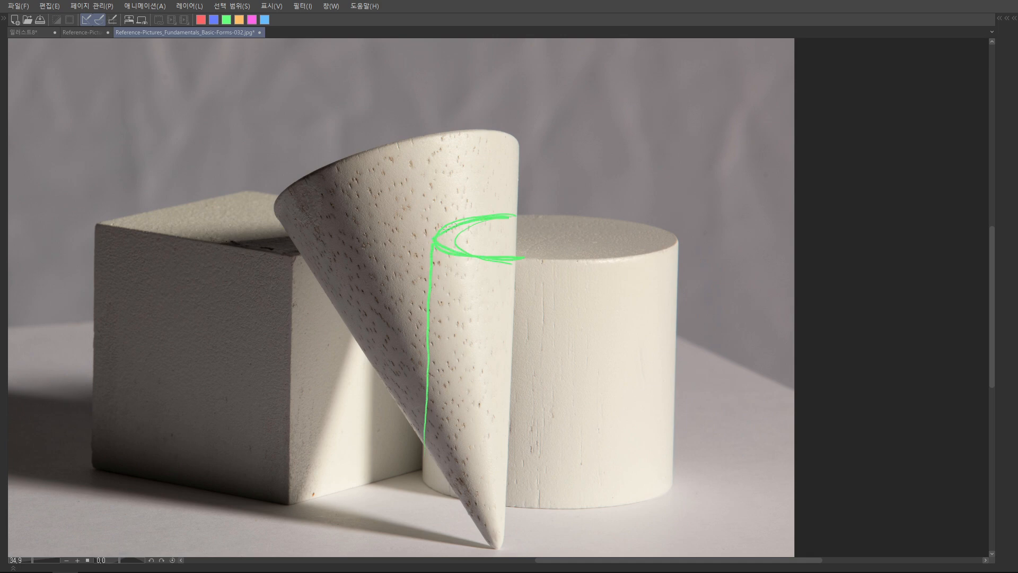
Extend the box's right-face bottom and top edges and its rear top edge in green, and add the hidden rear-right vertical edge
scroll(443, 409, "down", 2)
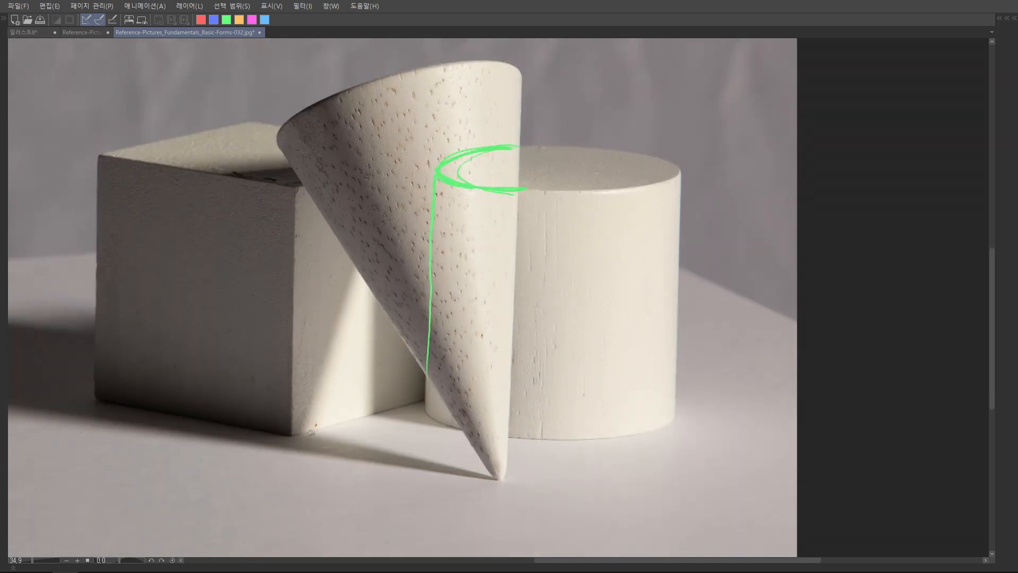
mouse_move(291, 436)
left_mouse_down()
mouse_move(425, 401)
mouse_move(428, 418)
left_mouse_up()
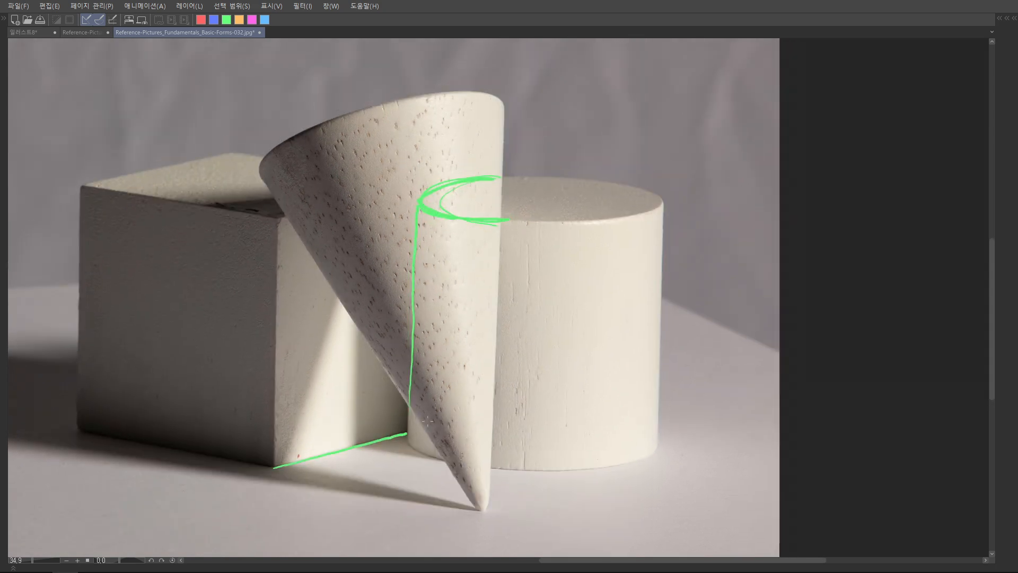
left_click_drag(283, 220, 419, 195)
left_click_drag(266, 157, 447, 181)
key("ctrl+z")
left_click_drag(280, 158, 448, 177)
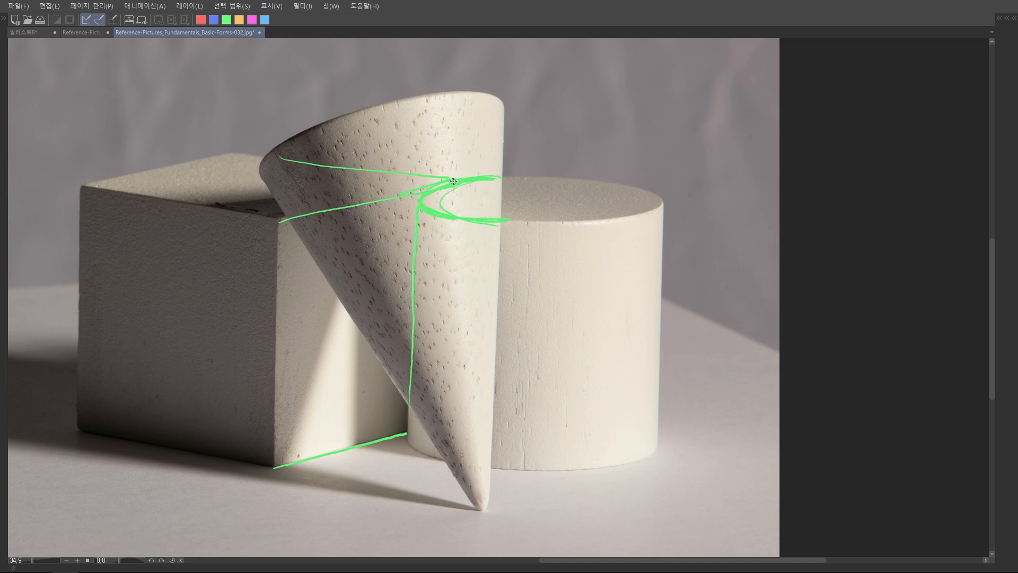
left_click_drag(456, 183, 439, 420)
scroll(439, 420, "down", 2)
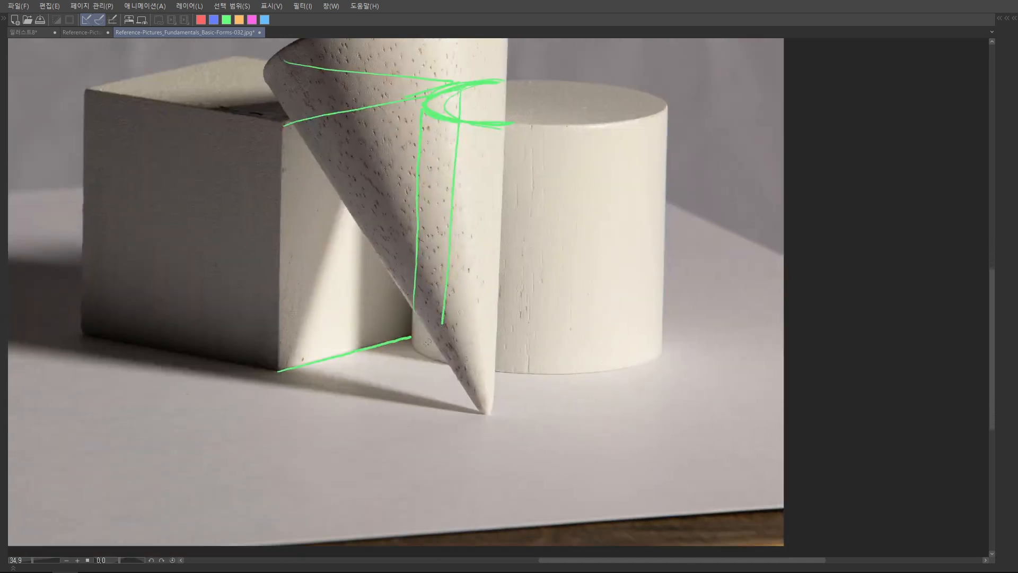
scroll(385, 420, "down", 3)
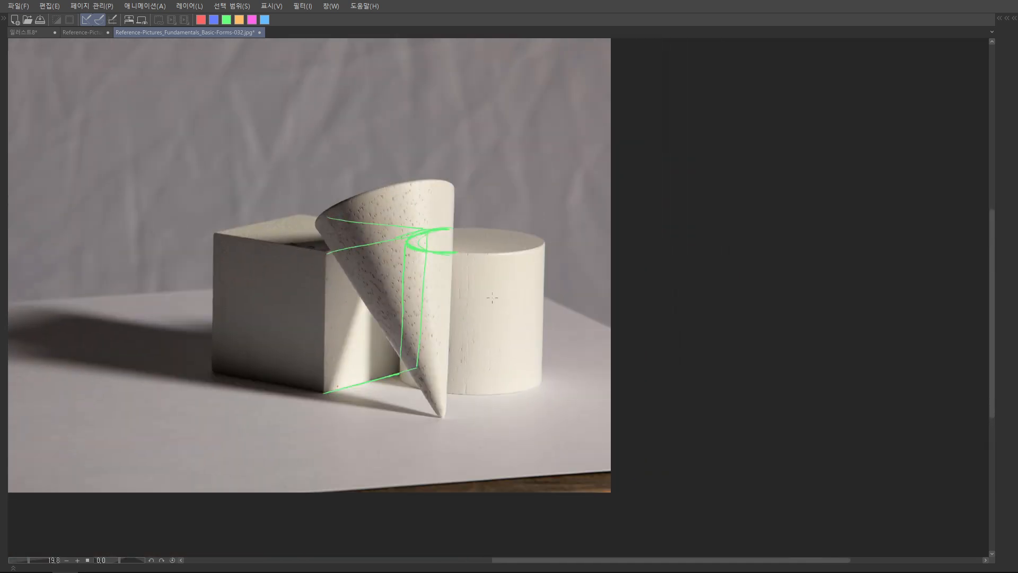
Draw the tilted cone's full rim and the cylinder's full base as red ellipses on the photo
scroll(492, 297, "up", 3)
mouse_move(250, 236)
left_mouse_down()
mouse_move(300, 254)
mouse_move(454, 215)
mouse_move(472, 176)
mouse_move(353, 193)
left_mouse_up()
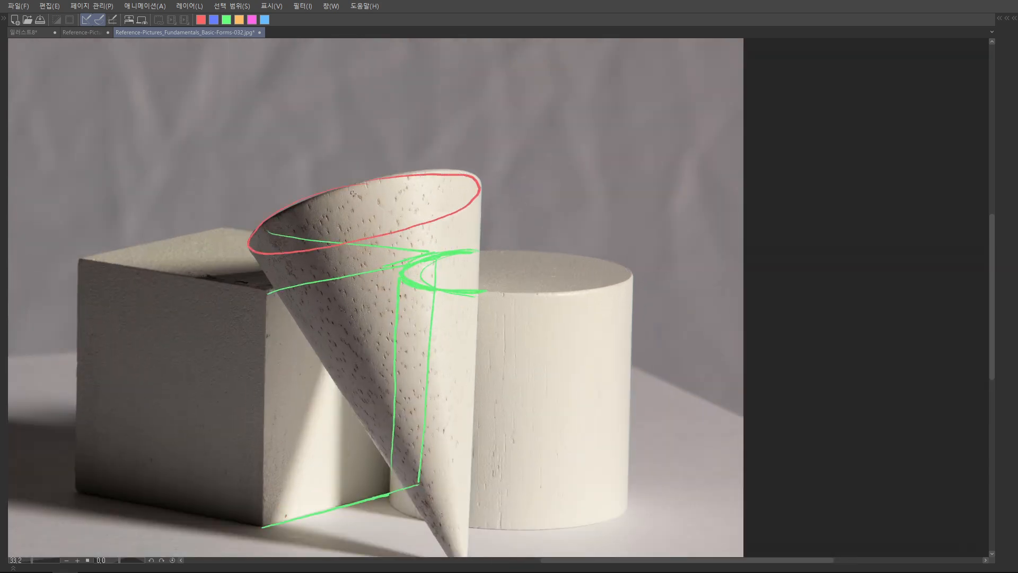
scroll(536, 213, "down", 3)
left_click_drag(537, 213, 464, 217)
scroll(464, 218, "up", 2)
left_click_drag(435, 412, 441, 351)
scroll(440, 351, "up", 3)
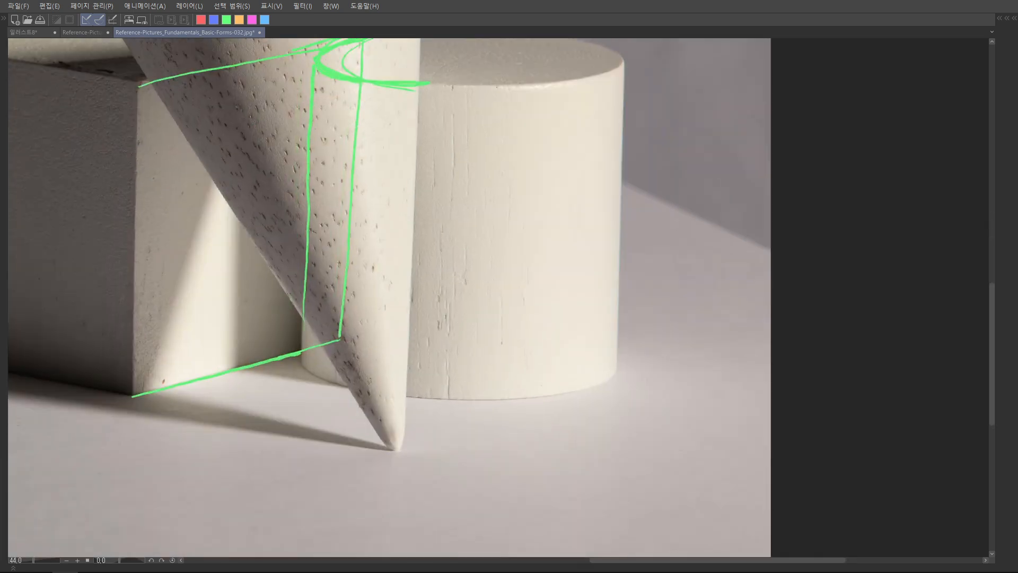
mouse_move(306, 359)
left_mouse_down()
mouse_move(469, 395)
mouse_move(615, 366)
mouse_move(395, 332)
mouse_move(319, 362)
left_mouse_up()
Draw the box's hidden rear-left vertical and rear bottom edges in green, and trace its top-face edges in red
scroll(540, 345, "down", 4)
scroll(360, 207, "up", 2)
mouse_move(356, 192)
left_mouse_down()
mouse_move(346, 407)
mouse_move(348, 357)
left_mouse_up()
mouse_move(228, 385)
left_mouse_down()
mouse_move(348, 363)
mouse_move(543, 353)
left_mouse_up()
scroll(578, 314, "down", 1)
scroll(430, 297, "up", 2)
left_click_drag(367, 168, 539, 190)
left_click_drag(364, 168, 256, 188)
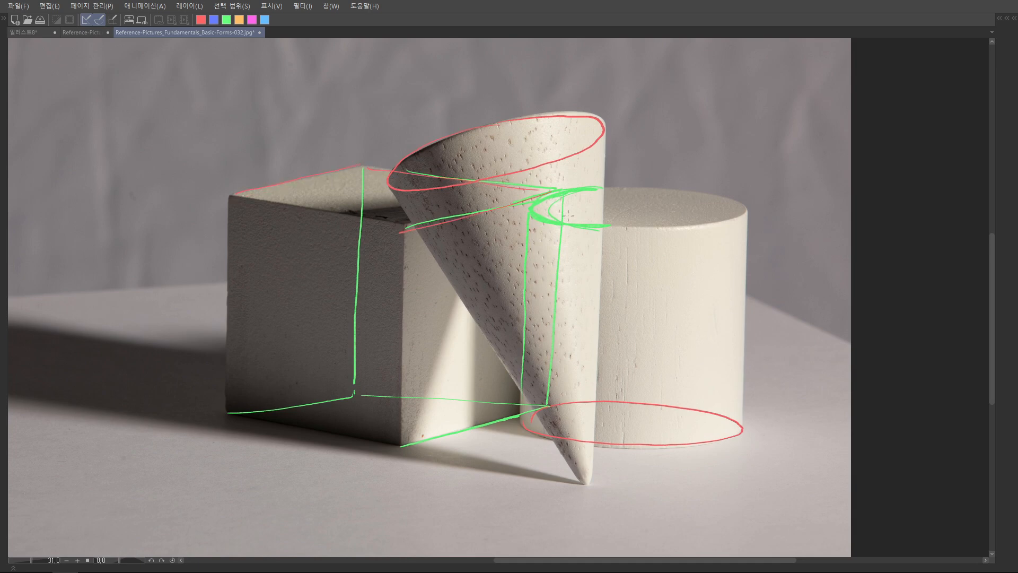
scroll(614, 219, "down", 3)
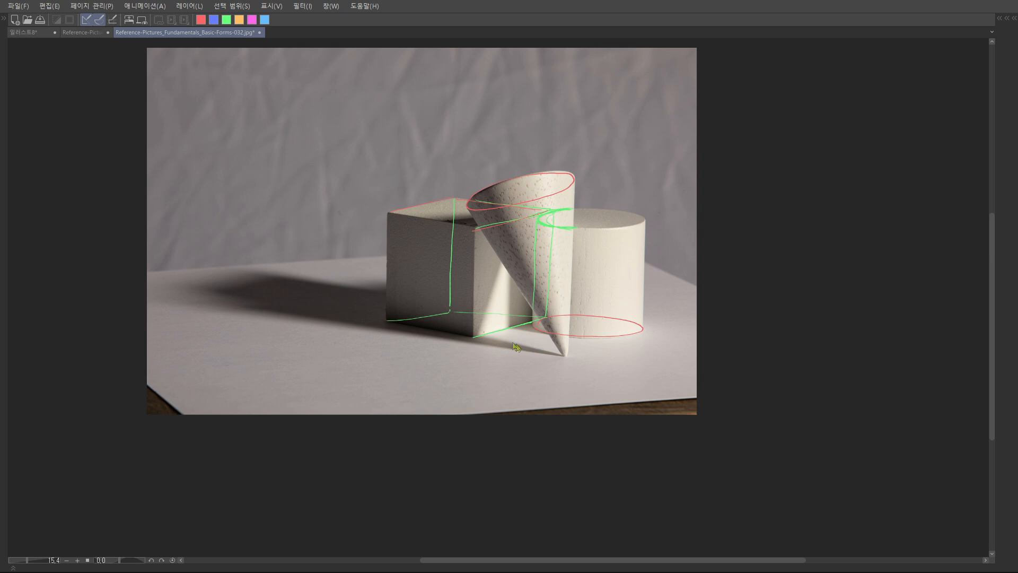
scroll(415, 341, "down", 1)
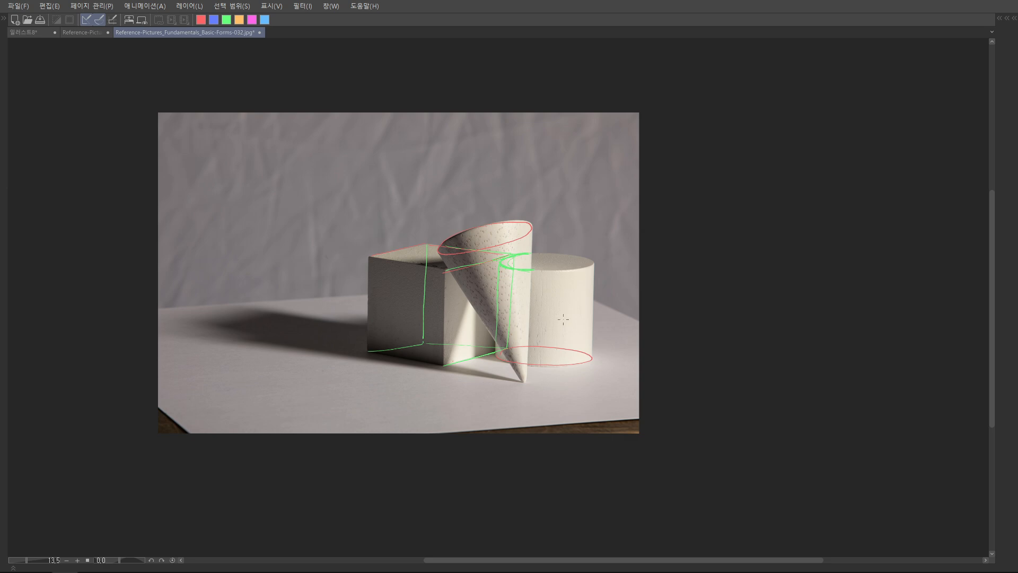
scroll(563, 319, "up", 4)
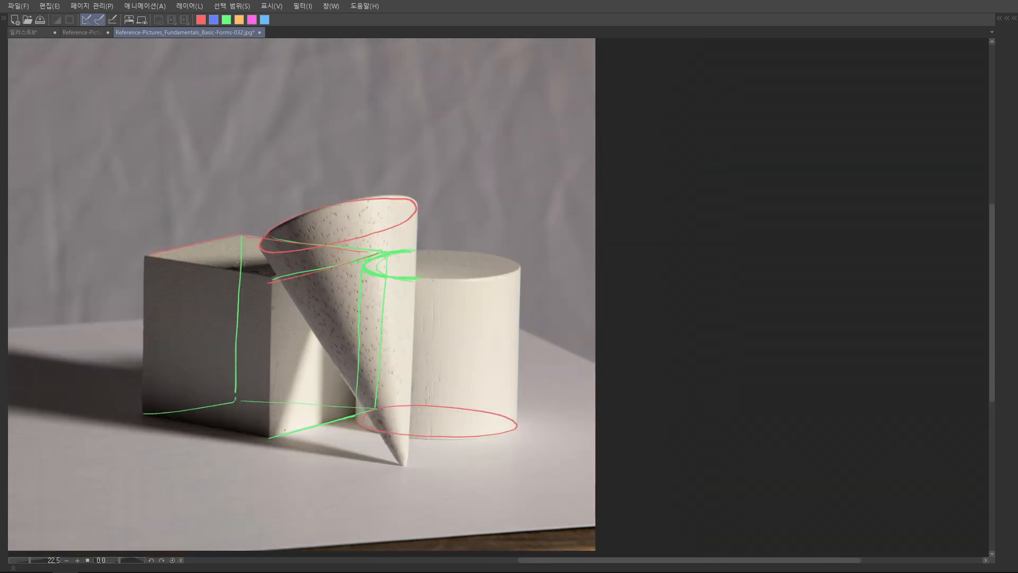
mouse_move(348, 178)
left_mouse_down()
mouse_move(280, 224)
mouse_move(392, 305)
mouse_move(374, 260)
left_mouse_up()
key("ctrl+z")
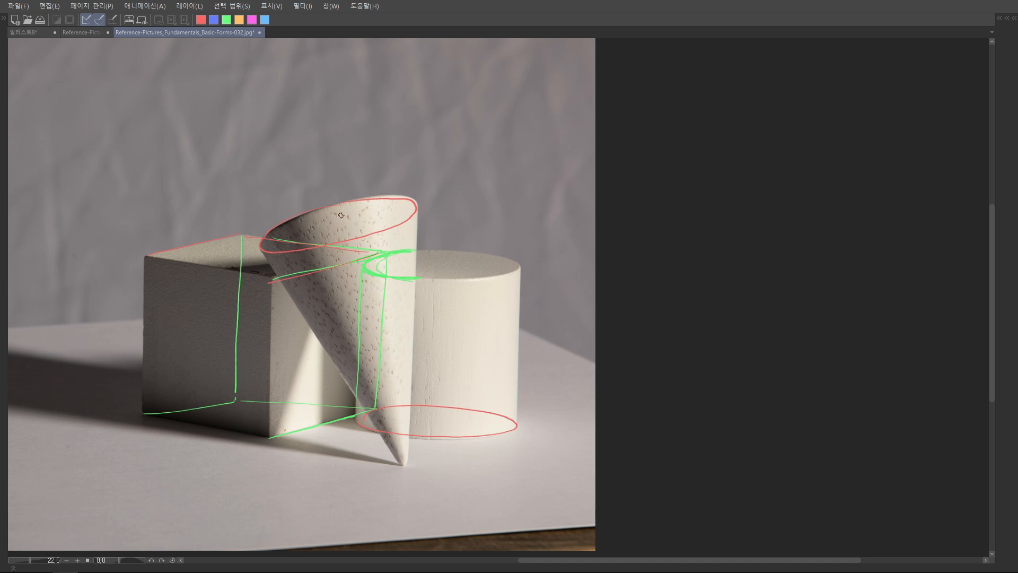
Close the annotated box, cone and cylinder photo and the sphere and cone photo
scroll(341, 214, "down", 2)
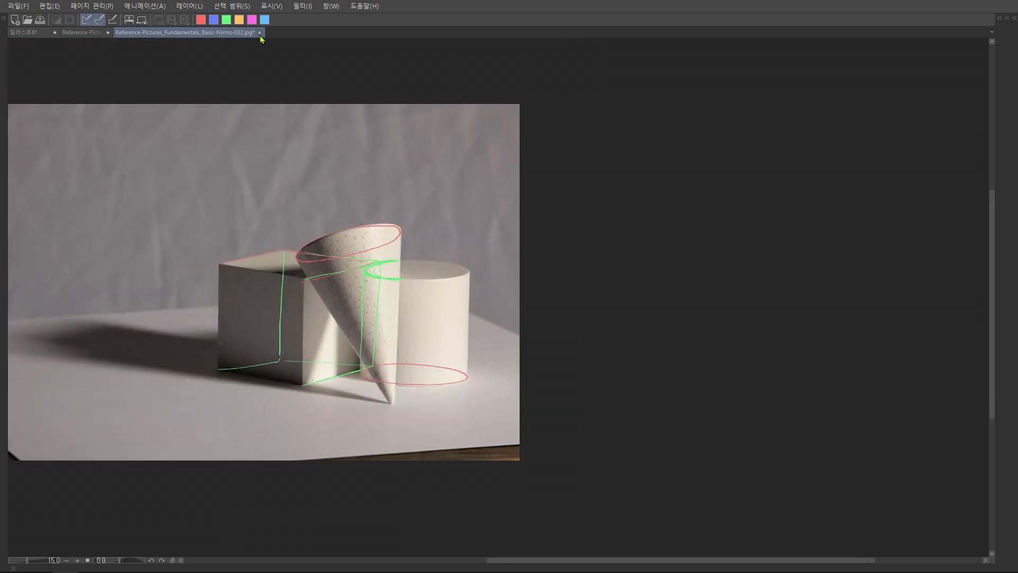
left_click(259, 32)
key("Return")
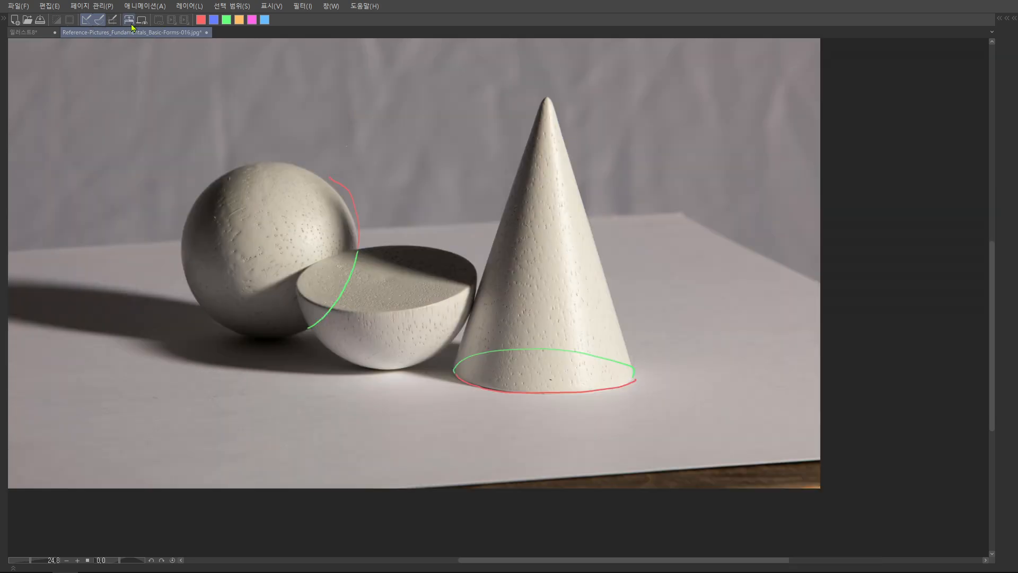
left_click(207, 32)
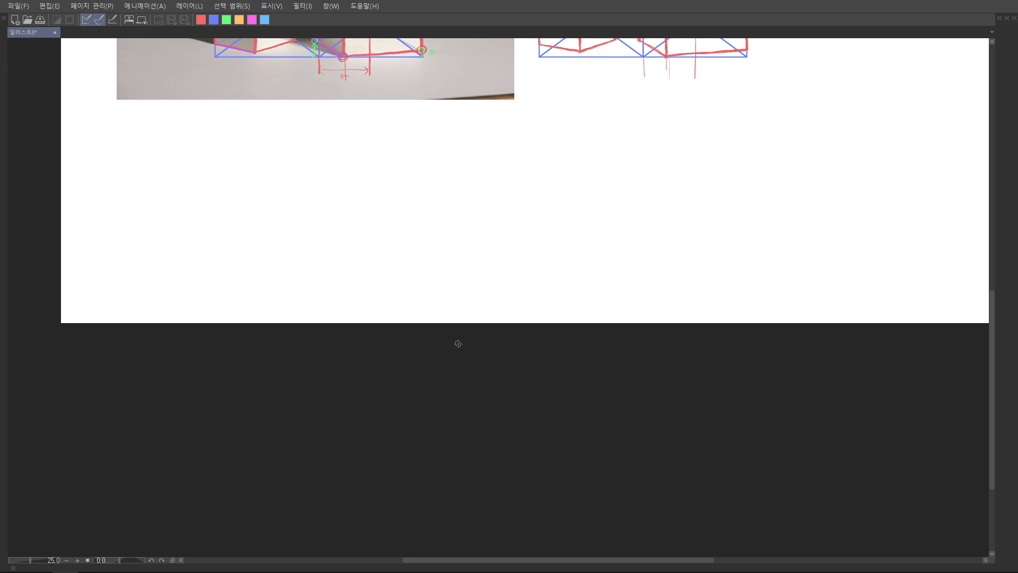
Handwrite two green Korean notes meaning "too easy" and "too hard", one above the other, on the blank canvas below the blocks photo
left_click_drag(295, 182, 234, 191)
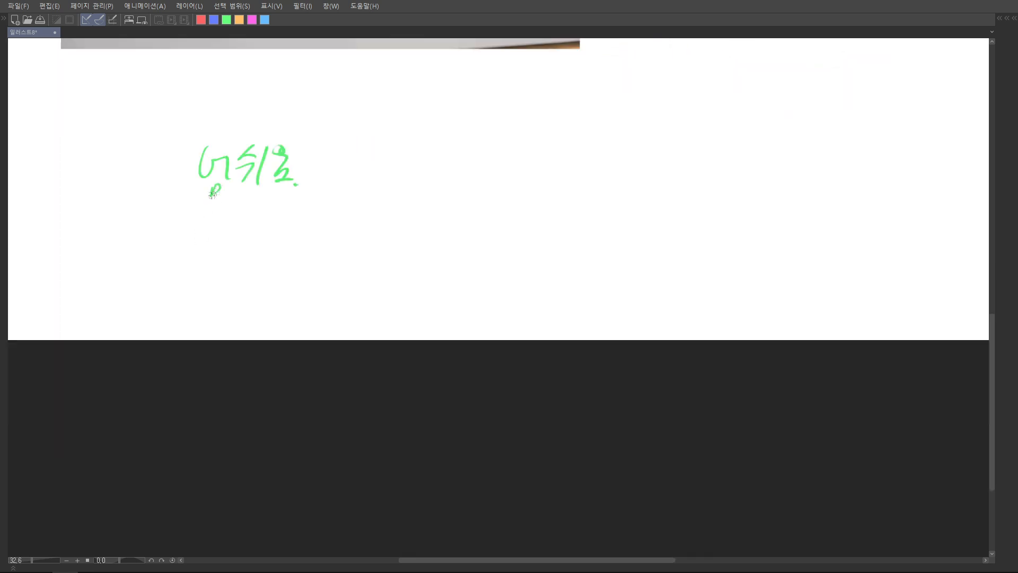
mouse_move(207, 248)
left_mouse_down()
mouse_move(203, 267)
mouse_move(222, 280)
mouse_move(256, 287)
mouse_move(272, 261)
mouse_move(291, 265)
mouse_move(294, 284)
left_mouse_up()
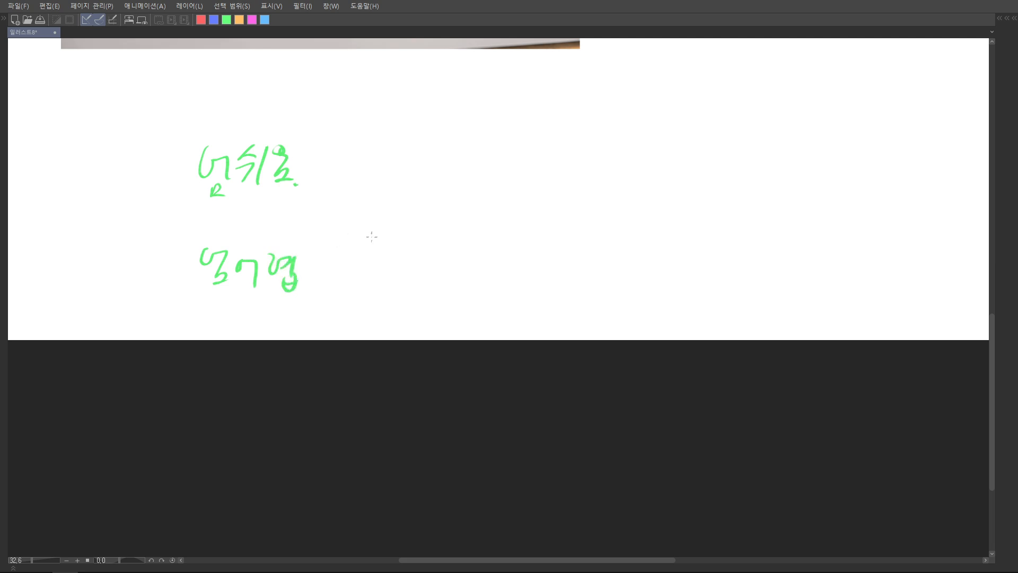
Sketch a red fish-like doodle with a tail, two crosses and a stalk ending in a filled ball, with two green arrows inside
left_click_drag(373, 236, 302, 281)
left_click_drag(309, 162, 275, 216)
mouse_move(440, 204)
left_mouse_down()
mouse_move(448, 214)
mouse_move(496, 151)
left_mouse_up()
left_click_drag(493, 137, 509, 155)
mouse_move(480, 149)
left_mouse_down()
mouse_move(525, 127)
mouse_move(529, 141)
mouse_move(524, 123)
mouse_move(473, 177)
left_mouse_up()
mouse_move(462, 234)
left_mouse_down()
mouse_move(441, 187)
mouse_move(450, 197)
left_mouse_up()
mouse_move(492, 216)
left_mouse_down()
mouse_move(457, 178)
mouse_move(425, 195)
mouse_move(509, 175)
mouse_move(456, 183)
left_mouse_up()
mouse_move(404, 209)
left_mouse_down()
mouse_move(409, 223)
mouse_move(555, 228)
left_mouse_up()
mouse_move(460, 152)
left_mouse_down()
mouse_move(538, 179)
mouse_move(545, 213)
left_mouse_up()
left_click_drag(536, 197, 546, 213)
key("ctrl+z")
key("ctrl+z")
key("ctrl+z")
left_click_drag(366, 242, 419, 227)
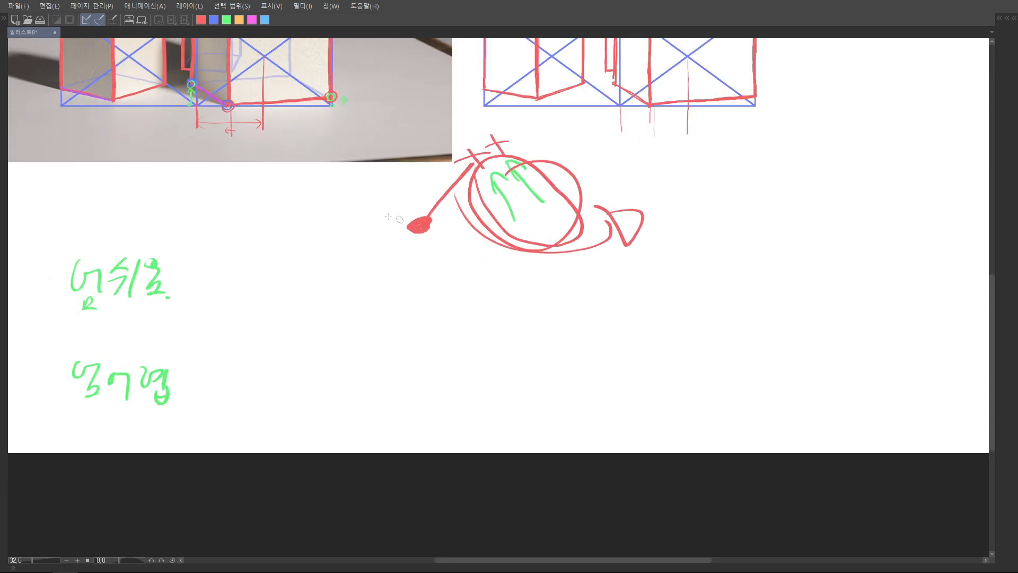
Frame the upper handwritten note with a green box and the lower note with a red box
mouse_move(69, 335)
left_mouse_down()
mouse_move(180, 233)
mouse_move(72, 340)
left_mouse_up()
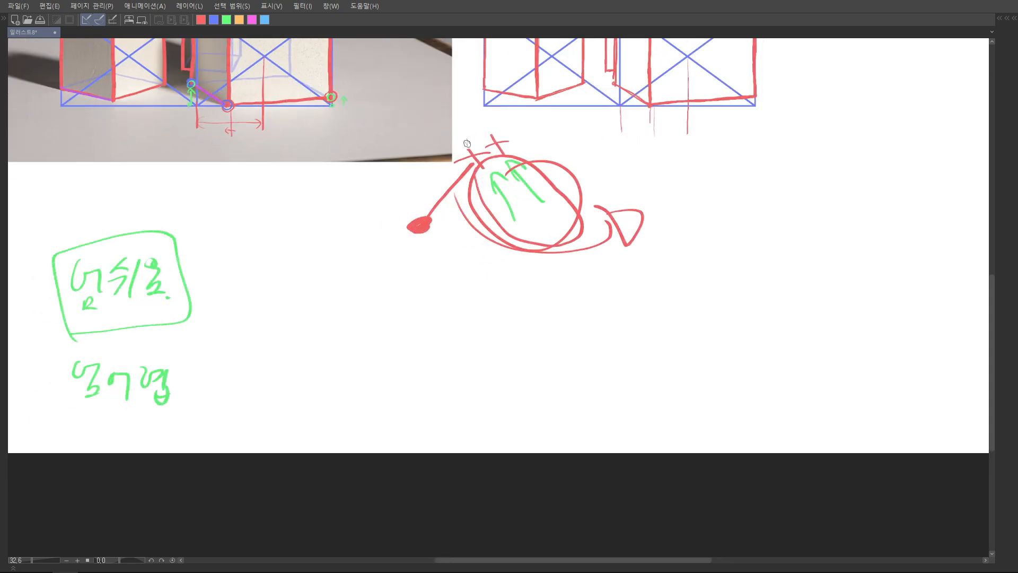
left_click_drag(501, 125, 519, 149)
mouse_move(487, 137)
left_mouse_down()
mouse_move(519, 130)
mouse_move(472, 255)
left_mouse_up()
key("ctrl+z")
key("ctrl+z")
key("ctrl+z")
key("ctrl+z")
mouse_move(178, 350)
left_mouse_down()
mouse_move(74, 424)
mouse_move(175, 351)
left_mouse_up()
Circle the doodle's two red crosses in green, and undo the question marks drawn around them
mouse_move(487, 151)
left_mouse_down()
mouse_move(445, 148)
mouse_move(409, 168)
mouse_move(445, 139)
mouse_move(520, 144)
left_mouse_up()
left_click_drag(408, 121, 436, 117)
left_click_drag(421, 132, 481, 129)
left_click_drag(372, 154, 382, 170)
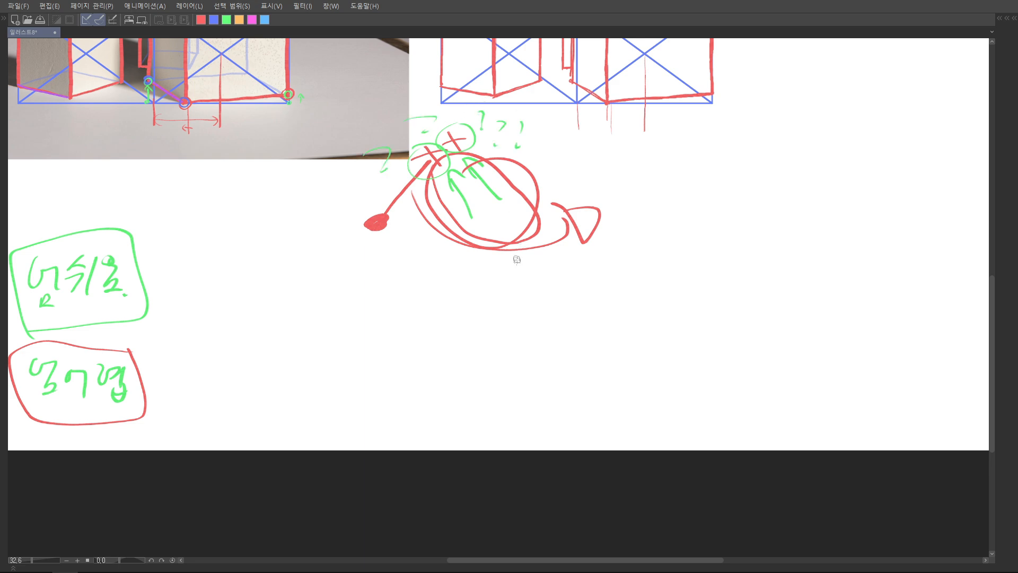
key("ctrl+z")
key("ctrl+z")
key("ctrl+z")
key("ctrl+z")
key("ctrl+z")
key("ctrl+z")
key("ctrl+z")
left_click_drag(325, 325, 510, 273)
mouse_move(318, 296)
left_mouse_down()
mouse_move(198, 306)
mouse_move(335, 355)
mouse_move(221, 299)
mouse_move(284, 376)
mouse_move(330, 303)
mouse_move(381, 308)
mouse_move(326, 341)
mouse_move(444, 327)
mouse_move(360, 357)
mouse_move(490, 335)
left_mouse_up()
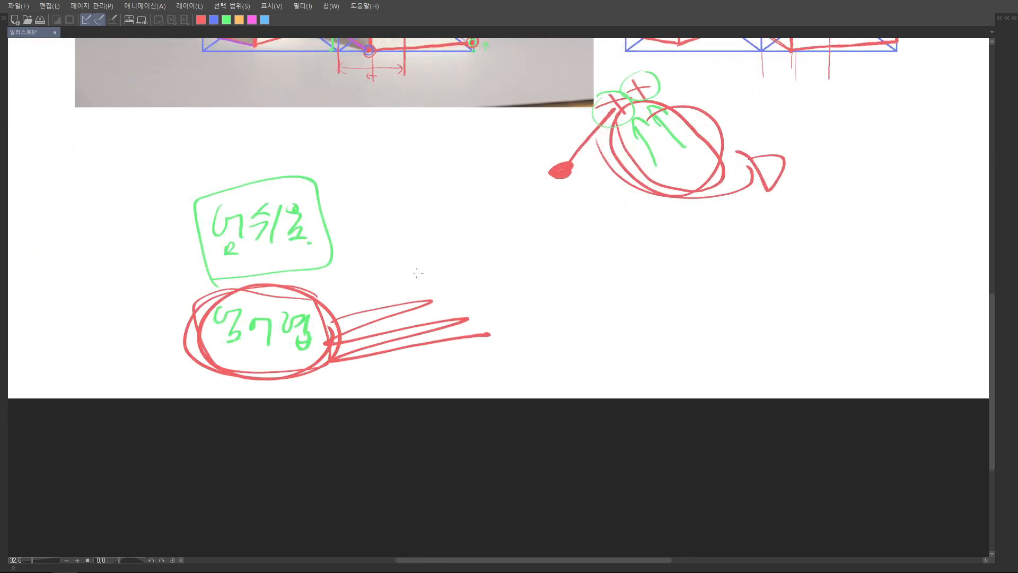
left_click_drag(399, 243, 424, 282)
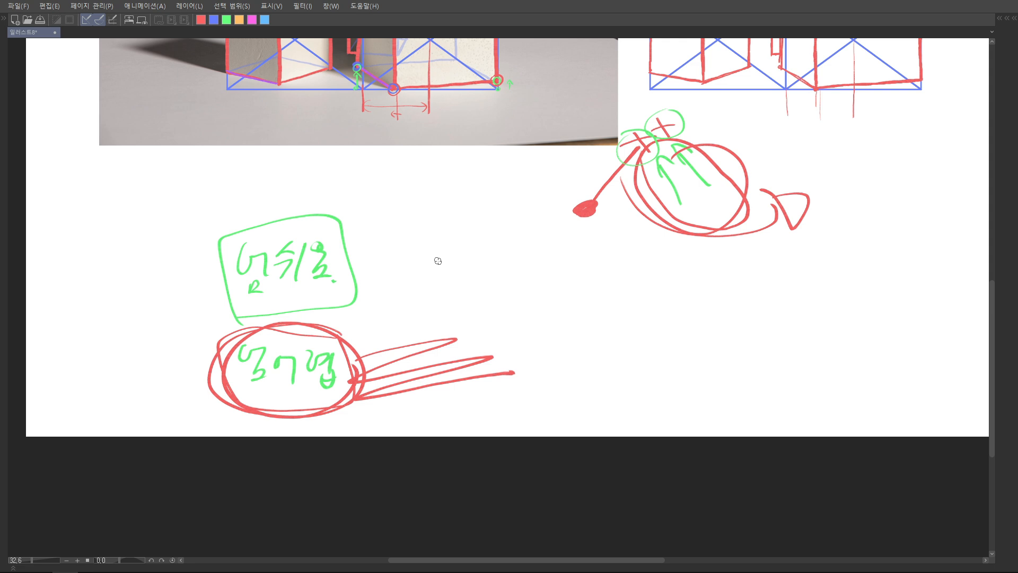
key("ctrl+z")
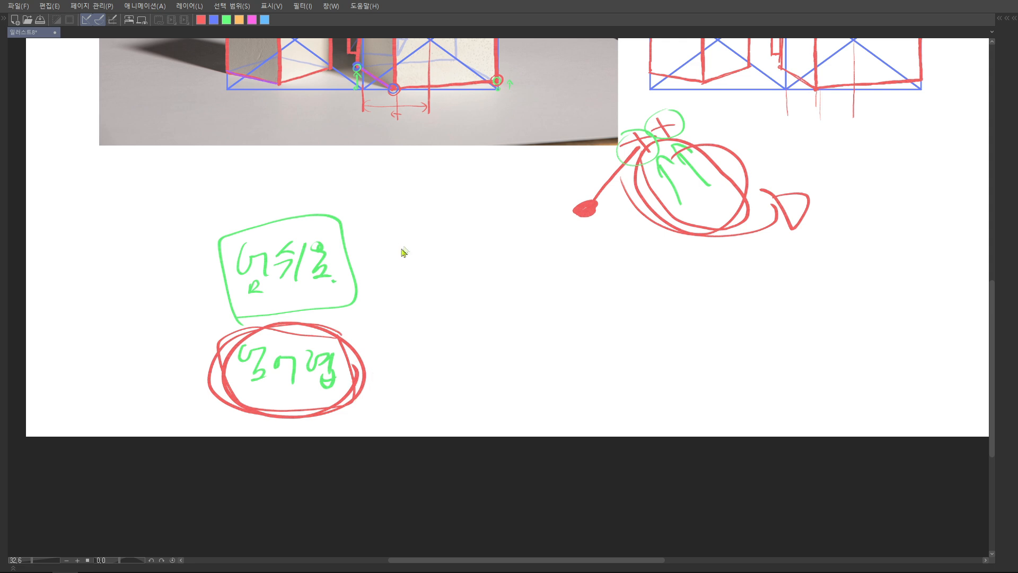
key("ctrl+z")
Cross out the upper note in green and the lower note in red, and draw an empty green ellipse beside them
left_click_drag(241, 223, 345, 317)
mouse_move(325, 213)
left_mouse_down()
mouse_move(245, 305)
mouse_move(344, 409)
left_mouse_up()
left_click_drag(325, 335, 253, 413)
scroll(423, 313, "right", 3)
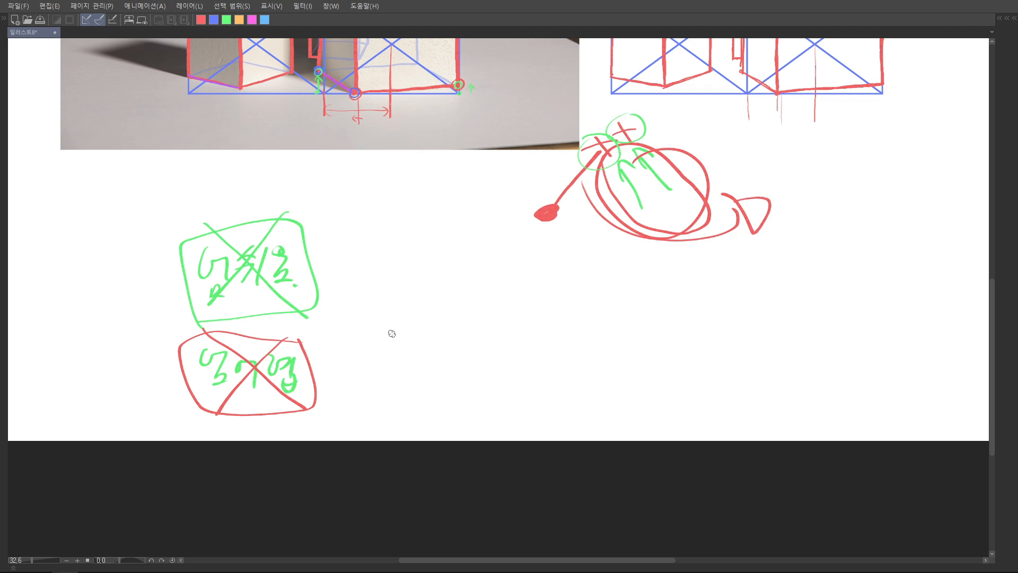
left_click_drag(398, 289, 393, 291)
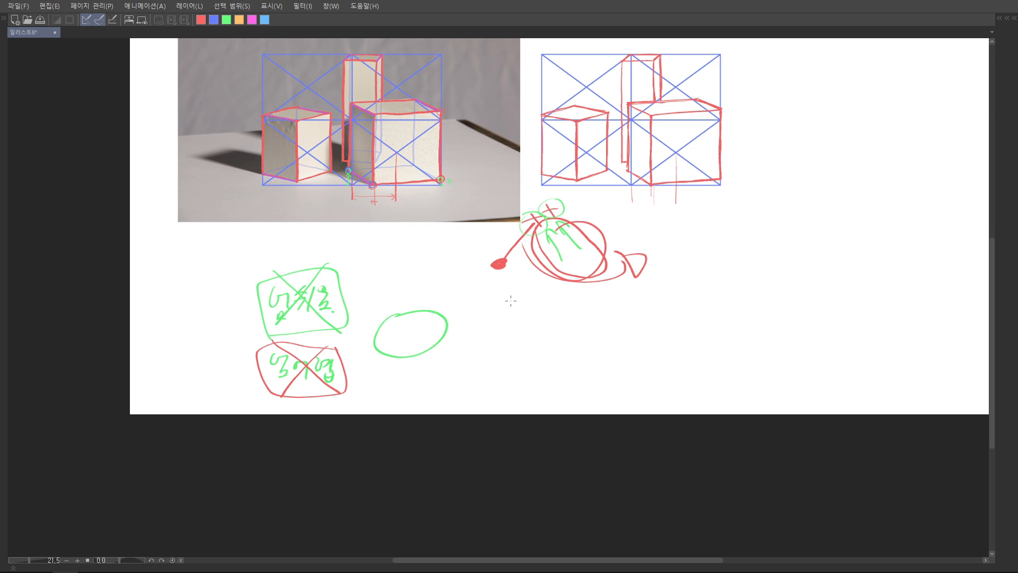
scroll(451, 337, "down", 1)
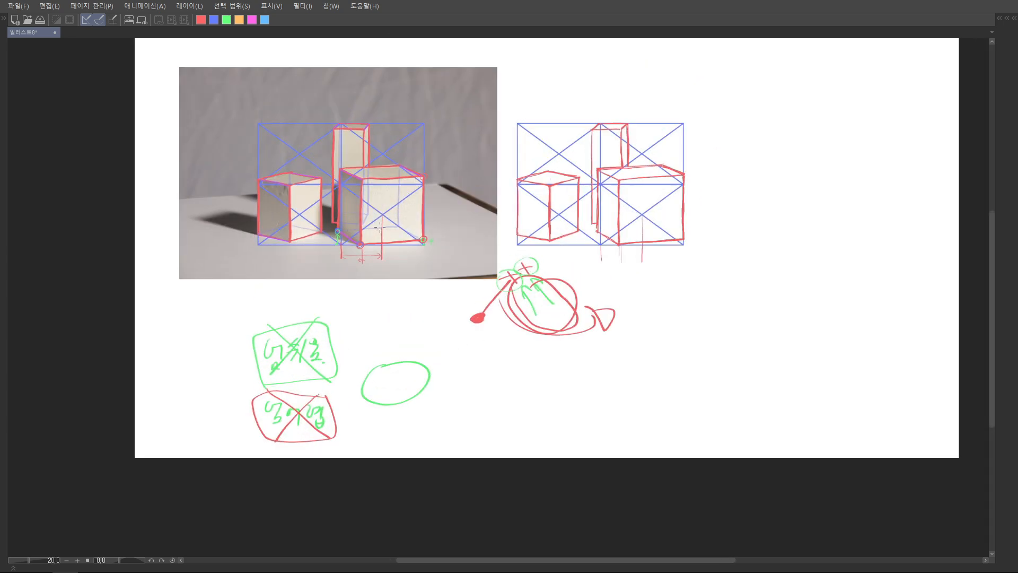
scroll(368, 248, "up", 5)
scroll(368, 247, "down", 3)
scroll(334, 297, "up", 1)
mouse_move(334, 303)
left_mouse_down()
mouse_move(395, 232)
mouse_move(409, 256)
left_mouse_up()
key("ctrl+z")
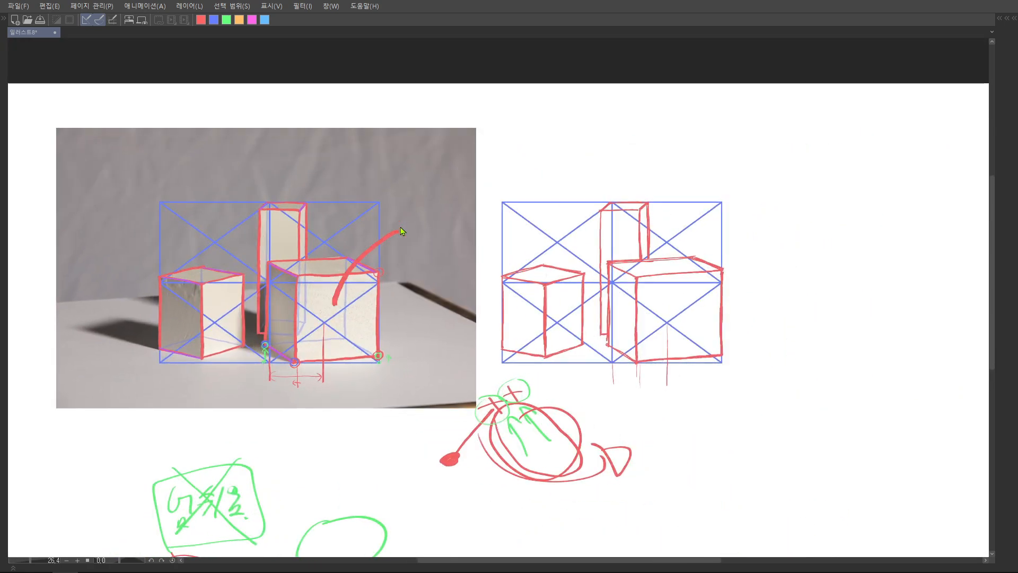
key("ctrl+z")
scroll(360, 224, "up", 4)
key("x")
mouse_move(346, 229)
left_mouse_down()
mouse_move(307, 128)
mouse_move(288, 137)
mouse_move(337, 118)
left_mouse_up()
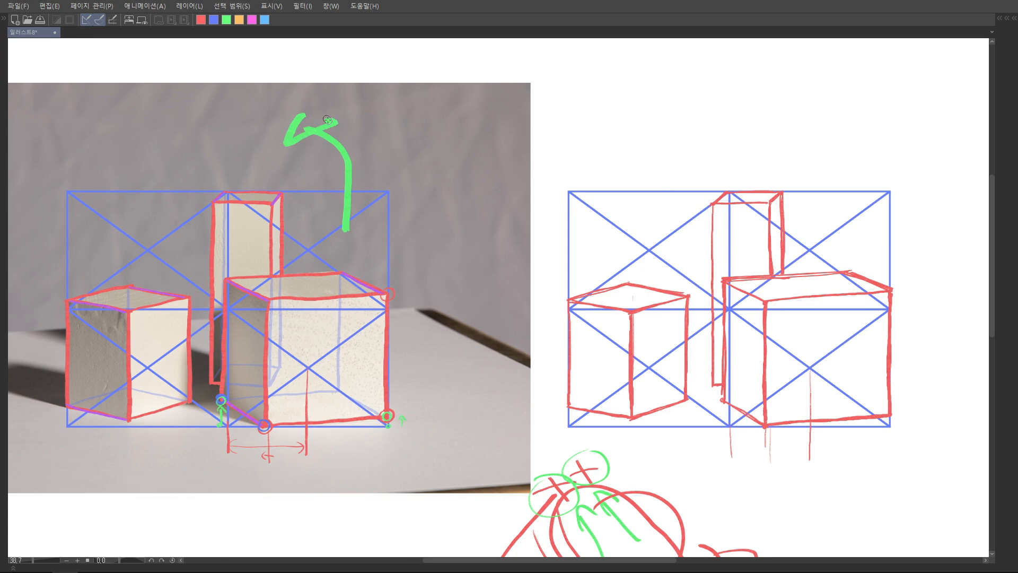
key("ctrl+z")
key("ctrl+z")
scroll(423, 257, "down", 3)
left_click_drag(451, 282, 372, 243)
scroll(403, 257, "down", 3)
left_click_drag(576, 353, 498, 278)
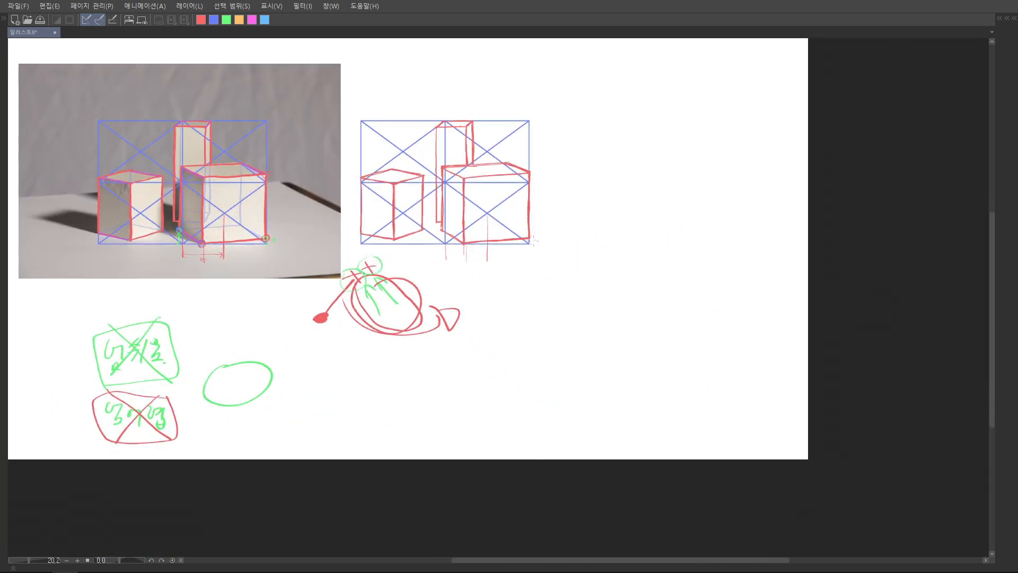
left_click_drag(547, 244, 598, 316)
mouse_move(340, 148)
left_mouse_down()
mouse_move(290, 186)
mouse_move(282, 171)
left_mouse_up()
key("ctrl+z")
key("ctrl+z")
key("x")
mouse_move(379, 125)
left_mouse_down()
mouse_move(349, 129)
mouse_move(400, 127)
left_mouse_up()
key("ctrl+z")
key("ctrl+z")
scroll(403, 252, "down", 2)
left_click_drag(406, 408, 462, 298)
scroll(451, 300, "up", 3)
key("ctrl+z")
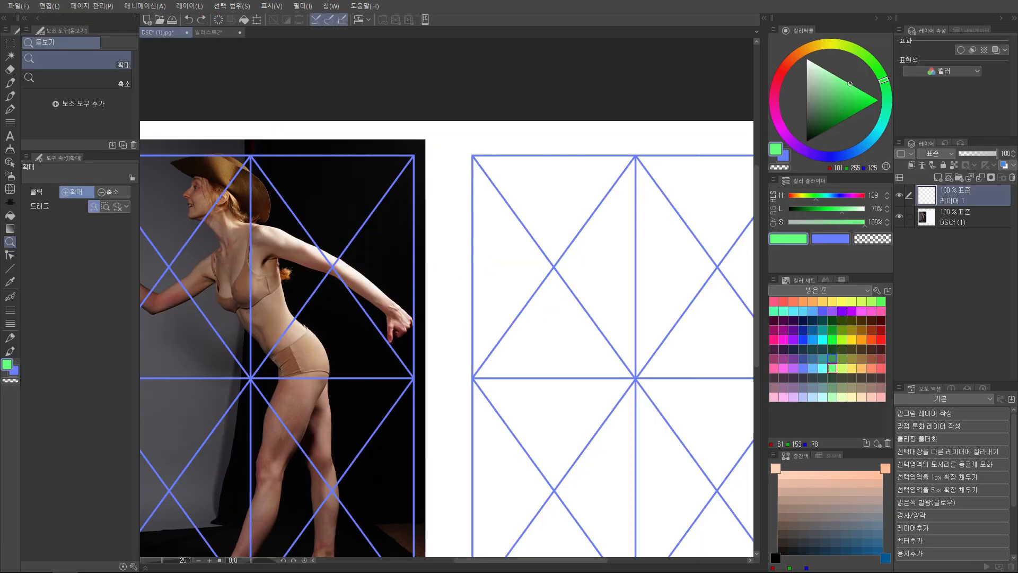
On the gridded figure photo DSCf (1).jpg, outline the head in green through the hat and circle both shoulders in green
key("Tab")
left_click_drag(260, 194, 457, 222)
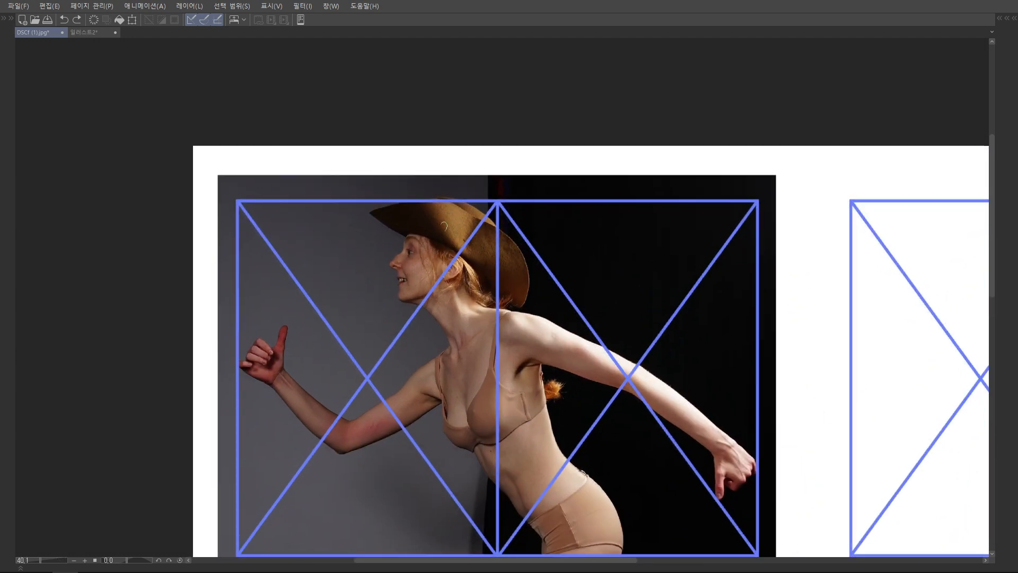
scroll(449, 228, "up", 1)
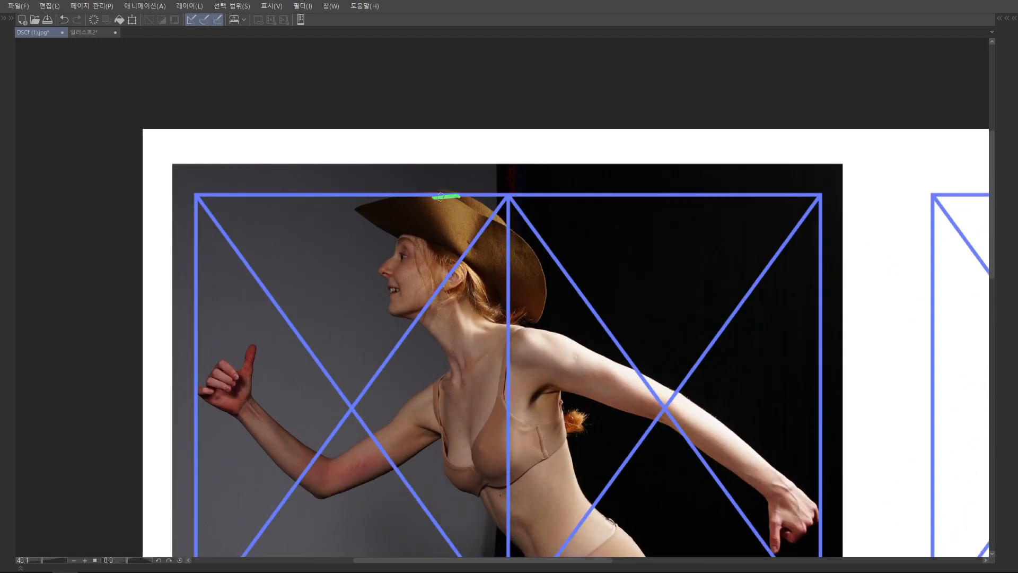
mouse_move(453, 197)
left_mouse_down()
mouse_move(423, 200)
mouse_move(405, 217)
mouse_move(386, 276)
mouse_move(392, 315)
mouse_move(467, 301)
mouse_move(487, 284)
mouse_move(491, 226)
mouse_move(449, 197)
left_mouse_up()
scroll(472, 290, "down", 2)
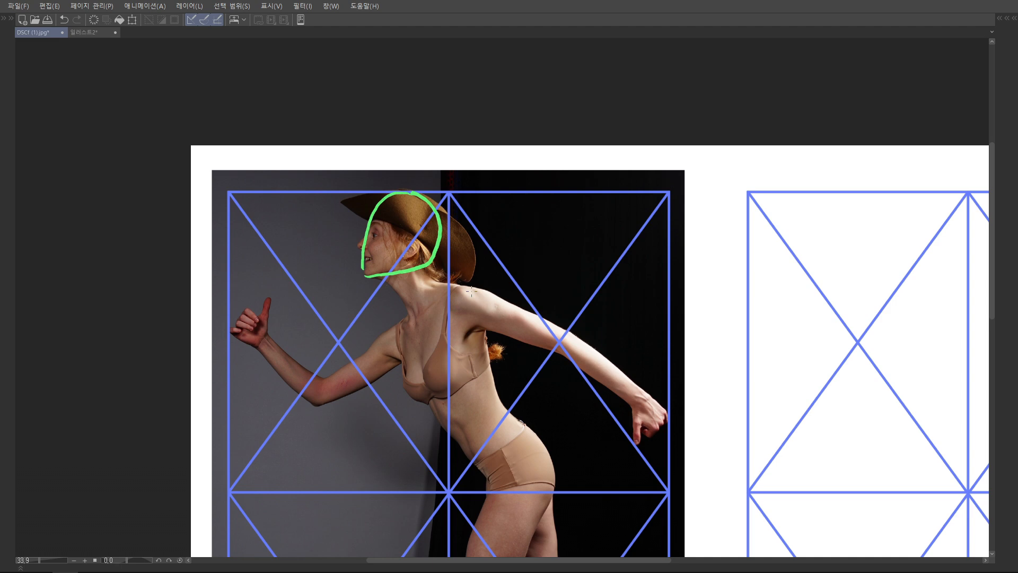
scroll(472, 290, "up", 2)
mouse_move(480, 268)
left_mouse_down()
mouse_move(440, 271)
mouse_move(436, 304)
mouse_move(460, 322)
mouse_move(494, 308)
mouse_move(496, 282)
mouse_move(479, 264)
left_mouse_up()
mouse_move(341, 333)
left_mouse_down()
mouse_move(321, 356)
mouse_move(333, 381)
mouse_move(358, 380)
mouse_move(367, 346)
mouse_move(338, 322)
left_mouse_up()
scroll(339, 323, "up", 1)
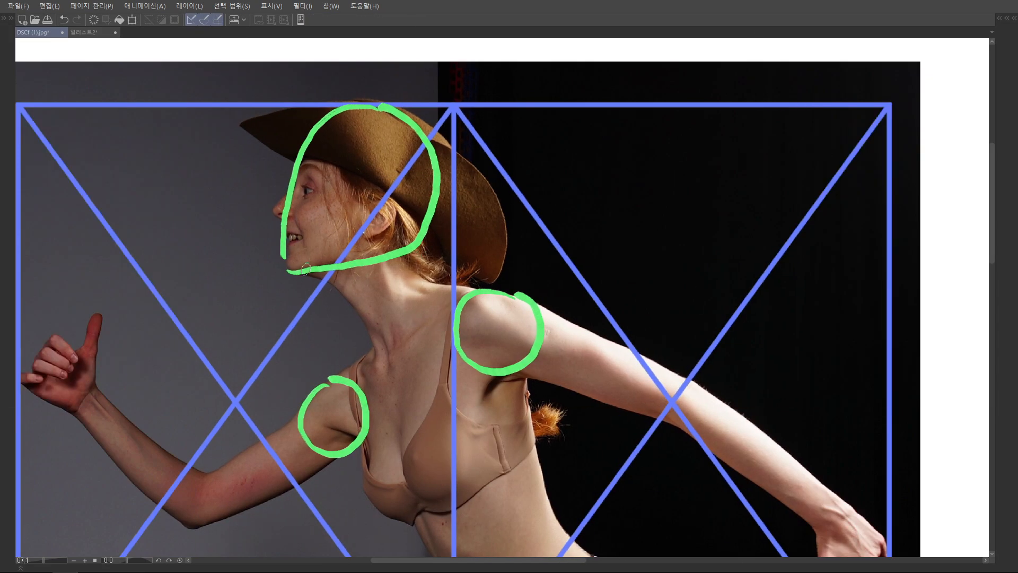
Trace the front and back neck contours in blue from the head outline to the two shoulder circles
mouse_move(305, 272)
left_mouse_down()
mouse_move(331, 278)
mouse_move(377, 344)
mouse_move(330, 380)
left_mouse_up()
mouse_move(422, 237)
left_mouse_down()
mouse_move(412, 265)
mouse_move(445, 286)
mouse_move(487, 291)
left_mouse_up()
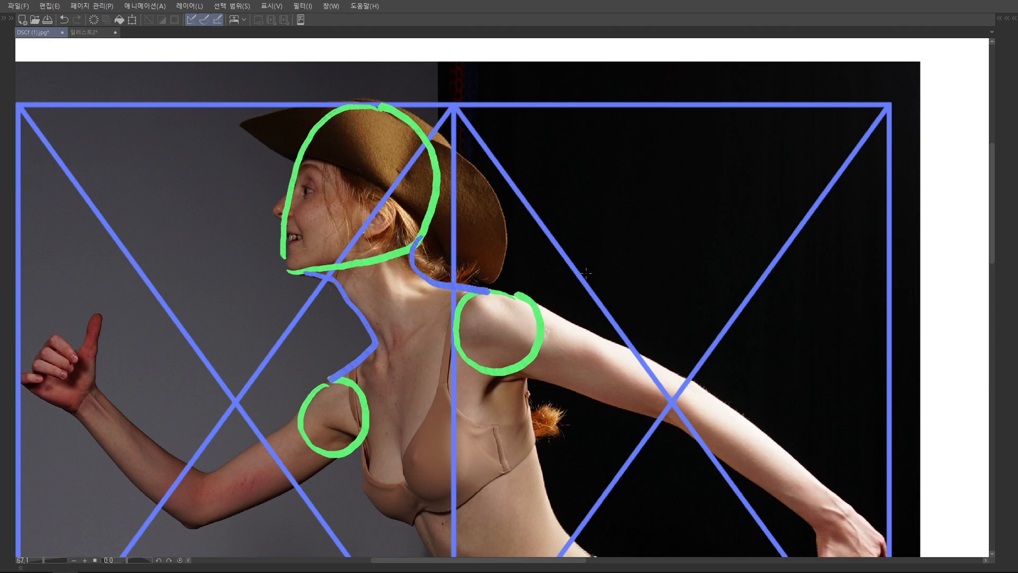
left_click_drag(372, 345, 634, 251)
Circle the bent arm's wrist in green, trace both arm contours in blue, and outline the raised hand as a green block shape
mouse_move(361, 287)
left_mouse_down()
mouse_move(355, 315)
mouse_move(377, 294)
mouse_move(360, 284)
left_mouse_up()
left_click_drag(606, 294, 581, 283)
left_click_drag(558, 320, 561, 287)
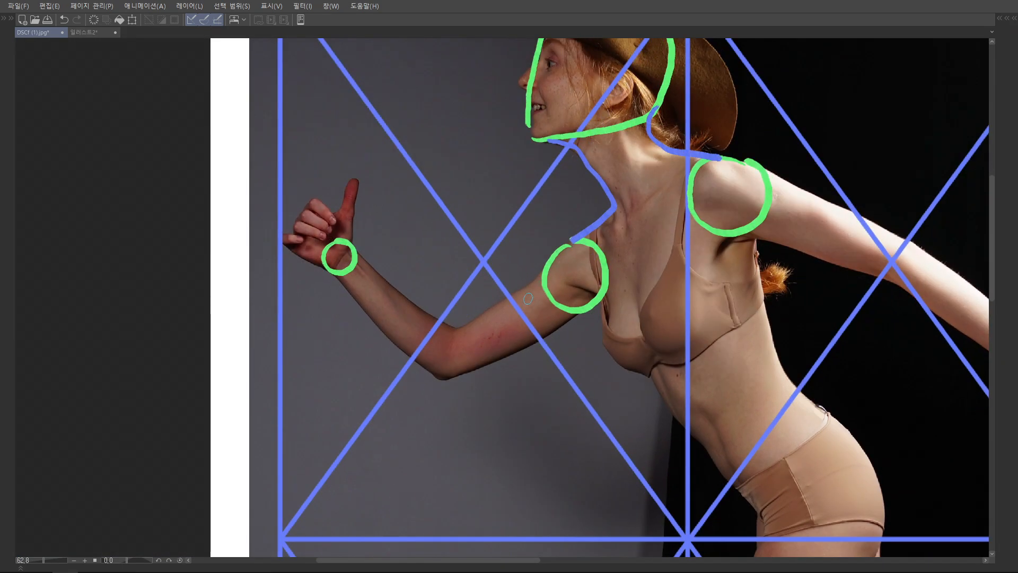
left_click_drag(494, 338, 535, 318)
mouse_move(574, 228)
left_mouse_down()
mouse_move(498, 286)
mouse_move(444, 300)
left_mouse_up()
left_click_drag(285, 206, 439, 321)
mouse_move(572, 288)
left_mouse_down()
mouse_move(498, 366)
mouse_move(455, 381)
left_mouse_up()
mouse_move(380, 275)
left_mouse_down()
mouse_move(447, 345)
mouse_move(528, 323)
mouse_move(562, 300)
left_mouse_up()
mouse_move(345, 254)
left_mouse_down()
mouse_move(378, 268)
mouse_move(360, 219)
mouse_move(393, 204)
mouse_move(394, 227)
left_mouse_up()
Outline the backward-reaching hand in green and mark both elbows with short green lines across the arms
left_click_drag(809, 294, 633, 248)
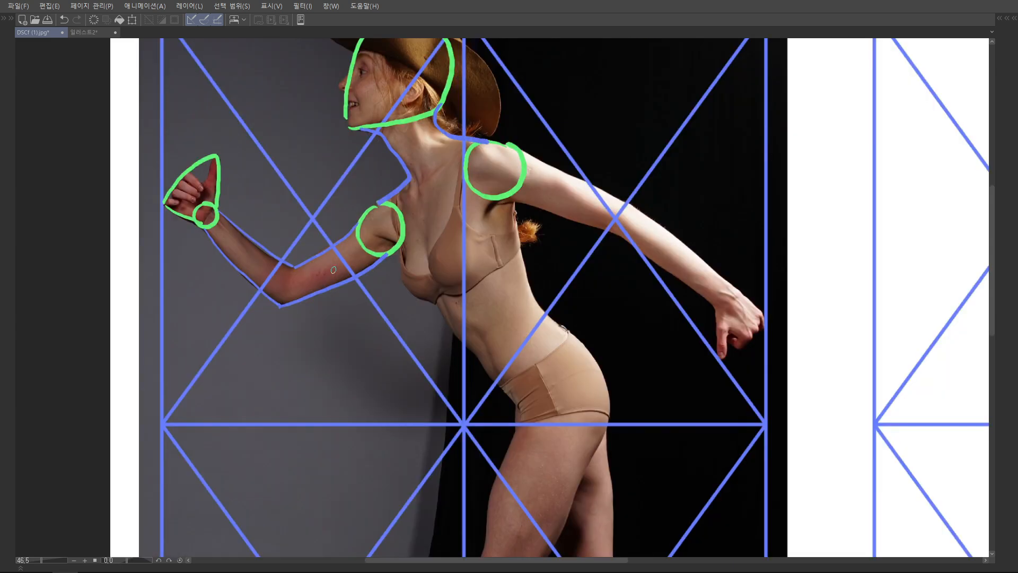
left_click_drag(722, 228, 717, 236)
mouse_move(738, 300)
left_mouse_down()
mouse_move(712, 316)
mouse_move(714, 361)
mouse_move(754, 338)
mouse_move(759, 324)
mouse_move(741, 301)
mouse_move(760, 326)
left_mouse_up()
left_click_drag(724, 252, 734, 275)
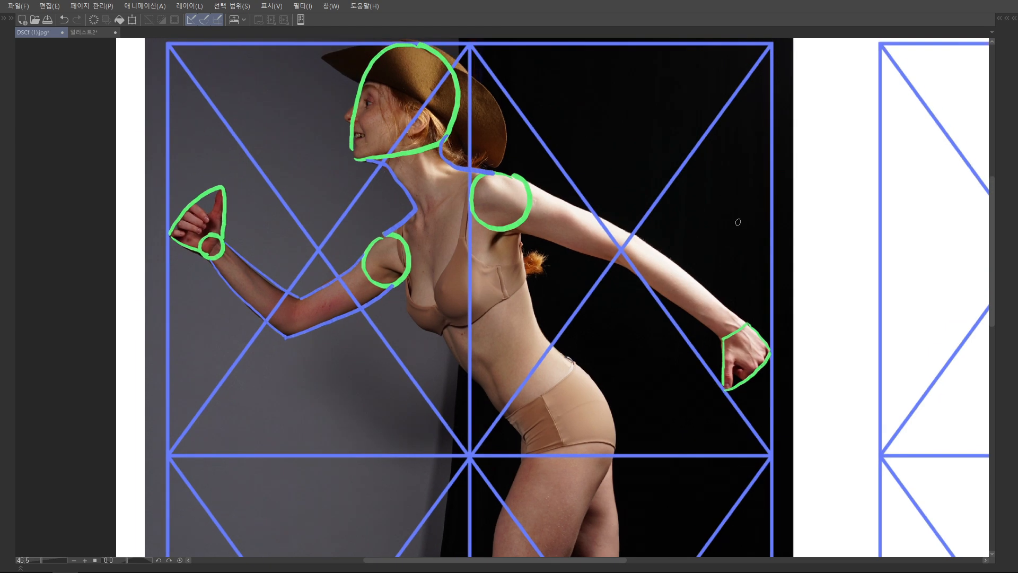
left_click_drag(299, 299, 287, 334)
left_click_drag(635, 233, 625, 265)
left_click_drag(674, 224, 595, 280)
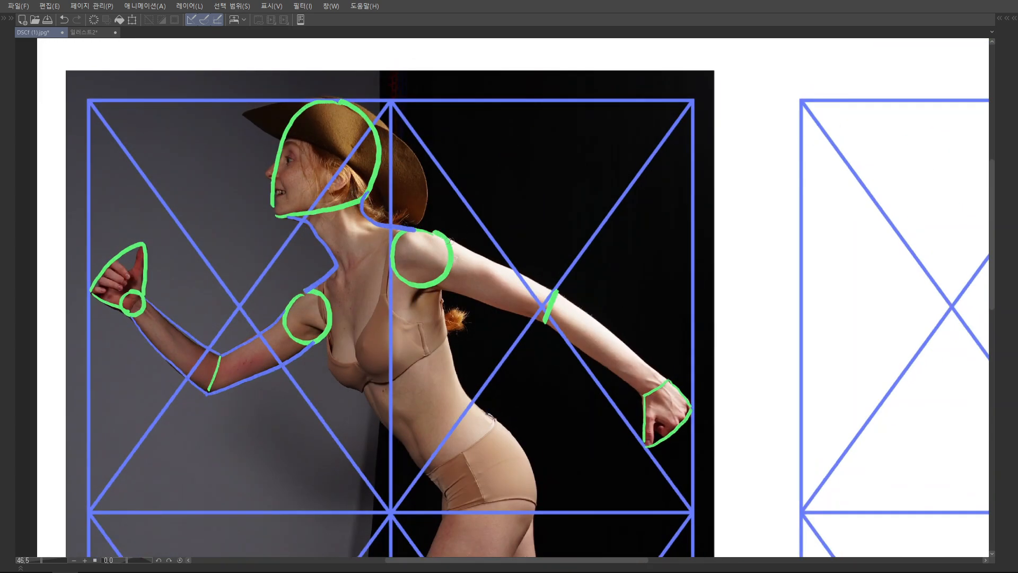
Trace the upper and lower contours of the backward-reaching arm in blue from the shoulder circle to the hand
mouse_move(453, 242)
left_mouse_down()
mouse_move(548, 284)
mouse_move(557, 291)
mouse_move(451, 240)
mouse_move(554, 290)
mouse_move(669, 384)
left_mouse_up()
key("ctrl+z")
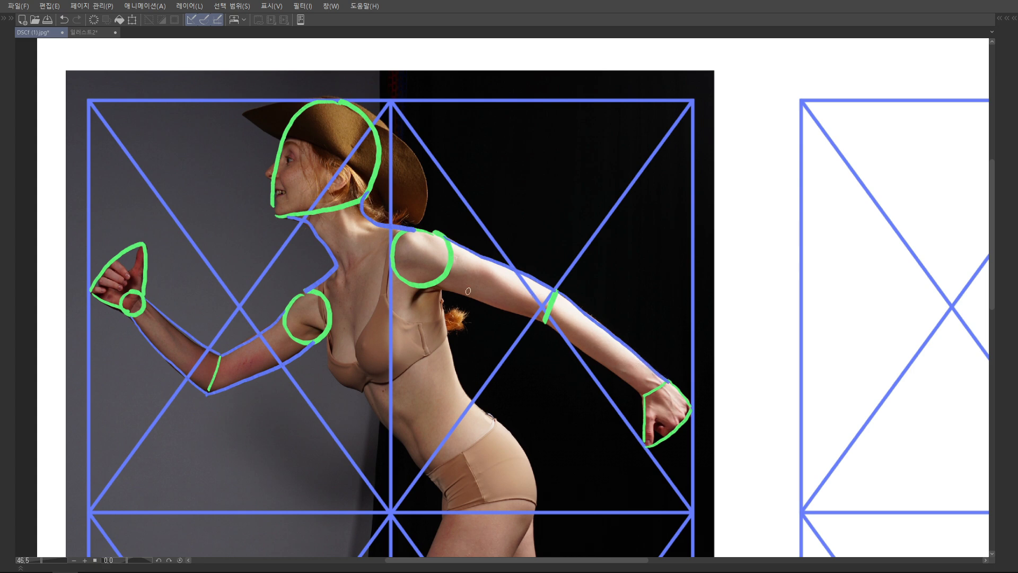
mouse_move(441, 287)
left_mouse_down()
mouse_move(541, 318)
mouse_move(645, 395)
left_mouse_up()
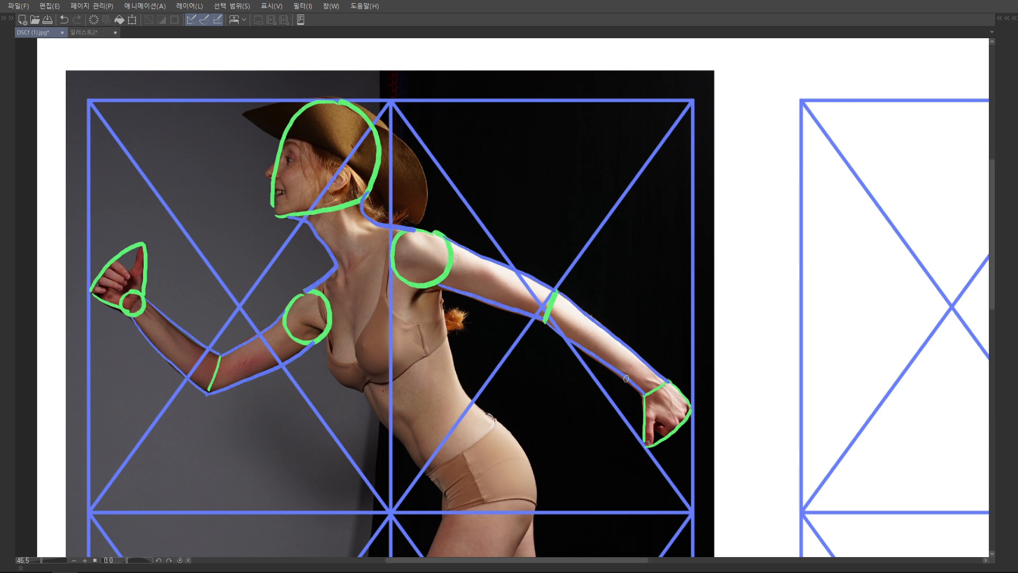
left_click_drag(626, 378, 584, 223)
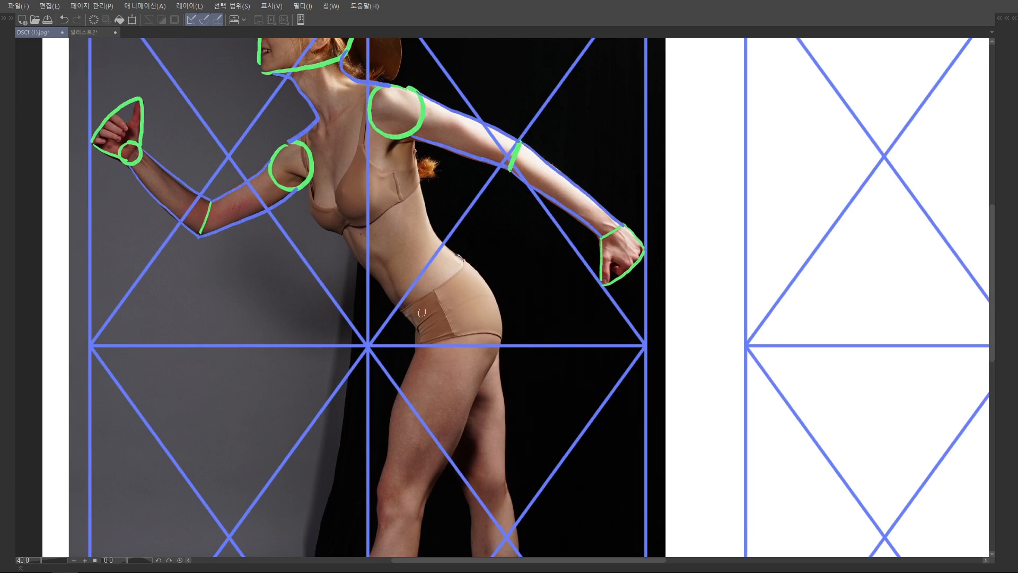
mouse_move(491, 294)
left_mouse_down()
mouse_move(459, 276)
mouse_move(418, 318)
mouse_move(421, 348)
mouse_move(463, 359)
mouse_move(490, 350)
mouse_move(495, 303)
left_mouse_up()
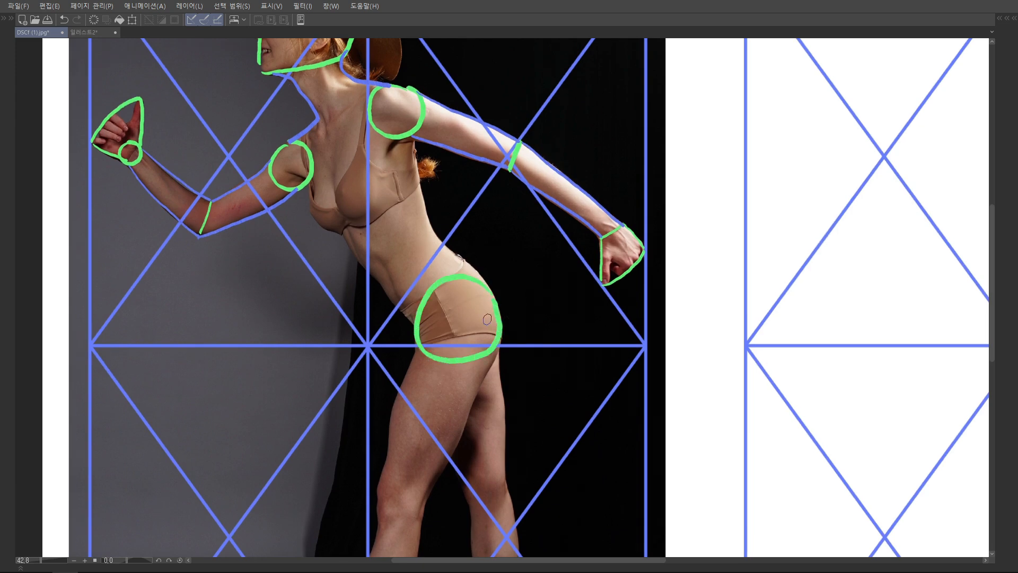
key("ctrl+z")
mouse_move(403, 312)
left_mouse_down()
mouse_move(420, 337)
mouse_move(403, 317)
mouse_move(470, 267)
mouse_move(504, 325)
left_mouse_up()
left_click_drag(422, 343, 476, 333)
key("ctrl+z")
key("ctrl+z")
key("ctrl+z")
Outline the pelvis in green as a four-sided block following the briefs' waistline, back and lower edge
mouse_move(402, 316)
left_mouse_down()
mouse_move(417, 334)
mouse_move(428, 294)
mouse_move(465, 268)
mouse_move(493, 294)
mouse_move(504, 328)
left_mouse_up()
left_click_drag(420, 335, 504, 329)
Trace the torso's front and back contours in blue from the shoulder circles to the pelvis block
left_click_drag(508, 255, 497, 296)
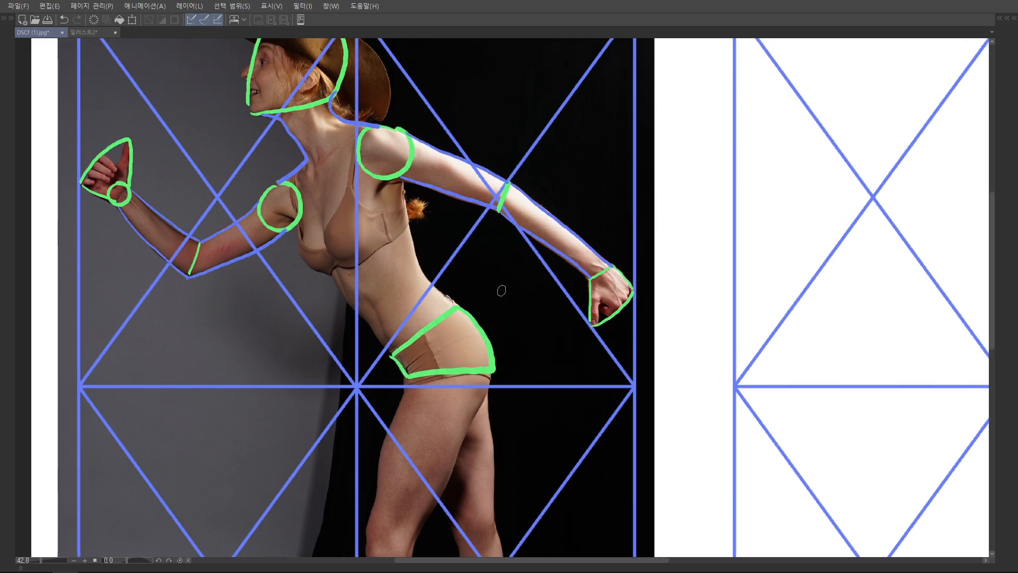
scroll(501, 291, "down", 5)
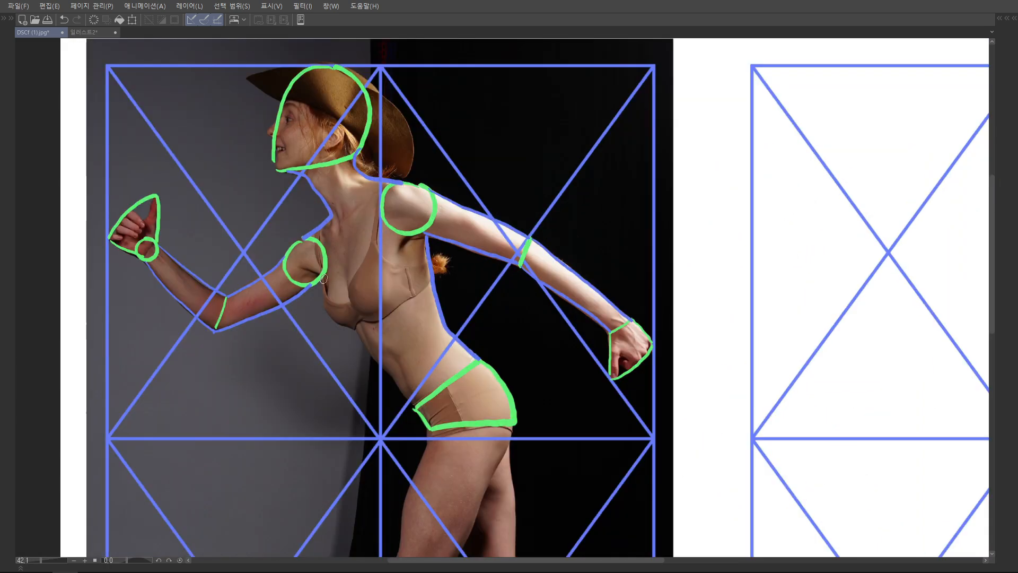
mouse_move(324, 276)
left_mouse_down()
mouse_move(327, 313)
mouse_move(360, 335)
left_mouse_up()
key("ctrl+z")
mouse_move(323, 274)
left_mouse_down()
mouse_move(328, 312)
mouse_move(357, 332)
mouse_move(412, 407)
left_mouse_up()
left_click_drag(493, 296, 470, 324)
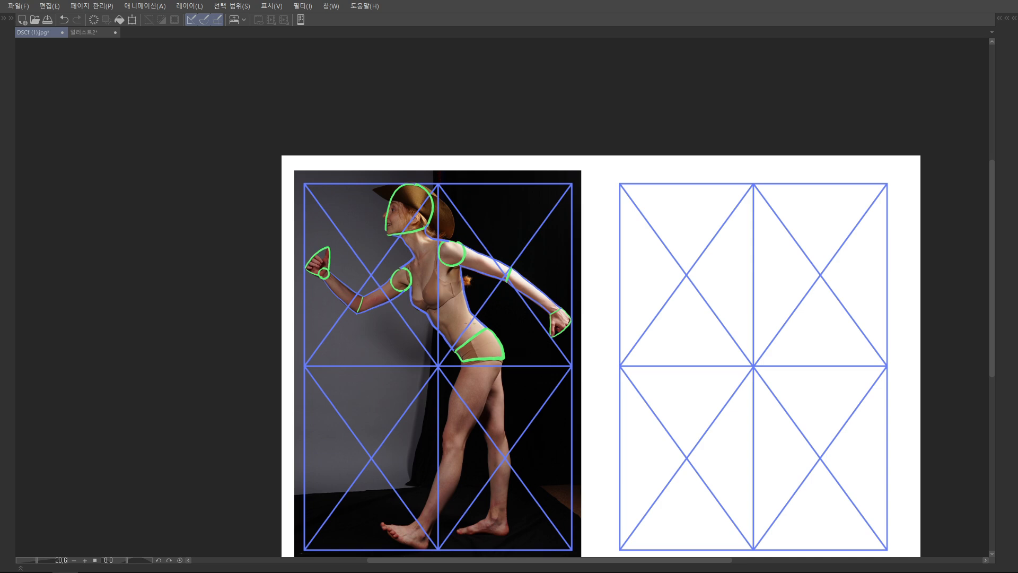
Outline both knees on the photo as green block shapes
left_click_drag(469, 440, 492, 301)
scroll(492, 301, "up", 2)
scroll(487, 277, "up", 1)
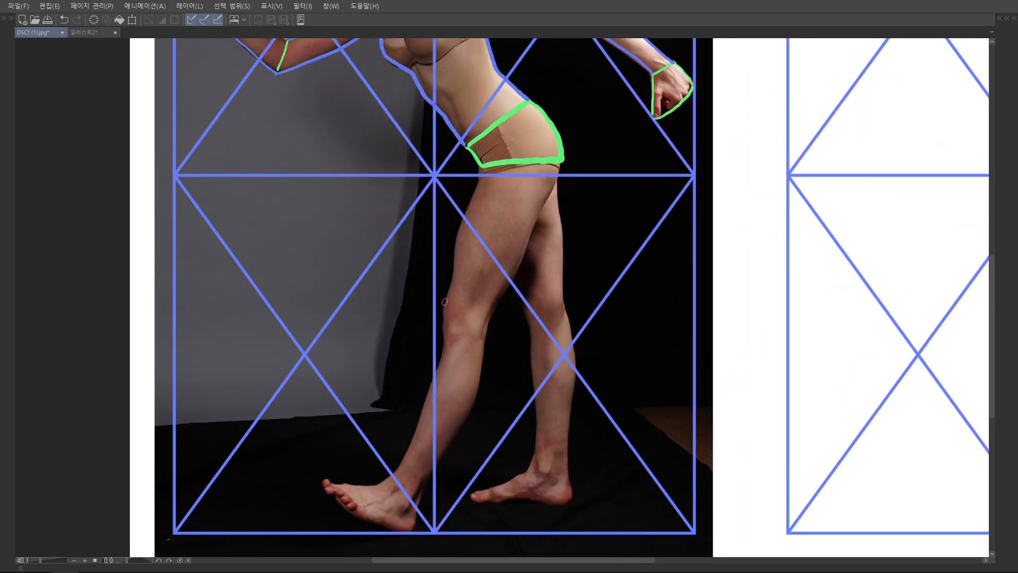
left_click_drag(445, 297, 447, 342)
left_click_drag(448, 296, 446, 342)
left_click_drag(522, 293, 531, 326)
mouse_move(476, 390)
left_mouse_down()
mouse_move(501, 315)
mouse_move(501, 277)
left_mouse_up()
Circle the ankles and outline both feet as green wedge shapes
mouse_move(426, 366)
left_mouse_down()
mouse_move(412, 390)
mouse_move(435, 362)
left_mouse_up()
mouse_move(413, 370)
left_mouse_down()
mouse_move(351, 368)
mouse_move(382, 405)
mouse_move(431, 419)
mouse_move(438, 419)
left_mouse_up()
mouse_move(566, 343)
left_mouse_down()
mouse_move(594, 342)
mouse_move(572, 338)
mouse_move(497, 386)
left_mouse_up()
left_click_drag(497, 386, 594, 391)
left_click_drag(595, 361, 597, 391)
left_click_drag(573, 239, 519, 389)
Trace the thigh and calf contours of both legs in blue, connecting the pelvis, knees and ankles
left_click_drag(455, 208, 423, 340)
mouse_move(533, 208)
left_mouse_down()
mouse_move(498, 292)
mouse_move(539, 339)
left_mouse_up()
mouse_move(489, 320)
left_mouse_down()
mouse_move(495, 335)
mouse_move(522, 259)
left_mouse_up()
left_click_drag(448, 297, 398, 430)
left_click_drag(486, 296, 422, 444)
left_click_drag(533, 284, 541, 408)
left_click_drag(569, 267, 570, 411)
scroll(543, 415, "down", 6)
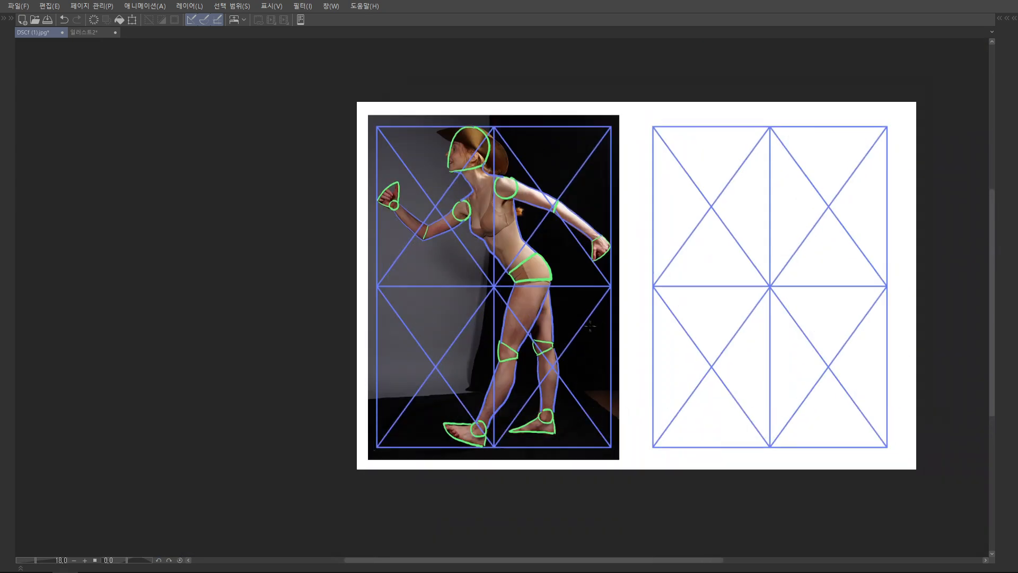
scroll(588, 314, "up", 2)
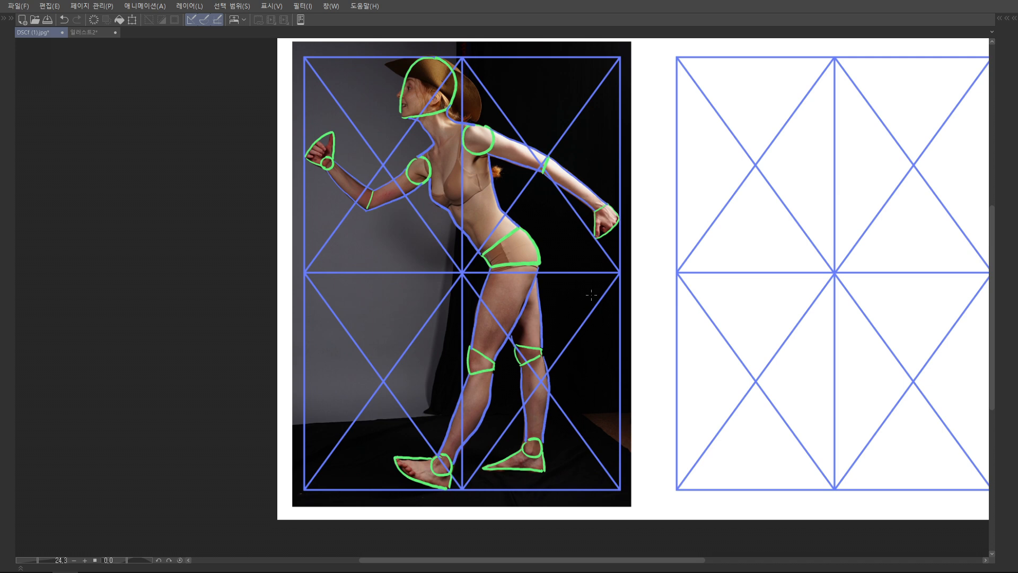
Handwrite the note "2×8" in green on the photo's lower-left grid area
scroll(347, 264, "up", 3)
left_click_drag(356, 319, 395, 332)
mouse_move(395, 313)
left_mouse_down()
mouse_move(377, 332)
mouse_move(406, 318)
mouse_move(419, 332)
left_mouse_up()
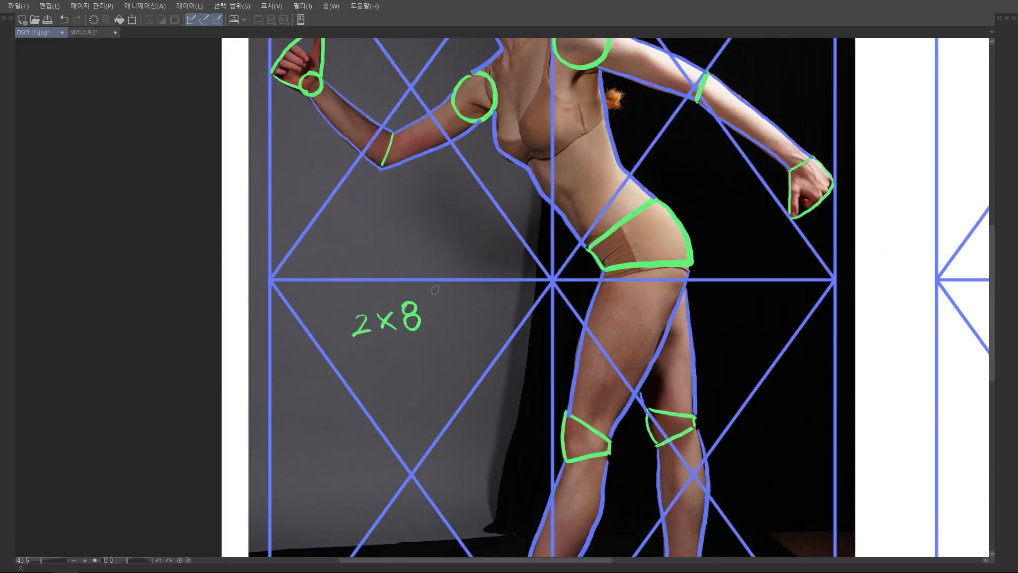
scroll(461, 318, "down", 2)
scroll(456, 318, "up", 1)
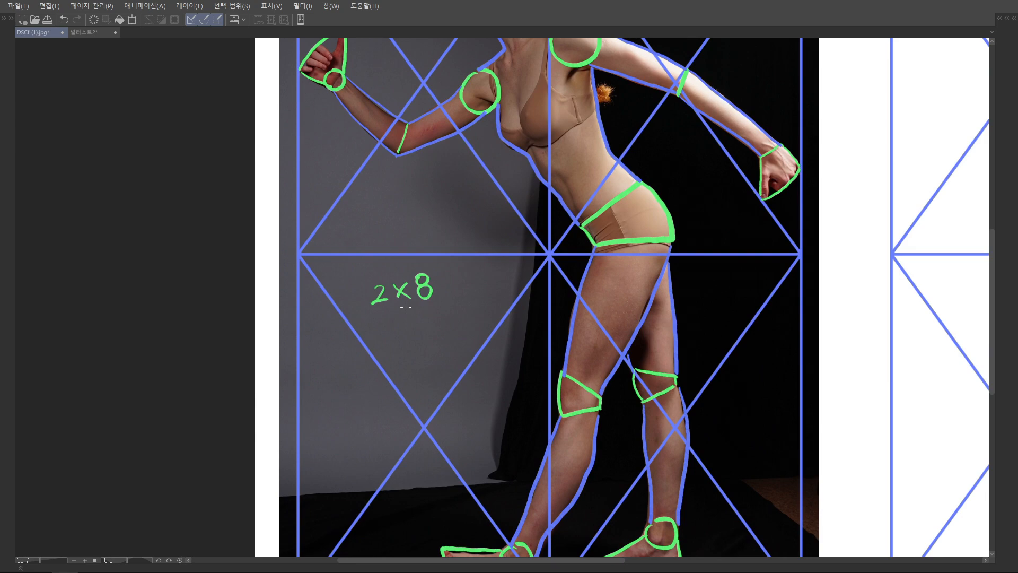
mouse_move(433, 278)
left_mouse_down()
mouse_move(410, 289)
mouse_move(438, 277)
left_mouse_up()
key("ctrl+z")
mouse_move(393, 304)
left_mouse_down()
mouse_move(394, 285)
mouse_move(377, 315)
left_mouse_up()
key("ctrl+z")
Add an underlined row of handwriting below the green note, and undo all the note strokes
scroll(419, 278, "down", 2)
scroll(418, 269, "up", 1)
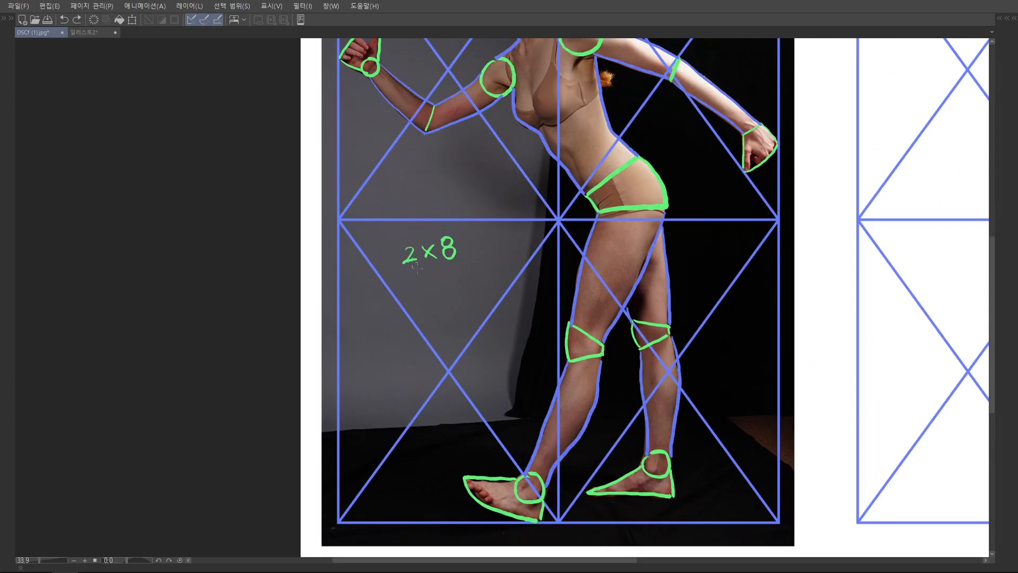
mouse_move(369, 329)
left_mouse_down()
mouse_move(364, 343)
mouse_move(376, 346)
left_mouse_up()
mouse_move(374, 337)
left_mouse_down()
mouse_move(386, 331)
mouse_move(381, 343)
left_mouse_up()
mouse_move(395, 323)
left_mouse_down()
mouse_move(414, 333)
mouse_move(429, 318)
left_mouse_up()
mouse_move(420, 314)
left_mouse_down()
mouse_move(421, 329)
mouse_move(467, 312)
left_mouse_up()
mouse_move(459, 308)
left_mouse_down()
mouse_move(462, 321)
mouse_move(492, 315)
left_mouse_up()
left_click_drag(489, 308, 526, 307)
mouse_move(375, 361)
left_mouse_down()
mouse_move(506, 329)
mouse_move(511, 337)
left_mouse_up()
key("ctrl+z")
key("ctrl+z")
key("ctrl+z")
key("ctrl+z")
key("ctrl+z")
key("ctrl+z")
key("ctrl+z")
key("ctrl+z")
key("ctrl+z")
key("ctrl+z")
key("ctrl+z")
key("ctrl+z")
key("ctrl+z")
key("ctrl+z")
key("ctrl+z")
key("ctrl+z")
key("ctrl+z")
key("ctrl+z")
key("ctrl+z")
key("ctrl+z")
scroll(494, 277, "down", 2)
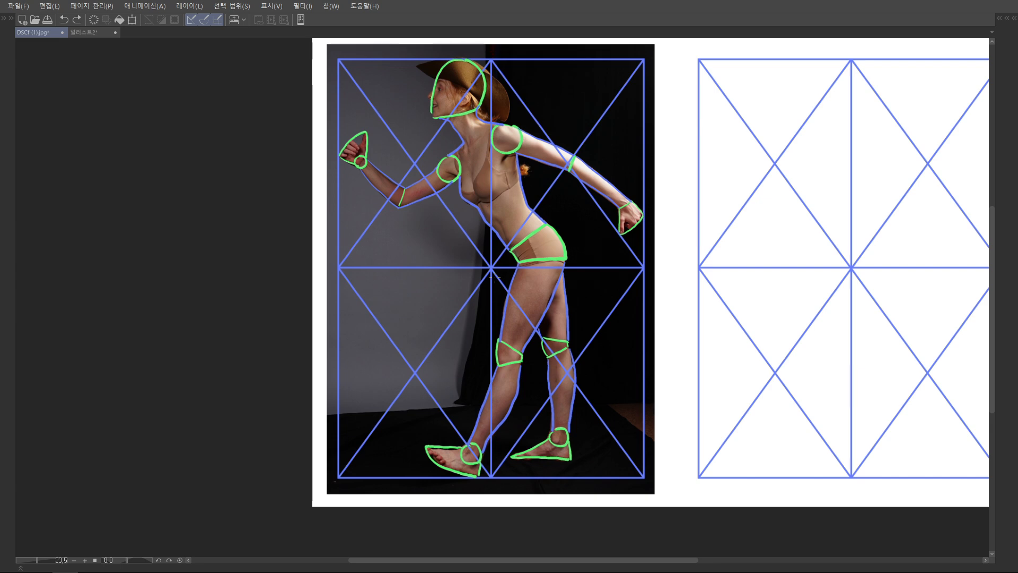
Choose light red and purple from the colour set as the two drawing colours
scroll(569, 276, "down", 2)
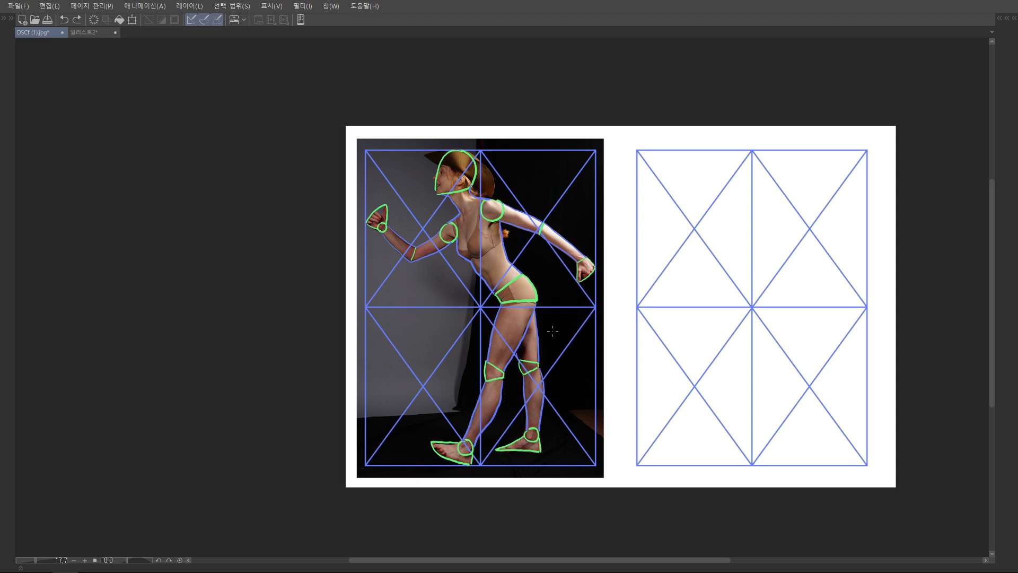
left_click_drag(659, 284, 520, 273)
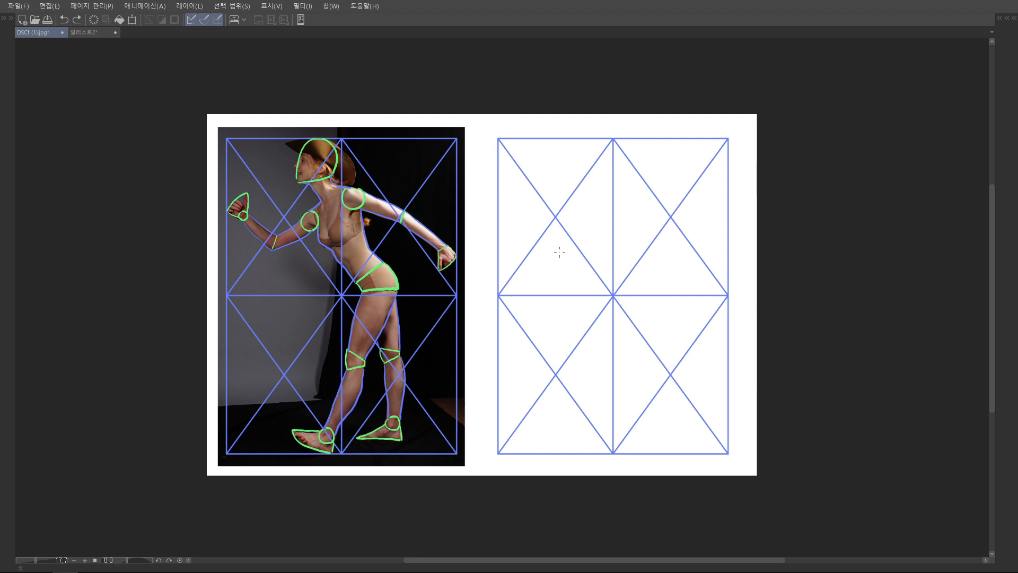
left_click_drag(559, 252, 540, 265)
key("Tab")
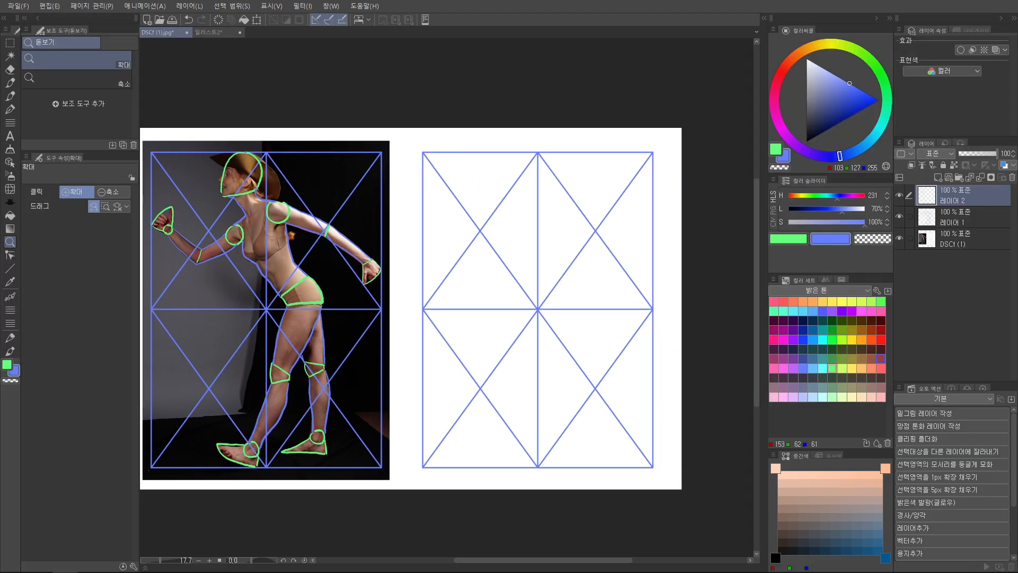
left_click(880, 368)
key("x")
key("x")
left_click(803, 368)
key("x")
left_click(880, 368)
key("x")
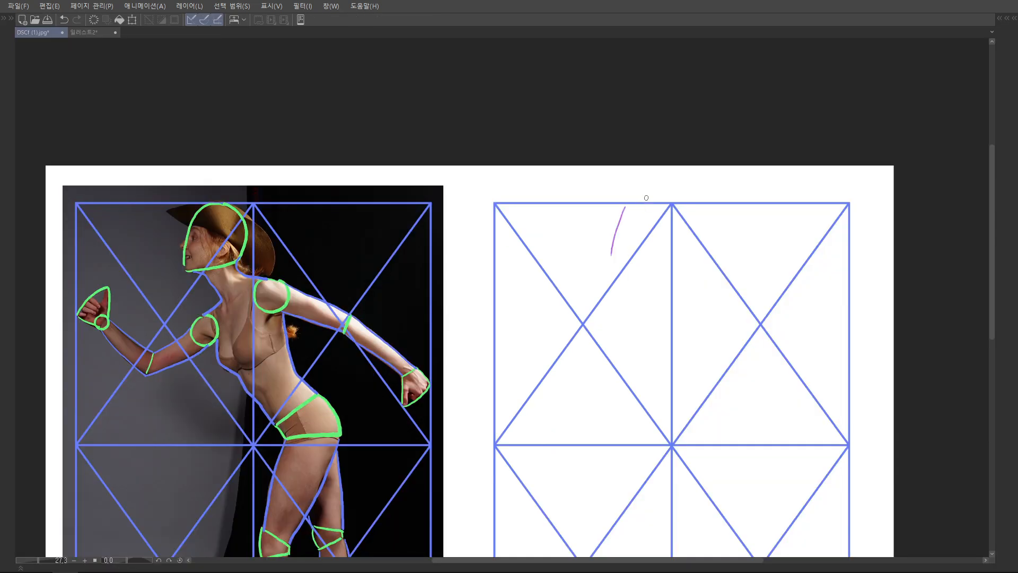
key("ctrl+z")
Sketch the head shape in purple at the upper edge of the blank grid, just left of its centre line
mouse_move(619, 210)
left_mouse_down()
mouse_move(610, 262)
mouse_move(668, 225)
mouse_move(663, 250)
mouse_move(643, 259)
left_mouse_up()
mouse_move(607, 265)
left_mouse_down()
mouse_move(617, 211)
mouse_move(665, 208)
left_mouse_up()
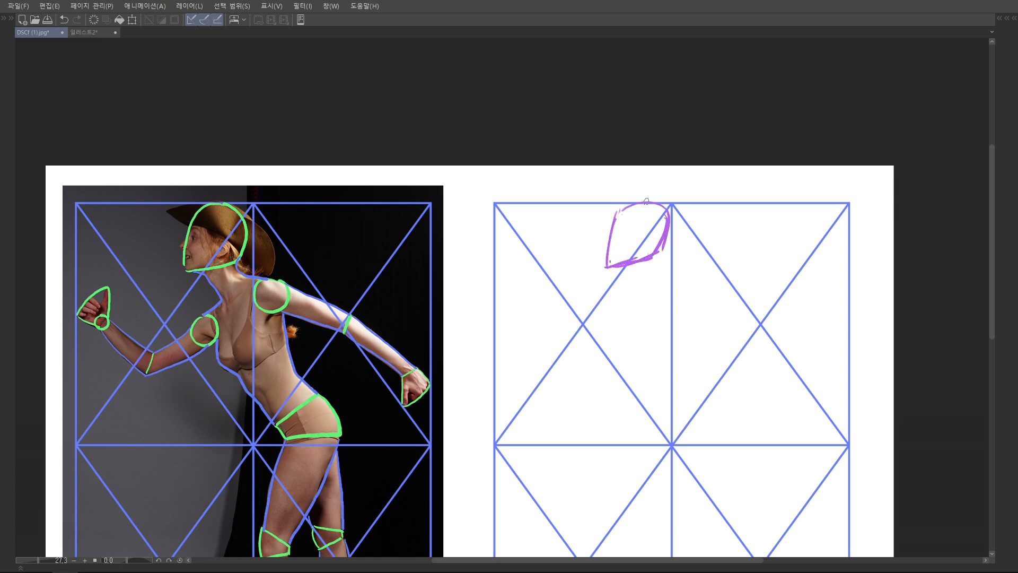
left_click_drag(630, 205, 655, 207)
left_click_drag(655, 209, 656, 255)
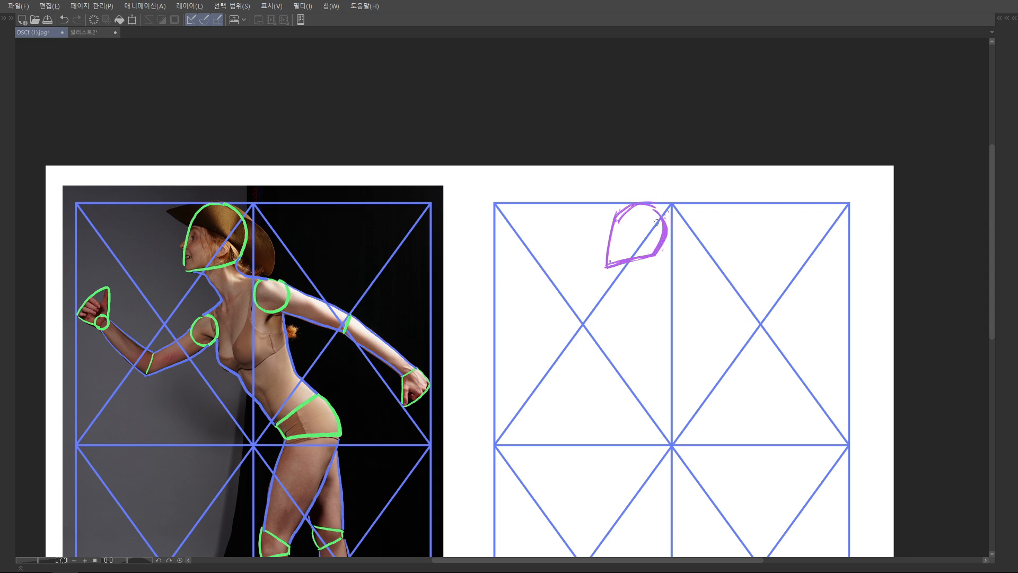
Mark the gap between the back of the head and the centre line on the photo with a small red oval
left_click_drag(256, 239, 345, 245)
left_click_drag(419, 180, 356, 214)
left_click_drag(362, 201, 367, 238)
key("ctrl+z")
key("ctrl+z")
mouse_move(356, 248)
left_mouse_down()
mouse_move(374, 247)
mouse_move(343, 260)
left_mouse_up()
key("ctrl+z")
scroll(351, 250, "up", 5)
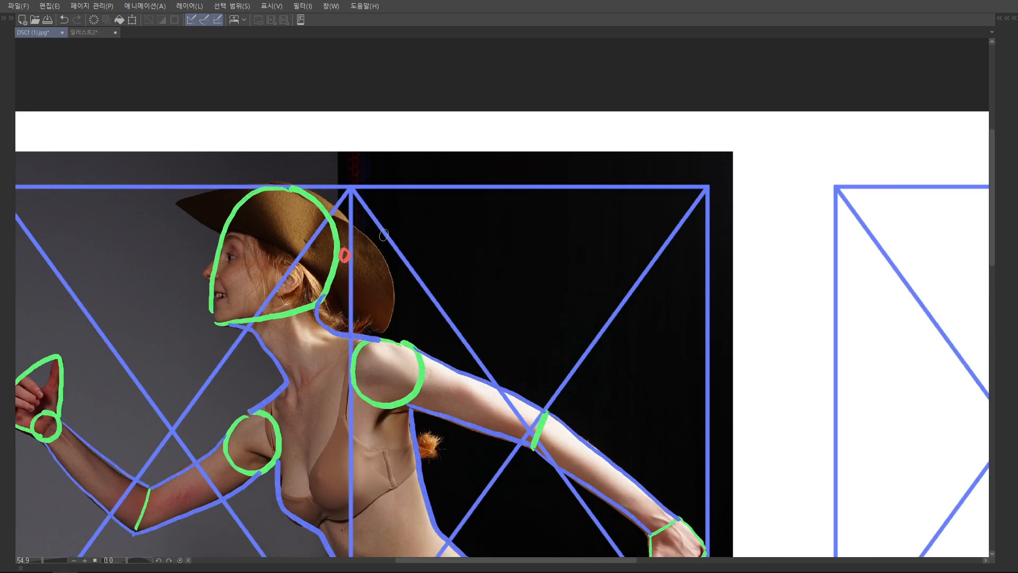
Draw a red vertical guide from the photo grid's upper edge to the left diagonal crossing and circle the gap before the face
left_click_drag(384, 234, 458, 219)
left_click_drag(237, 175, 234, 363)
key("ctrl+z")
left_click_drag(252, 175, 247, 417)
left_click_drag(268, 276, 288, 270)
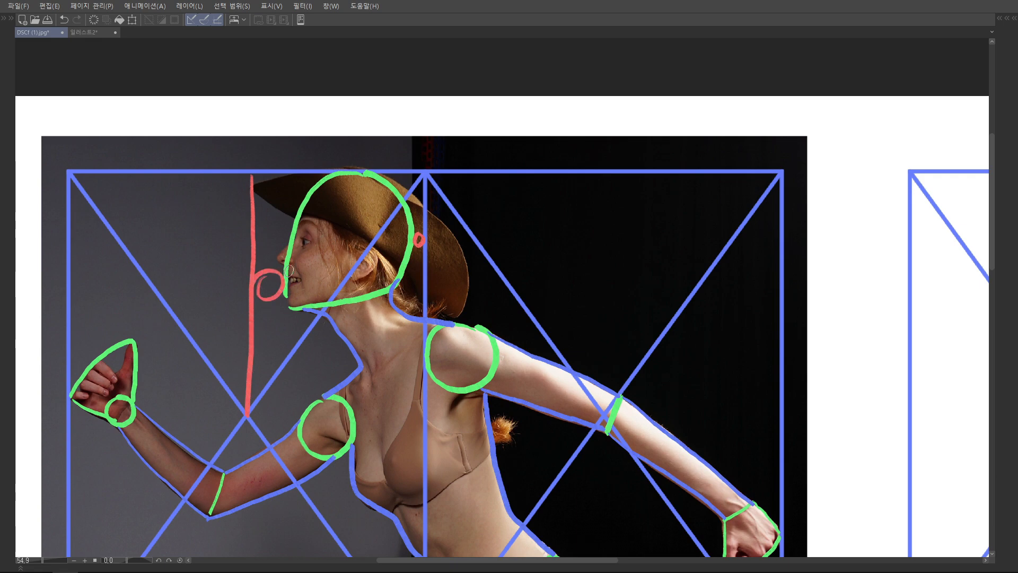
Try a matching red vertical guide and gap mark in front of the head on the blank grid
scroll(429, 253, "down", 7)
left_click_drag(801, 266, 711, 265)
scroll(658, 242, "up", 2)
left_click_drag(566, 215, 566, 339)
key("ctrl+z")
left_click_drag(570, 215, 567, 338)
mouse_move(585, 255)
left_mouse_down()
mouse_move(579, 277)
mouse_move(592, 256)
left_mouse_up()
key("ctrl+z")
key("ctrl+z")
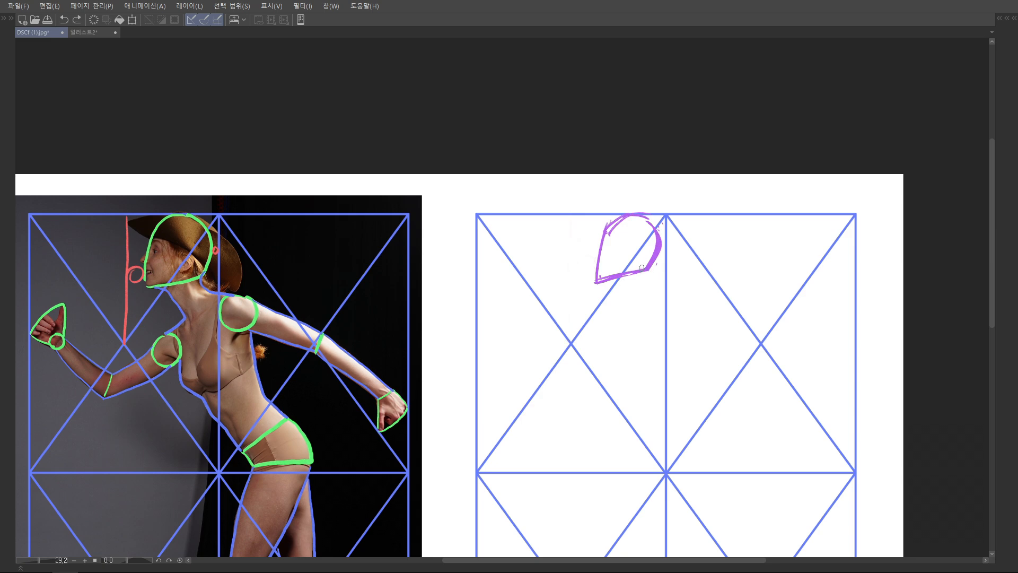
Draw a red horizontal guide through the upper diagonal crossings on the photo and circle both shoulders in purple
scroll(657, 273, "down", 2)
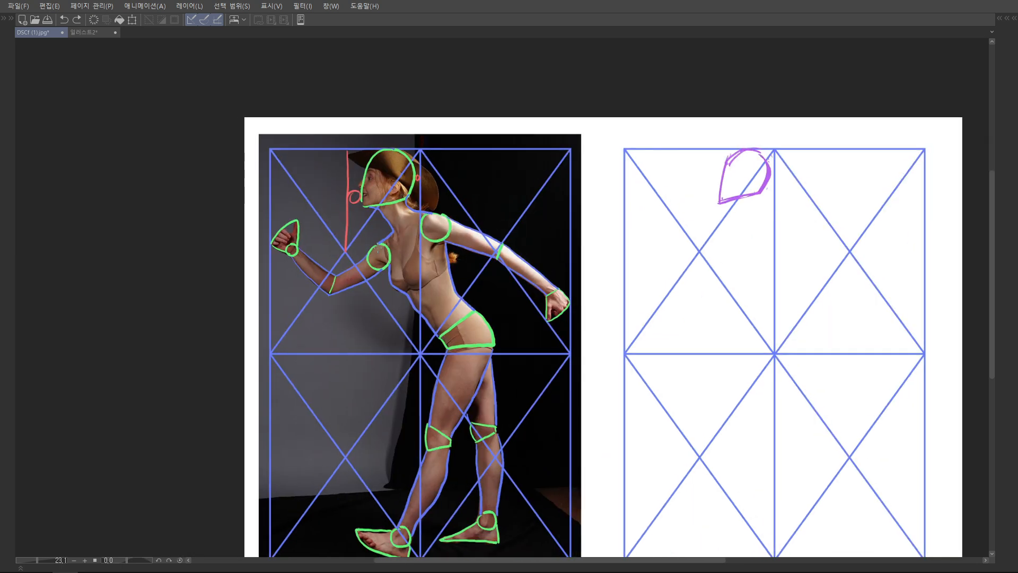
scroll(385, 256, "up", 3)
mouse_move(299, 250)
left_mouse_down()
mouse_move(599, 251)
mouse_move(290, 250)
left_mouse_up()
mouse_move(401, 241)
left_mouse_down()
mouse_move(377, 243)
mouse_move(339, 281)
mouse_move(392, 262)
left_mouse_up()
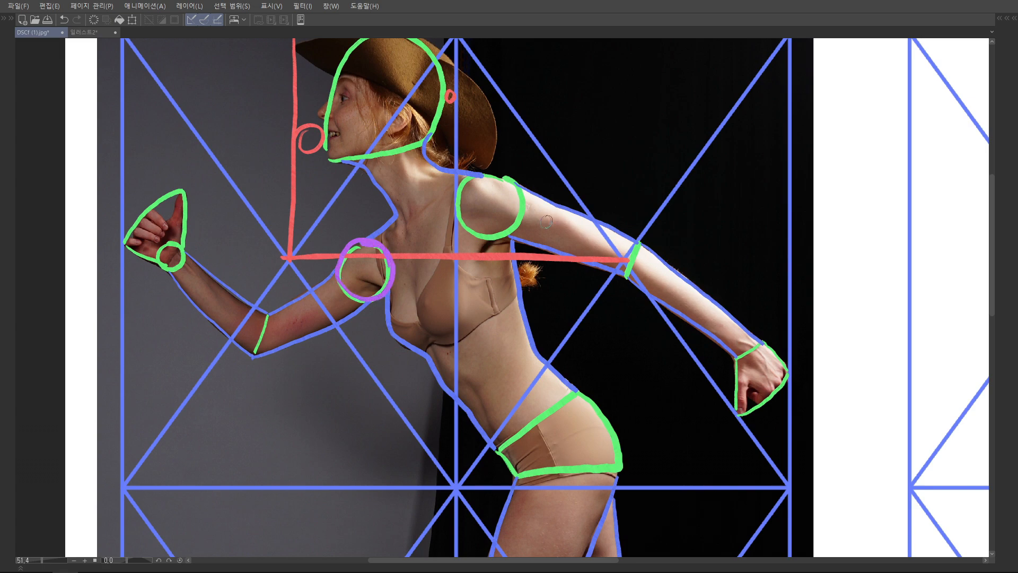
left_click_drag(548, 218, 514, 251)
mouse_move(476, 213)
left_mouse_down()
mouse_move(467, 208)
mouse_move(457, 267)
mouse_move(450, 208)
mouse_move(431, 232)
left_mouse_up()
Repeat the red horizontal guide on the blank grid and sketch both shoulder circles in purple around it
scroll(535, 255, "down", 5)
left_click_drag(689, 260, 555, 247)
left_click_drag(802, 252, 733, 269)
left_click_drag(603, 279, 790, 273)
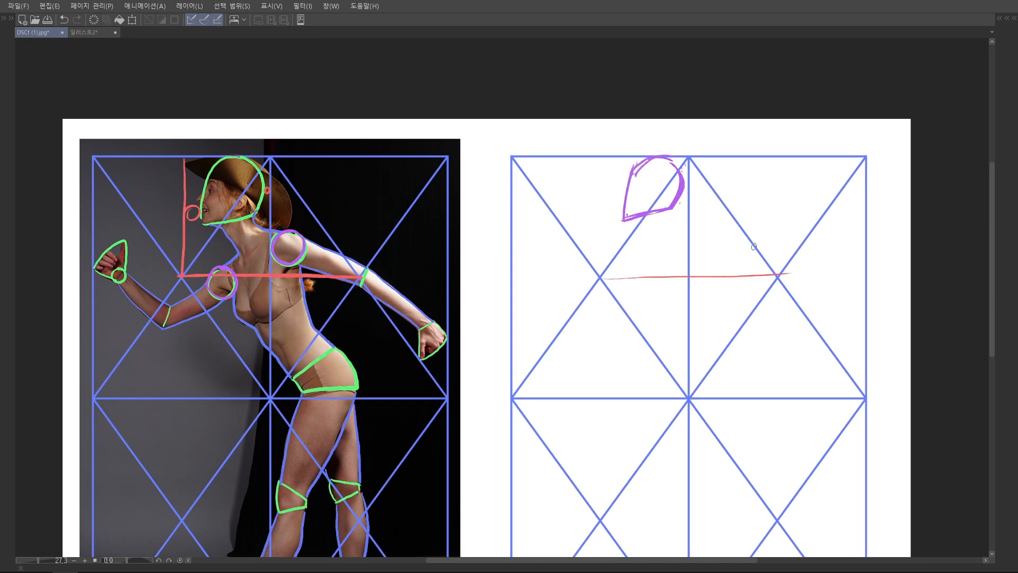
mouse_move(705, 235)
left_mouse_down()
mouse_move(694, 261)
mouse_move(688, 254)
mouse_move(709, 233)
left_mouse_up()
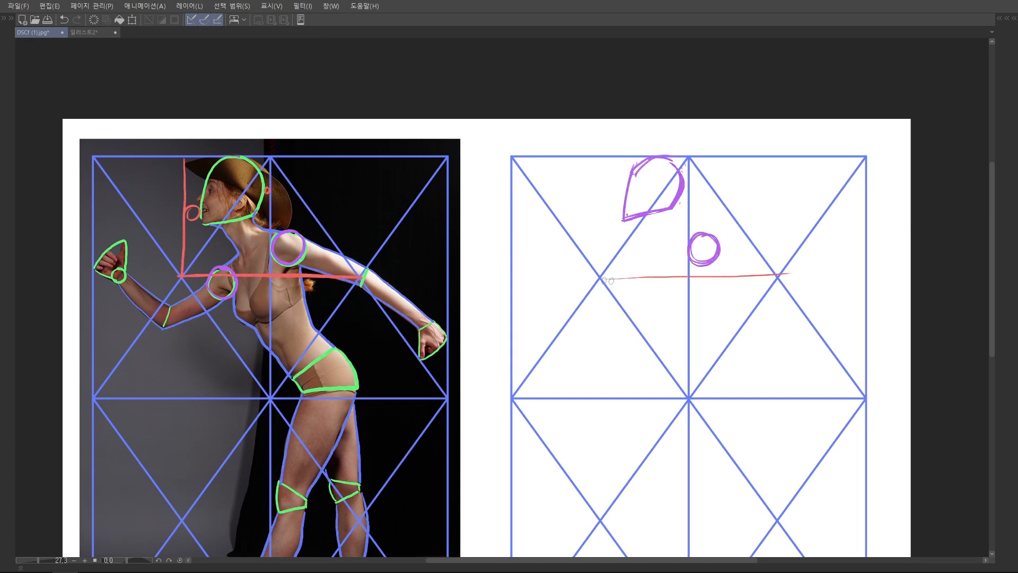
mouse_move(635, 270)
left_mouse_down()
mouse_move(643, 277)
mouse_move(624, 286)
mouse_move(637, 271)
mouse_move(642, 301)
mouse_move(623, 286)
left_mouse_up()
mouse_move(622, 287)
left_mouse_down()
mouse_move(599, 291)
mouse_move(587, 264)
mouse_move(584, 298)
mouse_move(570, 293)
left_mouse_up()
Adjust the front shoulder circle with a selection and extend the red guide to the left diagonal crossing on the blank grid
scroll(639, 292, "down", 3)
mouse_move(556, 329)
left_mouse_down()
mouse_move(576, 327)
mouse_move(548, 332)
mouse_move(579, 330)
mouse_move(553, 330)
left_mouse_up()
left_click_drag(544, 278, 546, 307)
mouse_move(546, 307)
left_mouse_down()
mouse_move(572, 308)
mouse_move(584, 341)
mouse_move(601, 340)
left_mouse_up()
left_click_drag(520, 285, 588, 345)
left_click_drag(560, 315, 542, 306)
key("ctrl+d")
left_click_drag(503, 302, 532, 305)
left_click_drag(782, 271, 724, 244)
left_click_drag(724, 244, 630, 228)
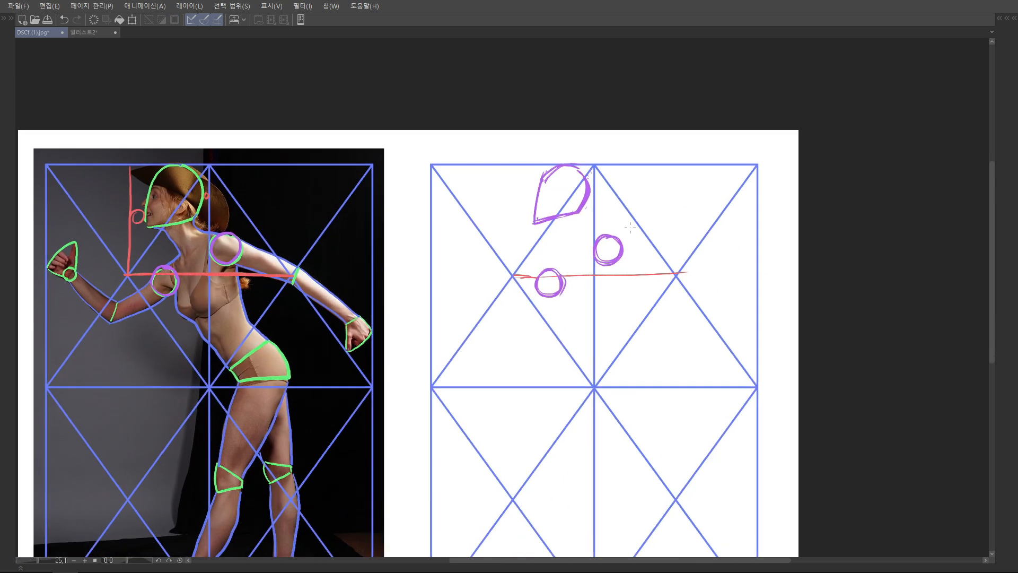
Sketch the front and back neck contours in red, linking the head shape to the two shoulder circles
left_click_drag(573, 240, 573, 266)
scroll(573, 266, "up", 4)
mouse_move(594, 298)
left_mouse_down()
mouse_move(623, 269)
mouse_move(603, 294)
mouse_move(700, 265)
mouse_move(674, 235)
mouse_move(666, 245)
mouse_move(689, 288)
left_mouse_up()
scroll(611, 294, "down", 3)
key("ctrl+z")
key("ctrl+z")
mouse_move(669, 244)
left_mouse_down()
mouse_move(690, 292)
mouse_move(658, 310)
left_mouse_up()
mouse_move(753, 225)
left_mouse_down()
mouse_move(705, 258)
mouse_move(739, 285)
mouse_move(704, 269)
mouse_move(761, 298)
mouse_move(754, 220)
mouse_move(660, 253)
mouse_move(697, 223)
mouse_move(729, 221)
mouse_move(662, 233)
mouse_move(675, 261)
mouse_move(673, 235)
left_mouse_up()
key("ctrl+z")
key("ctrl+z")
scroll(763, 284, "down", 3)
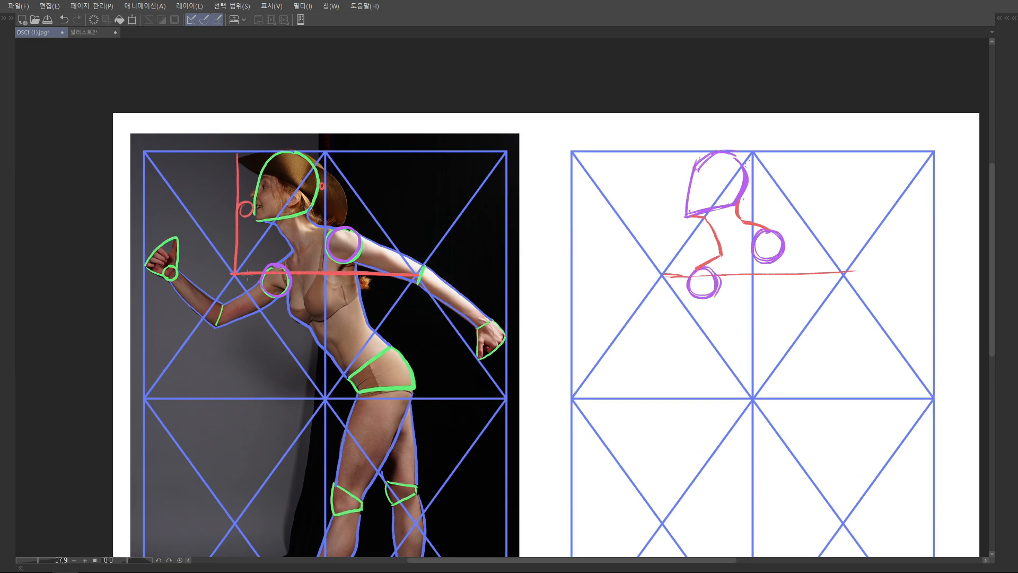
Extend the horizontal guide to the left edge of the grid on both the photo and the blank grid
left_click_drag(216, 271, 304, 270)
scroll(303, 269, "up", 5)
mouse_move(175, 273)
left_mouse_down()
mouse_move(312, 274)
mouse_move(212, 278)
left_mouse_up()
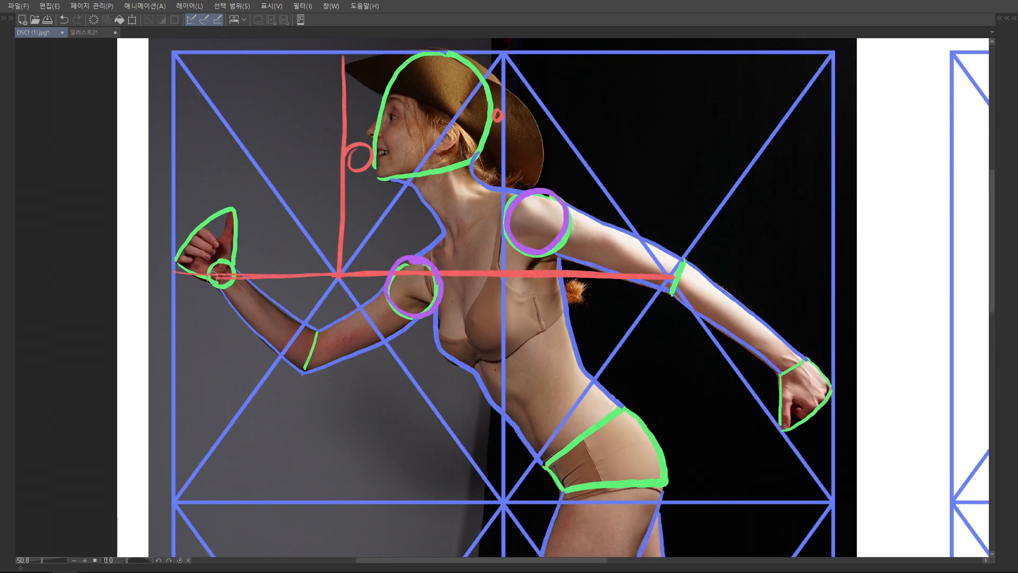
scroll(212, 276, "down", 5)
left_click_drag(585, 263, 642, 260)
left_click_drag(554, 262, 639, 259)
Draw the bent front arm in red on the blank grid with its wrist circle, wedge-shaped fist, elbow line and contours
key("x")
mouse_move(582, 256)
left_mouse_down()
mouse_move(577, 235)
mouse_move(593, 230)
mouse_move(591, 263)
left_mouse_up()
mouse_move(631, 297)
left_mouse_down()
mouse_move(632, 284)
mouse_move(622, 303)
left_mouse_up()
left_click_drag(673, 242, 666, 256)
mouse_move(666, 257)
left_mouse_down()
mouse_move(635, 271)
mouse_move(624, 302)
mouse_move(626, 293)
left_mouse_up()
mouse_move(627, 295)
left_mouse_down()
mouse_move(634, 270)
mouse_move(683, 266)
mouse_move(656, 284)
left_mouse_up()
mouse_move(591, 250)
left_mouse_down()
mouse_move(635, 271)
mouse_move(624, 291)
left_mouse_up()
mouse_move(580, 256)
left_mouse_down()
mouse_move(613, 242)
mouse_move(634, 272)
left_mouse_up()
left_click_drag(593, 251, 631, 274)
key("ctrl+z")
key("Tab")
key("Tab")
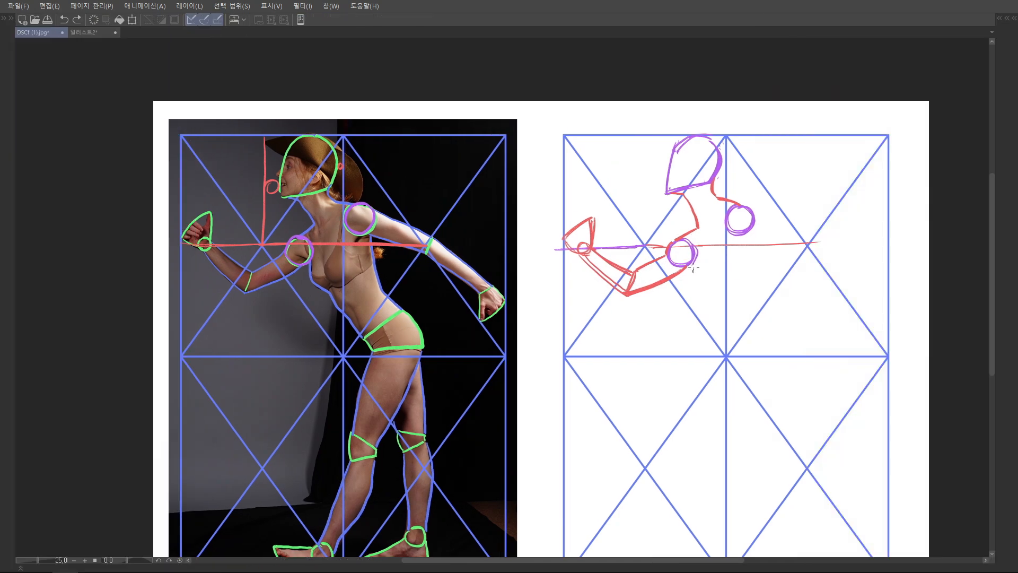
Lasso the front upper arm and elbow strokes, adjust them with a transform, and clear the selection
mouse_move(669, 264)
left_mouse_down()
mouse_move(641, 256)
mouse_move(706, 269)
mouse_move(670, 265)
left_mouse_up()
key("ctrl+t")
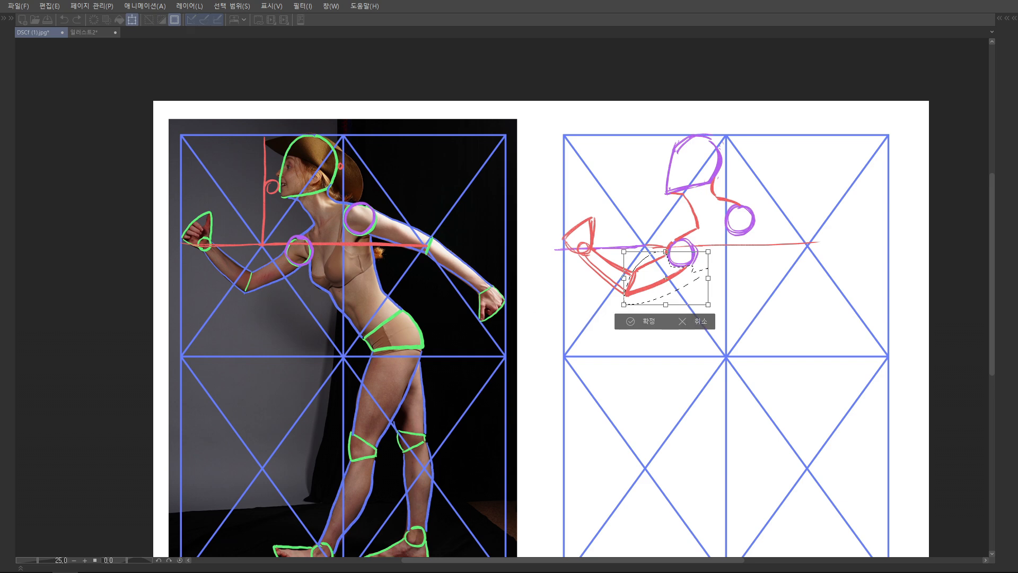
left_click(630, 322)
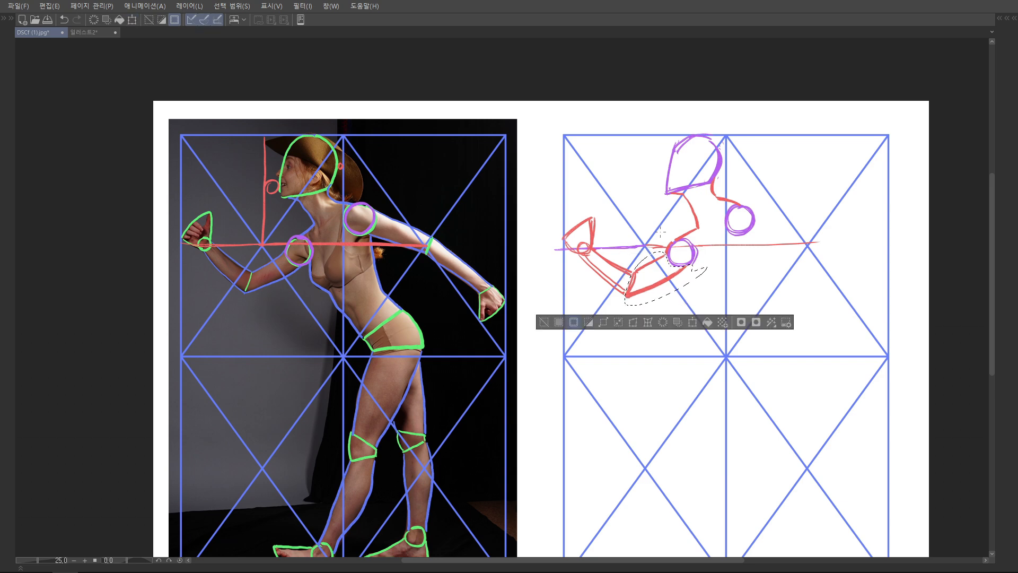
key("ctrl+d")
scroll(643, 259, "up", 2)
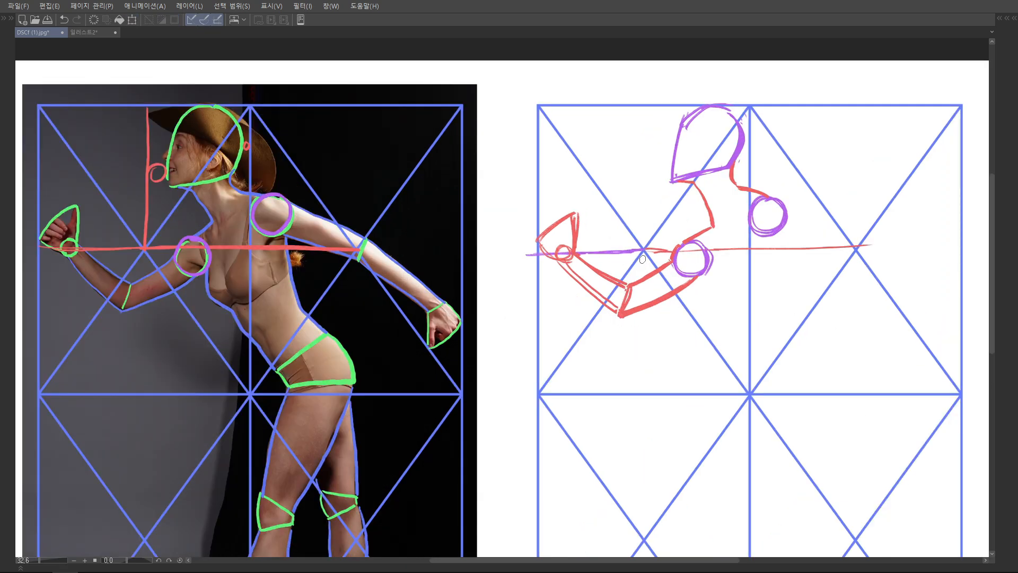
Shade the negative space between the horizontal guide and the bent front arm in red on the photo
left_click_drag(249, 262, 407, 254)
key("Tab")
key("Tab")
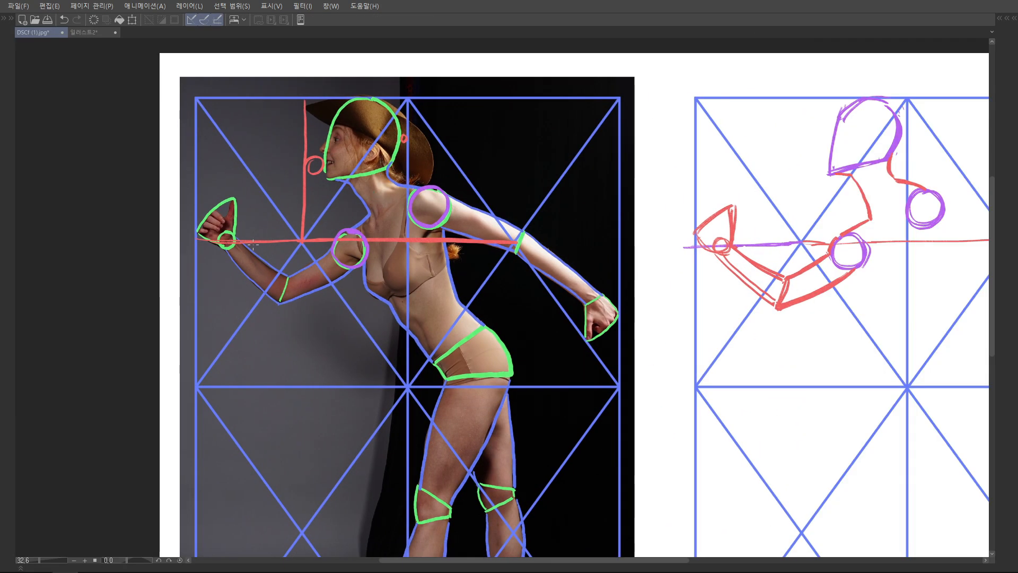
left_click_drag(242, 240, 287, 272)
key("ctrl+z")
key("x")
mouse_move(242, 241)
left_mouse_down()
mouse_move(286, 271)
mouse_move(331, 240)
mouse_move(244, 243)
mouse_move(300, 243)
mouse_move(279, 259)
mouse_move(290, 264)
mouse_move(325, 245)
mouse_move(276, 262)
left_mouse_up()
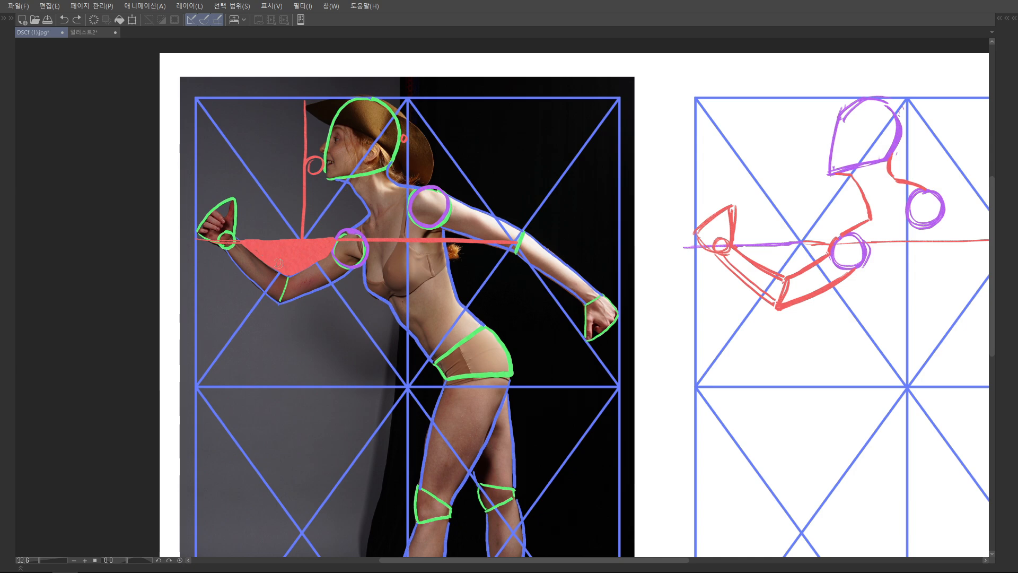
Shade the matching negative space above the bent arm in red on the blank grid
mouse_move(702, 234)
left_mouse_down()
mouse_move(643, 225)
mouse_move(772, 234)
mouse_move(728, 268)
mouse_move(680, 242)
mouse_move(748, 242)
mouse_move(724, 255)
mouse_move(759, 239)
left_mouse_up()
left_click_drag(819, 263, 758, 268)
left_click_drag(896, 270, 758, 281)
Draw the extended rear arm on the blank grid with a purple elbow line, purple hand shape and red arm contours
mouse_move(785, 289)
left_mouse_down()
mouse_move(832, 274)
mouse_move(823, 300)
left_mouse_up()
mouse_move(824, 301)
left_mouse_down()
mouse_move(821, 327)
mouse_move(854, 308)
left_mouse_up()
mouse_move(839, 291)
left_mouse_down()
mouse_move(855, 306)
mouse_move(847, 298)
left_mouse_up()
mouse_move(777, 244)
left_mouse_down()
mouse_move(763, 277)
mouse_move(843, 308)
left_mouse_up()
key("x")
left_click_drag(698, 219, 774, 247)
mouse_move(690, 247)
left_mouse_down()
mouse_move(763, 268)
mouse_move(796, 296)
mouse_move(843, 310)
left_mouse_up()
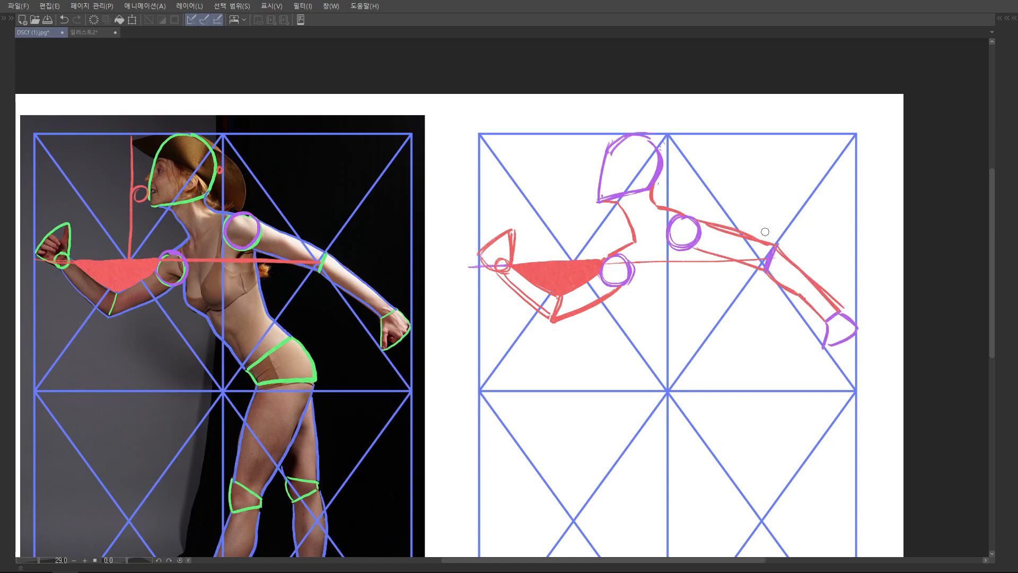
Sketch the pelvis block in red just above the blank grid's horizontal centre line
left_click_drag(696, 271, 653, 244)
left_click_drag(678, 332, 674, 291)
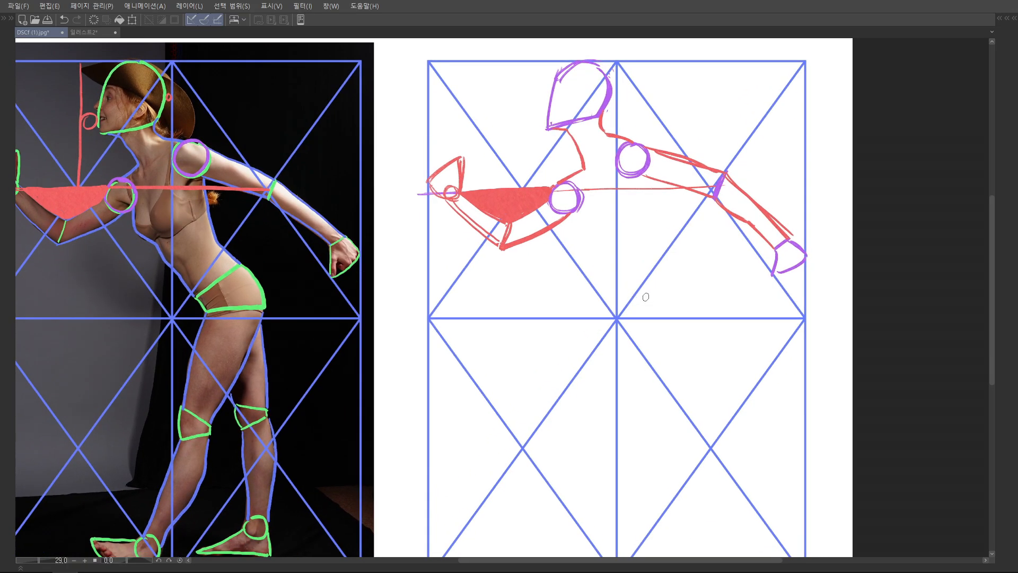
mouse_move(639, 298)
left_mouse_down()
mouse_move(643, 310)
mouse_move(688, 271)
mouse_move(692, 311)
left_mouse_up()
Mark the waist line in red on the photo and blank grid, and sketch the torso's front and back contours
left_click_drag(217, 250, 164, 271)
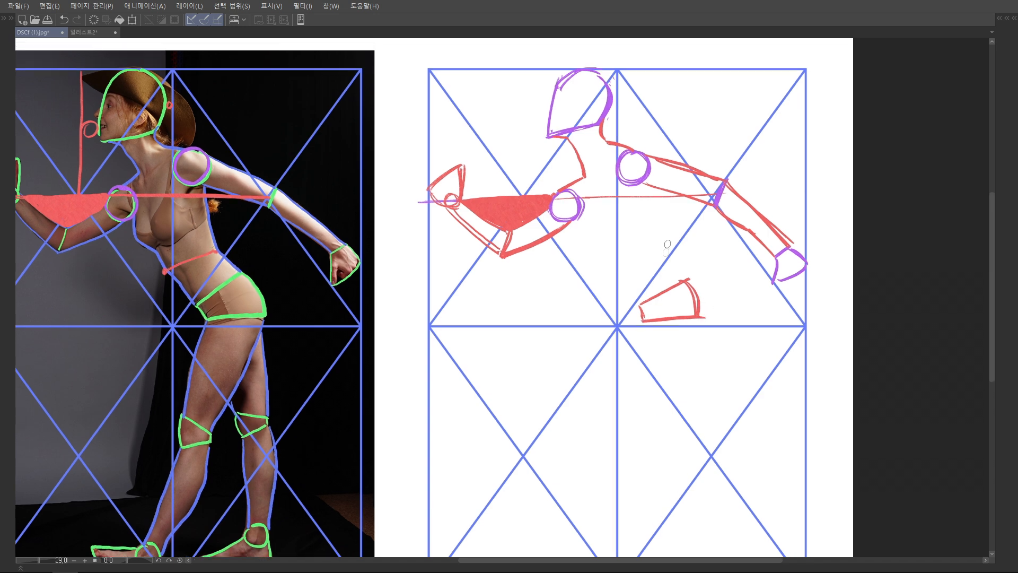
mouse_move(663, 252)
left_mouse_down()
mouse_move(685, 280)
mouse_move(607, 272)
mouse_move(639, 312)
left_mouse_up()
left_click_drag(605, 264, 578, 212)
left_click_drag(656, 188, 666, 251)
left_click_drag(657, 190, 661, 249)
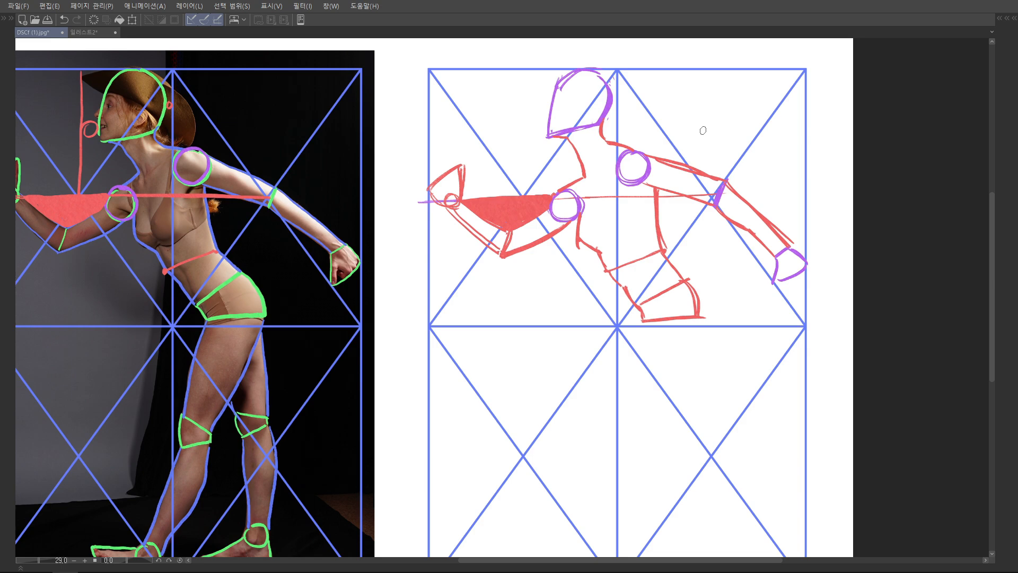
Sketch the knee blocks in red and the thigh contours in purple on the blank grid's lower half
scroll(688, 256, "down", 3)
scroll(726, 310, "up", 2)
mouse_move(599, 416)
left_mouse_down()
mouse_move(611, 443)
mouse_move(558, 417)
left_mouse_up()
left_click_drag(560, 420, 606, 439)
mouse_move(626, 314)
left_mouse_down()
mouse_move(627, 338)
mouse_move(652, 330)
left_mouse_up()
scroll(676, 301, "up", 1)
left_click_drag(683, 252, 651, 335)
left_click_drag(640, 253, 628, 331)
Sketch the front lower leg's contours in purple from the knee block toward the ankle on the blank grid
left_click_drag(631, 339, 637, 315)
mouse_move(633, 326)
left_mouse_down()
mouse_move(606, 410)
mouse_move(611, 391)
left_mouse_up()
mouse_move(658, 325)
left_mouse_down()
mouse_move(651, 364)
mouse_move(625, 397)
left_mouse_up()
key("ctrl+z")
mouse_move(629, 392)
left_mouse_down()
mouse_move(619, 416)
mouse_move(580, 386)
mouse_move(640, 385)
mouse_move(631, 365)
left_mouse_up()
mouse_move(631, 365)
left_mouse_down()
mouse_move(638, 385)
mouse_move(583, 386)
left_mouse_up()
Complete the rear leg's contours in purple and sketch the ankle circles and feet in red
left_click_drag(637, 259, 621, 305)
left_click_drag(604, 259, 608, 322)
mouse_move(607, 258)
left_mouse_down()
mouse_move(611, 322)
mouse_move(589, 339)
left_mouse_up()
mouse_move(589, 322)
left_mouse_down()
mouse_move(612, 326)
mouse_move(589, 339)
left_mouse_up()
left_click_drag(584, 313, 605, 403)
key("ctrl+z")
mouse_move(592, 341)
left_mouse_down()
mouse_move(599, 412)
mouse_move(621, 361)
mouse_move(615, 408)
left_mouse_up()
key("ctrl+z")
mouse_move(674, 324)
left_mouse_down()
mouse_move(650, 284)
mouse_move(709, 233)
left_mouse_up()
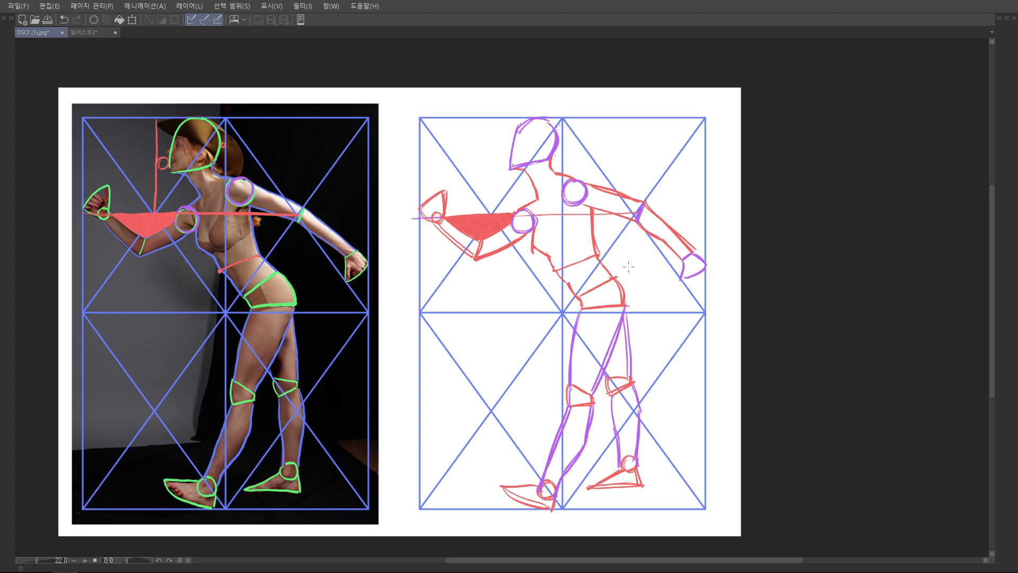
Lower the opacity of the sketch layer 레이어 2 to 29% and hide the photo's shape layer 레이어 1
left_click_drag(635, 287, 625, 295)
scroll(625, 295, "up", 3)
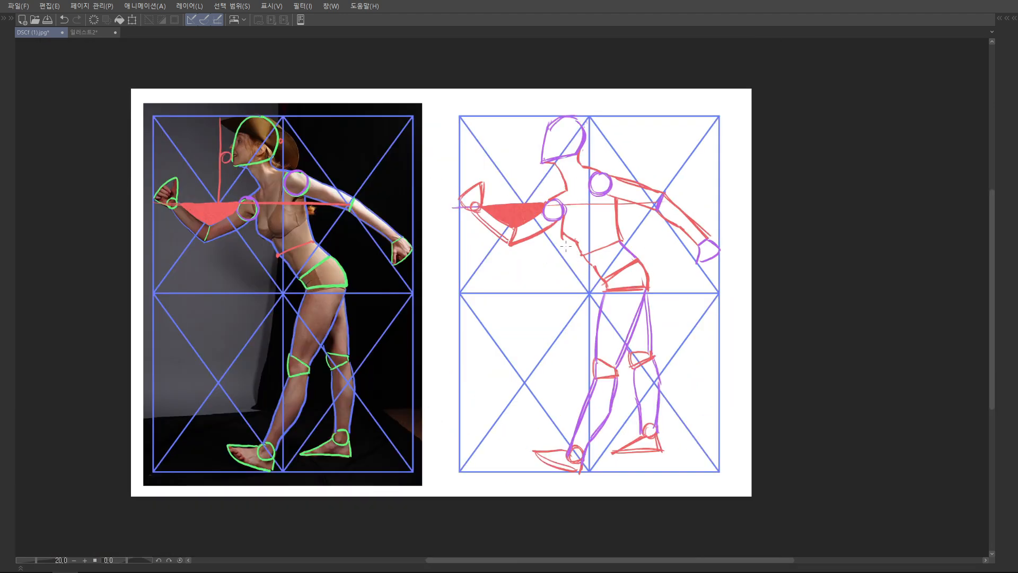
left_click_drag(441, 246, 511, 259)
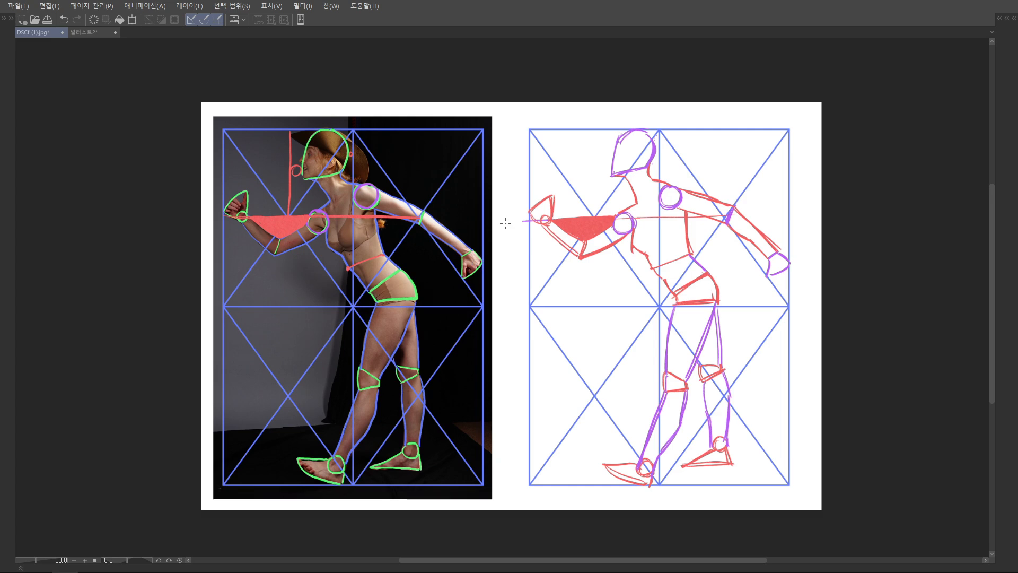
left_click_drag(659, 258, 599, 255)
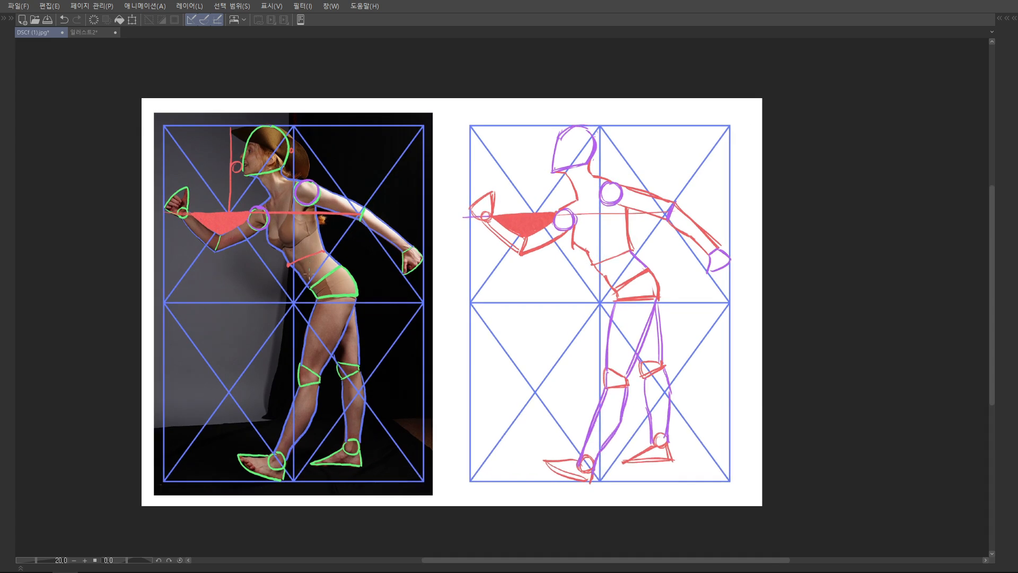
left_click_drag(397, 274, 412, 273)
key("Tab")
key("Tab")
key("Tab")
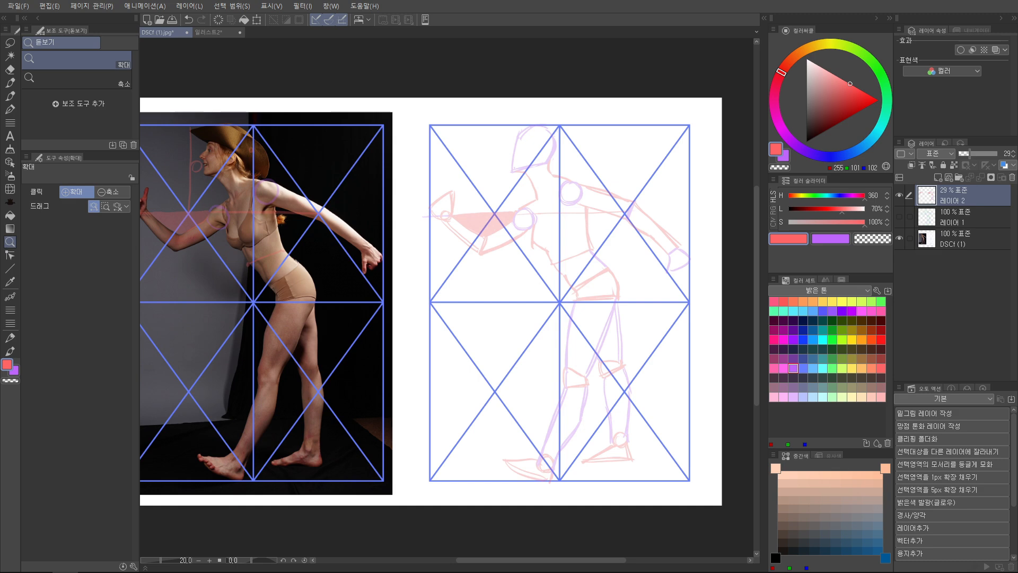
key("Tab")
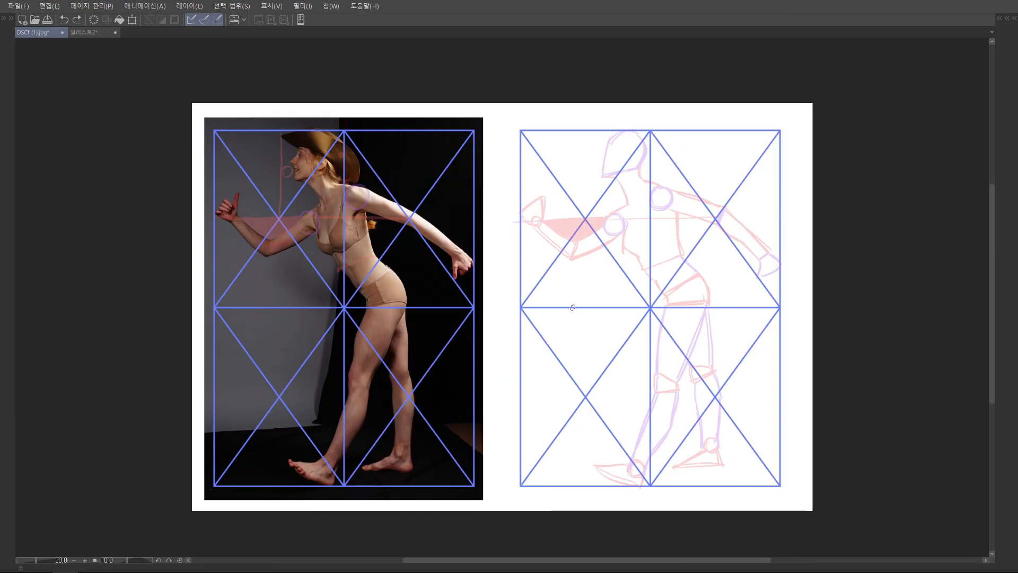
Add a new layer above the faded sketch and set green and black as the two drawing colours
left_click_drag(324, 207, 338, 221)
left_click_drag(338, 221, 385, 256)
mouse_move(298, 233)
left_mouse_down("ctrl")
mouse_move(325, 235)
mouse_move(306, 238)
left_mouse_up("ctrl")
mouse_move(323, 262)
left_mouse_down()
mouse_move(337, 272)
mouse_move(316, 270)
mouse_move(326, 256)
left_mouse_up()
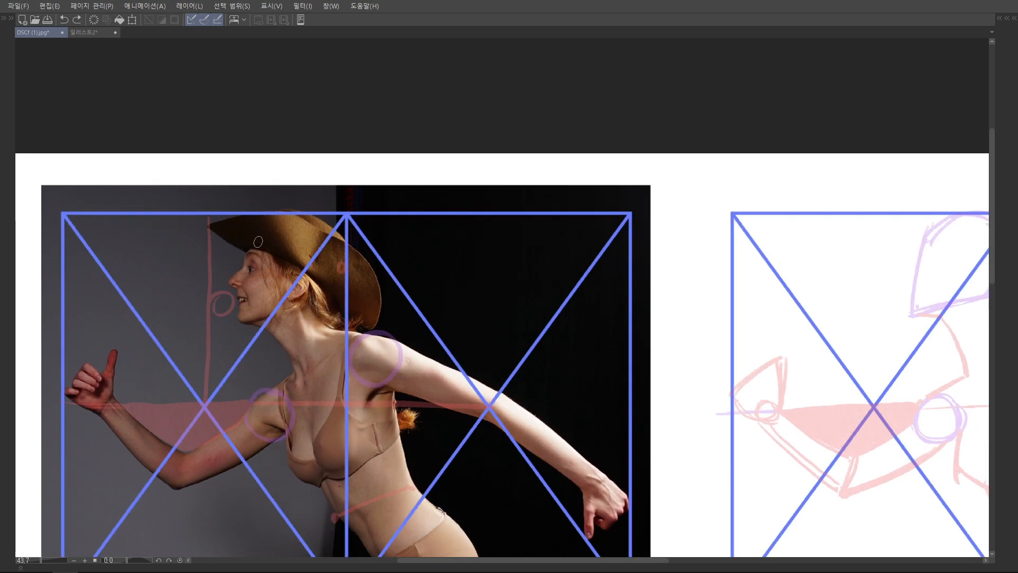
key("Tab")
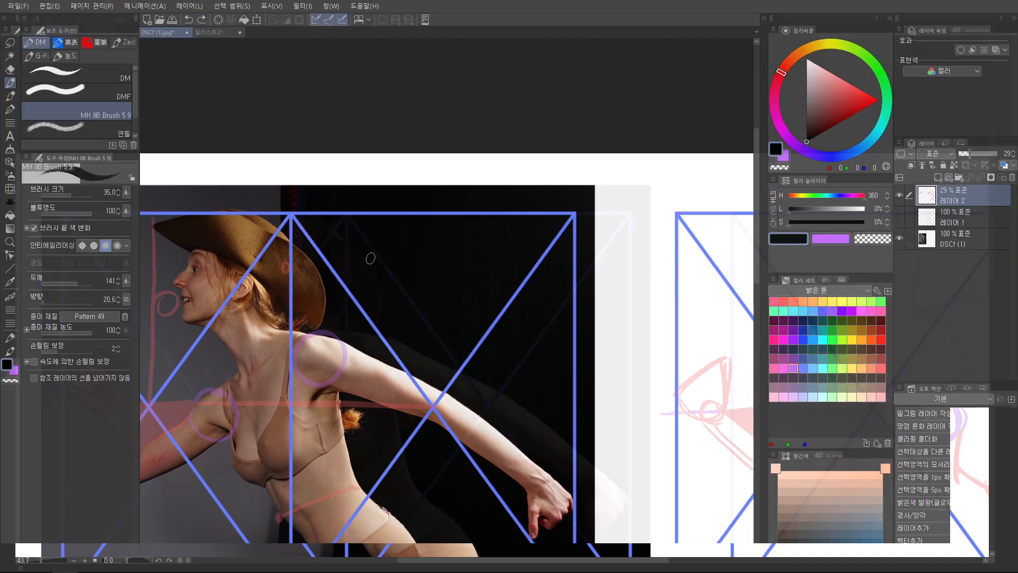
key("ctrl+shift+n")
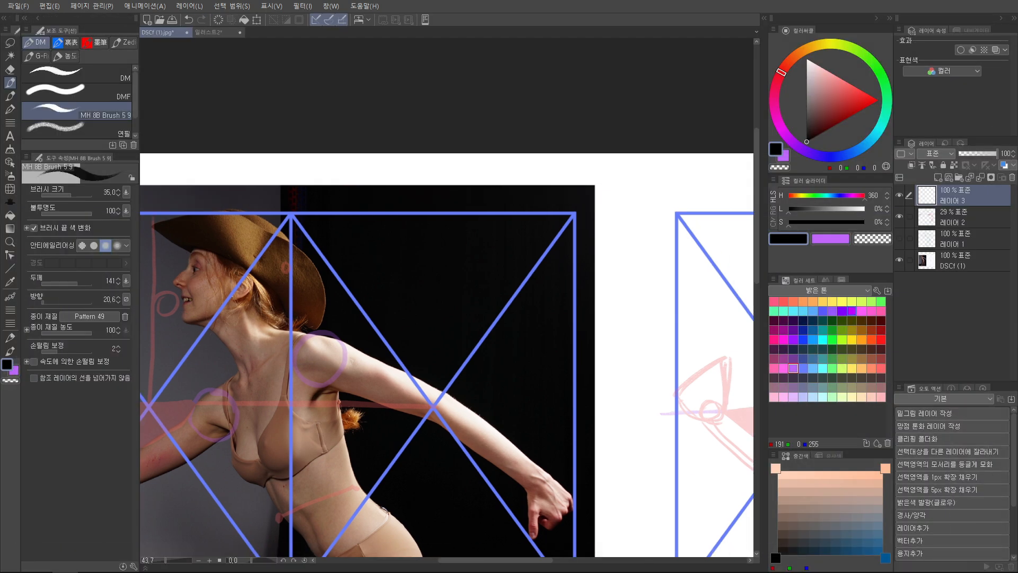
left_click(833, 369)
key("x")
left_click(807, 141)
key("x")
key("Tab")
left_click_drag(798, 272, 713, 255)
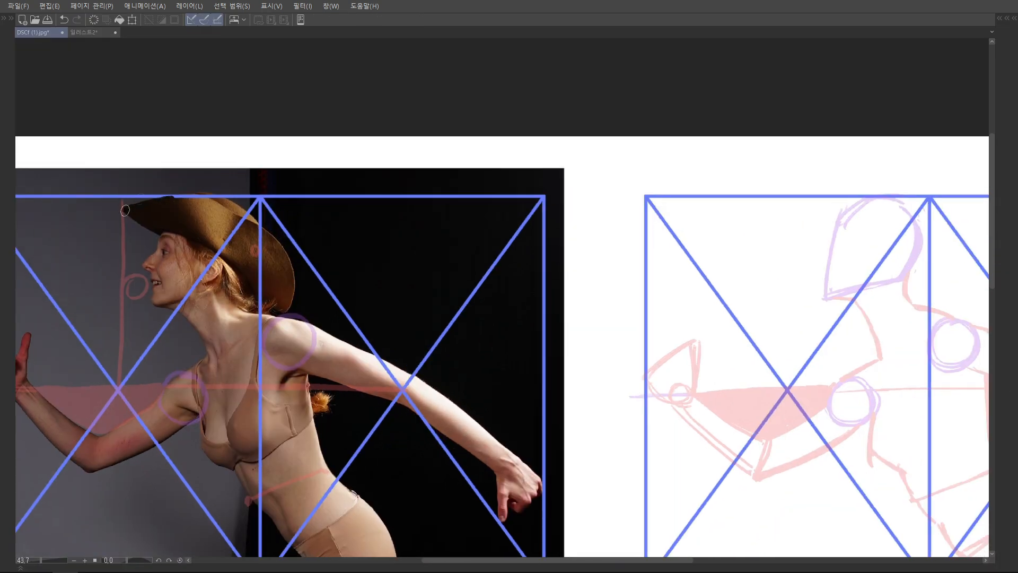
Trace the hat brim and face profile in green on the photo, and outline them with the neck in black on the blank grid
mouse_move(175, 195)
left_mouse_down()
mouse_move(121, 208)
mouse_move(157, 237)
mouse_move(141, 262)
mouse_move(167, 306)
left_mouse_up()
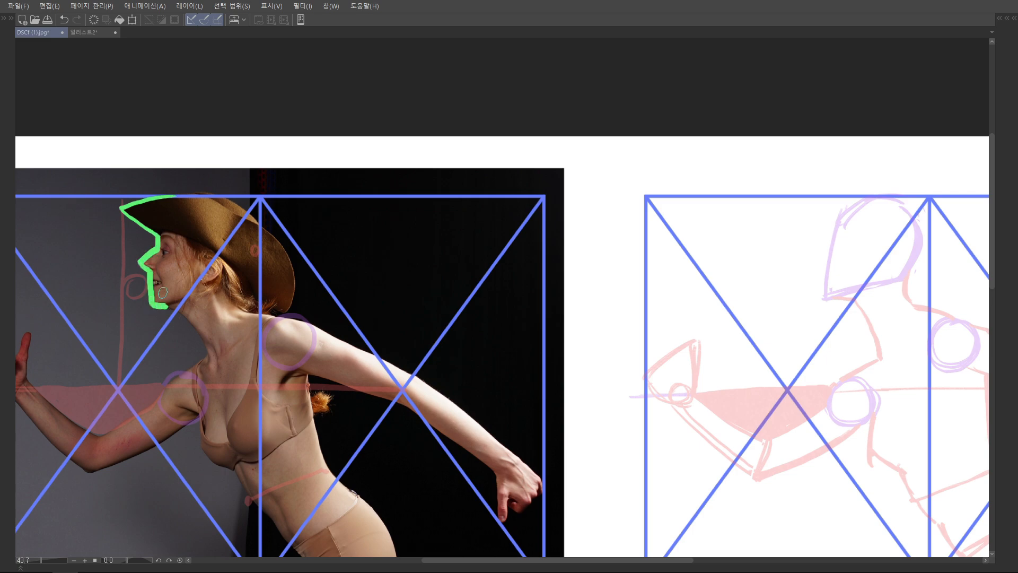
scroll(464, 243, "down", 2)
mouse_move(748, 211)
left_mouse_down()
mouse_move(696, 222)
mouse_move(691, 346)
left_mouse_up()
key("ctrl+z")
mouse_move(748, 211)
left_mouse_down()
mouse_move(701, 223)
mouse_move(722, 236)
mouse_move(714, 253)
mouse_move(737, 267)
mouse_move(719, 280)
left_mouse_up()
left_click_drag(719, 280, 738, 285)
left_click_drag(385, 296, 367, 275)
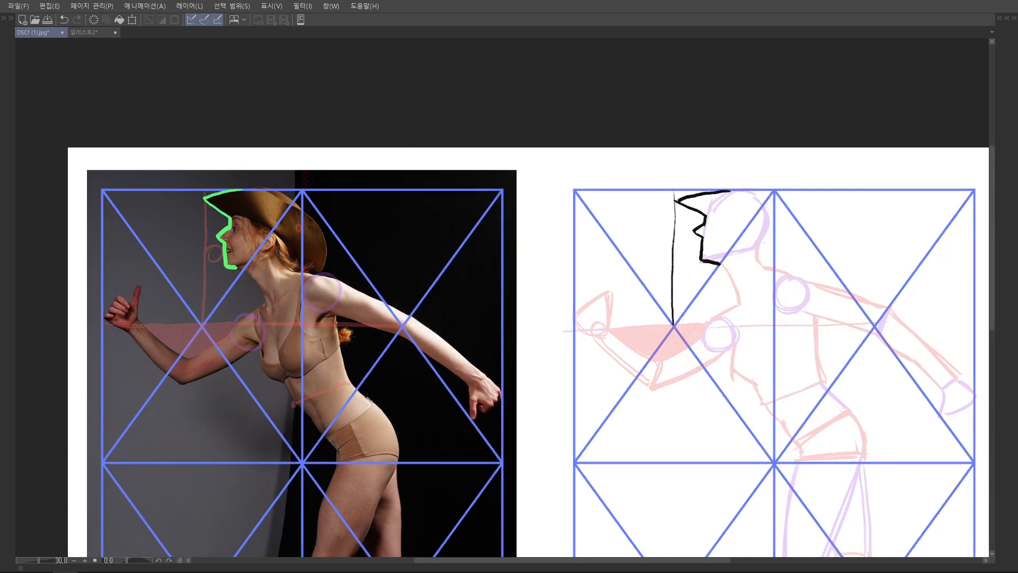
mouse_move(723, 266)
left_mouse_down()
mouse_move(747, 305)
mouse_move(714, 299)
mouse_move(731, 262)
left_mouse_up()
key("ctrl+z")
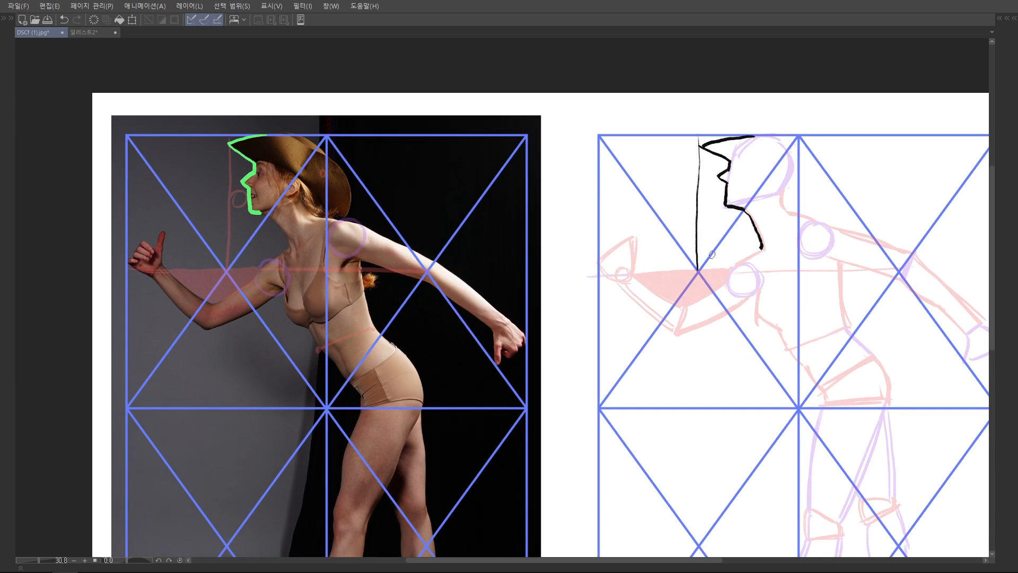
Trace the upper and lower contours of the bent front arm in green on the photo
scroll(300, 278, "up", 3)
scroll(286, 308, "up", 2)
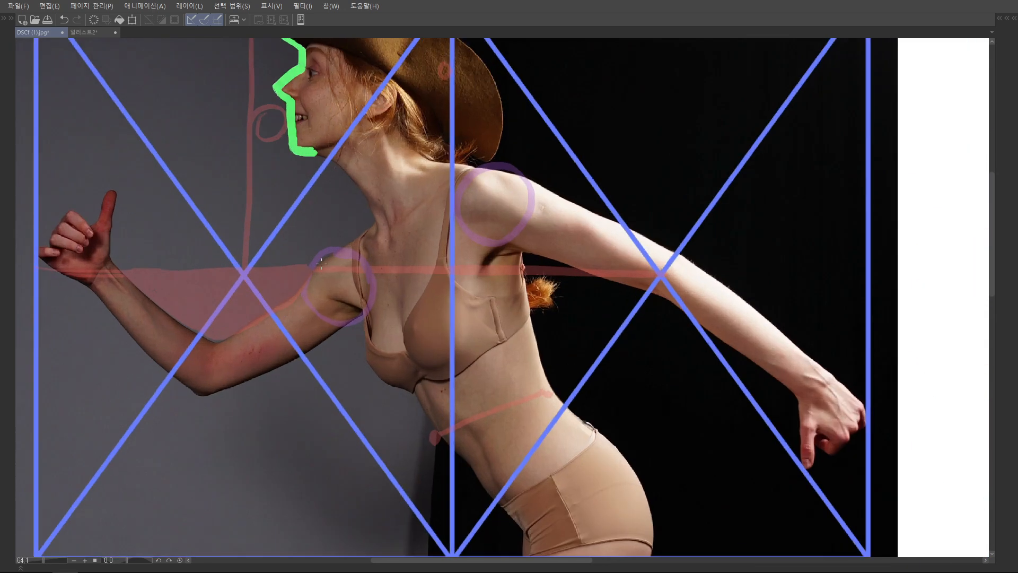
mouse_move(376, 220)
left_mouse_down()
mouse_move(289, 297)
mouse_move(215, 343)
left_mouse_up()
left_click_drag(238, 295, 239, 311)
left_click_drag(112, 275, 215, 358)
mouse_move(91, 303)
left_mouse_down()
mouse_move(188, 402)
mouse_move(200, 356)
mouse_move(228, 357)
mouse_move(313, 318)
mouse_move(372, 276)
left_mouse_up()
Mark the outer and inner elbow with black arrows on the photo and draw a black contour line above the upper arm
scroll(374, 330, "down", 3)
scroll(375, 330, "up", 4)
mouse_move(287, 371)
left_mouse_down()
mouse_move(280, 340)
mouse_move(290, 348)
left_mouse_up()
scroll(449, 310, "down", 3)
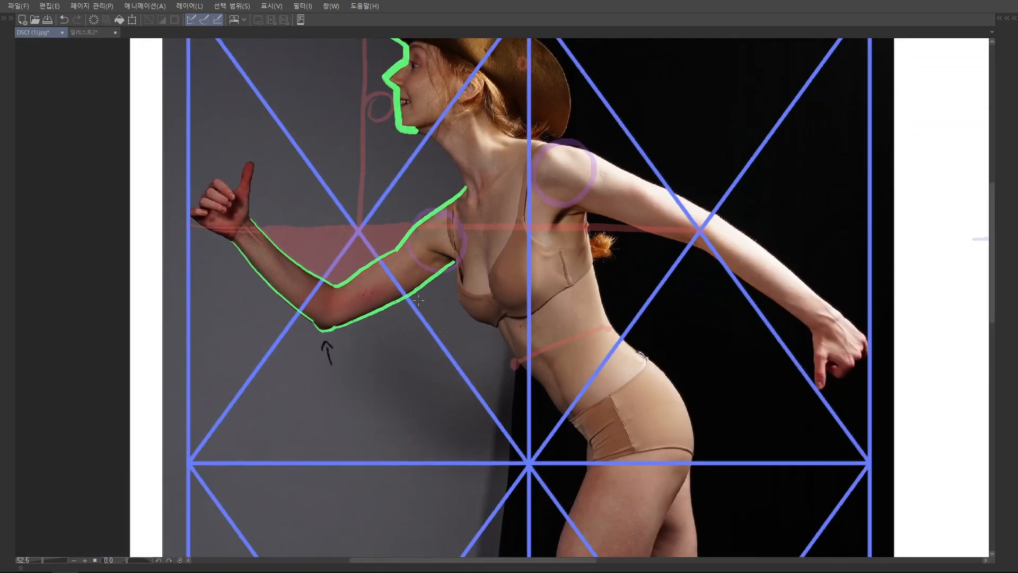
scroll(385, 293, "up", 3)
left_click_drag(335, 278, 331, 297)
left_click_drag(325, 291, 337, 293)
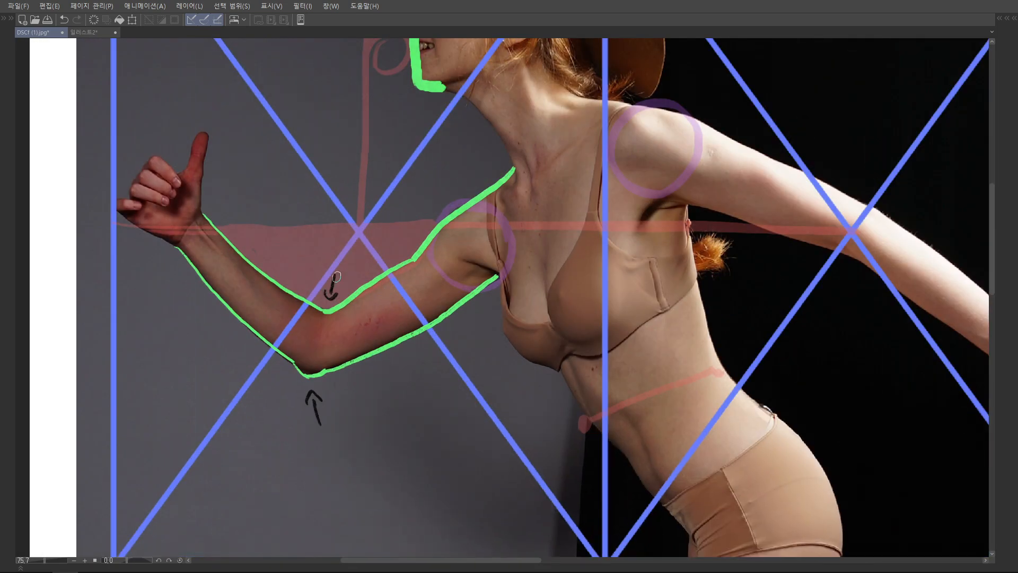
scroll(455, 259, "down", 3)
scroll(455, 259, "up", 3)
mouse_move(458, 221)
left_mouse_down()
mouse_move(405, 286)
mouse_move(370, 302)
left_mouse_up()
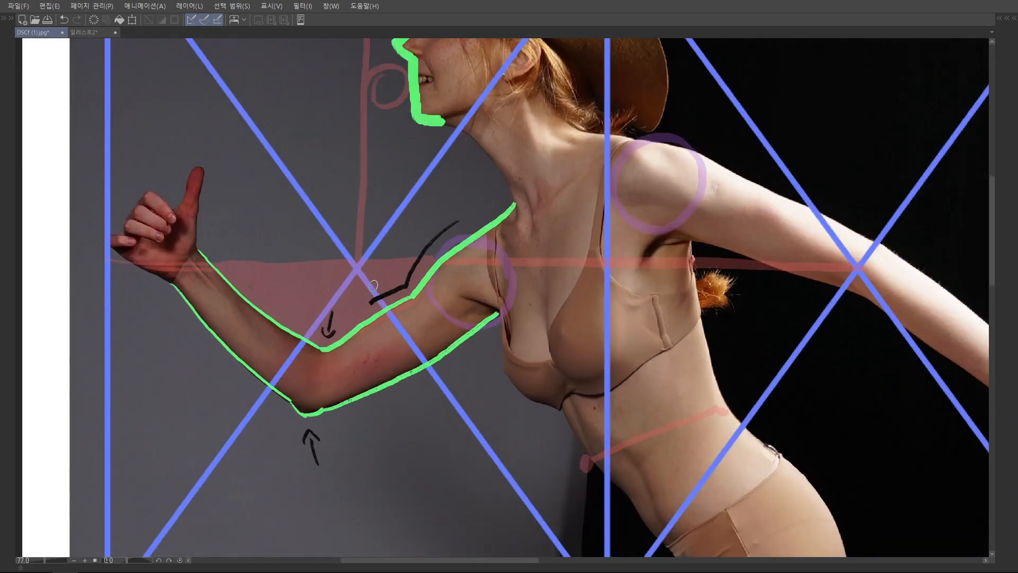
Draw the bent arm's upper contour in black on the blank grid, from the shoulder through the inner elbow to the wrist
scroll(553, 250, "down", 4)
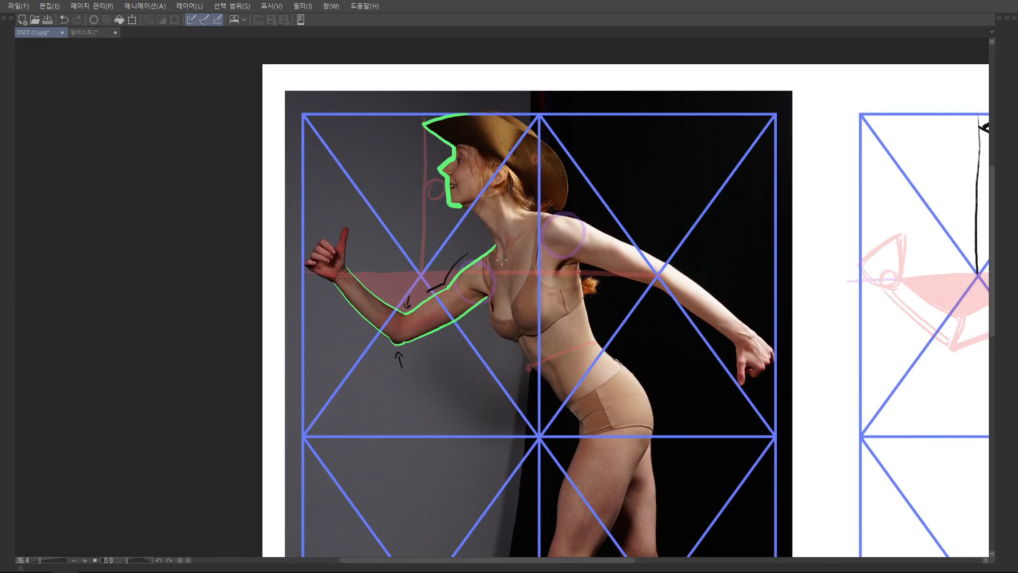
left_click_drag(748, 276, 529, 272)
left_click_drag(836, 244, 785, 290)
left_click_drag(741, 314, 748, 313)
left_click_drag(786, 290, 752, 312)
key("ctrl+z")
left_click_drag(692, 247, 692, 253)
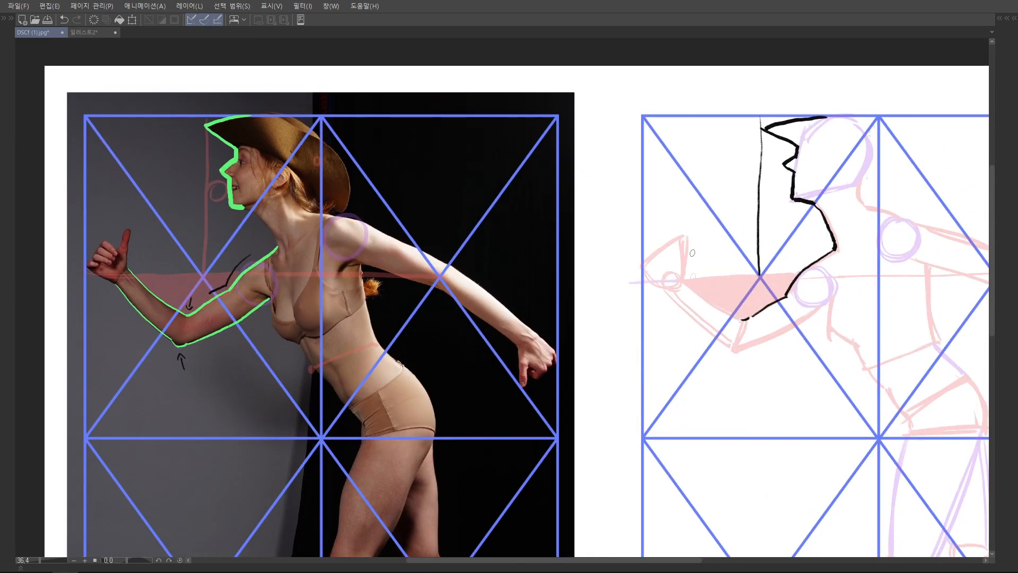
left_click_drag(685, 275, 737, 317)
key("ctrl+z")
left_click_drag(686, 276, 742, 319)
key("ctrl+z")
key("ctrl+z")
left_click_drag(700, 292, 742, 319)
Outline the raised front hand with its fingers and thumb in black on the blank grid
mouse_move(701, 267)
left_mouse_down()
mouse_move(702, 280)
mouse_move(657, 297)
mouse_move(671, 306)
left_mouse_up()
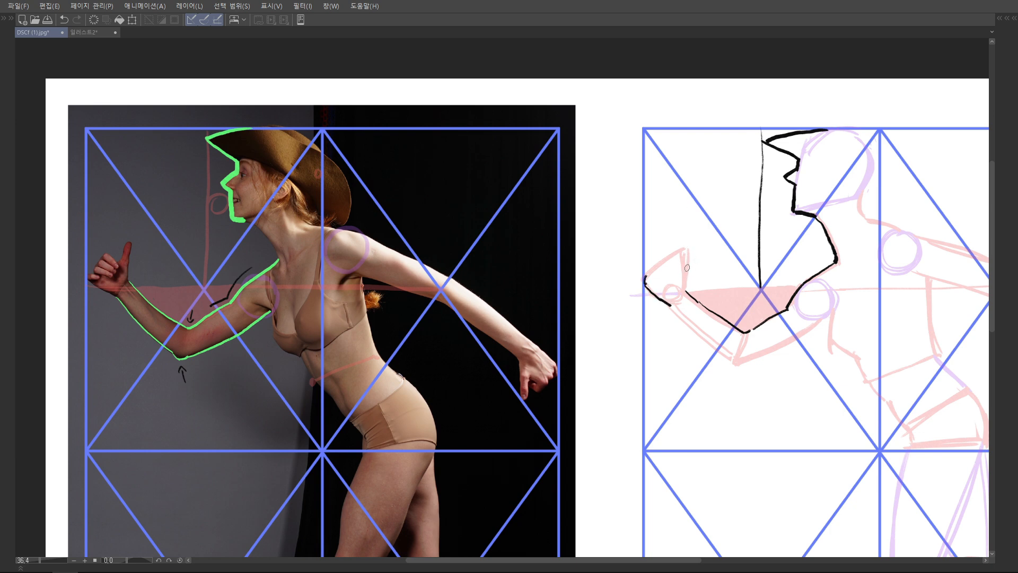
left_click_drag(686, 269, 686, 290)
left_click_drag(683, 253, 687, 271)
mouse_move(680, 257)
left_mouse_down()
mouse_move(651, 276)
mouse_move(688, 249)
mouse_move(640, 294)
mouse_move(682, 331)
left_mouse_up()
scroll(678, 263, "down", 1)
key("ctrl+z")
Draw the bent arm's lower contour in black from the wrist around the elbow to the armpit on the blank grid
key("ctrl+z")
left_click_drag(631, 280, 685, 331)
left_click_drag(706, 336, 699, 306)
scroll(708, 315, "up", 2)
left_click_drag(762, 272, 757, 274)
left_click_drag(700, 304, 754, 286)
key("ctrl+z")
left_click_drag(694, 308, 755, 287)
key("ctrl+z")
key("ctrl+z")
left_click_drag(789, 255, 748, 289)
scroll(740, 272, "down", 1)
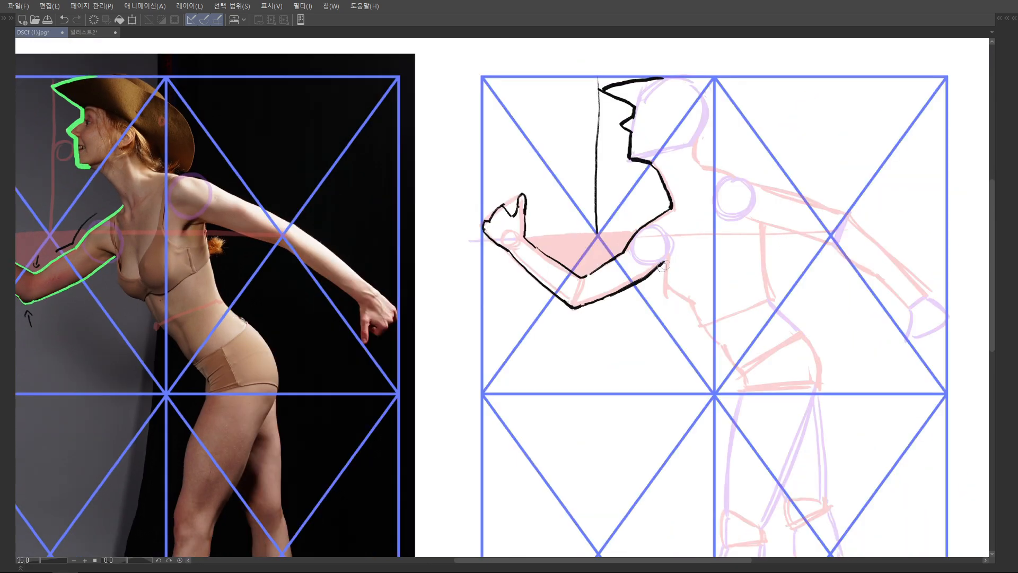
Draw the torso's front contour in black from the armpit over the chest and belly to the pelvis
mouse_move(664, 262)
left_mouse_down()
mouse_move(667, 291)
mouse_move(691, 304)
mouse_move(683, 280)
mouse_move(714, 319)
mouse_move(721, 306)
mouse_move(710, 275)
left_mouse_up()
key("ctrl+z")
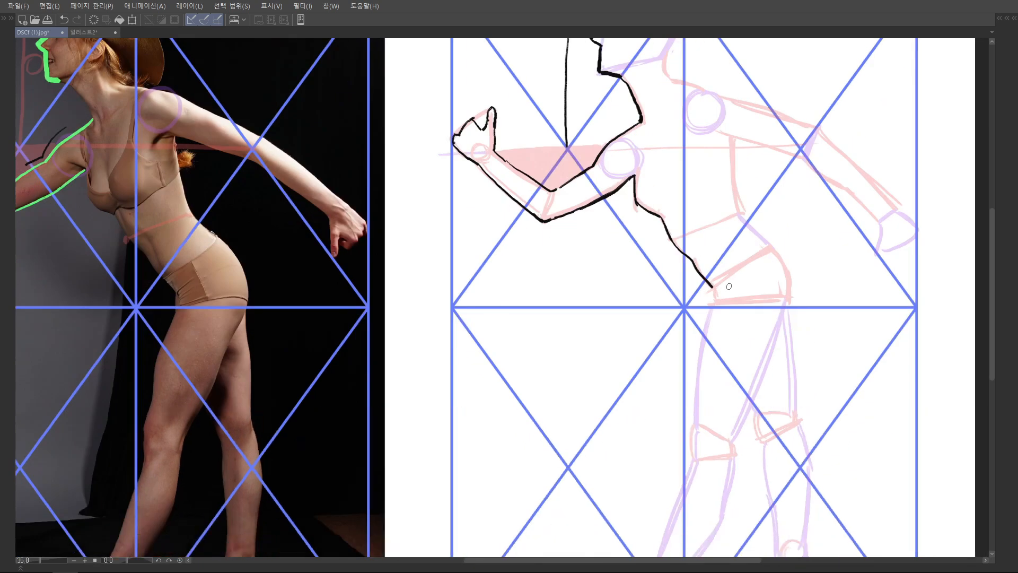
mouse_move(711, 284)
left_mouse_down()
mouse_move(716, 293)
mouse_move(698, 304)
left_mouse_up()
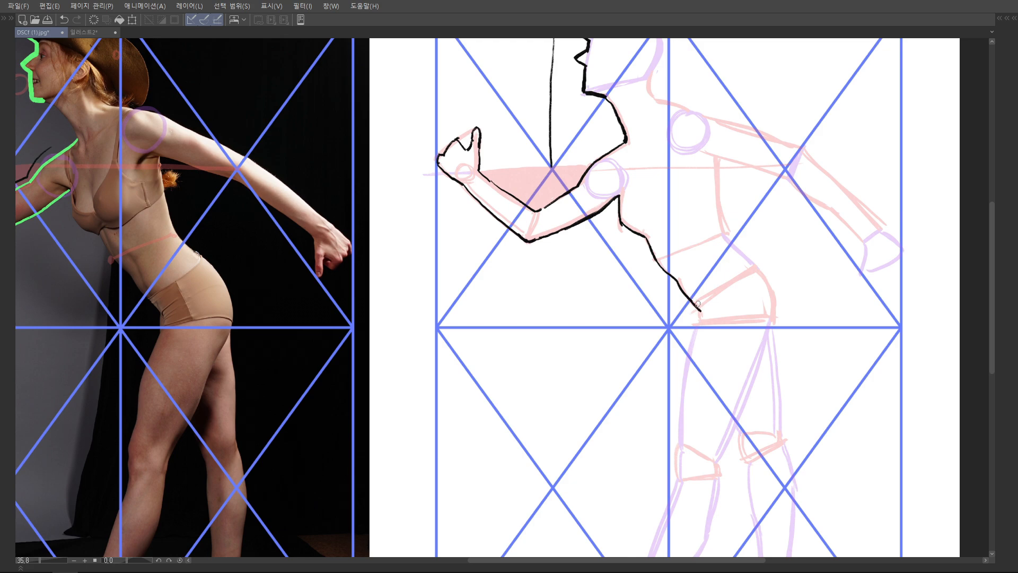
mouse_move(697, 304)
left_mouse_down()
mouse_move(689, 270)
mouse_move(672, 336)
mouse_move(677, 322)
left_mouse_up()
key("ctrl+z")
Draw the front contour of the forward thigh in black from the pelvis down to the knee
mouse_move(697, 251)
left_mouse_down()
mouse_move(677, 317)
mouse_move(683, 273)
left_mouse_up()
key("ctrl+z")
left_click_drag(684, 258, 677, 360)
left_click_drag(729, 316, 695, 313)
left_click_drag(737, 265, 664, 333)
left_click_drag(684, 258, 696, 248)
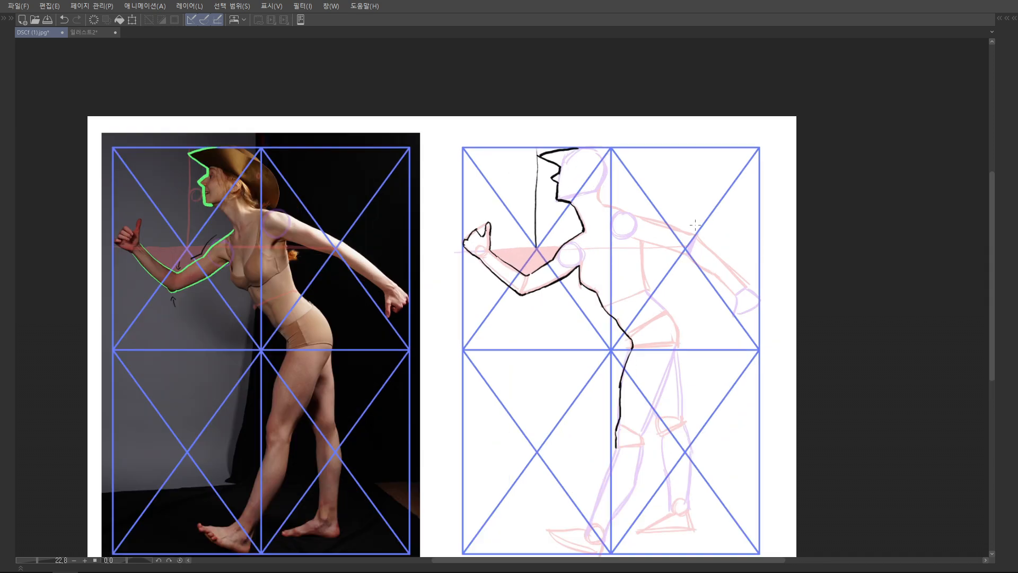
Outline the hat's crown and rear brim in black down to the nape on the blank grid
left_click_drag(591, 244, 556, 278)
left_click_drag(610, 230, 705, 233)
left_click_drag(745, 265, 669, 231)
mouse_move(652, 199)
left_mouse_down()
mouse_move(726, 215)
mouse_move(694, 202)
left_mouse_up()
key("ctrl+z")
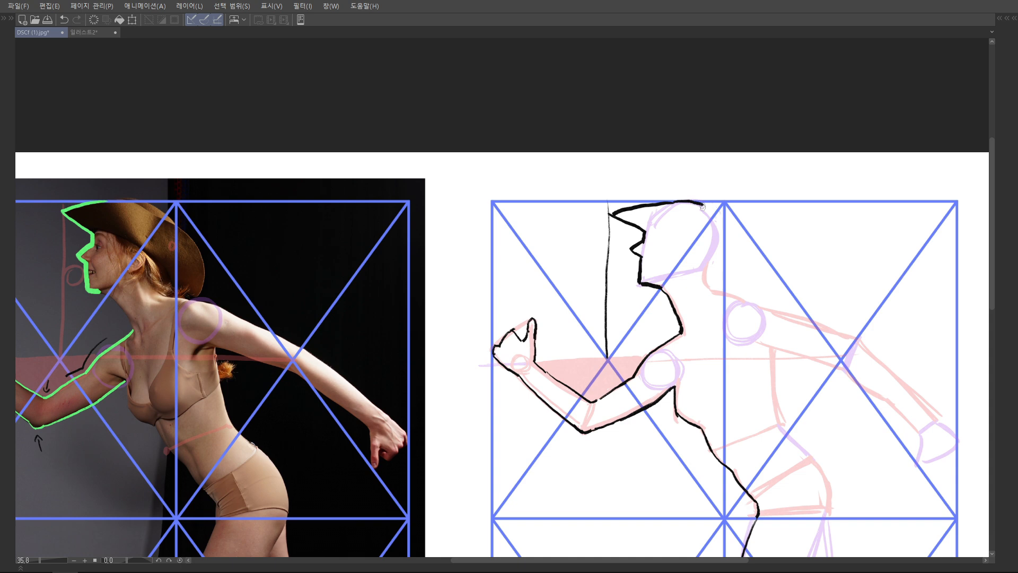
mouse_move(704, 204)
left_mouse_down()
mouse_move(749, 248)
mouse_move(760, 295)
left_mouse_up()
key("ctrl+z")
left_click_drag(754, 255, 757, 291)
mouse_move(755, 256)
left_mouse_down()
mouse_move(753, 299)
mouse_move(741, 294)
left_mouse_up()
left_click_drag(745, 295, 783, 240)
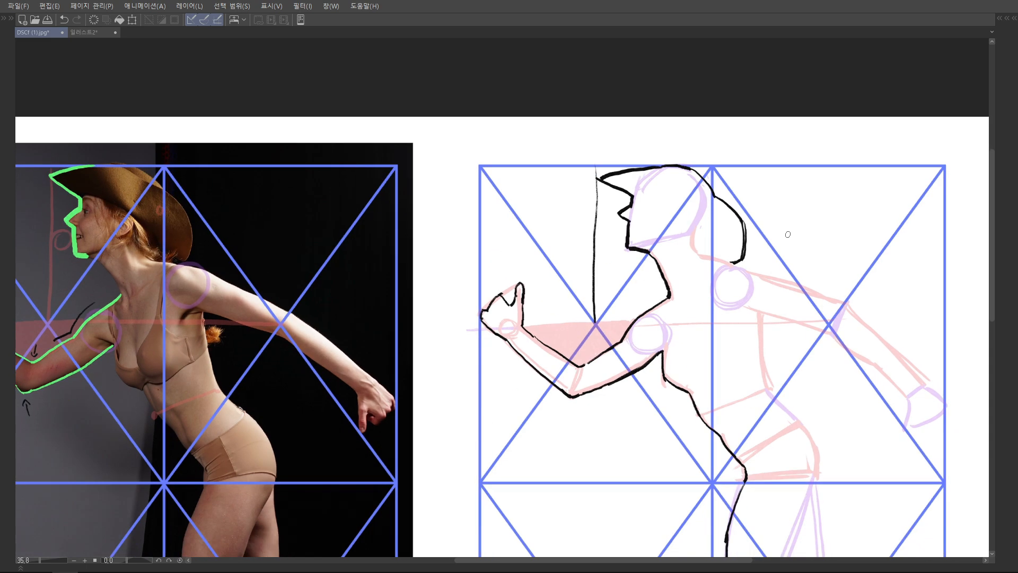
Draw the extended rear arm's upper contour in black from the back of the shoulder to the elbow
mouse_move(729, 263)
left_mouse_down()
mouse_move(773, 259)
mouse_move(774, 242)
mouse_move(749, 256)
mouse_move(790, 259)
left_mouse_up()
left_click_drag(747, 249, 787, 262)
key("ctrl+z")
key("ctrl+z")
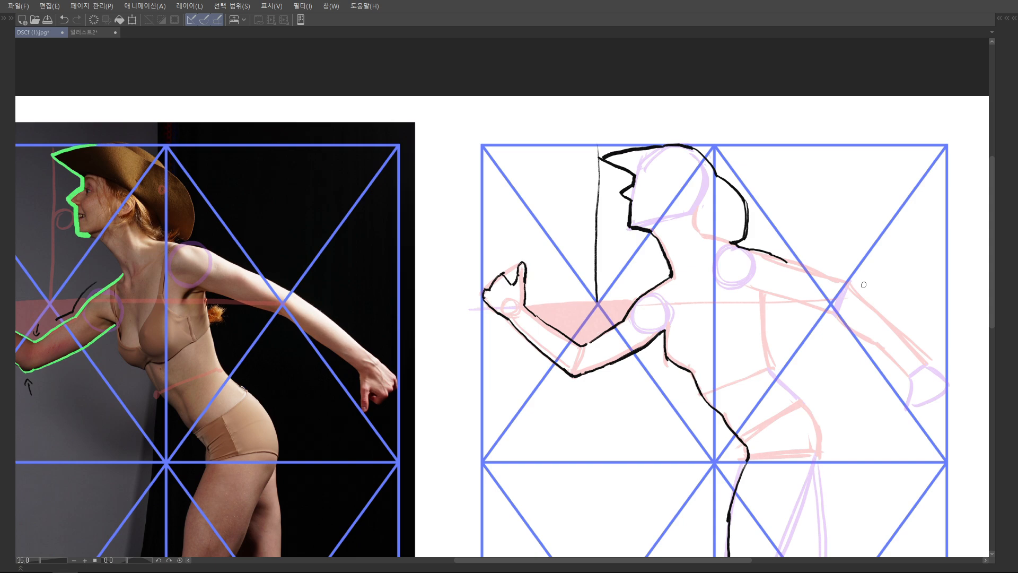
mouse_move(833, 240)
left_mouse_down()
mouse_move(840, 235)
mouse_move(848, 274)
left_mouse_up()
key("ctrl+z")
left_click_drag(794, 257, 844, 275)
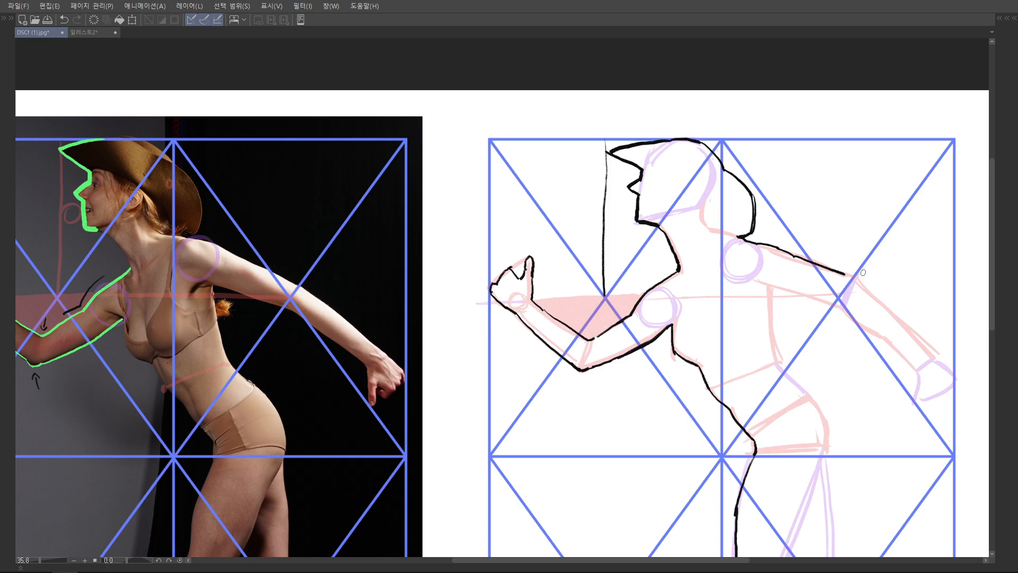
key("ctrl+z")
mouse_move(794, 256)
left_mouse_down()
mouse_move(856, 277)
mouse_move(827, 238)
mouse_move(851, 262)
left_mouse_up()
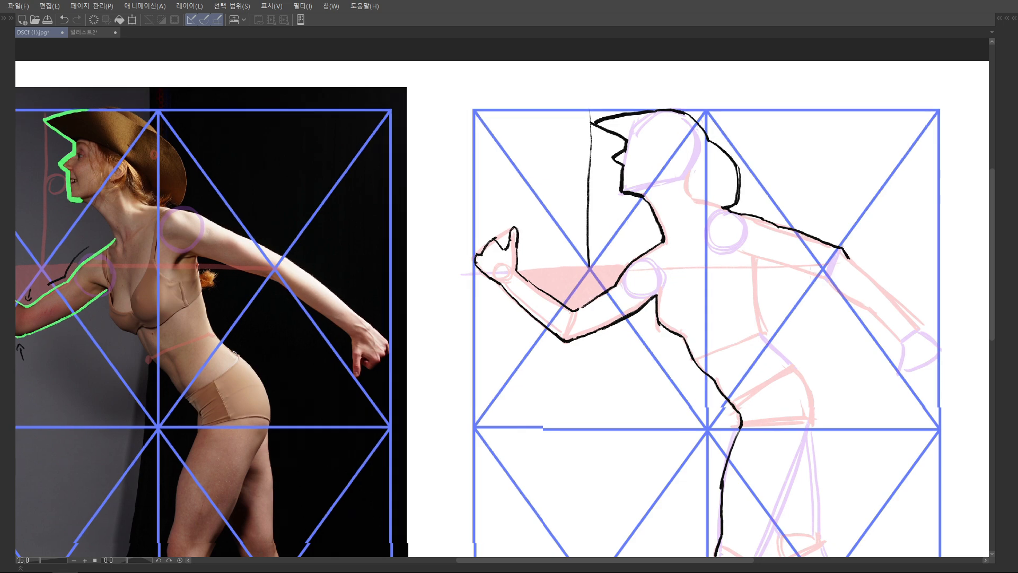
Draw the underside of the extended rear upper arm in black from the armpit to the elbow
scroll(808, 249, "down", 1)
left_click_drag(761, 242, 768, 241)
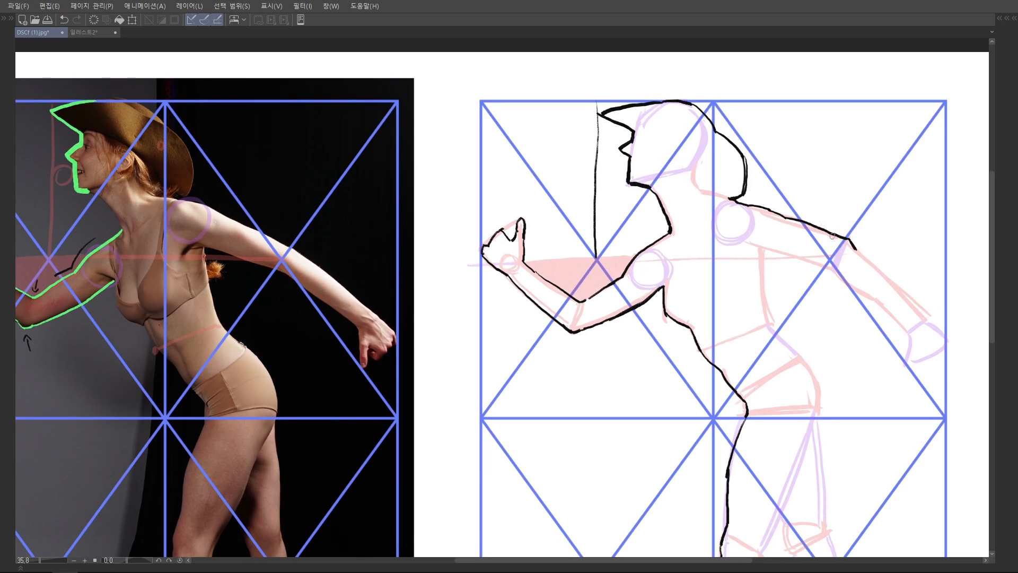
left_click_drag(808, 272, 816, 270)
mouse_move(760, 242)
left_mouse_down()
mouse_move(845, 270)
mouse_move(842, 282)
mouse_move(735, 283)
left_mouse_up()
key("ctrl+z")
scroll(740, 293, "up", 2)
scroll(737, 281, "down", 5)
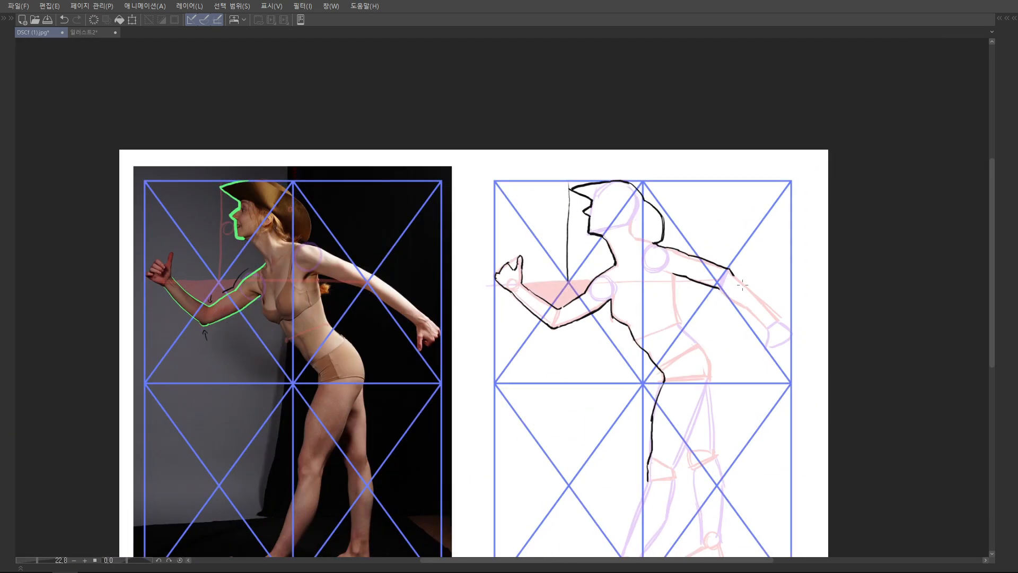
Select the rear upper arm's upper contour, transform it to refit the arm, and clear the selection
scroll(742, 285, "up", 2)
scroll(745, 252, "down", 1)
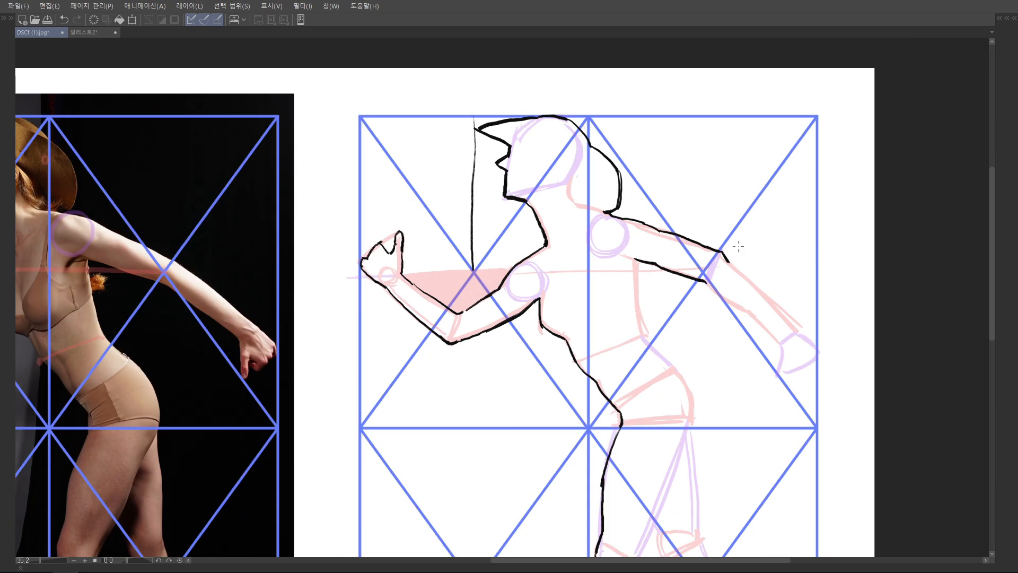
left_click_drag(694, 227, 701, 239)
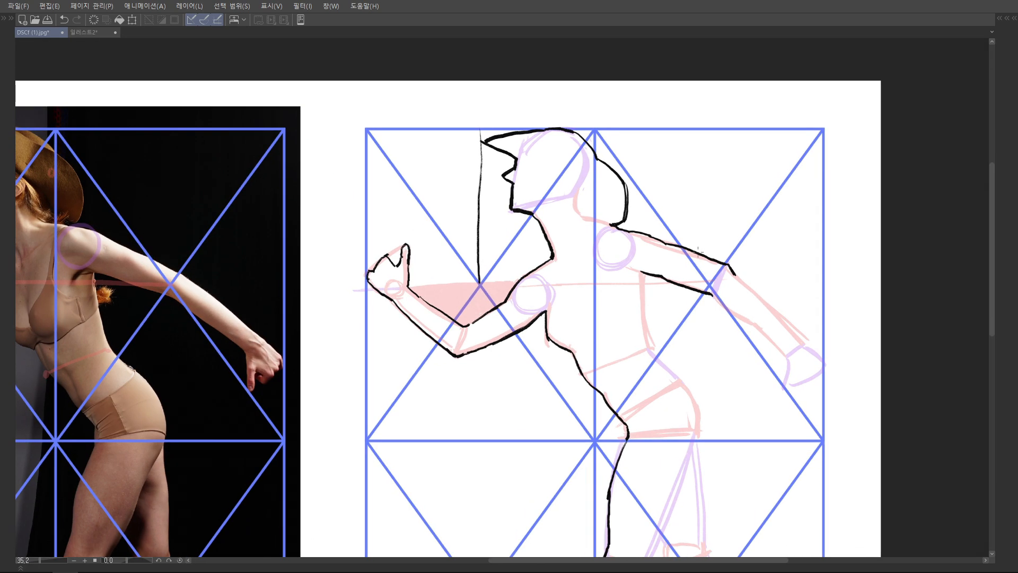
mouse_move(637, 228)
left_mouse_down()
mouse_move(660, 257)
mouse_move(744, 281)
mouse_move(721, 239)
left_mouse_up()
key("ctrl+t")
left_click_drag(640, 235, 632, 230)
mouse_move(767, 260)
left_mouse_down()
mouse_move(714, 232)
mouse_move(791, 312)
left_mouse_up()
key("Return")
key("ctrl+d")
Clean up the elbow line and draw the rear forearm's upper and lower contours in black down to the wrist
key("e")
left_click_drag(701, 266, 776, 327)
left_click_drag(742, 266, 720, 233)
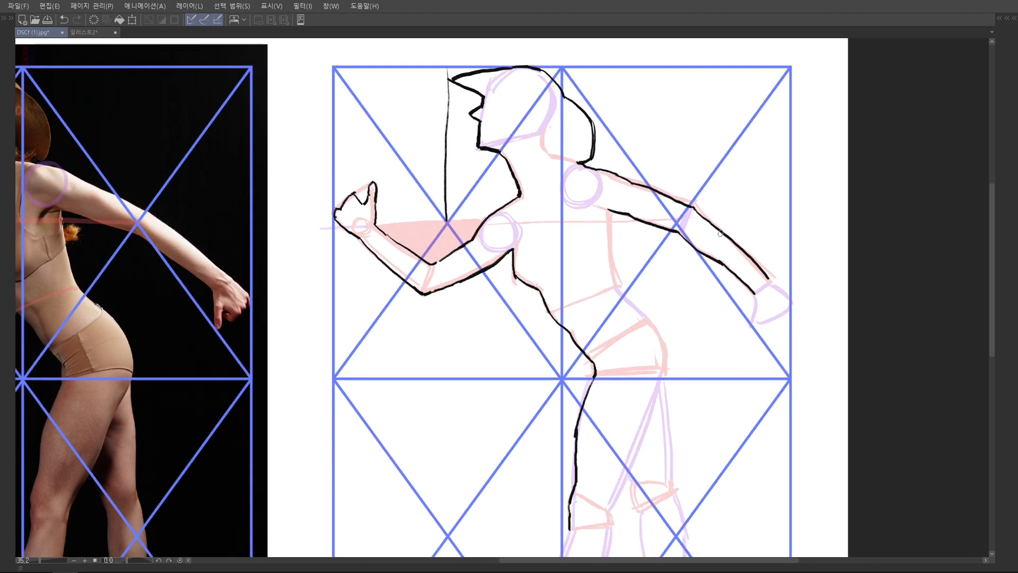
Outline the extended rear arm's wrist and fist in black over the rough hand shape
left_click_drag(769, 275, 775, 280)
key("ctrl+z")
mouse_move(771, 279)
left_mouse_down()
mouse_move(790, 297)
mouse_move(752, 297)
mouse_move(759, 315)
mouse_move(788, 288)
left_mouse_up()
Draw the body's rear contour in black from the lower back over the buttock and along the back of the front thigh
scroll(764, 224, "down", 1)
scroll(811, 258, "down", 4)
scroll(636, 265, "up", 2)
left_click_drag(640, 282, 646, 342)
key("ctrl+z")
mouse_move(640, 297)
left_mouse_down()
mouse_move(645, 342)
mouse_move(672, 310)
mouse_move(652, 331)
mouse_move(675, 358)
mouse_move(665, 317)
mouse_move(670, 339)
mouse_move(674, 269)
left_mouse_up()
left_click_drag(682, 222, 701, 169)
Outline the front leg's calf, foot and shin in black from the knee down to the heel and toes
left_click_drag(678, 264, 652, 331)
mouse_move(654, 314)
left_mouse_down()
mouse_move(651, 337)
mouse_move(665, 285)
mouse_move(651, 333)
mouse_move(656, 316)
left_mouse_up()
key("ctrl+z")
left_click_drag(662, 304, 615, 390)
mouse_move(555, 357)
left_mouse_down()
mouse_move(578, 379)
mouse_move(617, 388)
mouse_move(571, 361)
mouse_move(609, 350)
mouse_move(600, 346)
left_mouse_up()
left_click_drag(624, 281, 592, 367)
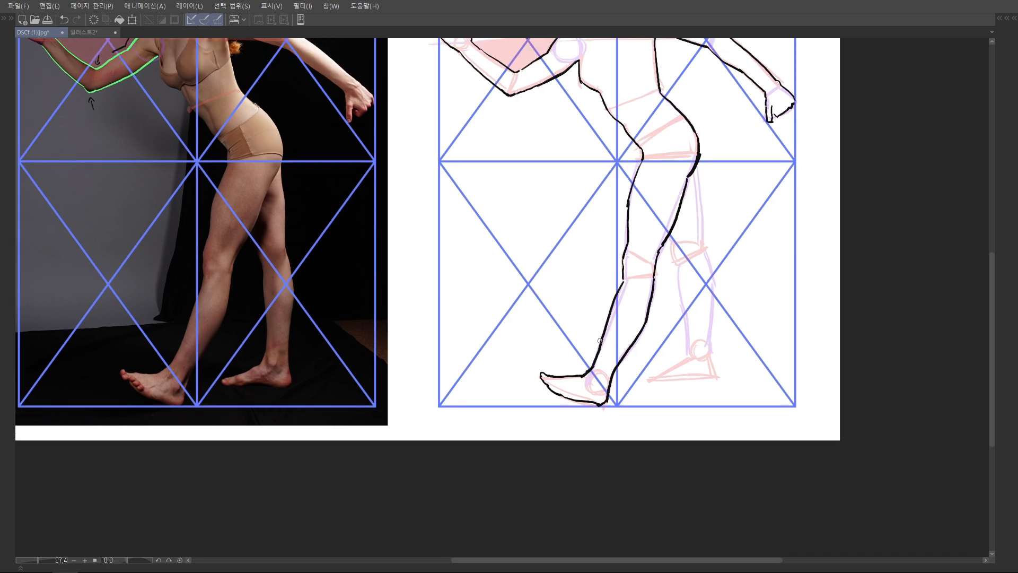
Outline the rear lower leg and foot in black, covering the shin, sole, heel and back of the calf
scroll(600, 340, "down", 4)
scroll(606, 304, "up", 3)
mouse_move(590, 294)
left_mouse_down()
mouse_move(606, 365)
mouse_move(609, 308)
left_mouse_up()
key("ctrl+z")
Draw the back contour of the rear thigh in black from the buttock down to the calf
key("ctrl+z")
mouse_move(598, 264)
left_mouse_down()
mouse_move(601, 345)
mouse_move(569, 356)
left_mouse_up()
left_click_drag(568, 356, 630, 357)
mouse_move(628, 287)
left_mouse_down()
mouse_move(629, 355)
mouse_move(630, 337)
left_mouse_up()
left_click_drag(631, 338, 630, 346)
left_click_drag(624, 160, 609, 345)
key("ctrl+z")
mouse_move(604, 289)
left_mouse_down()
mouse_move(614, 361)
mouse_move(609, 348)
left_mouse_up()
key("ctrl+z")
left_click_drag(609, 347, 616, 397)
left_click_drag(603, 273, 609, 345)
left_click_drag(606, 296, 609, 344)
scroll(626, 309, "down", 1)
scroll(665, 240, "down", 1)
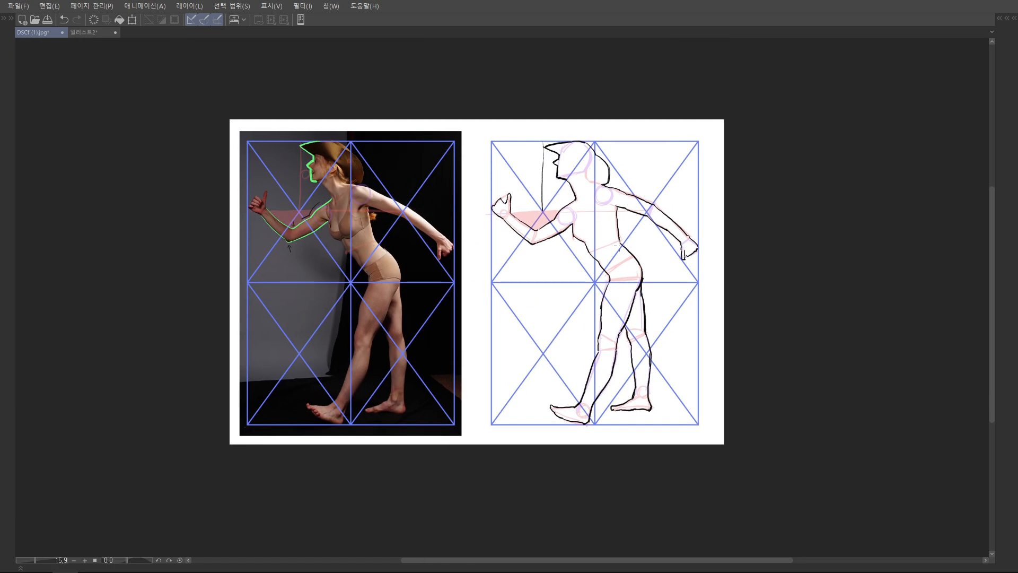